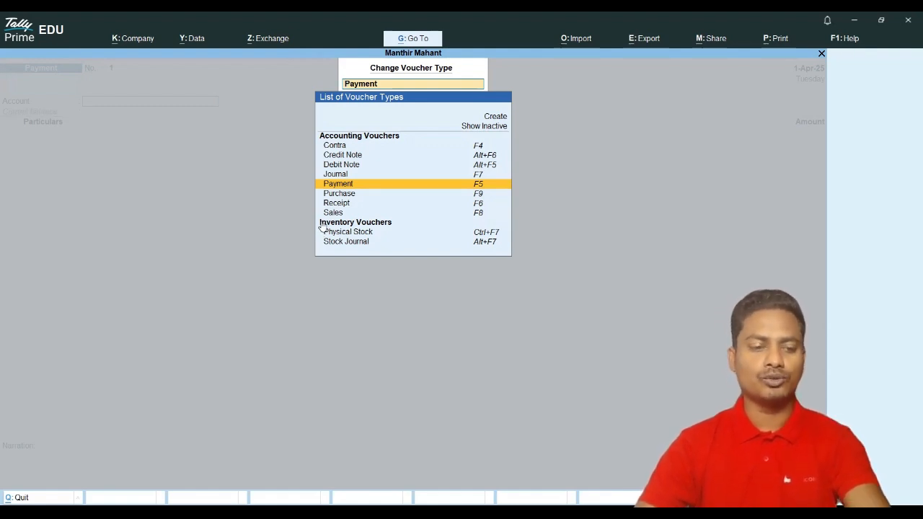
Step: Dismiss the voucher type list and switch the new voucher to Contra voucher No. 1
{"action": "key", "text": "BackSpace"}
{"action": "key", "text": "Escape"}
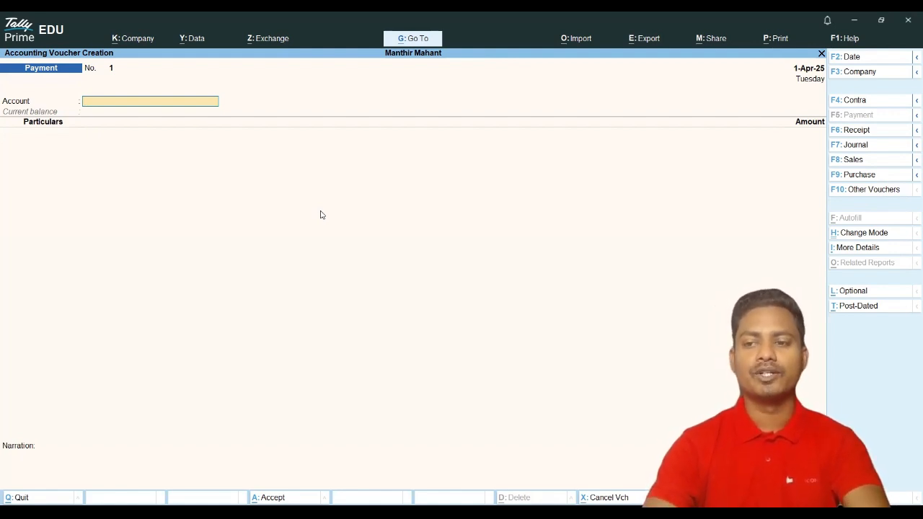
{"action": "left_click", "coordinate": [852, 100]}
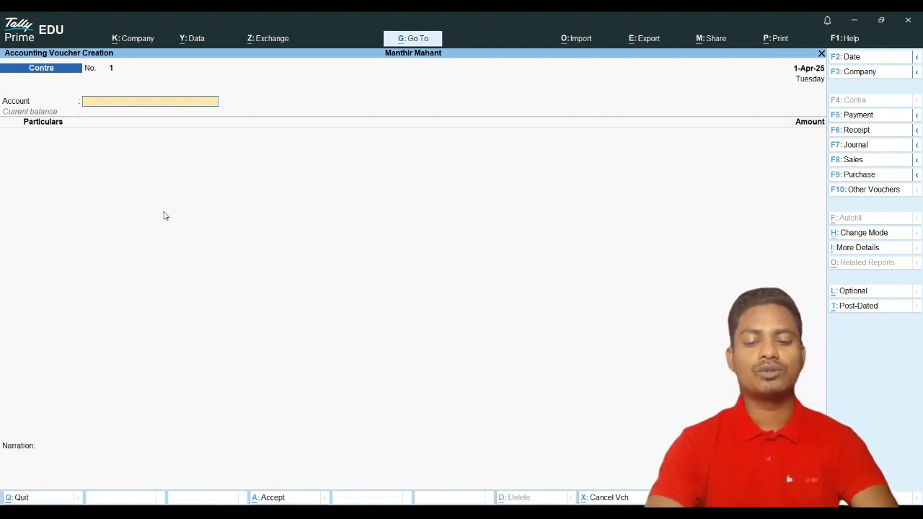
Step: Create a ledger named SBI under Bank Accounts and set it as the Contra account
{"action": "key", "text": "space"}
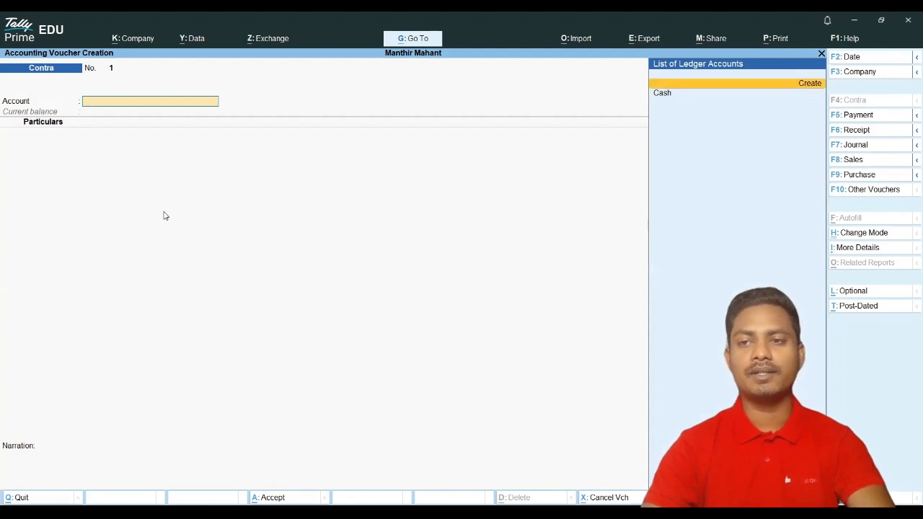
{"action": "key", "text": "Return"}
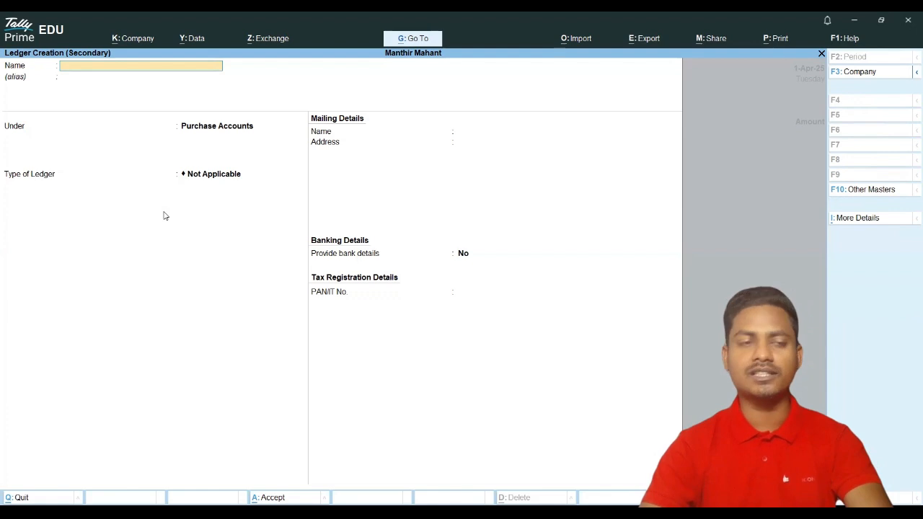
{"action": "type", "text": "Sbi"}
{"action": "key", "text": "BackSpace"}
{"action": "key", "text": "BackSpace"}
{"action": "type", "text": "BI"}
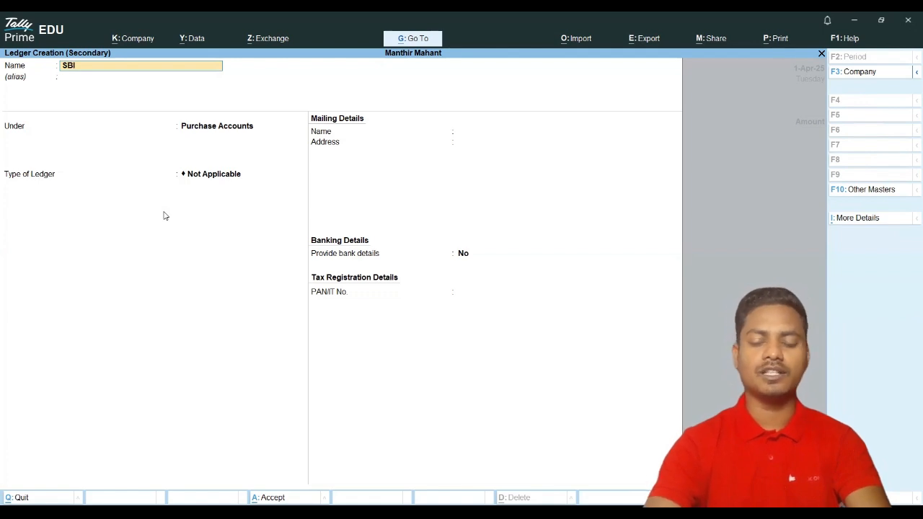
{"action": "key", "text": "Return"}
{"action": "key", "text": "Up"}
{"action": "key", "text": "Up"}
{"action": "key", "text": "Up"}
{"action": "key", "text": "Up"}
{"action": "key", "text": "Up"}
{"action": "key", "text": "Up"}
{"action": "key", "text": "Up"}
{"action": "key", "text": "Up"}
{"action": "key", "text": "Up"}
{"action": "key", "text": "Up"}
{"action": "key", "text": "Up"}
{"action": "key", "text": "Up"}
{"action": "key", "text": "Up"}
{"action": "key", "text": "Up"}
{"action": "key", "text": "Up"}
{"action": "key", "text": "Up"}
{"action": "key", "text": "Up"}
{"action": "key", "text": "Up"}
{"action": "key", "text": "Up"}
{"action": "key", "text": "Up"}
{"action": "key", "text": "Up"}
{"action": "key", "text": "Down"}
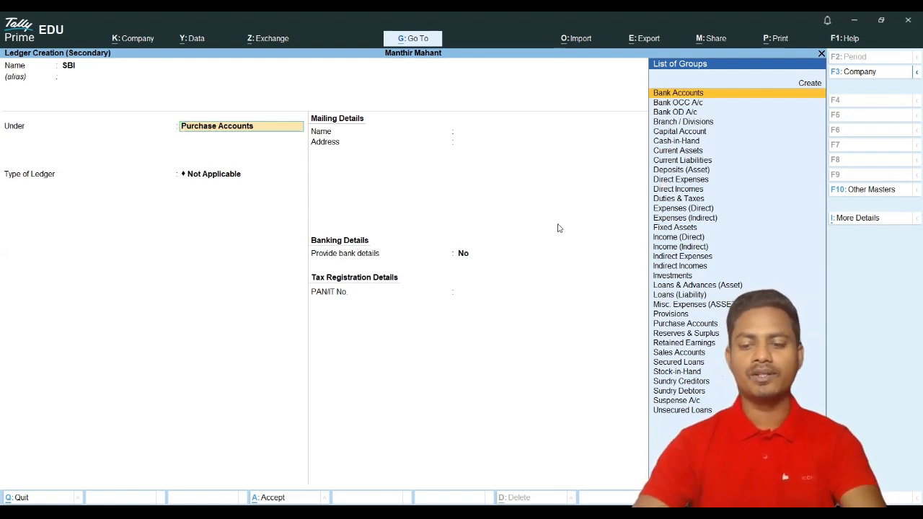
{"action": "key", "text": "Return"}
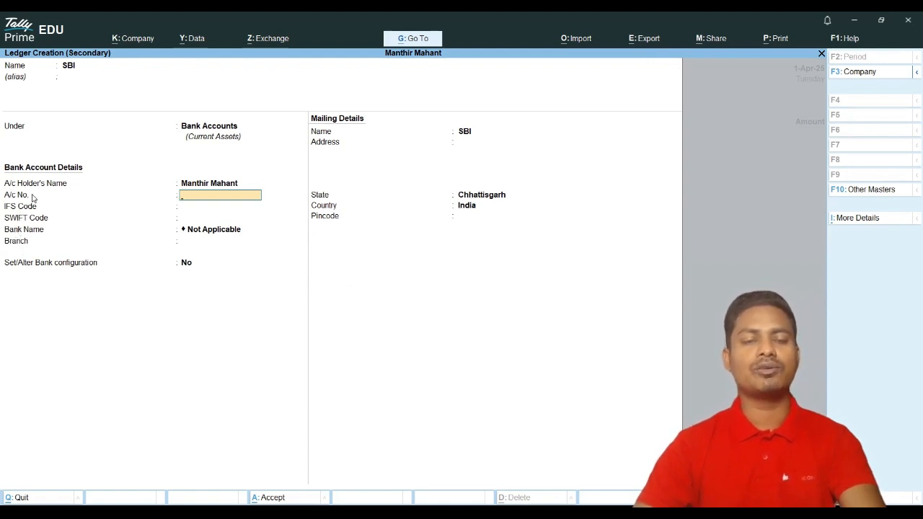
{"action": "key", "text": "Return"}
{"action": "key", "text": "Return"}
{"action": "key", "text": "Return"}
{"action": "key", "text": "Return"}
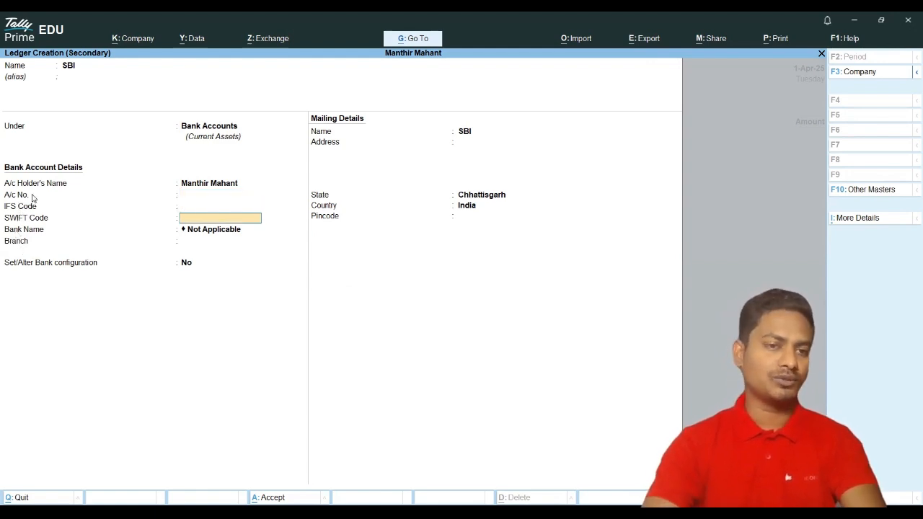
{"action": "key", "text": "Return"}
{"action": "key", "text": "Return"}
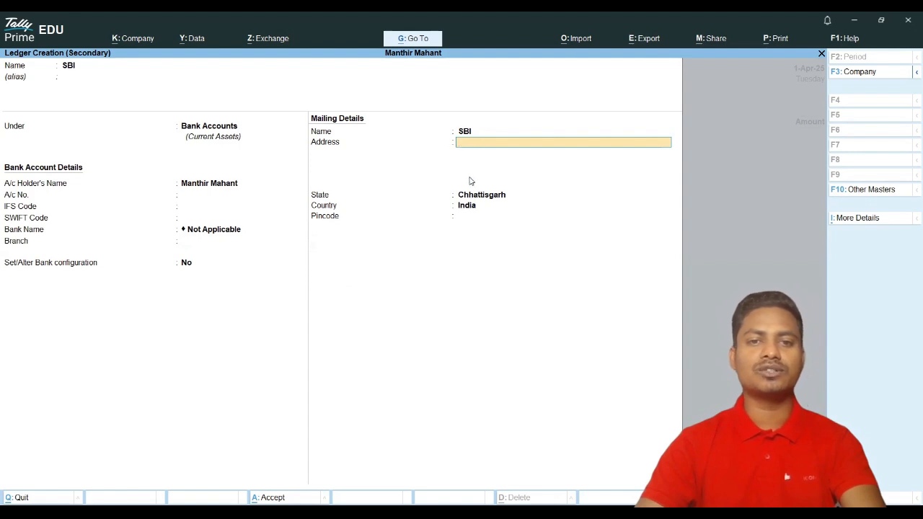
{"action": "key", "text": "Return"}
{"action": "key", "text": "Return"}
{"action": "key", "text": "Return"}
{"action": "key", "text": "Return"}
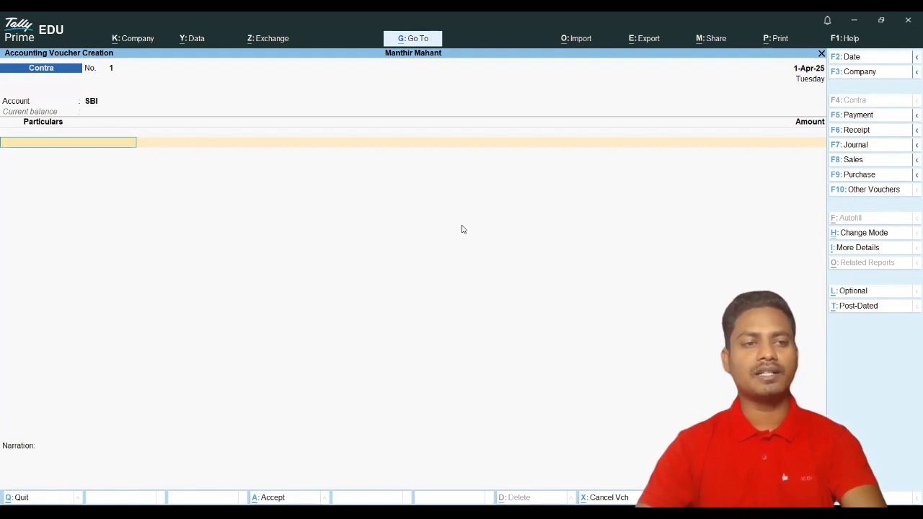
Step: Enter Cash for 50,000 in the Contra particulars, then exit to the Gateway of Tally
{"action": "type", "text": "C"}
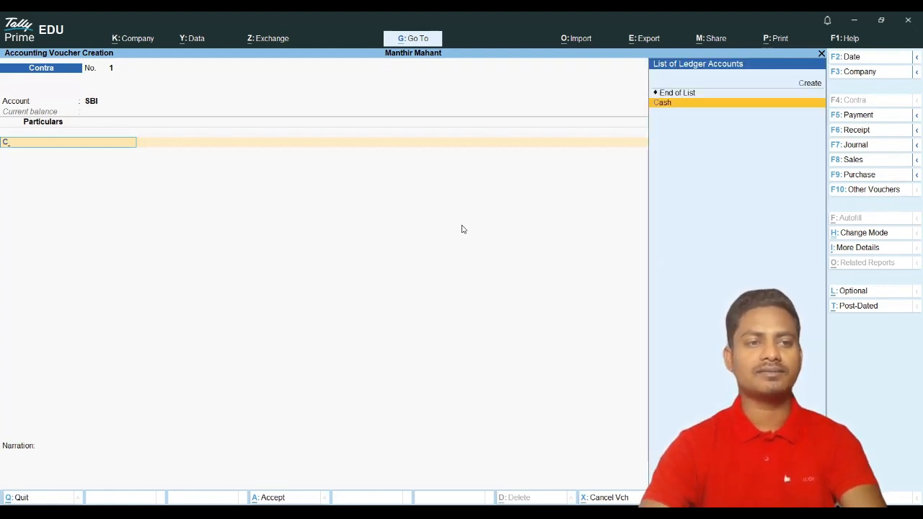
{"action": "key", "text": "Return"}
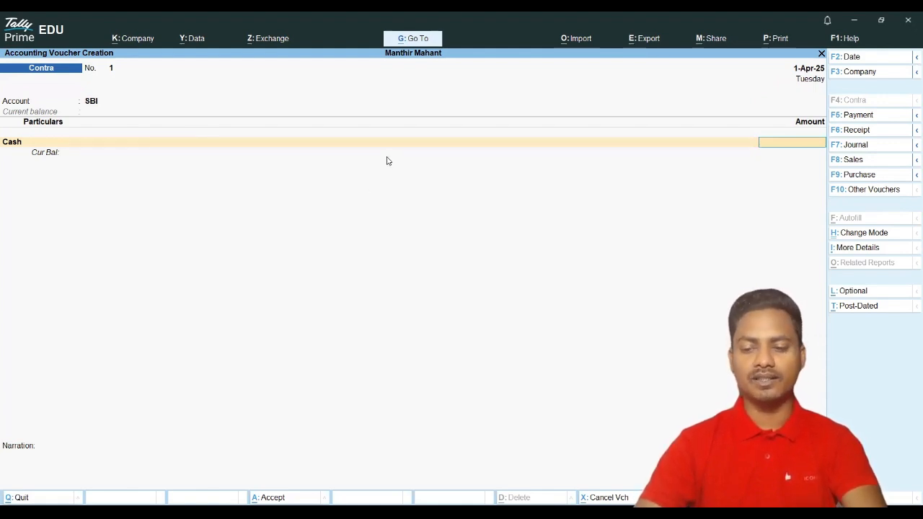
{"action": "type", "text": "5"}
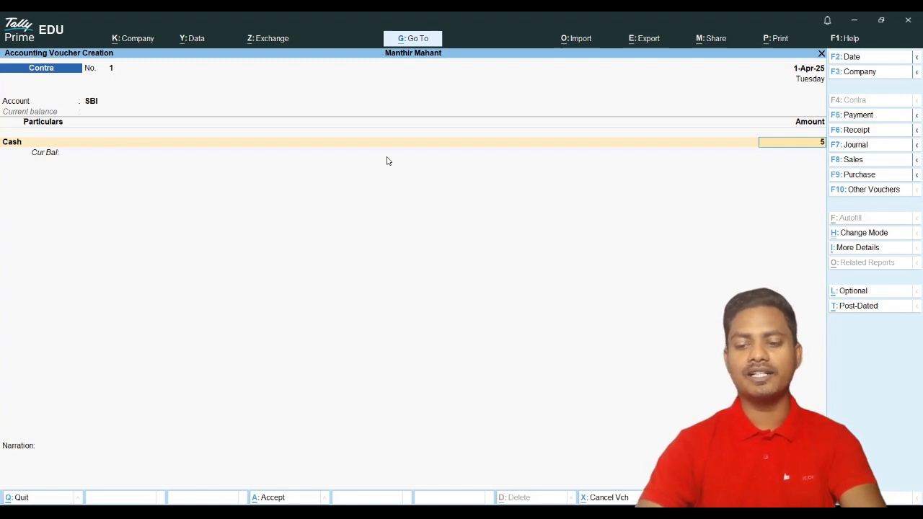
{"action": "type", "text": "0000"}
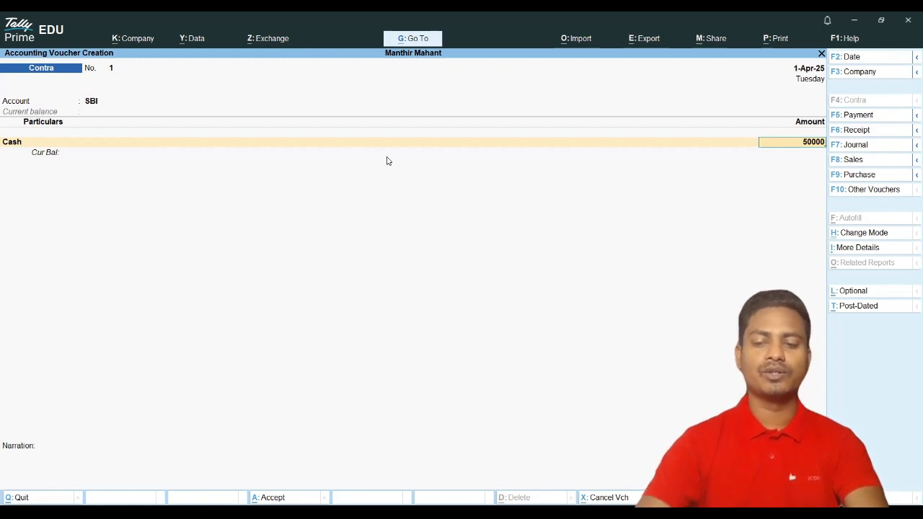
{"action": "key", "text": "Return"}
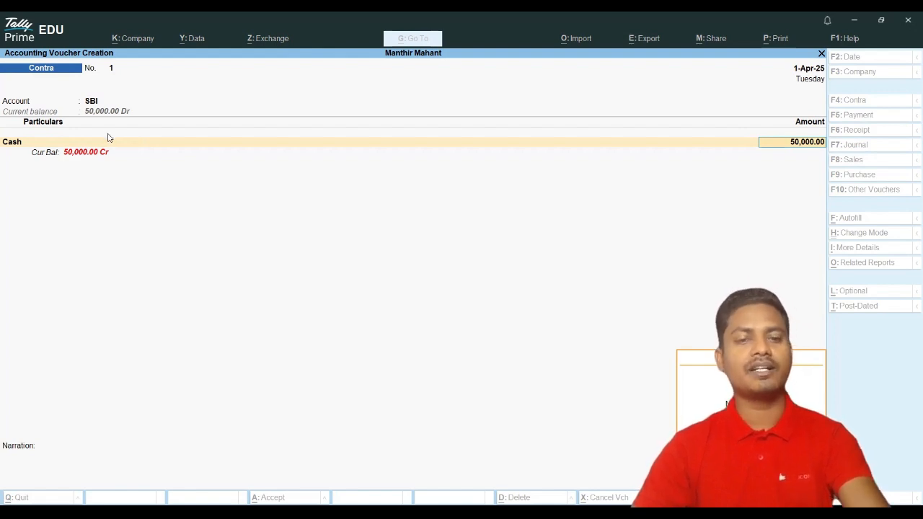
{"action": "key", "text": "Return"}
{"action": "key", "text": "Escape"}
Step: View the empty Day Book, then return and open a blank Contra voucher No. 1
{"action": "key", "text": "Down"}
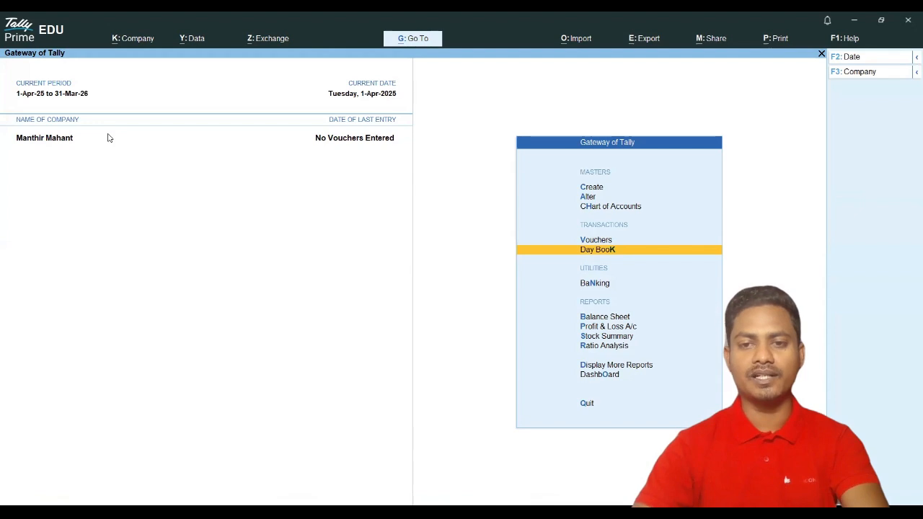
{"action": "key", "text": "Return"}
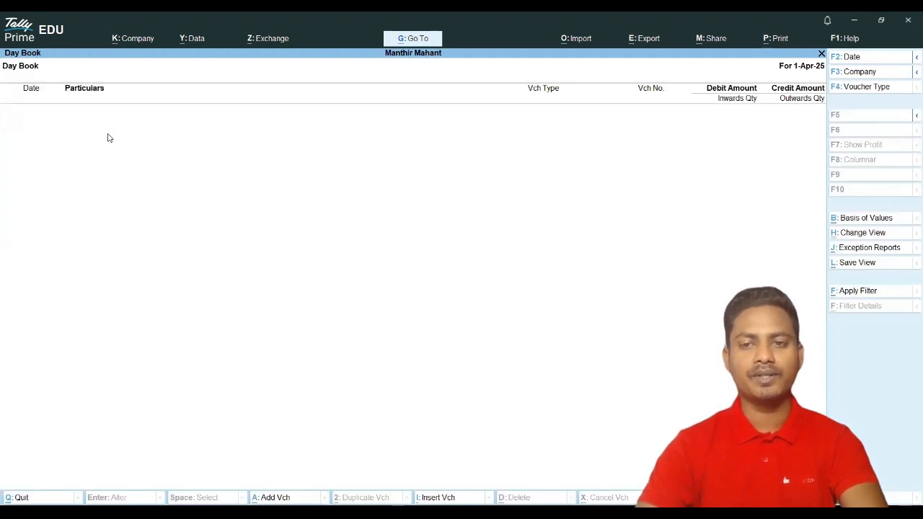
{"action": "key", "text": "Escape"}
{"action": "key", "text": "Up"}
{"action": "key", "text": "Return"}
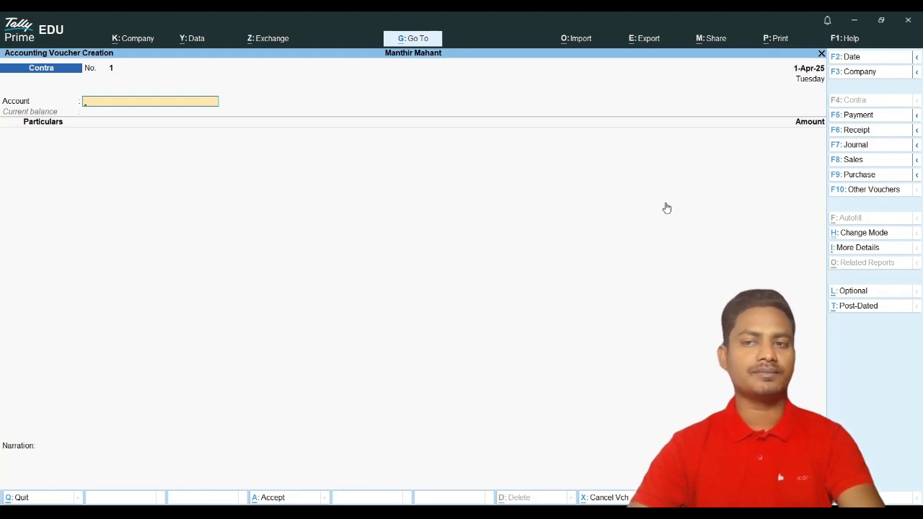
Step: Change the voucher to Receipt No. 1 with Cash as its account
{"action": "key", "text": "F6"}
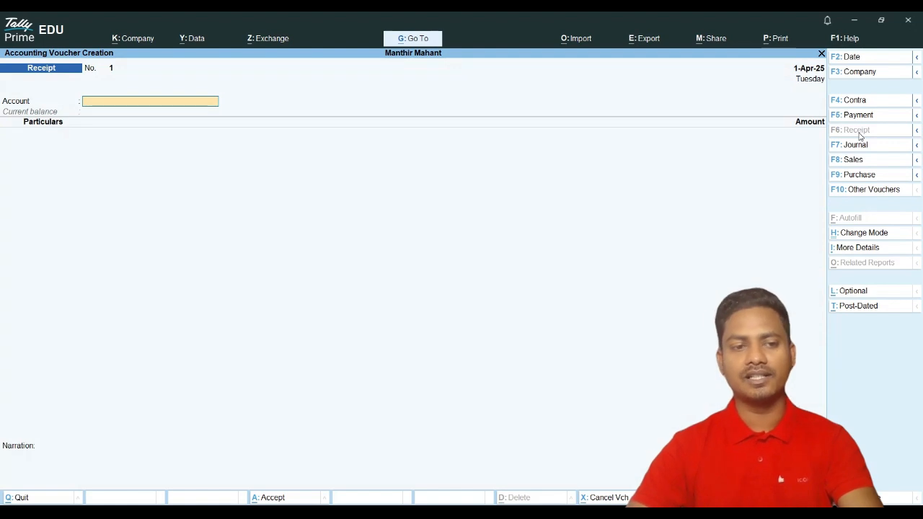
{"action": "type", "text": "c"}
{"action": "key", "text": "Return"}
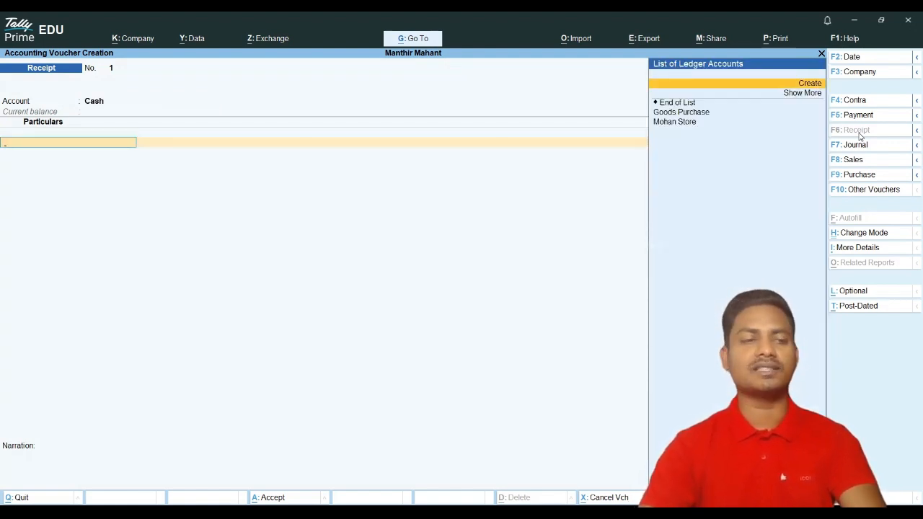
Step: Create ledger Capital under Capital Account with the proprietor's mailing name and save it
{"action": "key", "text": "Return"}
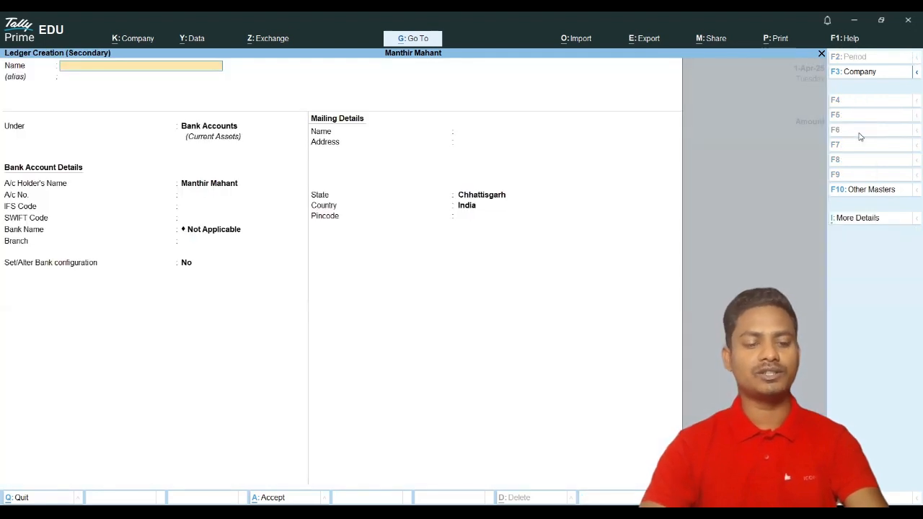
{"action": "type", "text": "Capital"}
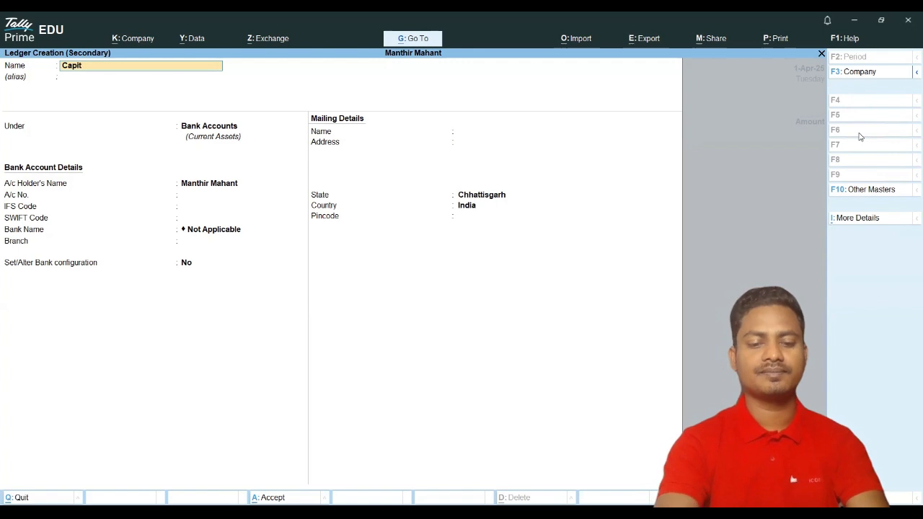
{"action": "key", "text": "Return"}
{"action": "key", "text": "Return"}
{"action": "type", "text": "C"}
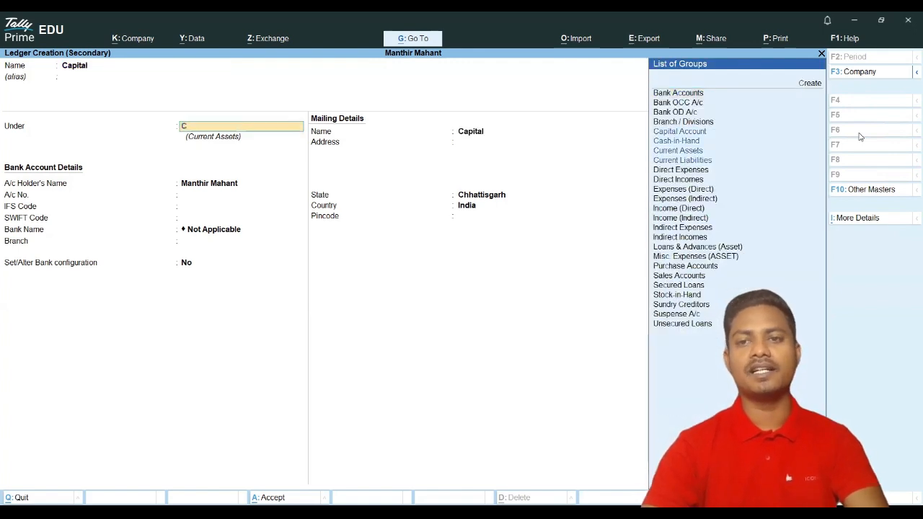
{"action": "key", "text": "Up"}
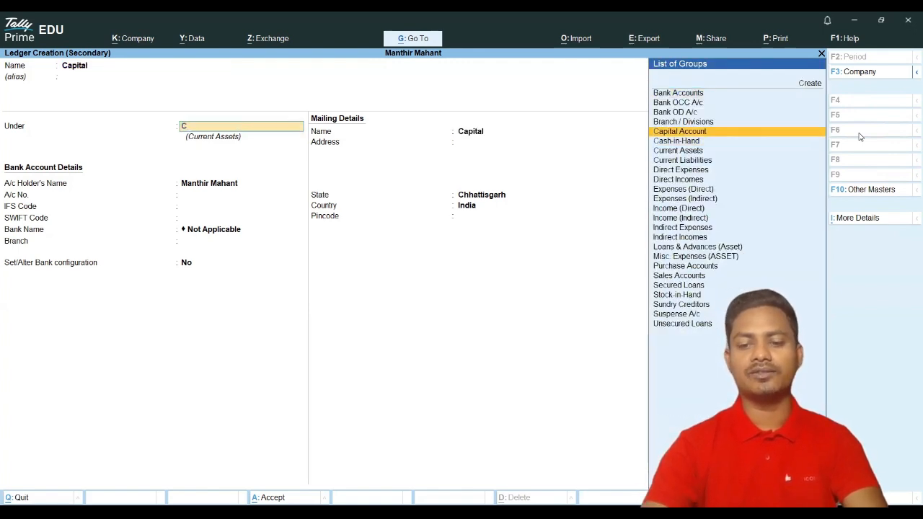
{"action": "key", "text": "Return"}
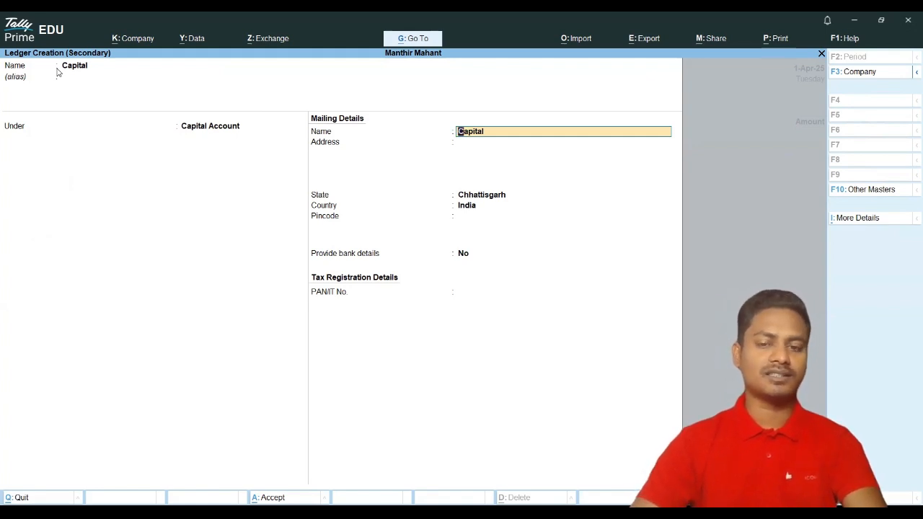
{"action": "type", "text": "Manthir"}
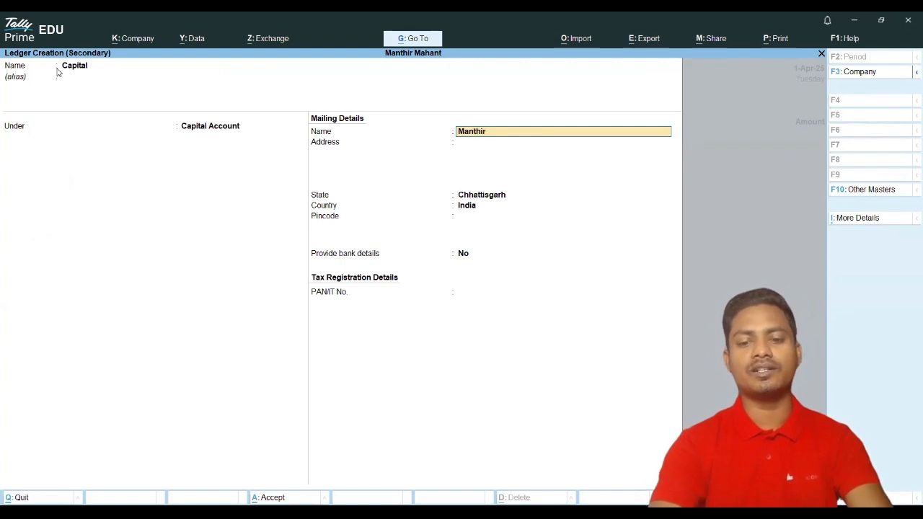
{"action": "key", "text": "Return"}
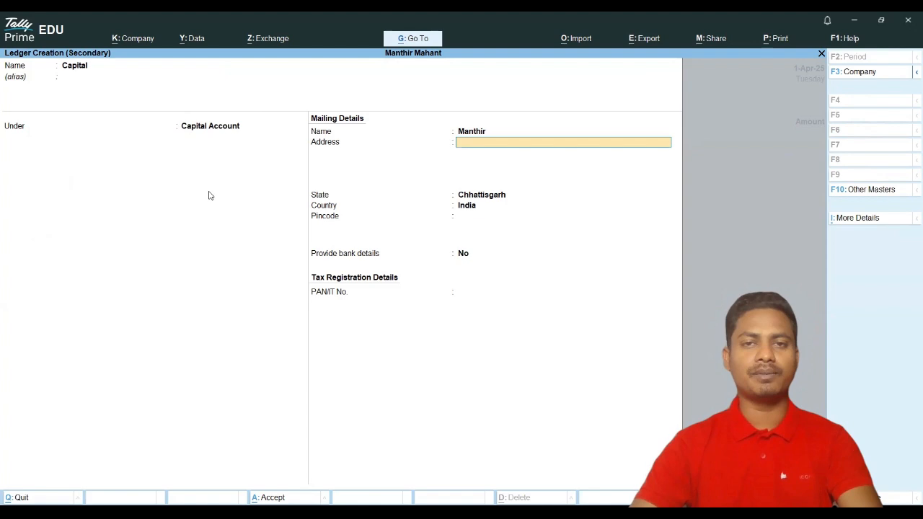
{"action": "key", "text": "Return"}
{"action": "key", "text": "Return"}
{"action": "key", "text": "Return"}
{"action": "key", "text": "Return"}
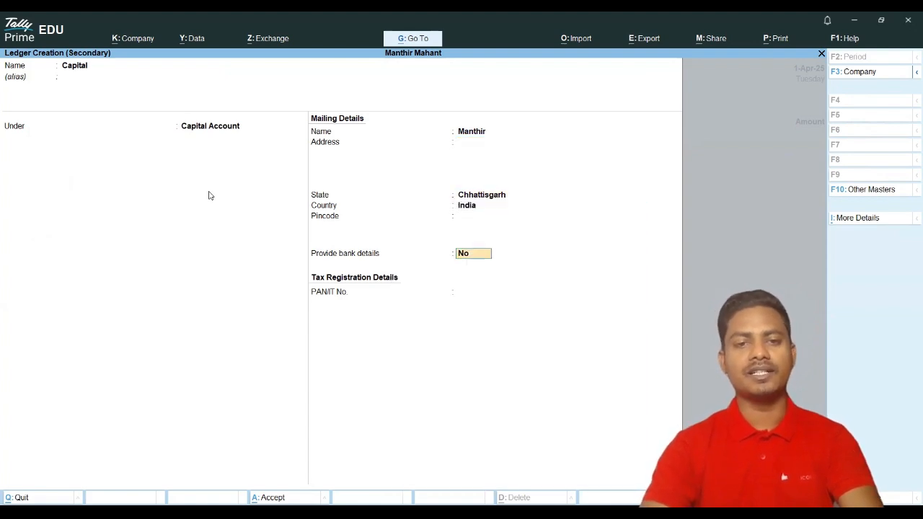
{"action": "key", "text": "Return"}
{"action": "key", "text": "Return"}
{"action": "key", "text": "Return"}
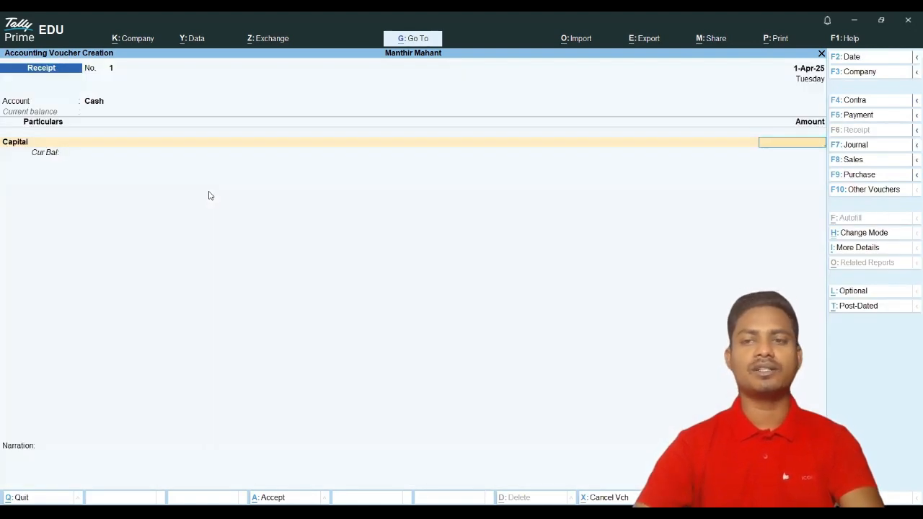
Step: Enter 5,00,000 against Capital, save Receipt No. 1, and return to the Gateway of Tally
{"action": "type", "text": "5"}
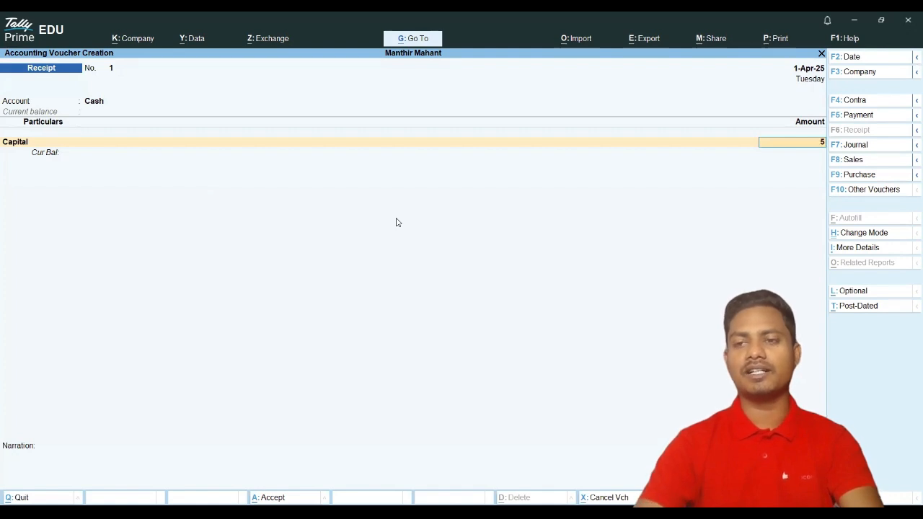
{"action": "type", "text": "00000"}
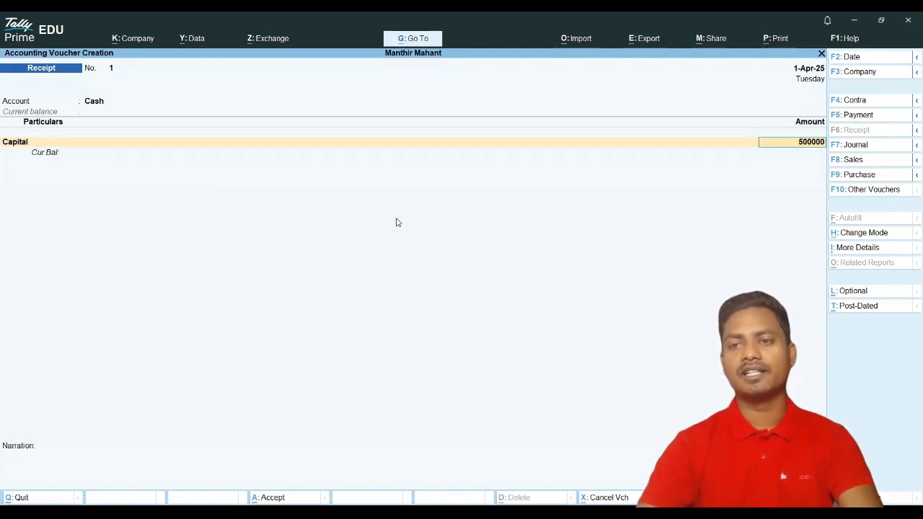
{"action": "key", "text": "Return"}
{"action": "key", "text": "Return"}
{"action": "key", "text": "Return"}
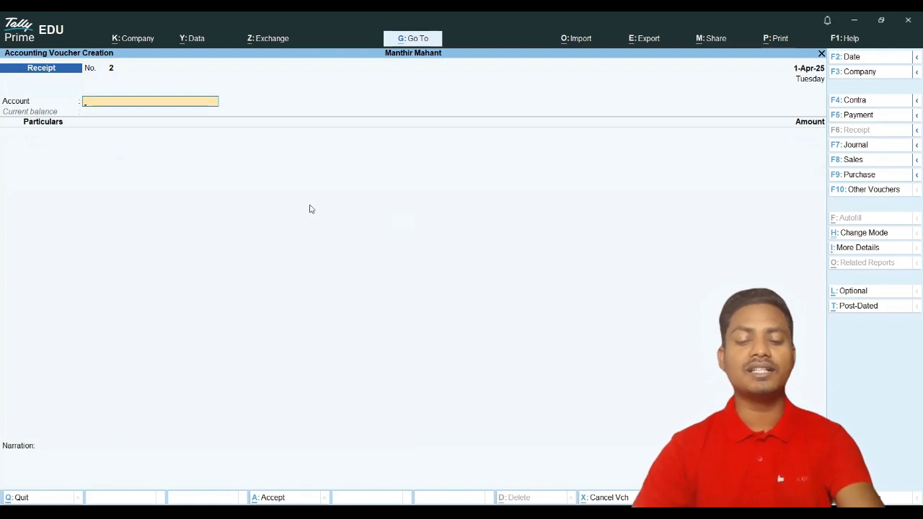
{"action": "key", "text": "Escape"}
{"action": "key", "text": "Down"}
{"action": "key", "text": "Down"}
{"action": "key", "text": "Down"}
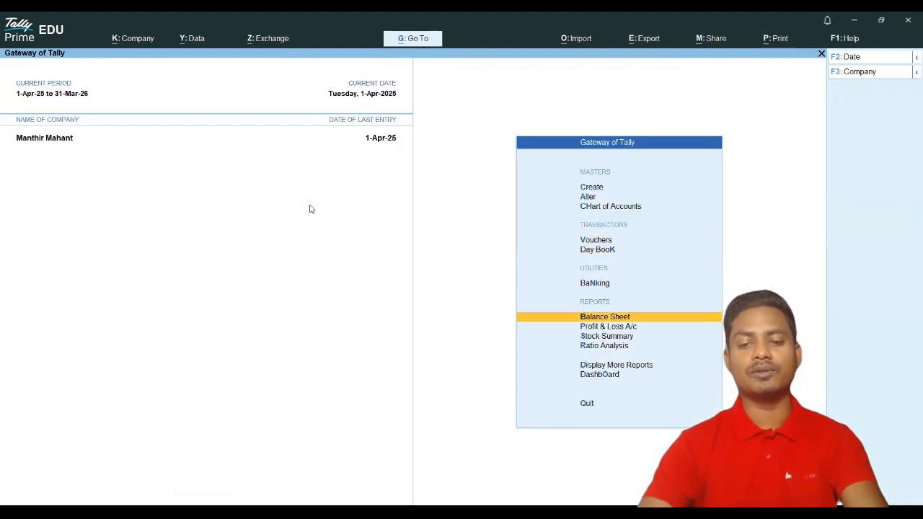
Step: Review Capital Account and Current Assets in the Balance Sheet, then open a new Receipt voucher No. 2
{"action": "key", "text": "Return"}
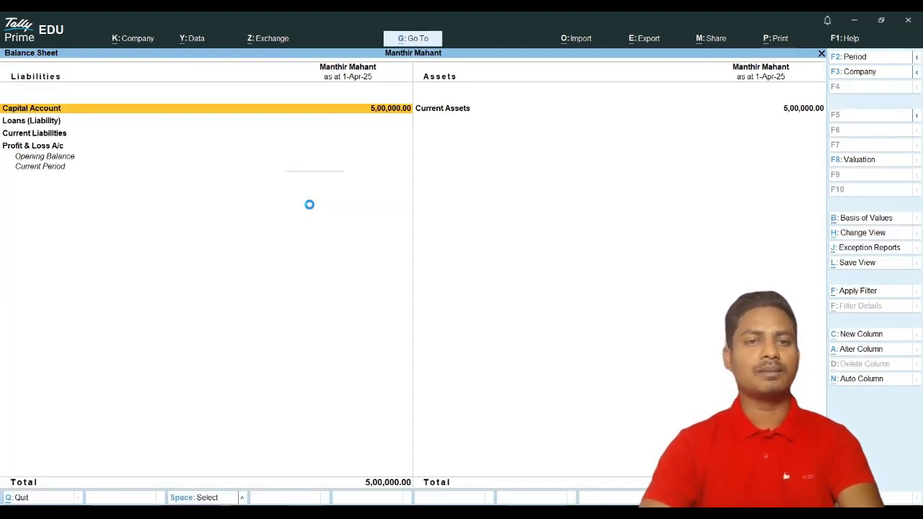
{"action": "key", "text": "Return"}
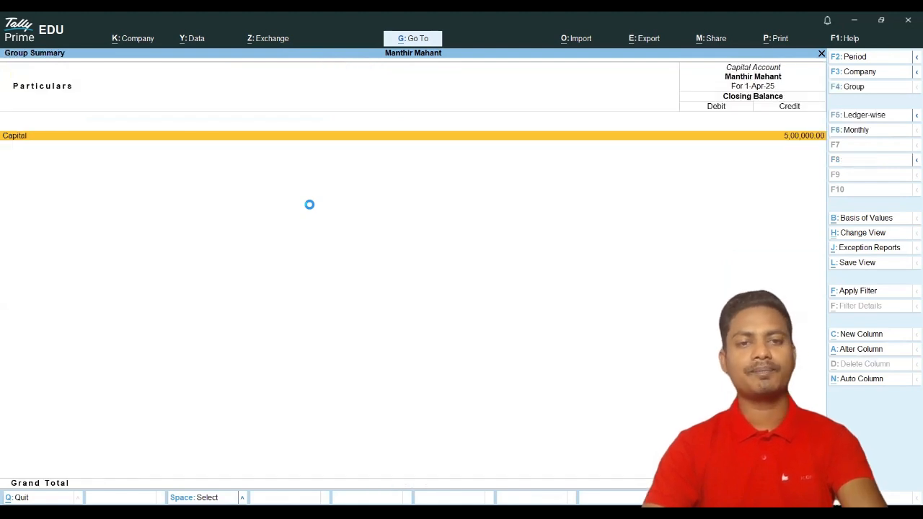
{"action": "key", "text": "Escape"}
{"action": "key", "text": "Right"}
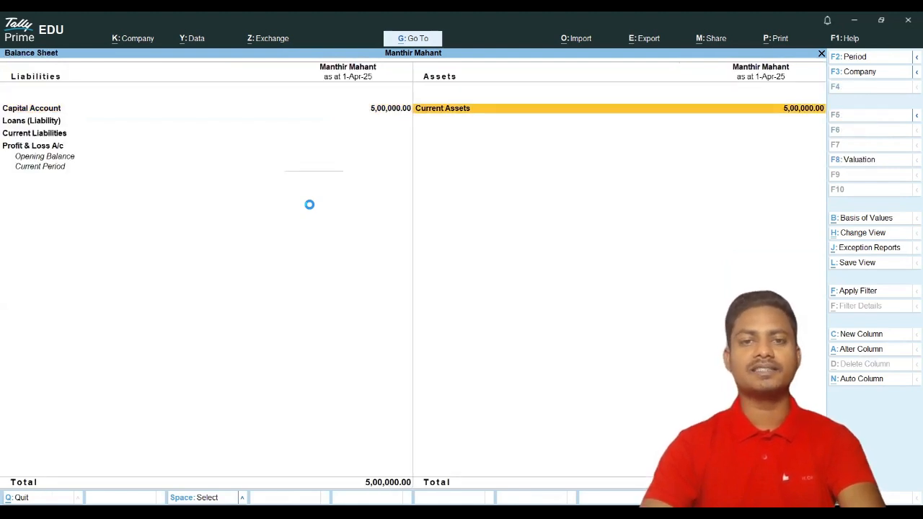
{"action": "key", "text": "Return"}
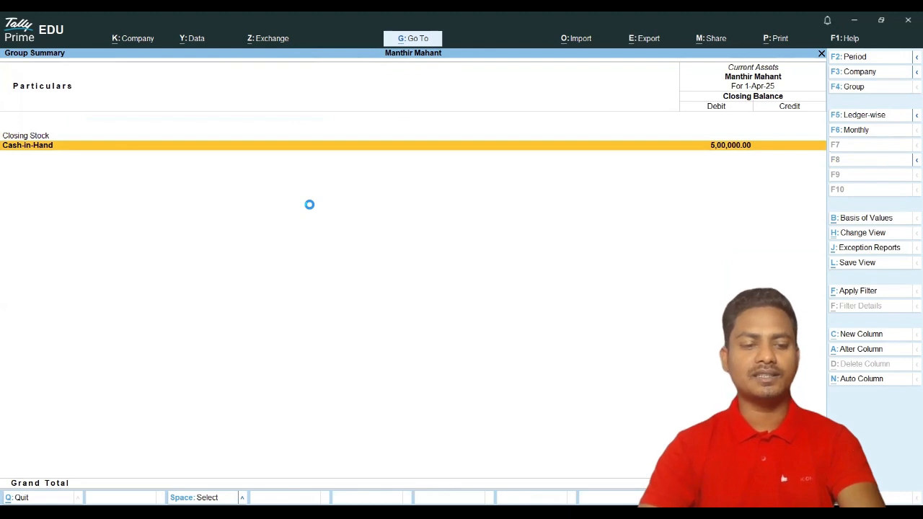
{"action": "key", "text": "Escape"}
{"action": "key", "text": "Escape"}
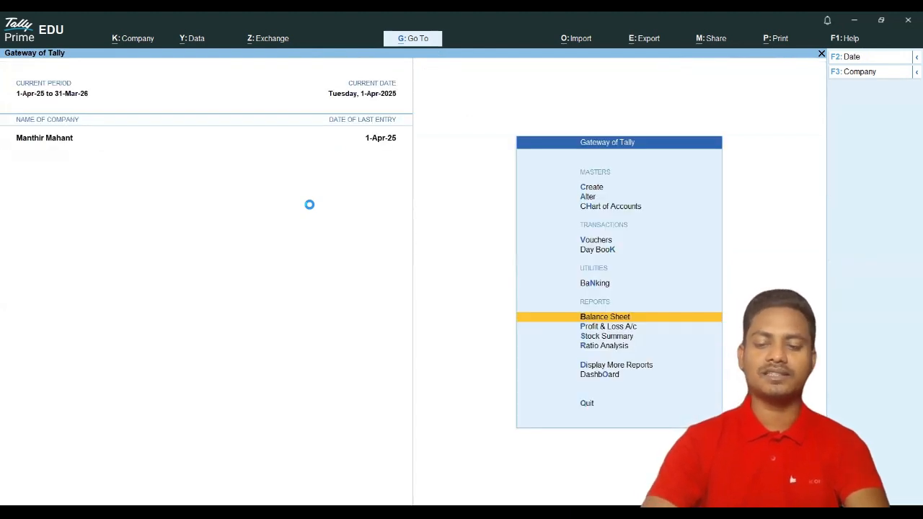
{"action": "key", "text": "Up"}
{"action": "key", "text": "Up"}
{"action": "key", "text": "Up"}
{"action": "key", "text": "Return"}
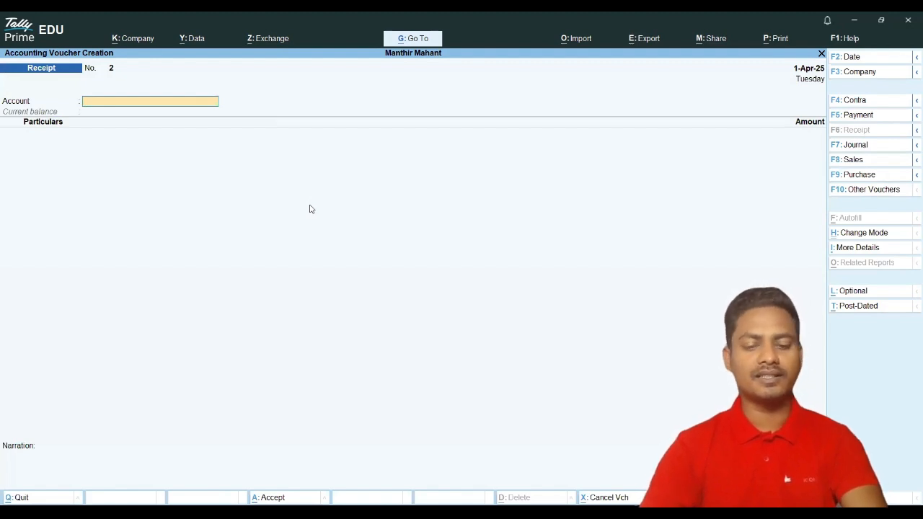
Step: Set SBI as the voucher account, backing out of a mistaken Capital particulars line
{"action": "type", "text": "C"}
{"action": "key", "text": "BackSpace"}
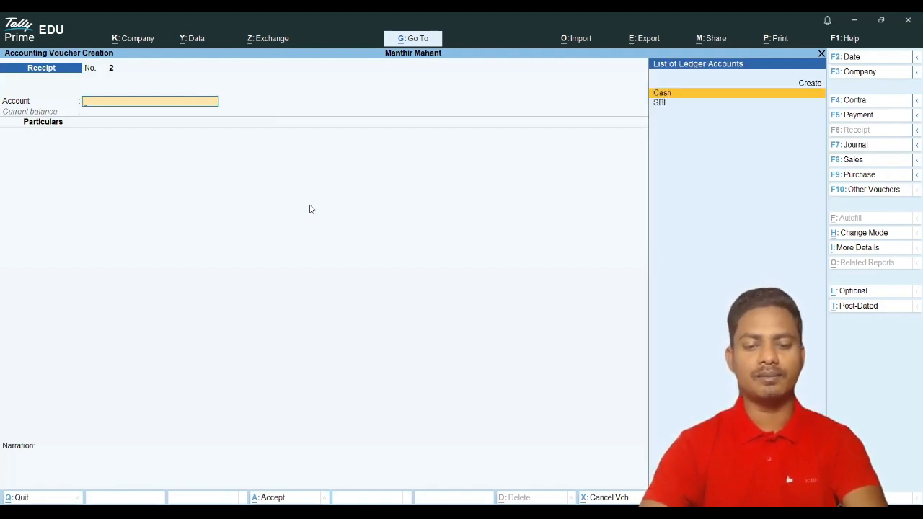
{"action": "type", "text": "S"}
{"action": "key", "text": "Return"}
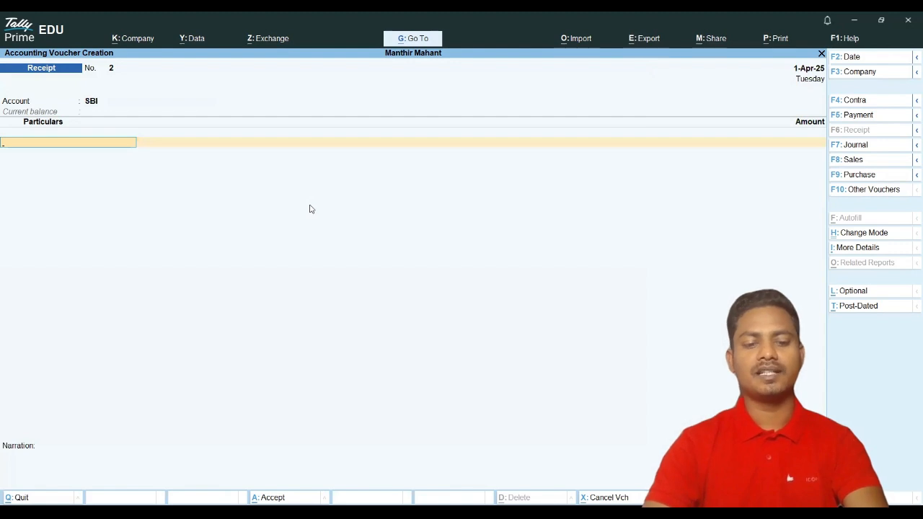
{"action": "type", "text": "C"}
{"action": "key", "text": "Return"}
{"action": "key", "text": "BackSpace"}
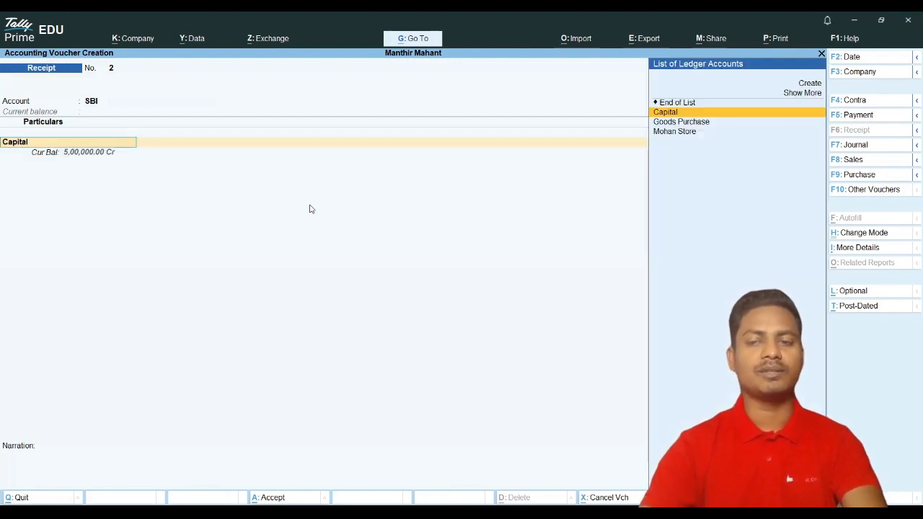
Step: Switch to Contra with Cash 50,000 into SBI and bring up its bank allocations
{"action": "left_click", "coordinate": [868, 104]}
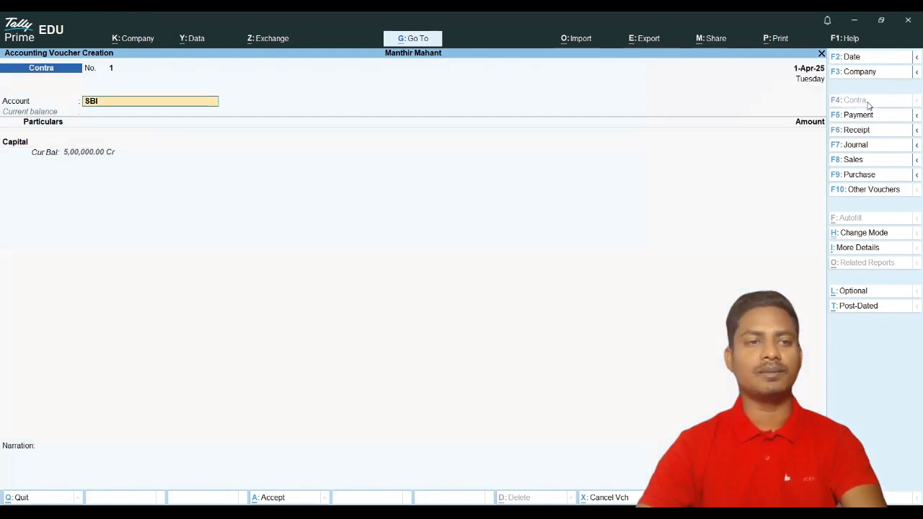
{"action": "key", "text": "Return"}
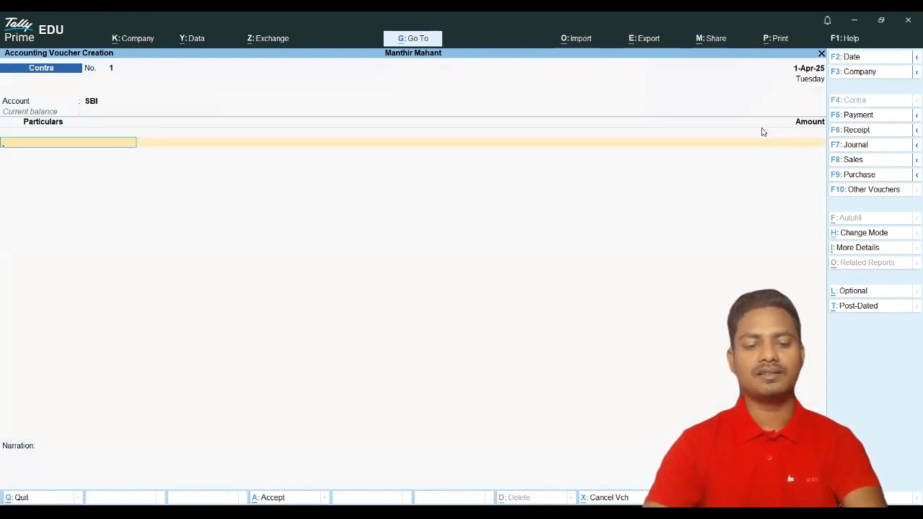
{"action": "key", "text": "Return"}
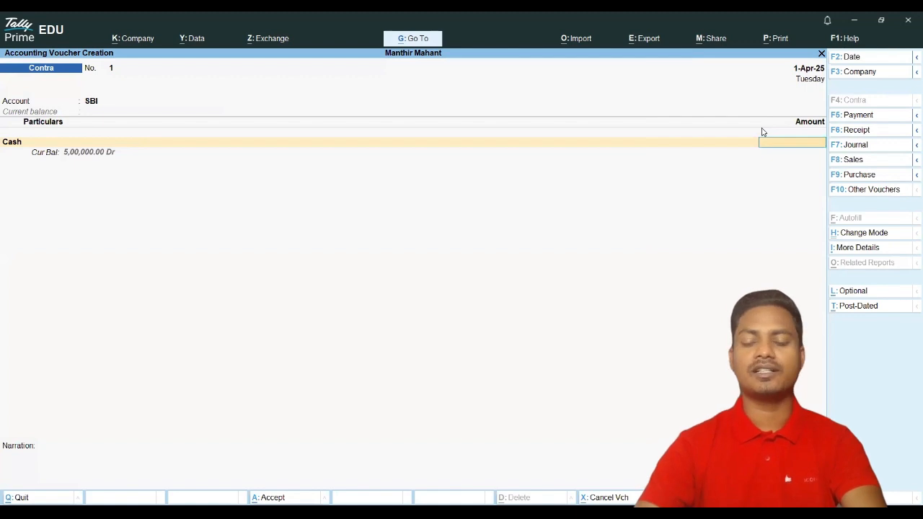
{"action": "type", "text": "50000"}
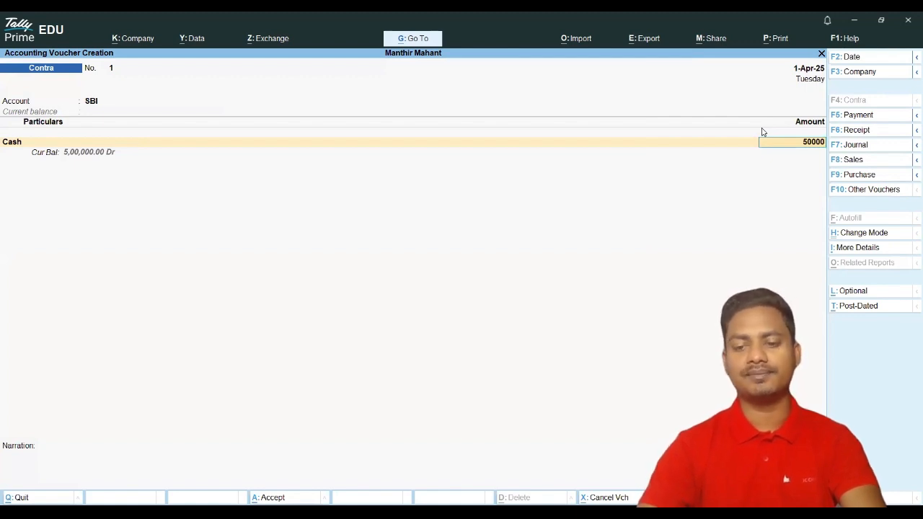
{"action": "key", "text": "Return"}
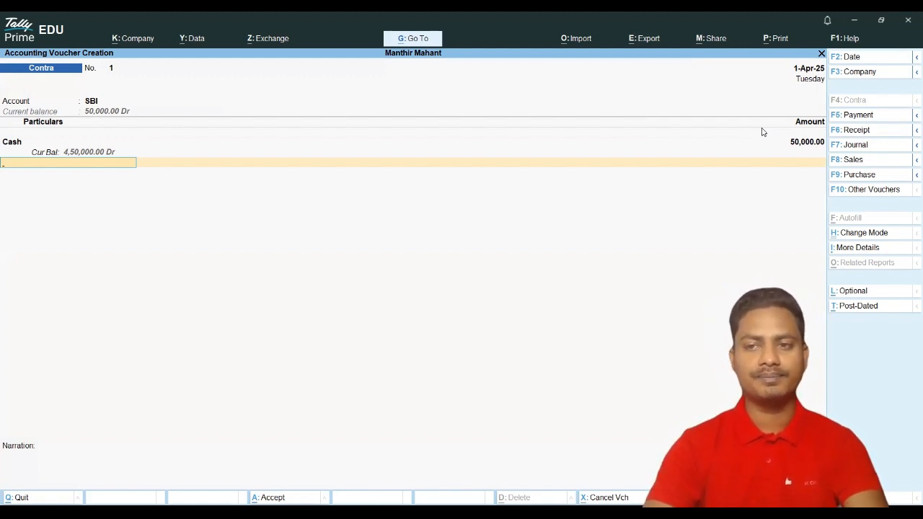
{"action": "key", "text": "Return"}
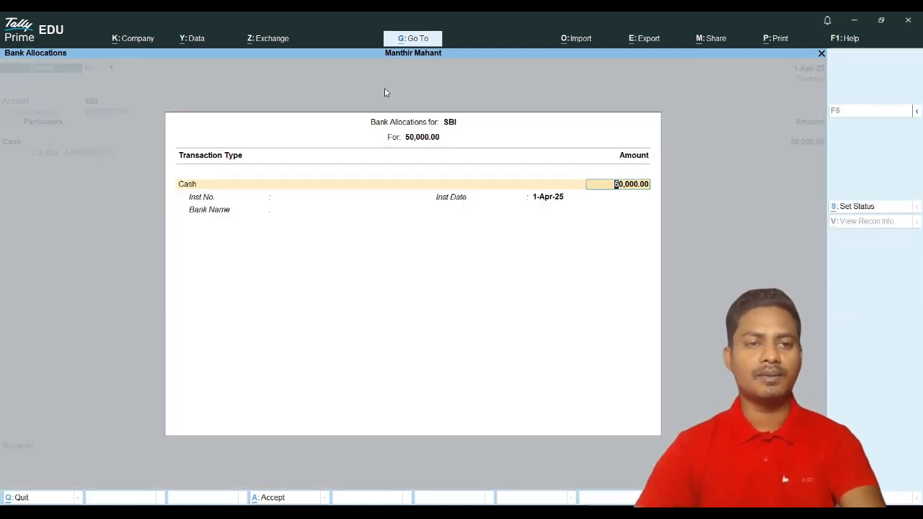
Step: Clear the SBI allocation's transaction type and show the full list of transaction types
{"action": "left_click", "coordinate": [189, 185]}
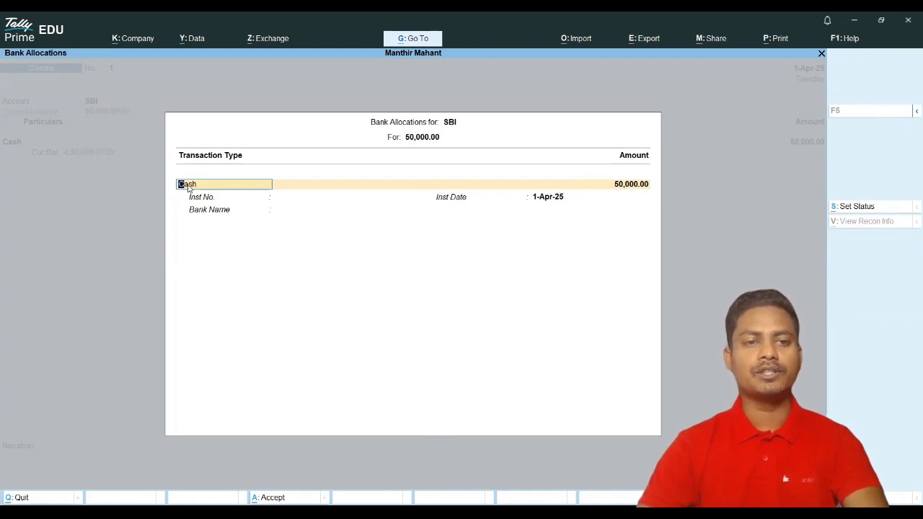
{"action": "key", "text": "BackSpace"}
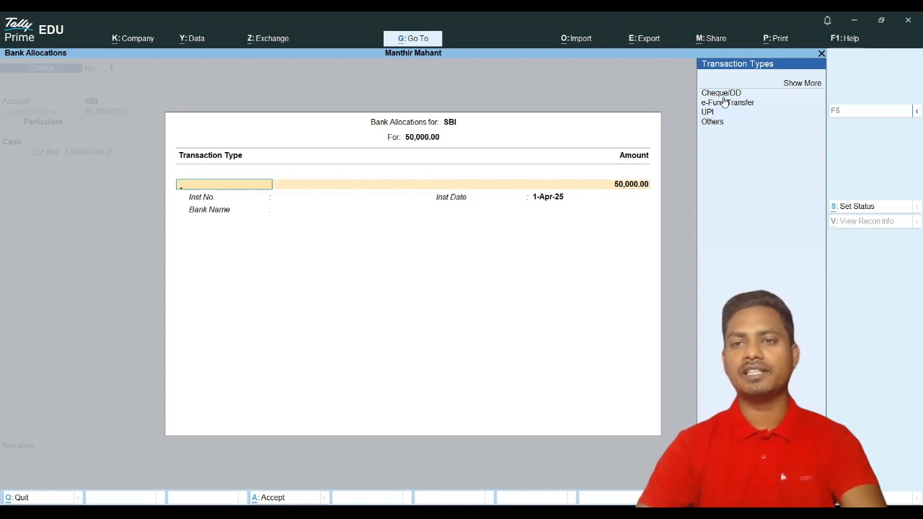
{"action": "left_click", "coordinate": [795, 85]}
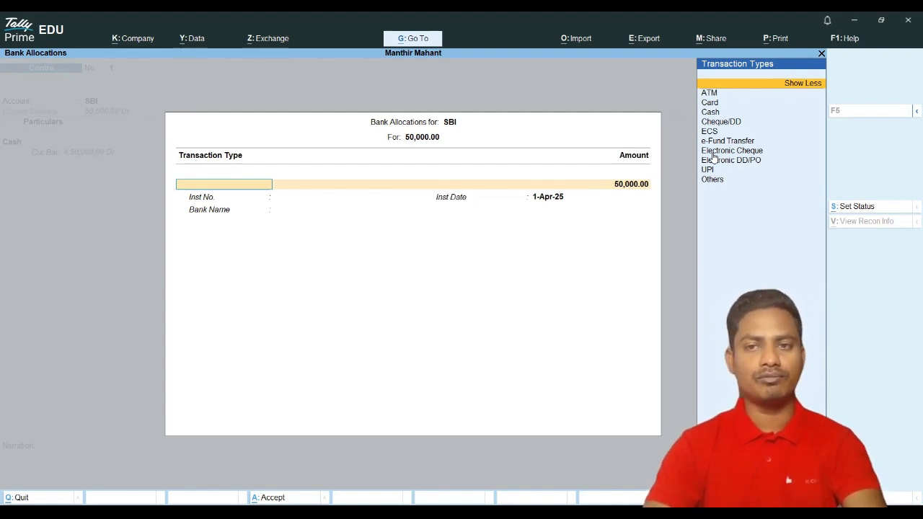
Step: Set the SBI allocation to Cash with 100 notes of 500 (50,000) and save Contra 1
{"action": "key", "text": "Down"}
{"action": "key", "text": "Down"}
{"action": "key", "text": "Down"}
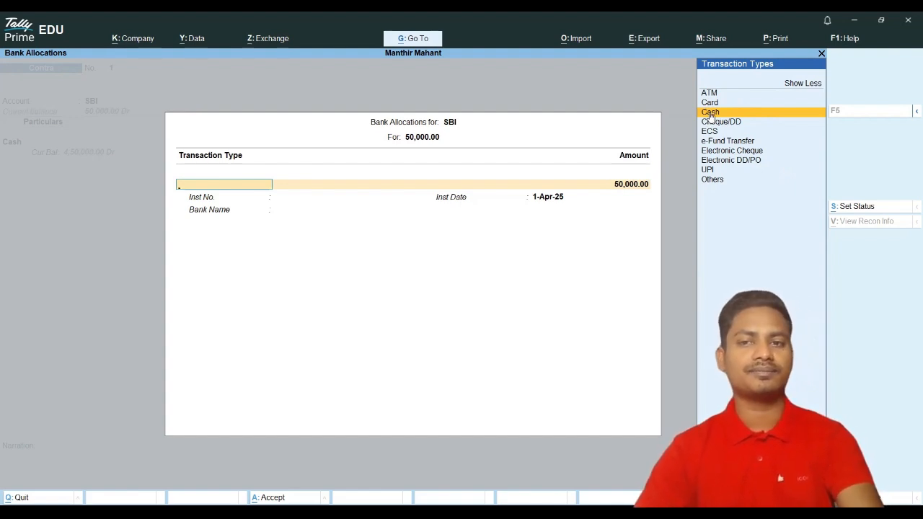
{"action": "key", "text": "Return"}
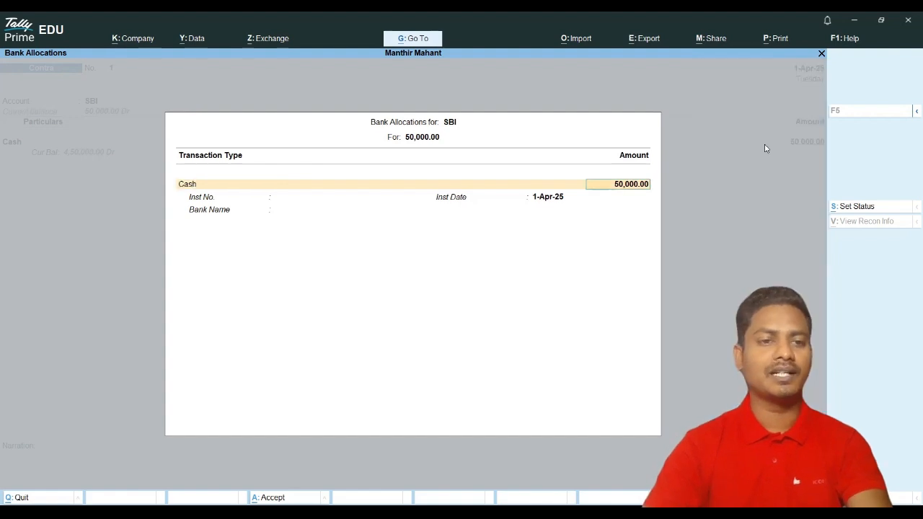
{"action": "key", "text": "Return"}
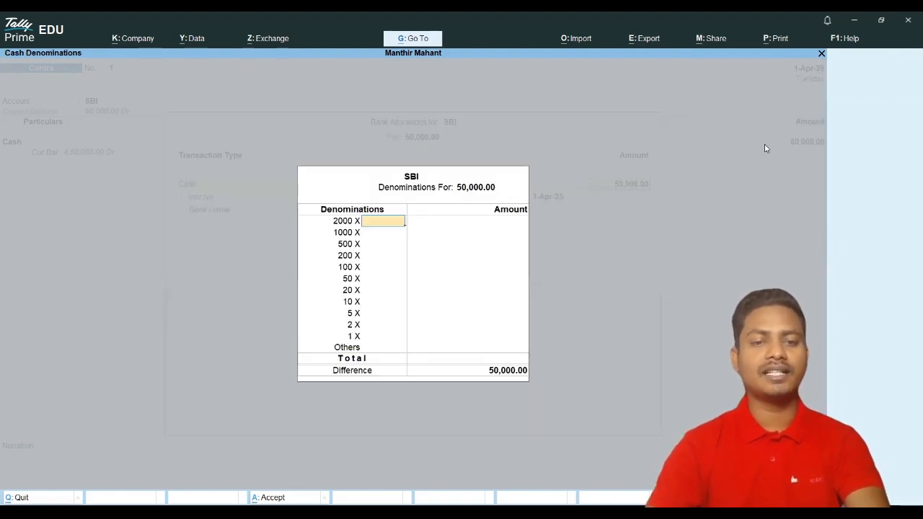
{"action": "key", "text": "Return"}
{"action": "key", "text": "Return"}
{"action": "type", "text": "100"}
{"action": "key", "text": "Return"}
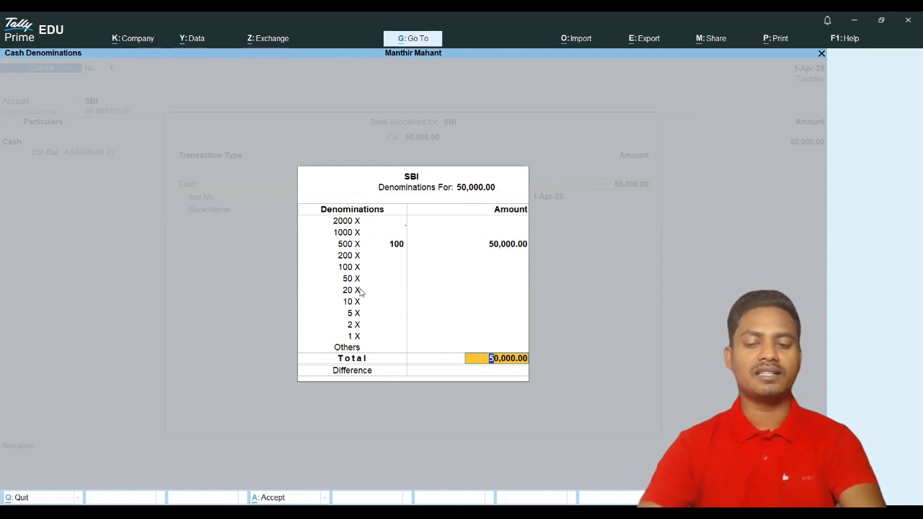
{"action": "key", "text": "Return"}
{"action": "key", "text": "Return"}
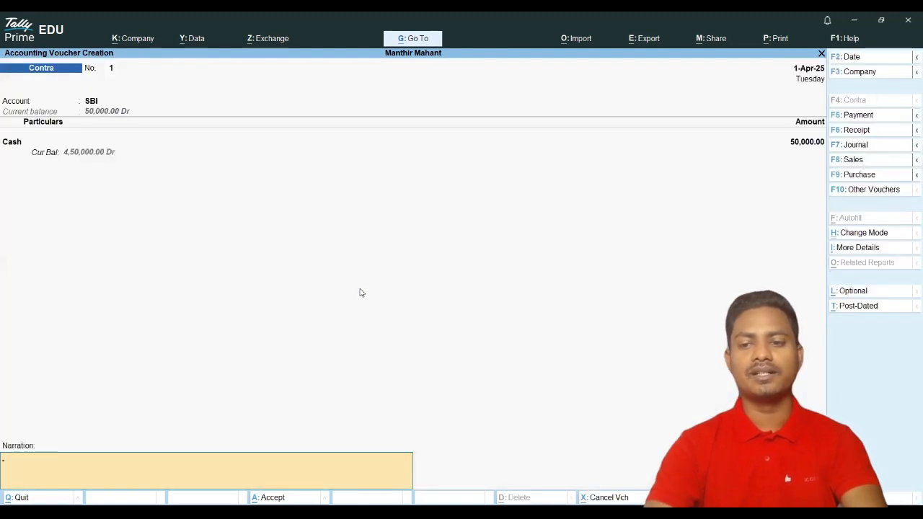
{"action": "key", "text": "Return"}
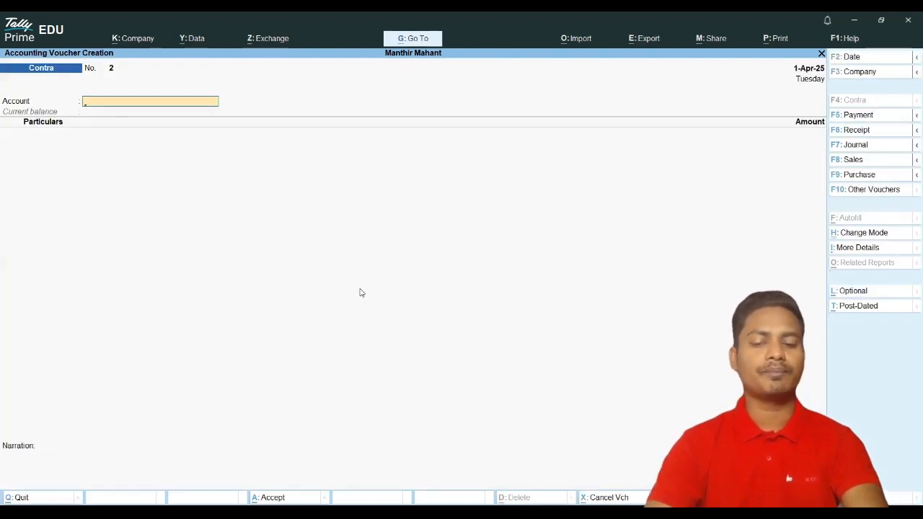
Step: Drill into Balance Sheet Current Assets: Cash-in-Hand 4,50,000.00 and Bank Accounts 50,000.00
{"action": "key", "text": "Escape"}
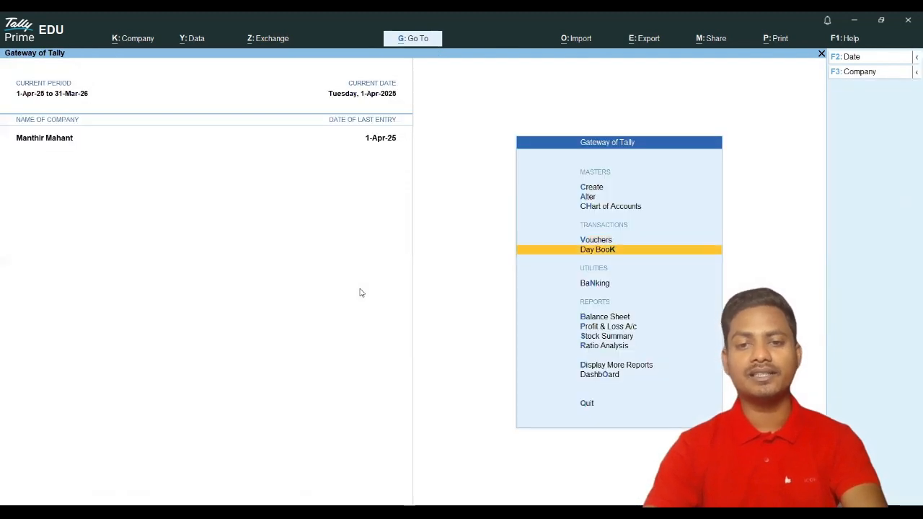
{"action": "key", "text": "Down"}
{"action": "key", "text": "Down"}
{"action": "key", "text": "Down"}
{"action": "key", "text": "Return"}
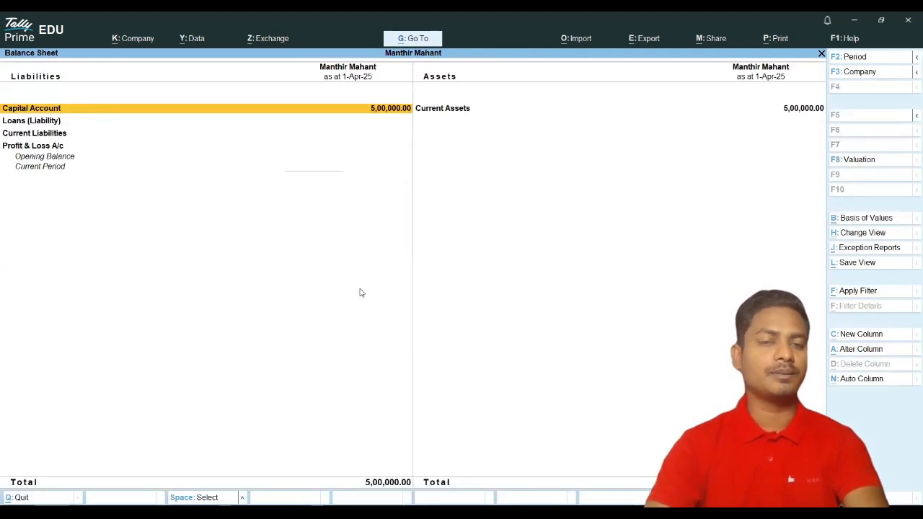
{"action": "key", "text": "Right"}
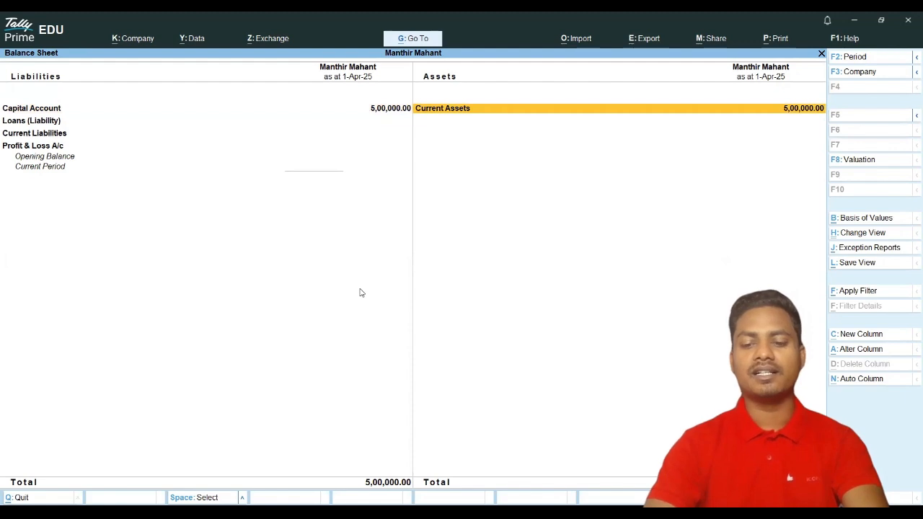
{"action": "key", "text": "Return"}
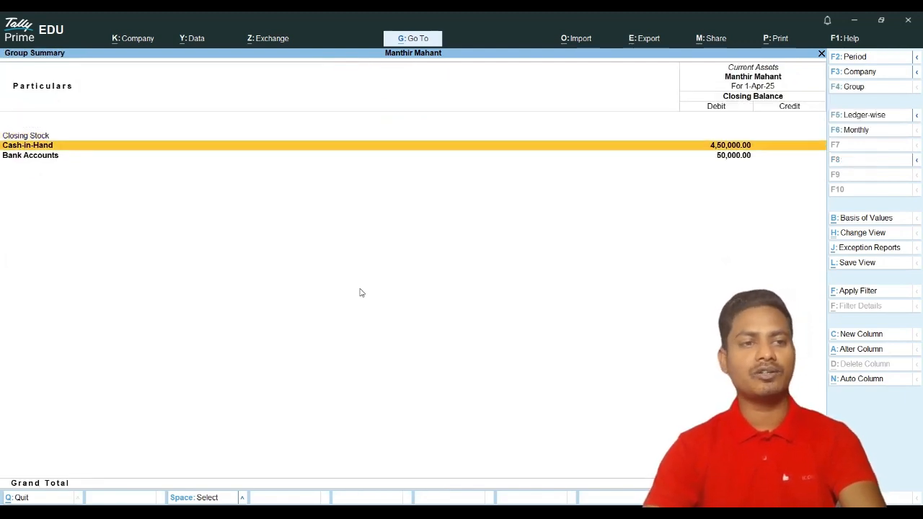
{"action": "key", "text": "Down"}
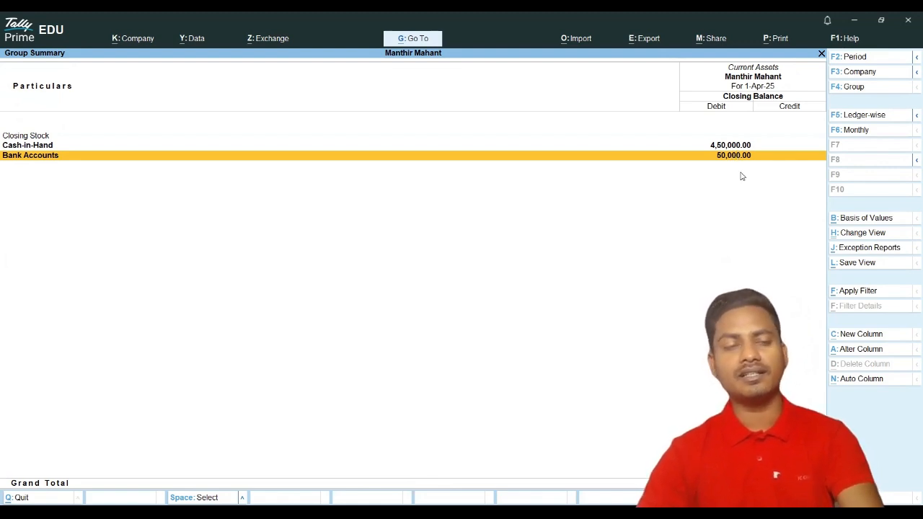
Step: Open the Day Book and view the existing Cash Contra voucher of 50,000
{"action": "key", "text": "Escape"}
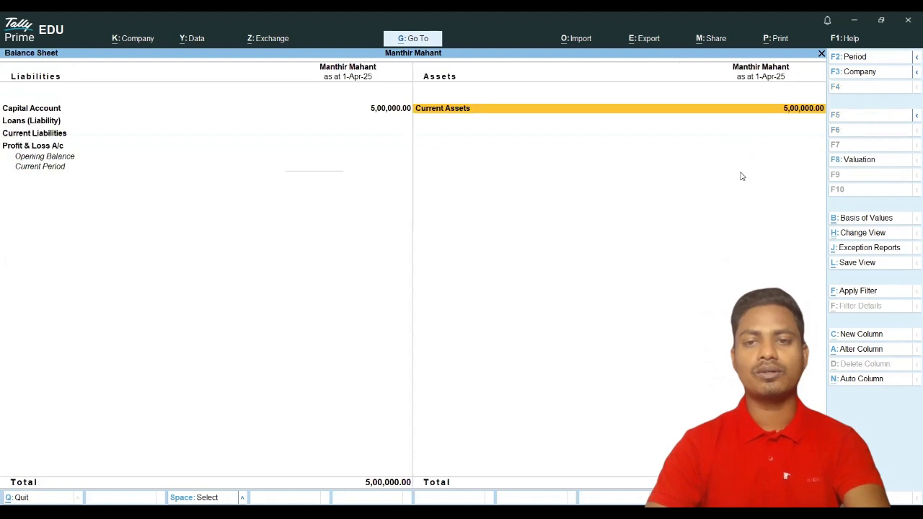
{"action": "key", "text": "Escape"}
{"action": "key", "text": "Up"}
{"action": "key", "text": "Up"}
{"action": "key", "text": "Return"}
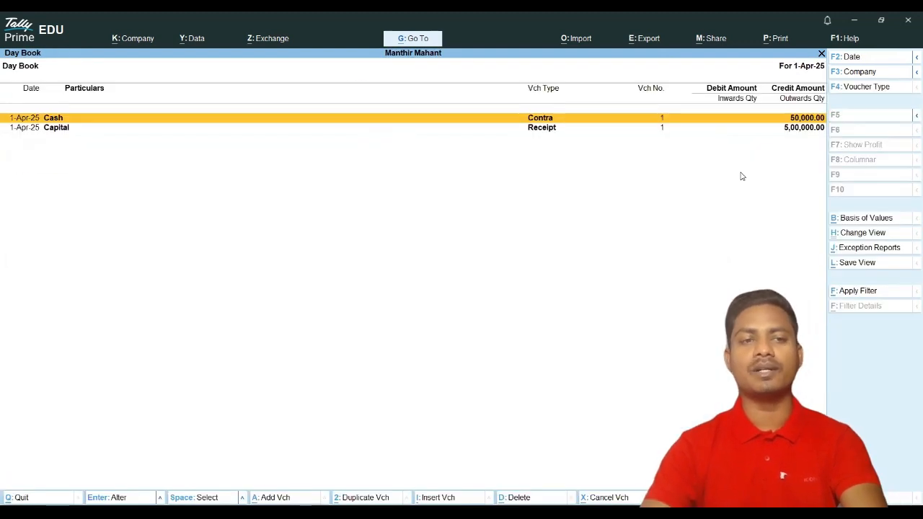
{"action": "key", "text": "Down"}
{"action": "key", "text": "Up"}
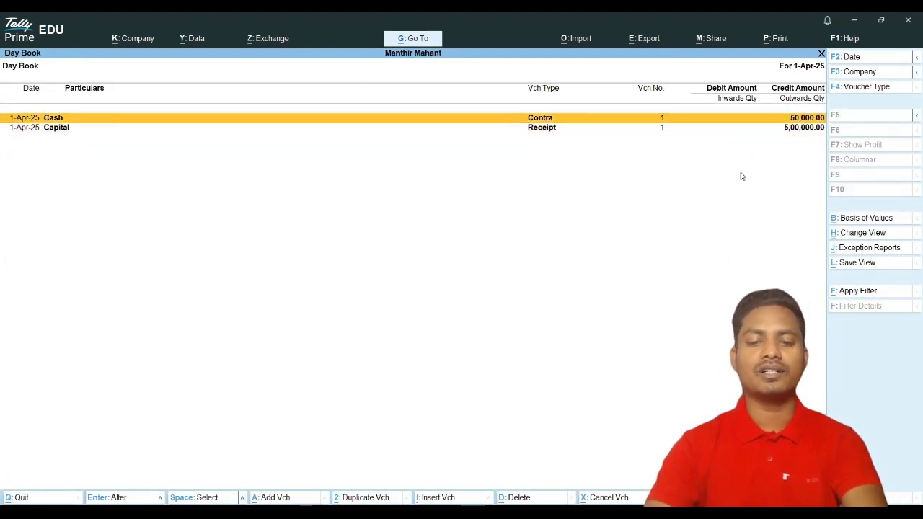
{"action": "key", "text": "Return"}
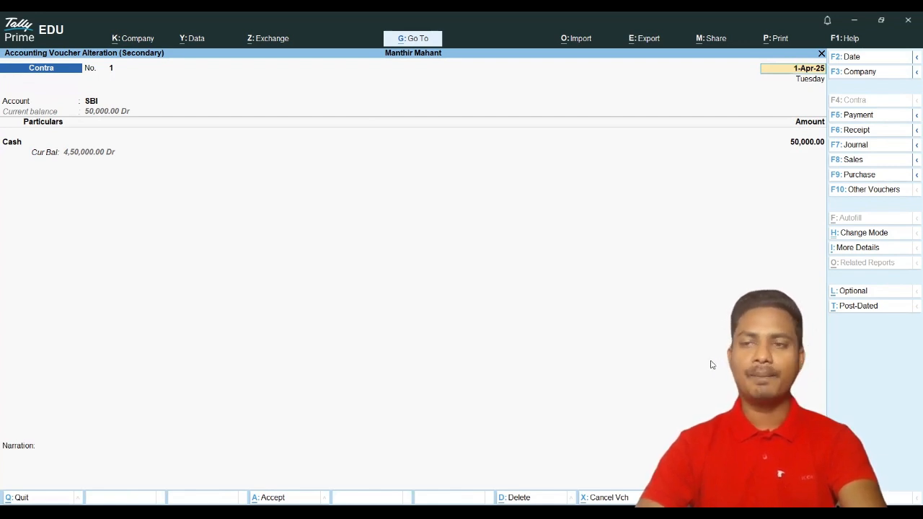
Step: Close the Contra voucher and the Day Book, returning to the Gateway of Tally
{"action": "key", "text": "Escape"}
{"action": "key", "text": "Escape"}
{"action": "key", "text": "Return"}
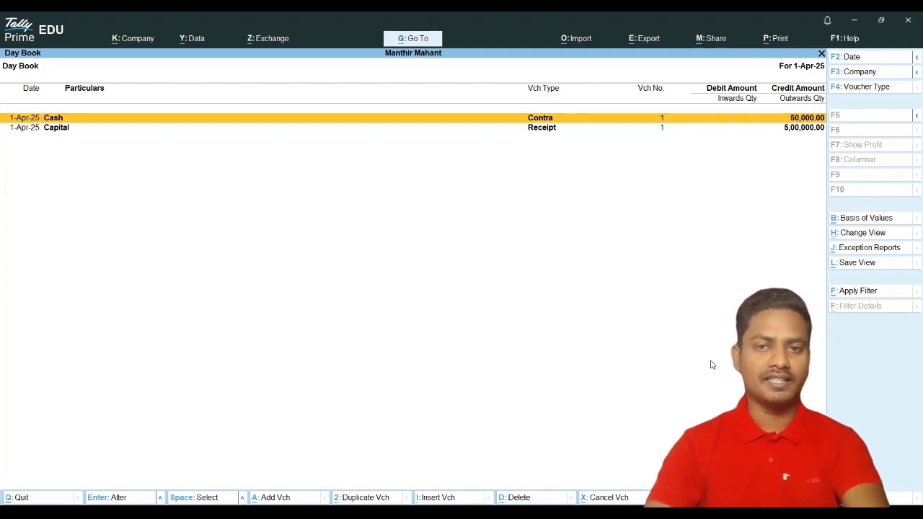
{"action": "key", "text": "Escape"}
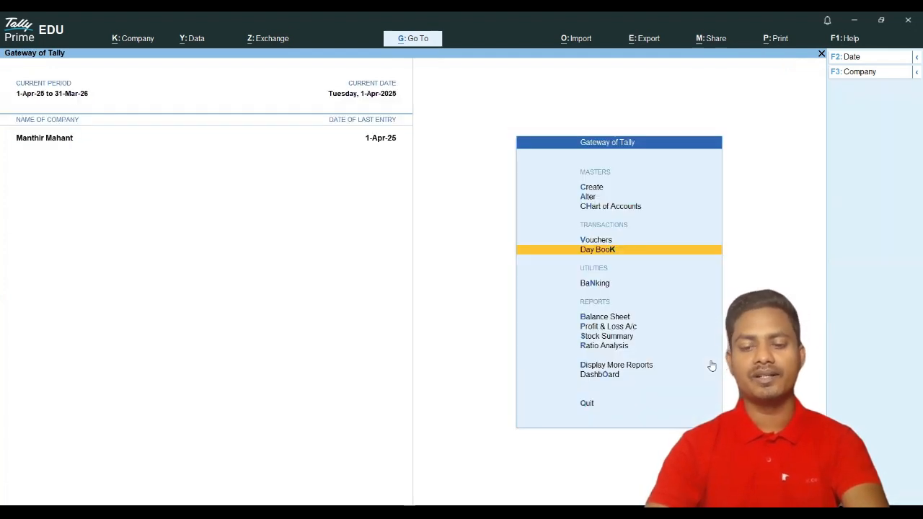
Step: Start Contra voucher No. 2 with Cash as the account and SBI as the particulars ledger
{"action": "key", "text": "Up"}
{"action": "key", "text": "Return"}
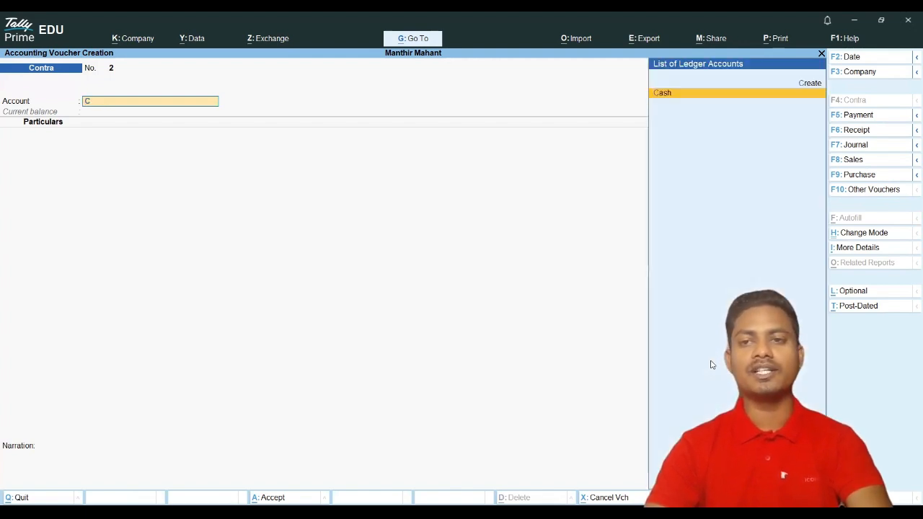
{"action": "type", "text": "c"}
{"action": "key", "text": "Return"}
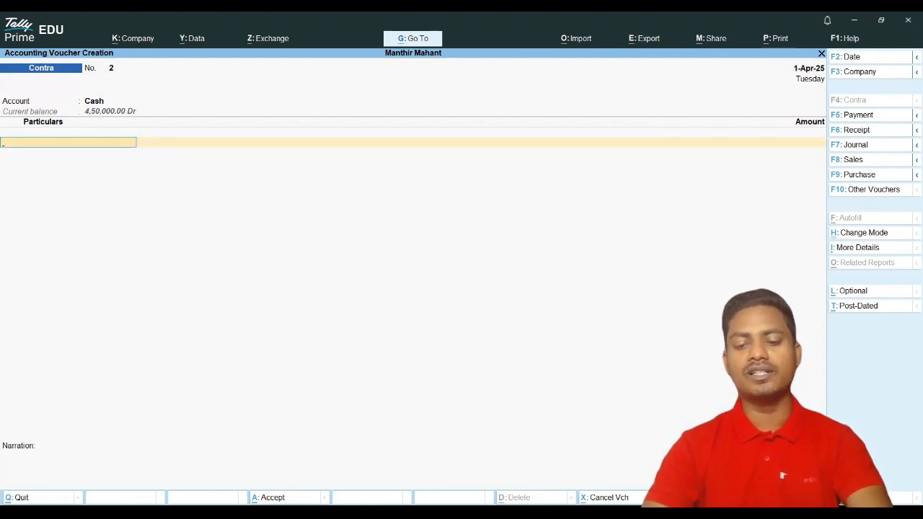
{"action": "key", "text": "Return"}
{"action": "key", "text": "BackSpace"}
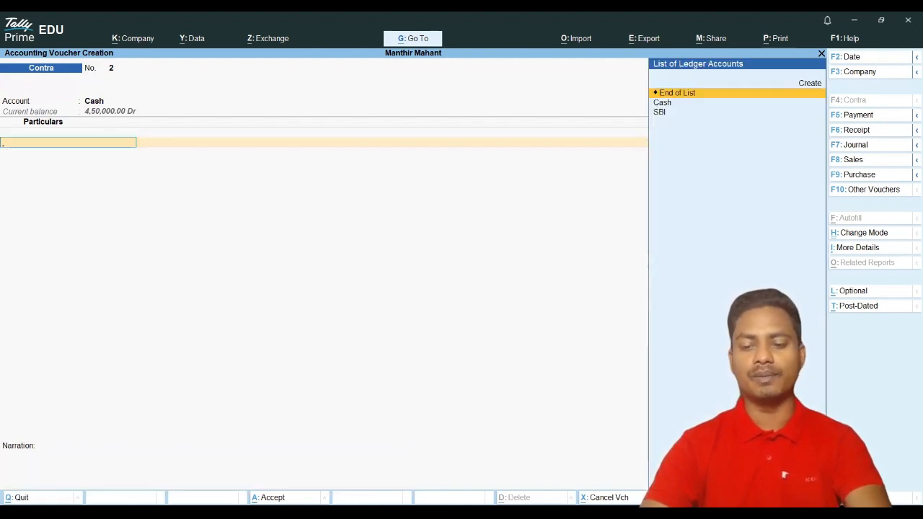
{"action": "key", "text": "Down"}
{"action": "key", "text": "Down"}
{"action": "key", "text": "Return"}
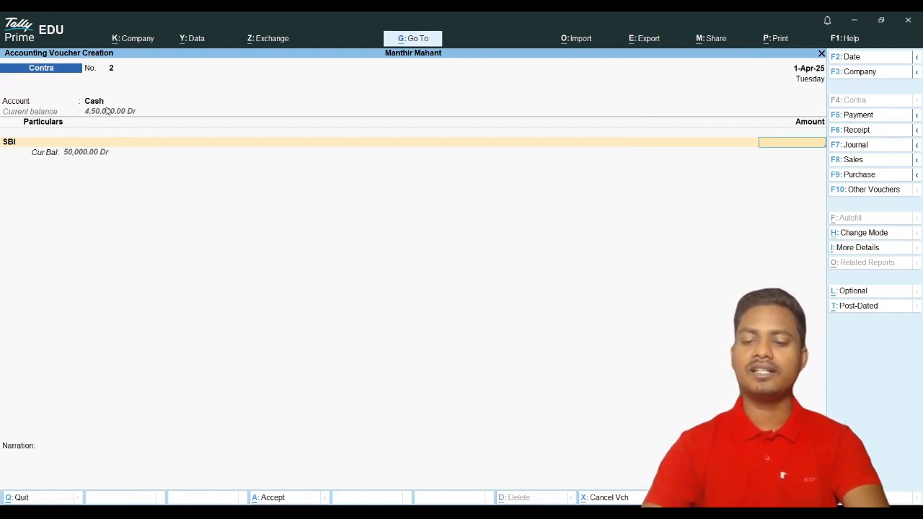
Step: Enter 5,000 against SBI and choose ATM as the bank allocation transaction type
{"action": "type", "text": "500"}
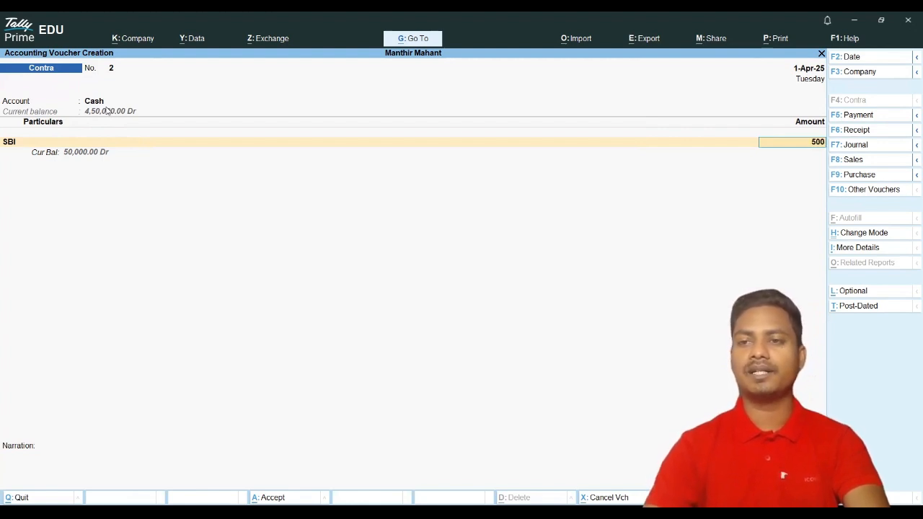
{"action": "type", "text": "0"}
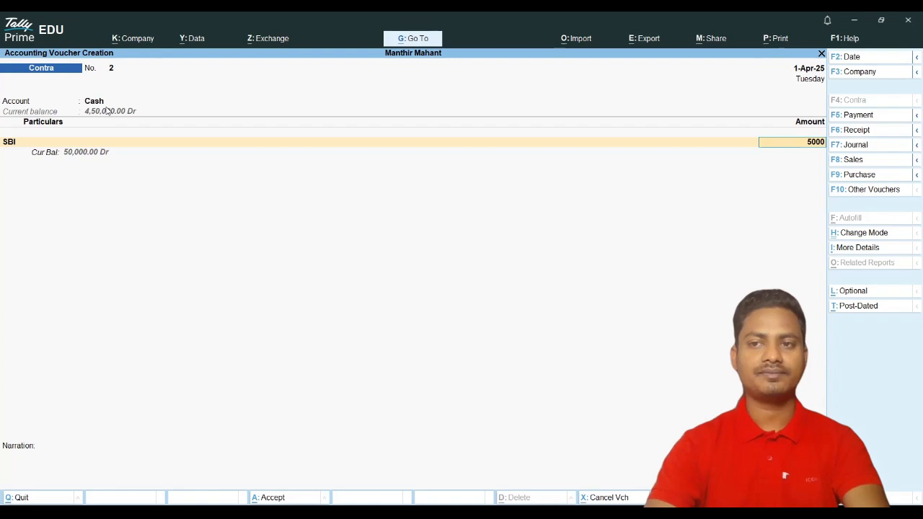
{"action": "key", "text": "Return"}
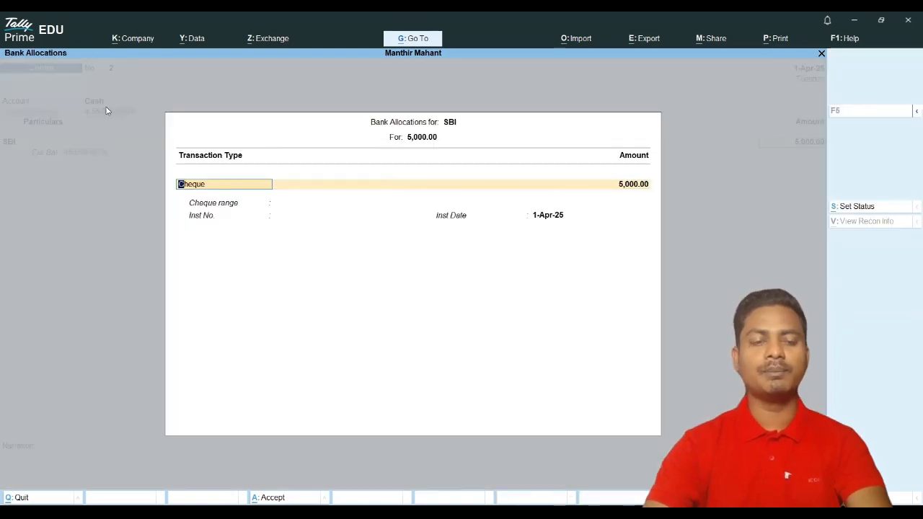
{"action": "key", "text": "BackSpace"}
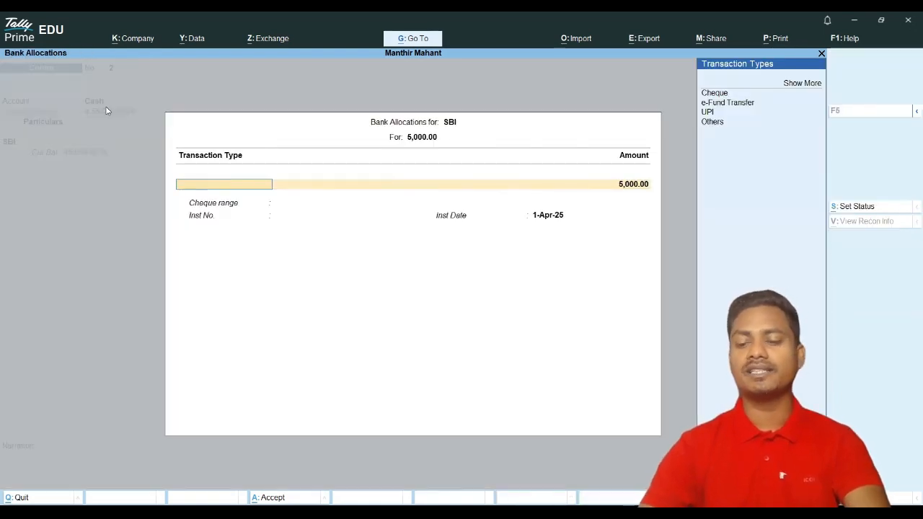
{"action": "key", "text": "Up"}
{"action": "key", "text": "Return"}
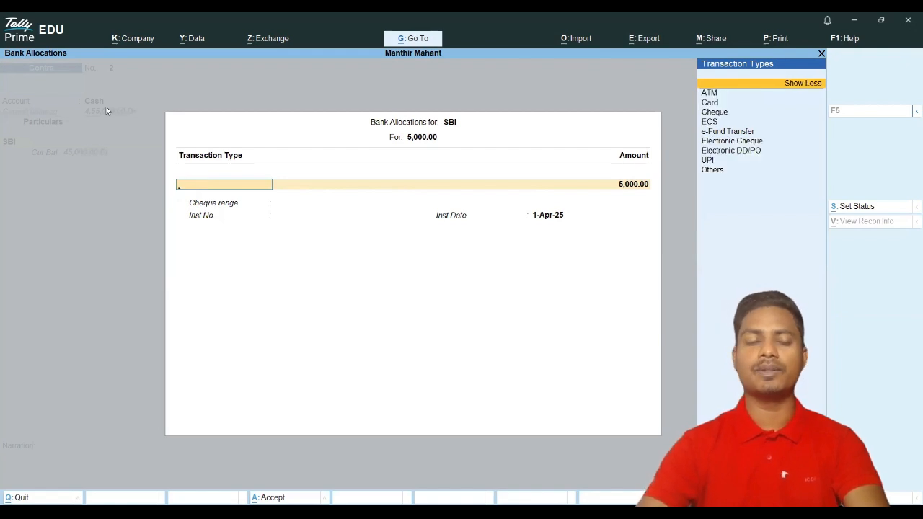
{"action": "key", "text": "Down"}
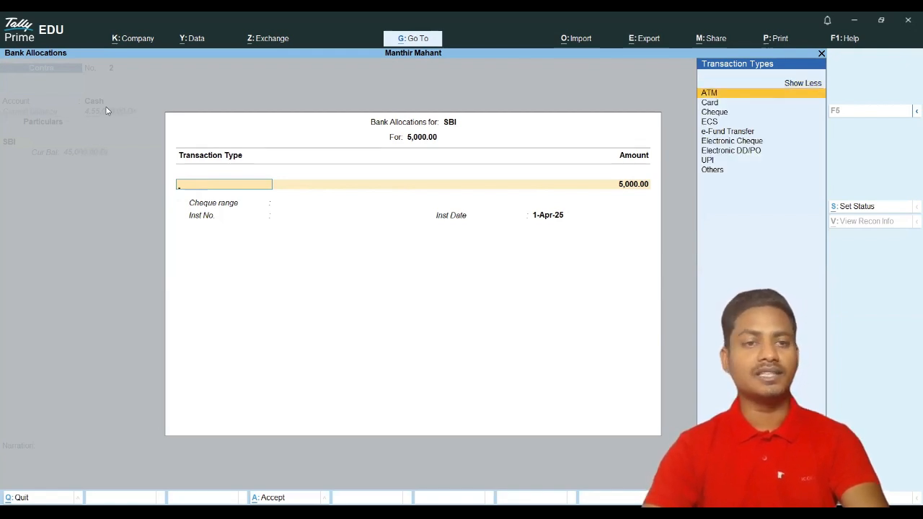
{"action": "key", "text": "Down"}
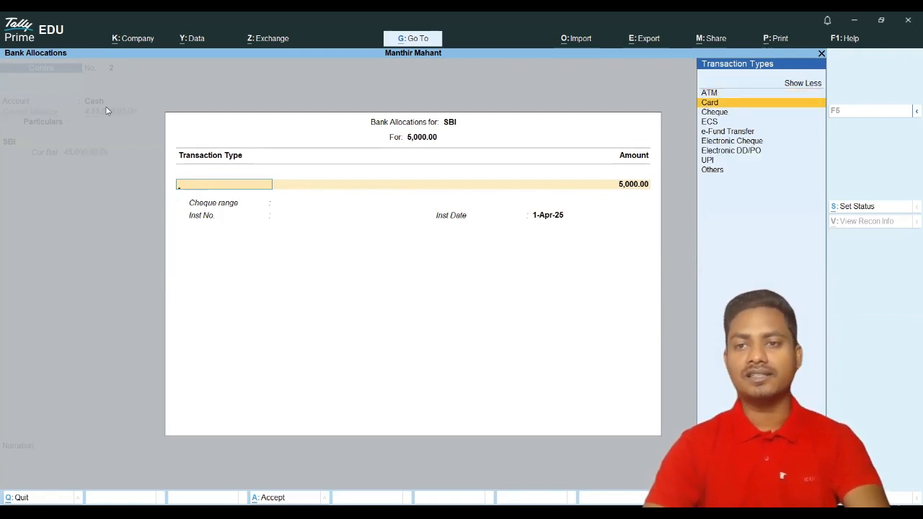
{"action": "key", "text": "Down"}
{"action": "key", "text": "Down"}
{"action": "key", "text": "Down"}
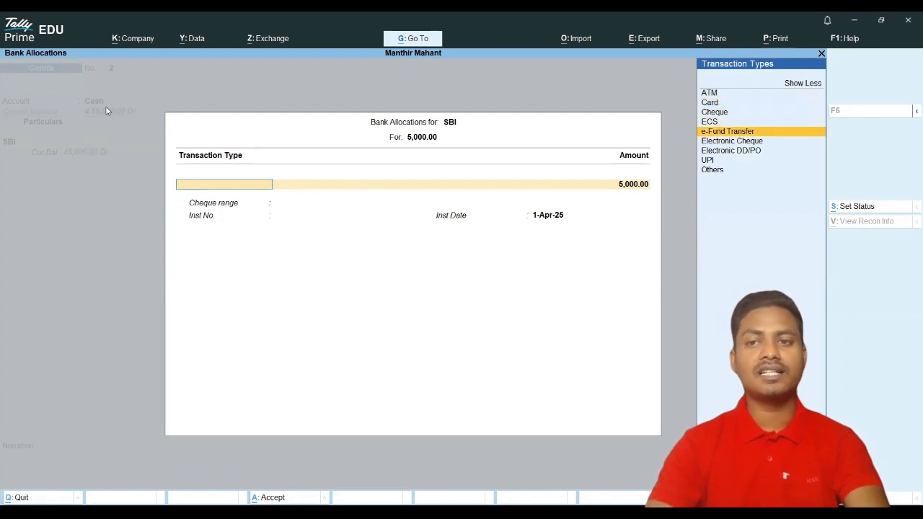
{"action": "key", "text": "Down"}
{"action": "key", "text": "Down"}
{"action": "key", "text": "Down"}
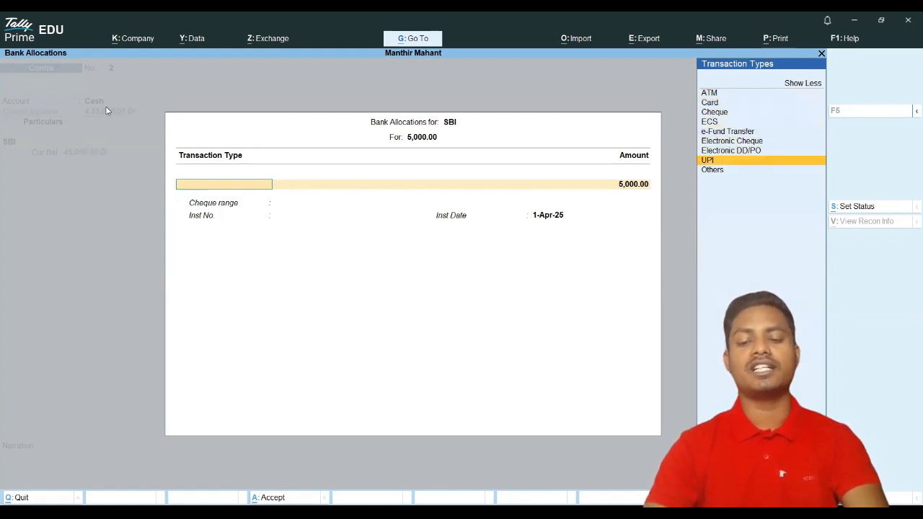
{"action": "key", "text": "Up"}
{"action": "key", "text": "Up"}
{"action": "key", "text": "Up"}
{"action": "key", "text": "Up"}
{"action": "key", "text": "Up"}
{"action": "key", "text": "Up"}
{"action": "key", "text": "Up"}
{"action": "key", "text": "Up"}
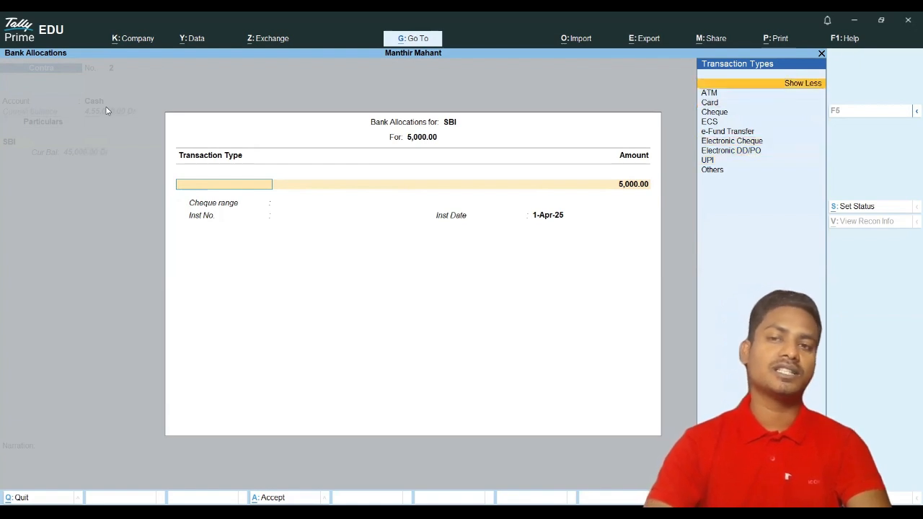
{"action": "key", "text": "Down"}
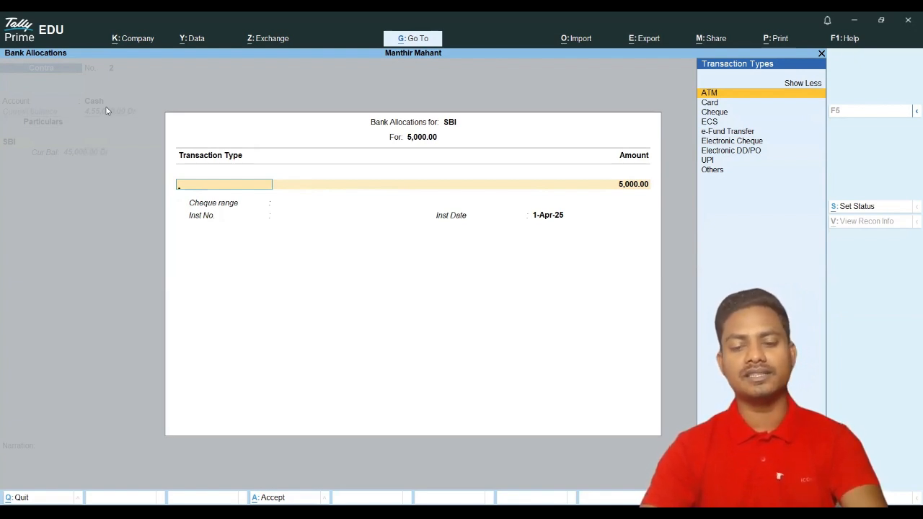
{"action": "key", "text": "Return"}
{"action": "key", "text": "Return"}
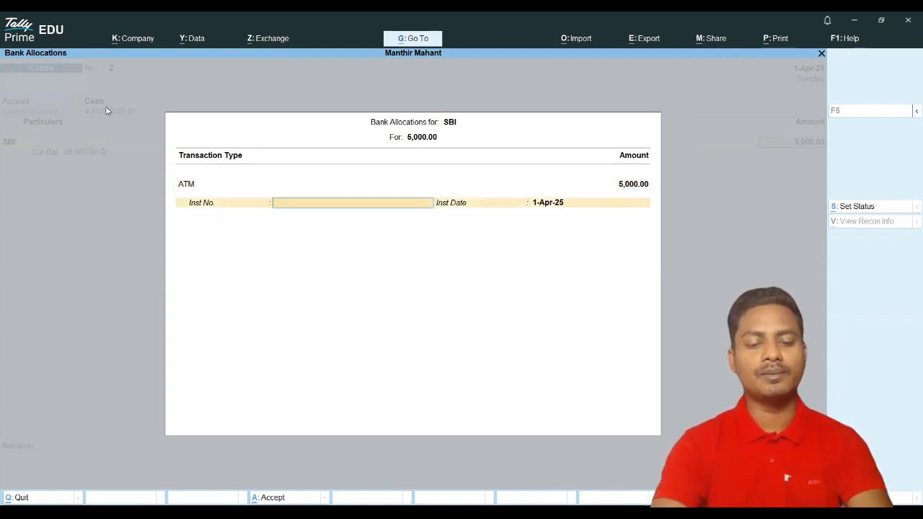
Step: Set the instrument to 'HDFC ATM - KORBA' and save the Contra voucher
{"action": "type", "text": "HDFC"}
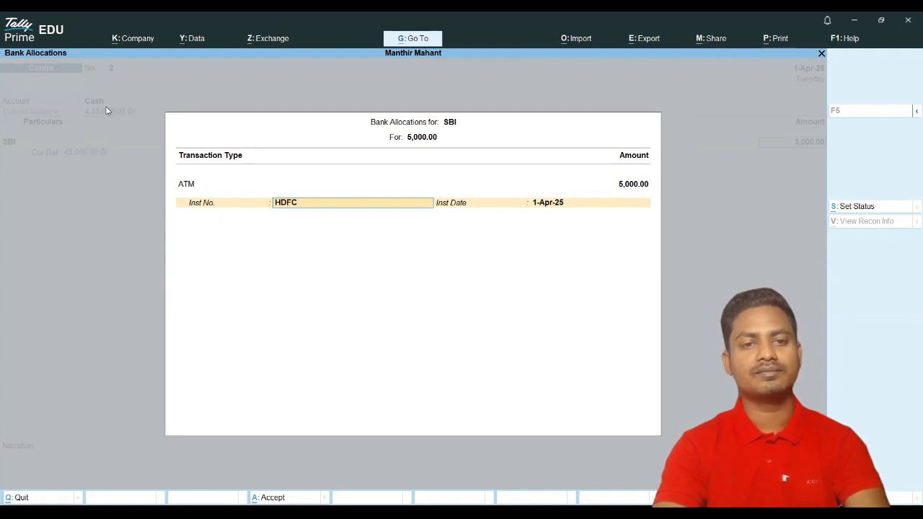
{"action": "type", "text": " ATM"}
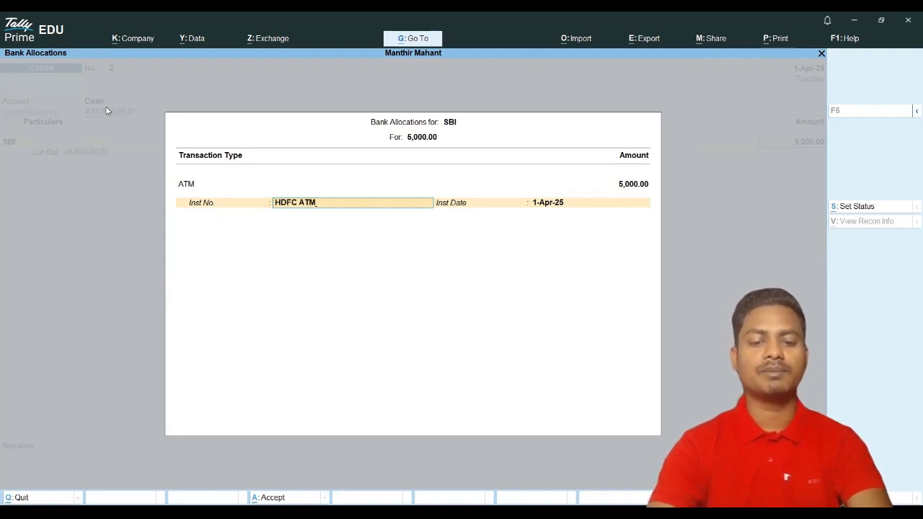
{"action": "type", "text": " - KORBA"}
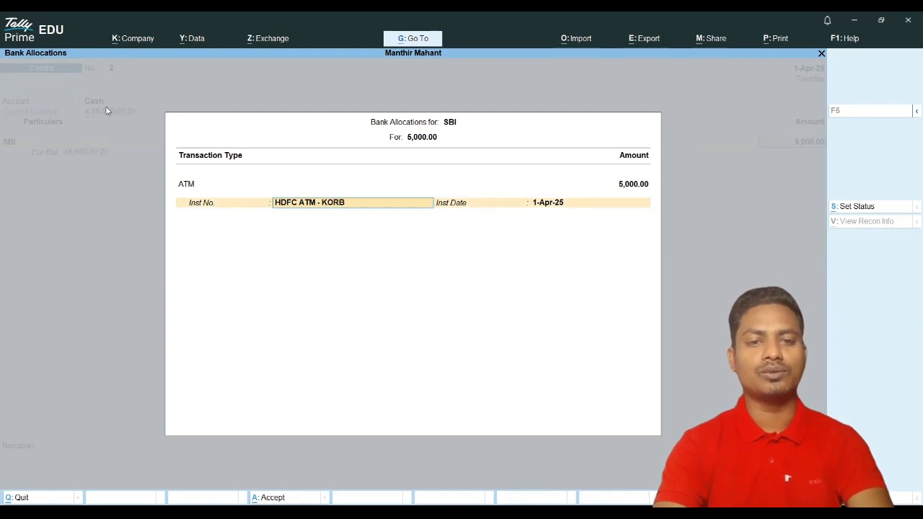
{"action": "key", "text": "Return"}
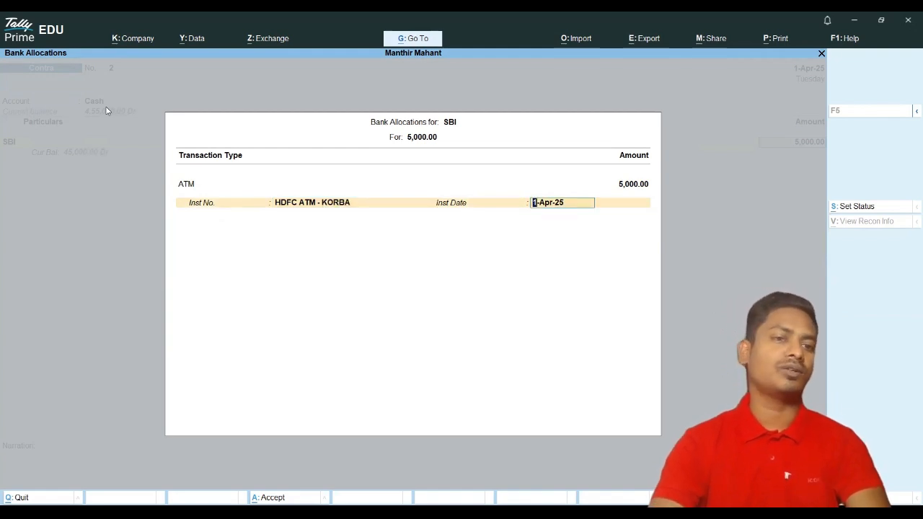
{"action": "key", "text": "Return"}
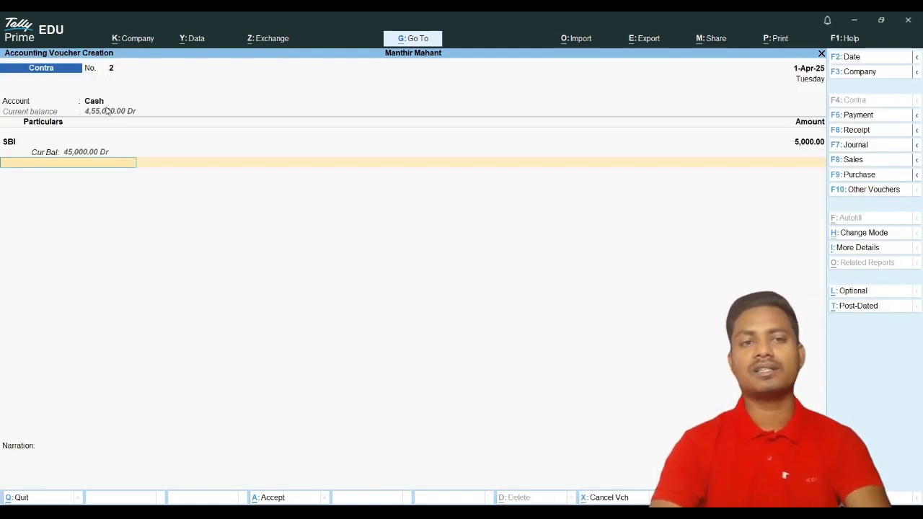
{"action": "key", "text": "Return"}
{"action": "key", "text": "Return"}
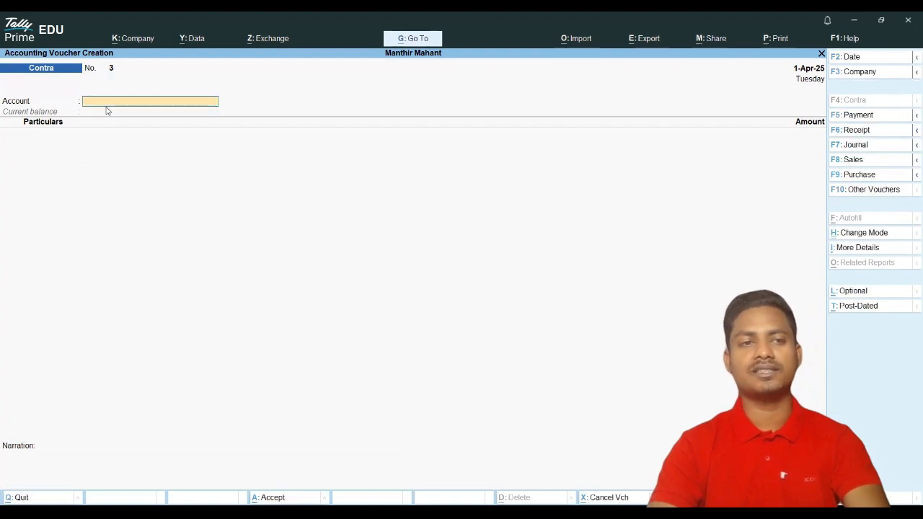
Step: Check Current Assets shows Cash-in-Hand 4,55,000 and Bank Accounts 45,000, then return to Gateway
{"action": "key", "text": "Escape"}
{"action": "key", "text": "Down"}
{"action": "key", "text": "Down"}
{"action": "key", "text": "Down"}
{"action": "key", "text": "Down"}
{"action": "key", "text": "Up"}
{"action": "key", "text": "Return"}
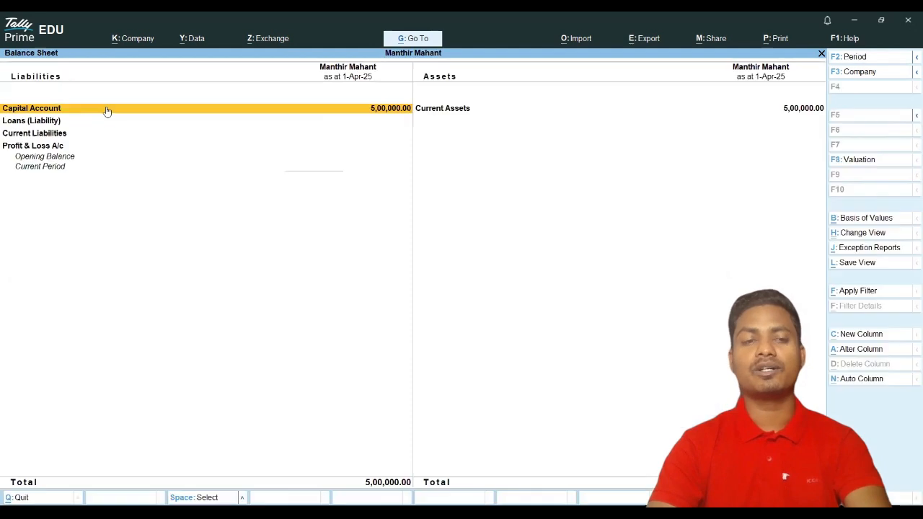
{"action": "key", "text": "Down"}
{"action": "key", "text": "Return"}
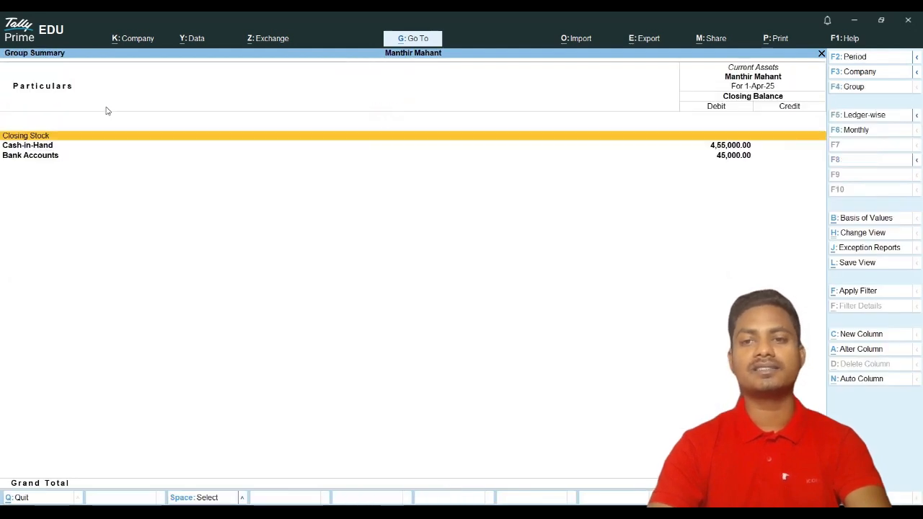
{"action": "key", "text": "Down"}
{"action": "key", "text": "Down"}
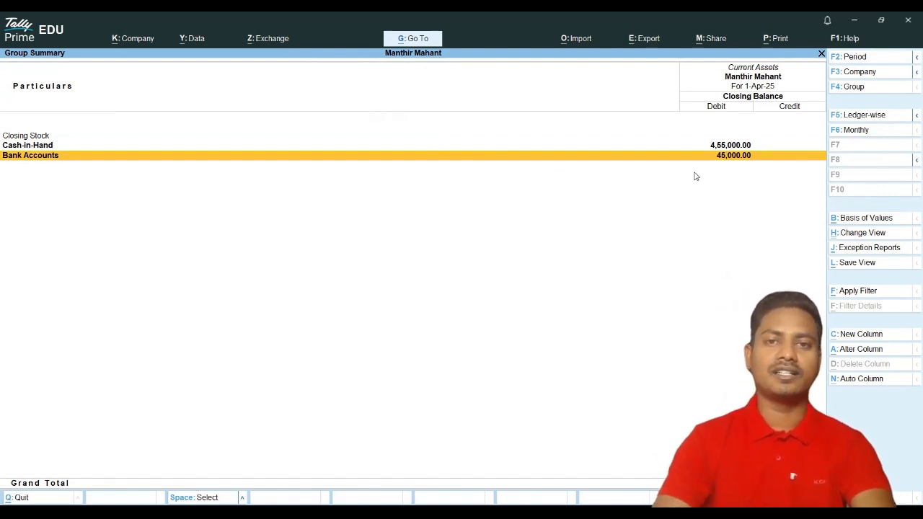
{"action": "key", "text": "Escape"}
{"action": "key", "text": "Escape"}
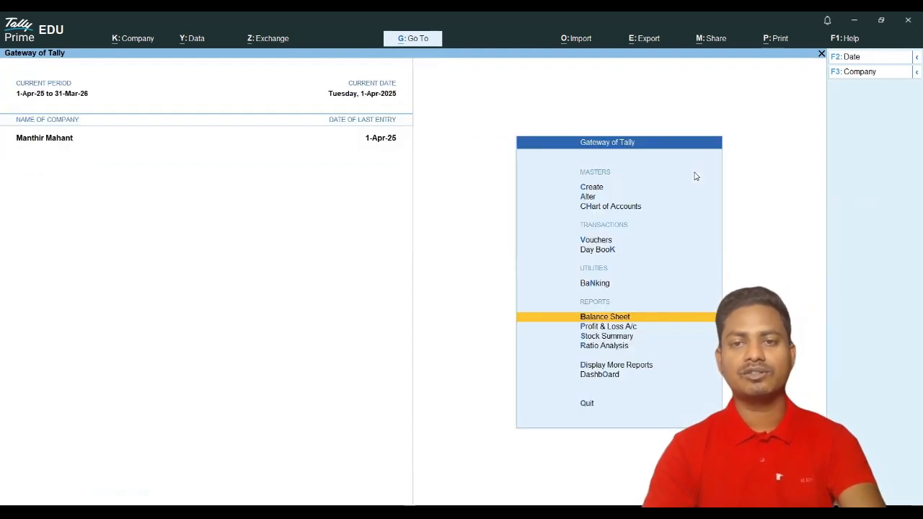
{"action": "key", "text": "Up"}
{"action": "key", "text": "Up"}
{"action": "key", "text": "Up"}
Step: Open voucher entry and switch to Payment voucher No. 1 dated 1-Apr-25
{"action": "key", "text": "Return"}
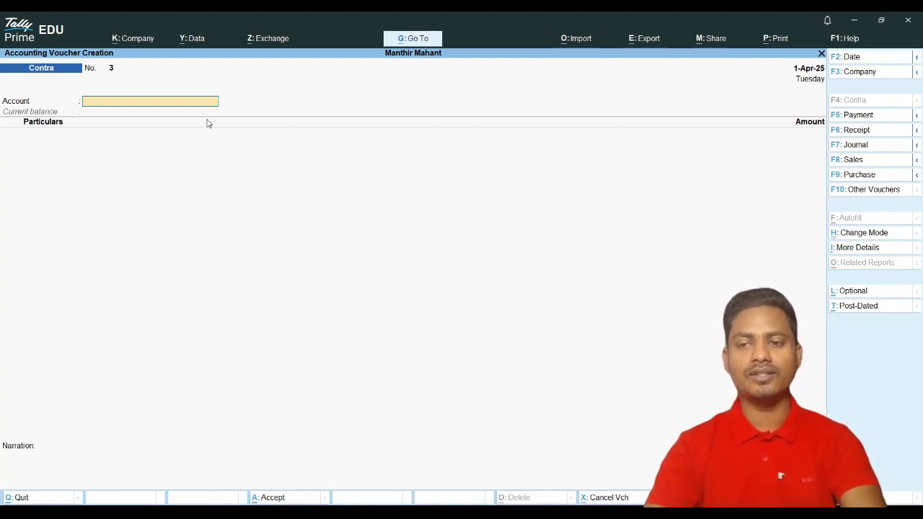
{"action": "key", "text": "Return"}
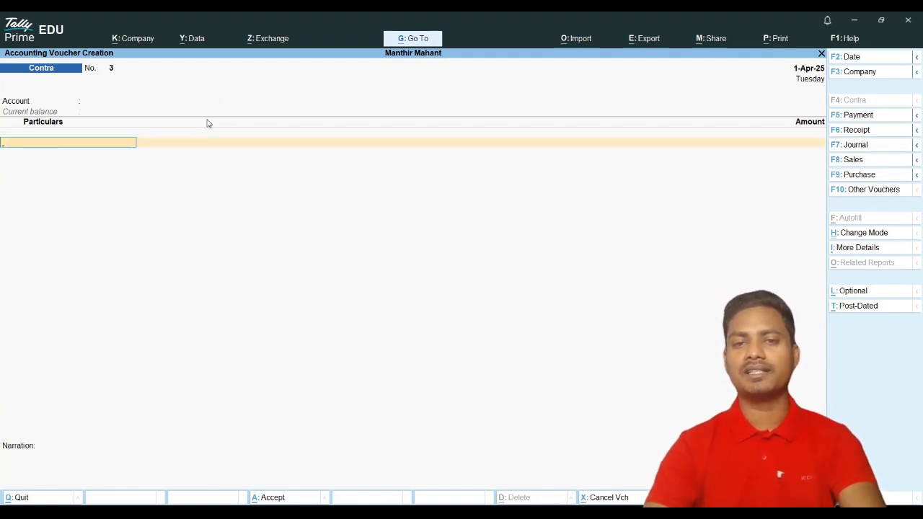
{"action": "left_click", "coordinate": [840, 115]}
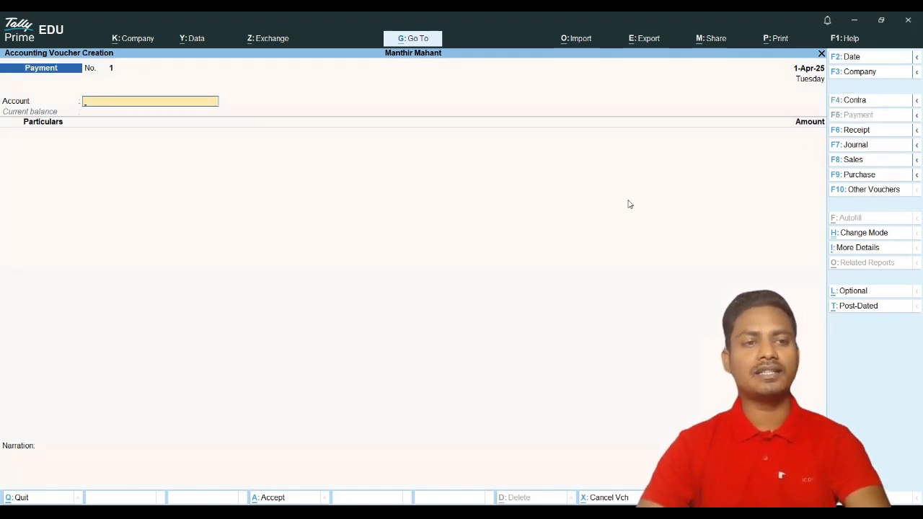
{"action": "key", "text": "space"}
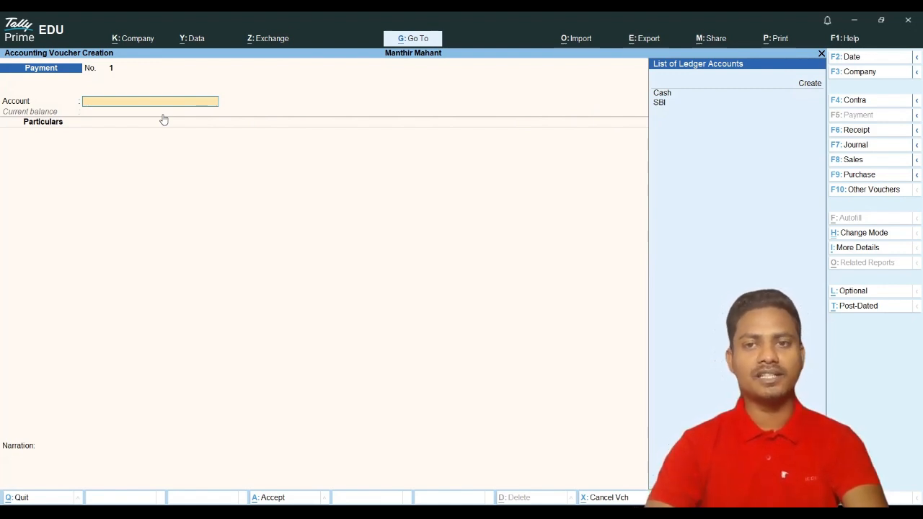
Step: Set Cash as the paying account and Mohan Store as the payee ledger
{"action": "key", "text": "Down"}
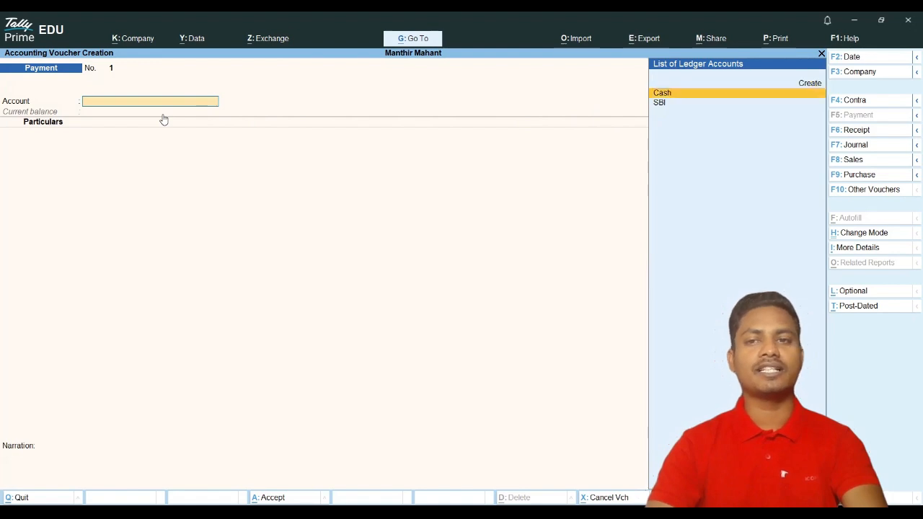
{"action": "key", "text": "Return"}
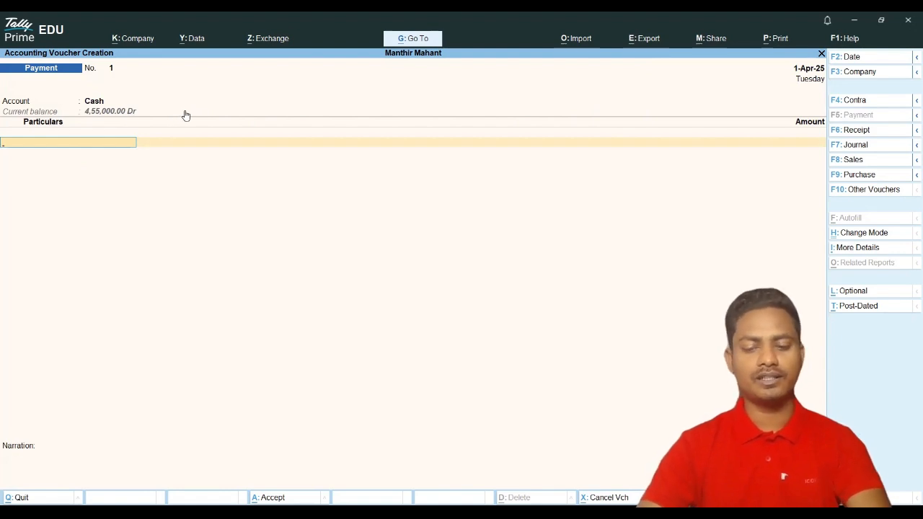
{"action": "key", "text": "space"}
{"action": "key", "text": "Down"}
{"action": "key", "text": "Down"}
{"action": "key", "text": "Down"}
{"action": "key", "text": "Down"}
{"action": "key", "text": "Down"}
{"action": "key", "text": "Down"}
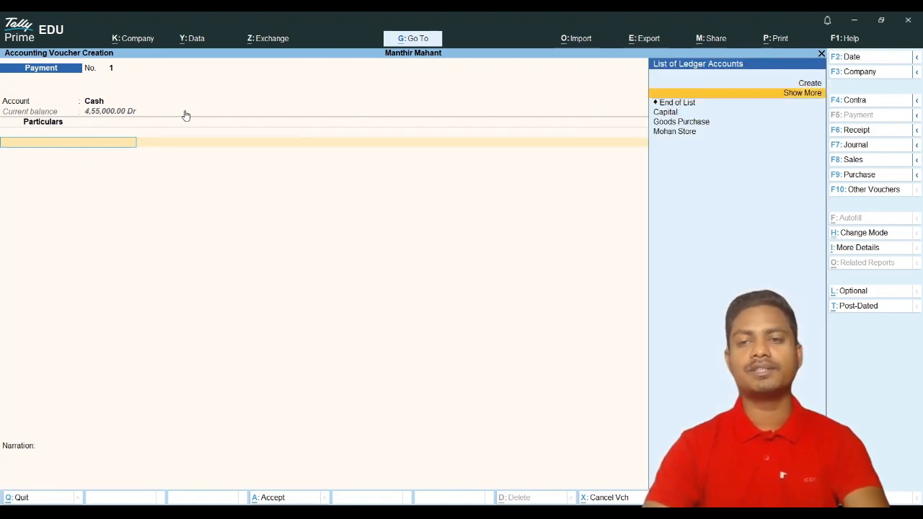
{"action": "key", "text": "Return"}
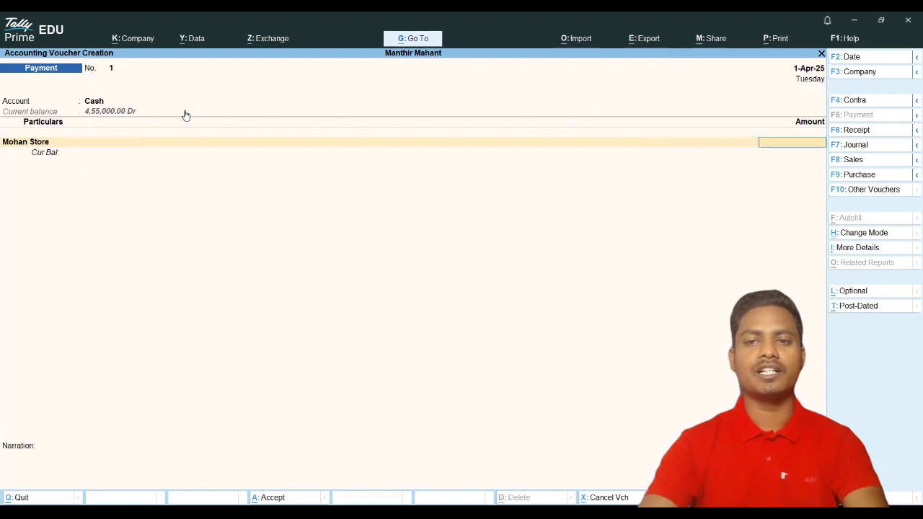
{"action": "key", "text": "BackSpace"}
{"action": "key", "text": "ctrl+Return"}
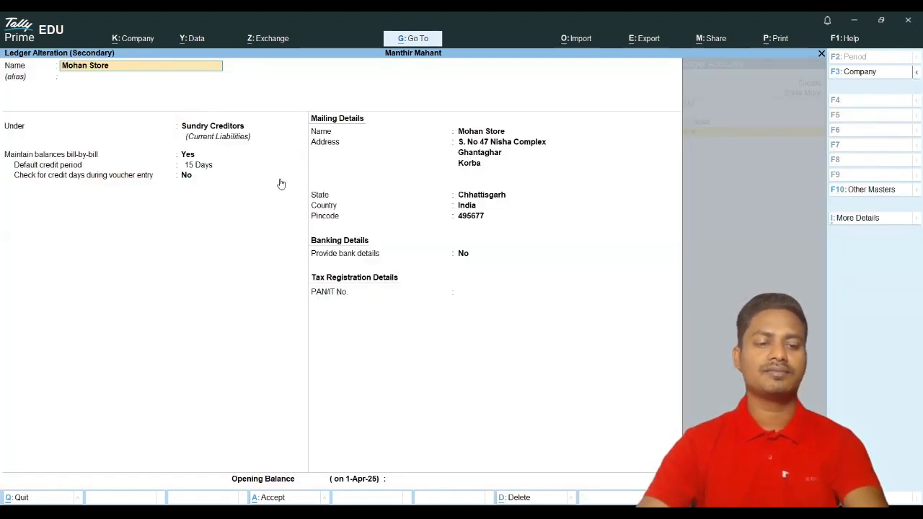
{"action": "key", "text": "Escape"}
{"action": "key", "text": "Escape"}
{"action": "key", "text": "y"}
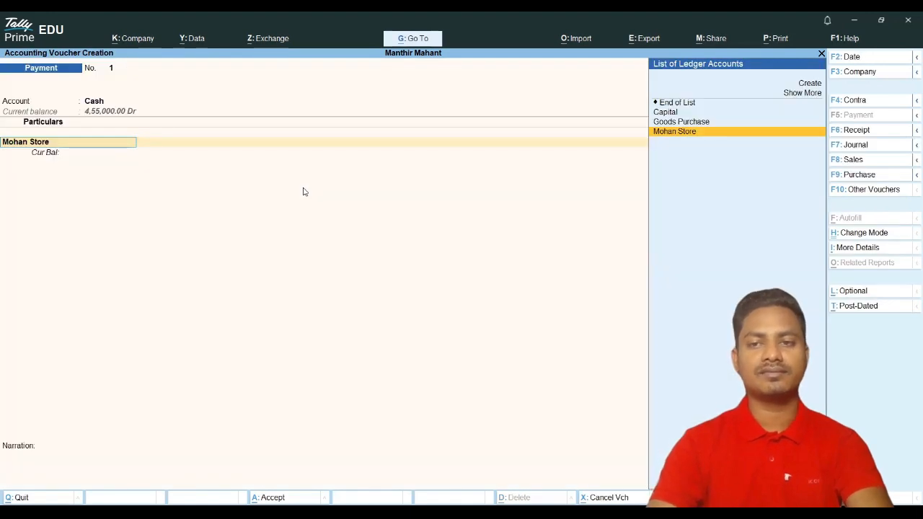
{"action": "key", "text": "Return"}
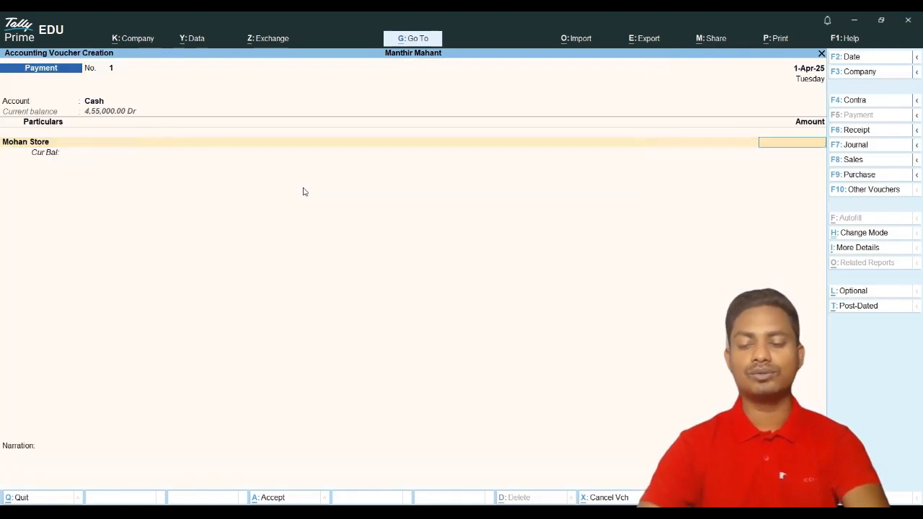
Step: Enter 3,000 for Mohan Store, settle it On Account, and save the payment
{"action": "type", "text": "3000"}
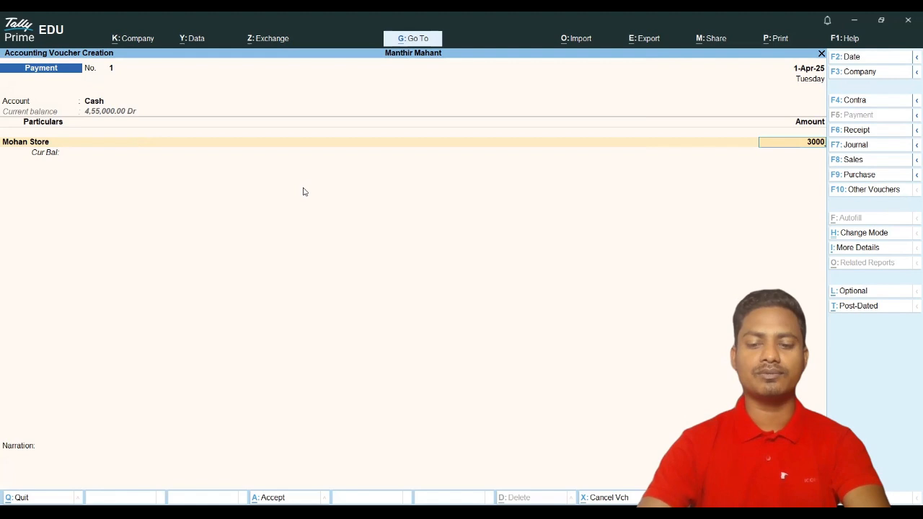
{"action": "key", "text": "Return"}
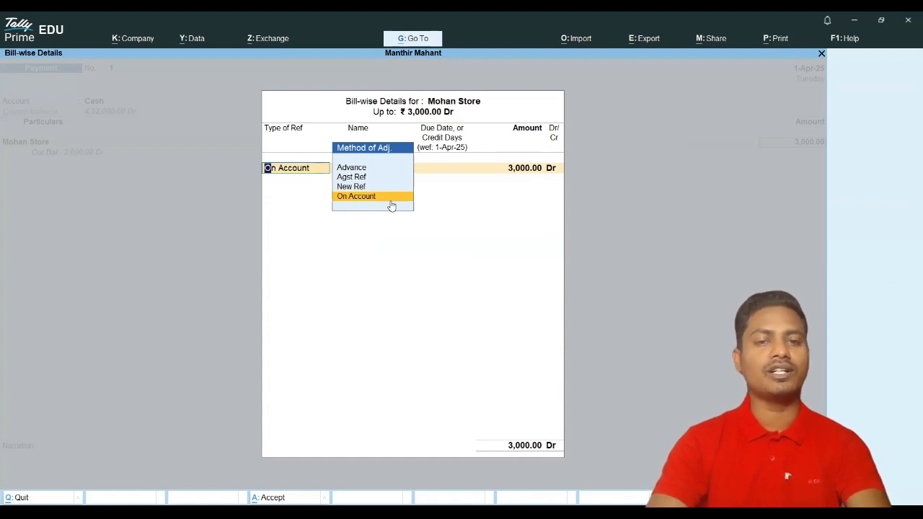
{"action": "key", "text": "Return"}
{"action": "key", "text": "Return"}
{"action": "key", "text": "Return"}
{"action": "key", "text": "Return"}
{"action": "key", "text": "Return"}
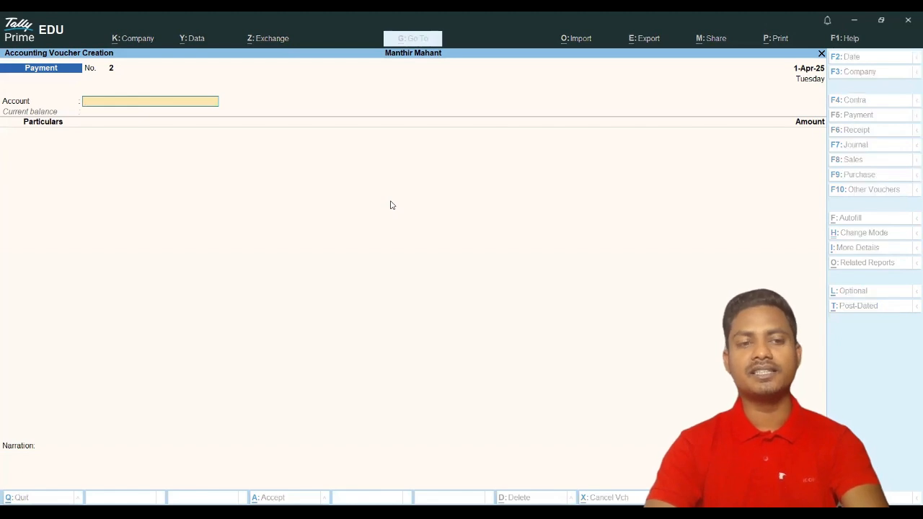
{"action": "key", "text": "Escape"}
Step: Drill from Balance Sheet to Cash's April vouchers showing 4,52,000, then back out to Gateway
{"action": "key", "text": "Down"}
{"action": "key", "text": "Down"}
{"action": "key", "text": "Down"}
{"action": "key", "text": "Return"}
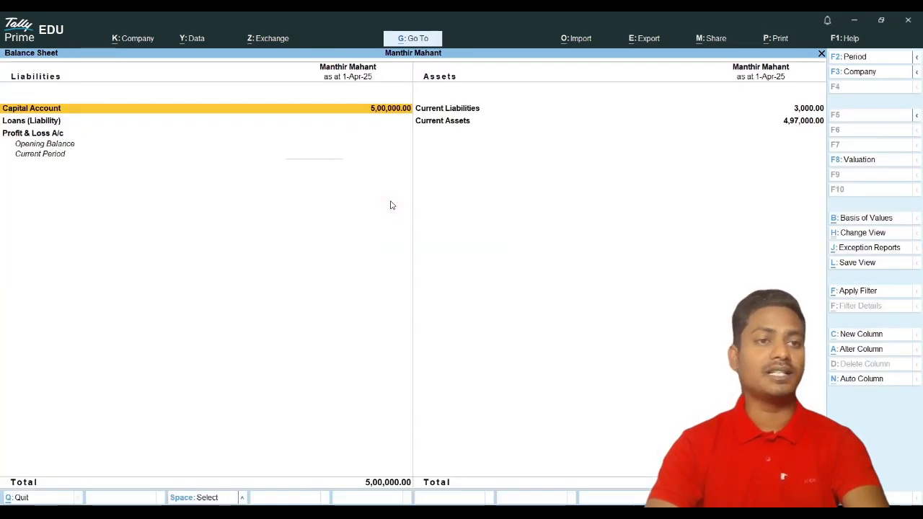
{"action": "key", "text": "Right"}
{"action": "key", "text": "Down"}
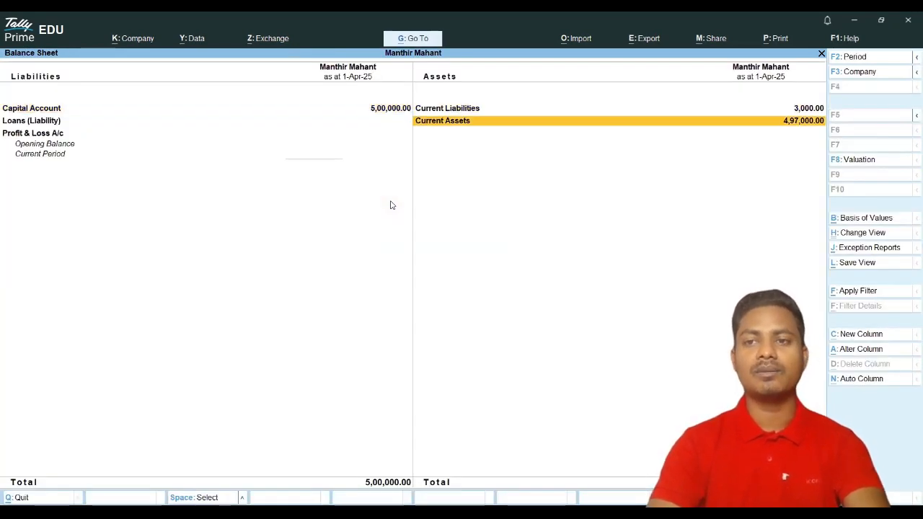
{"action": "key", "text": "Return"}
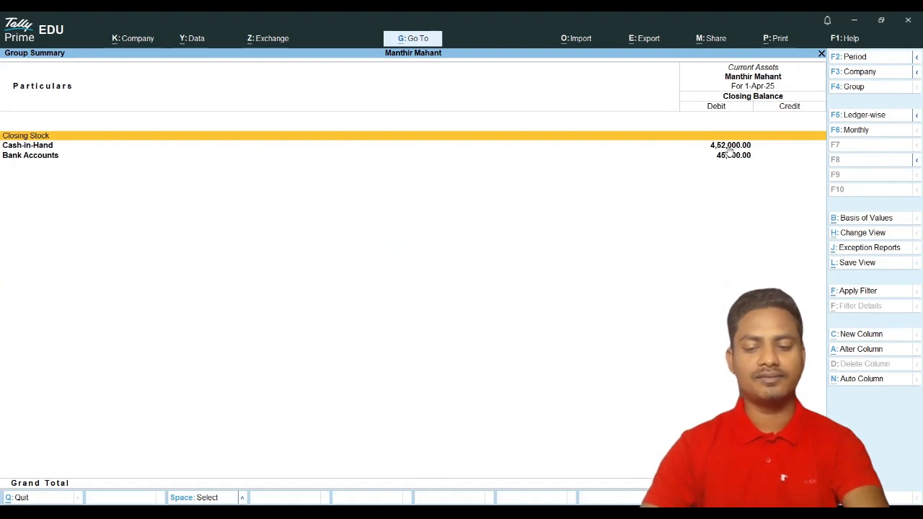
{"action": "key", "text": "Down"}
{"action": "key", "text": "Return"}
{"action": "key", "text": "Return"}
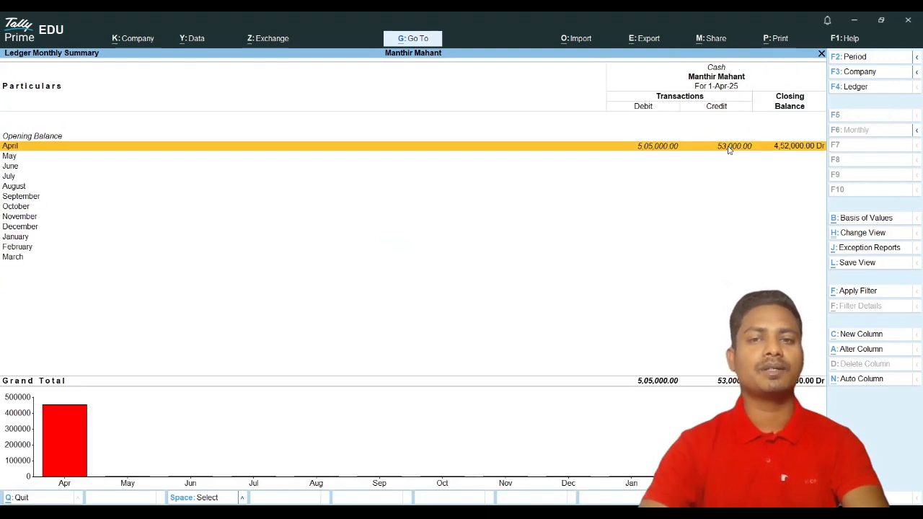
{"action": "key", "text": "Return"}
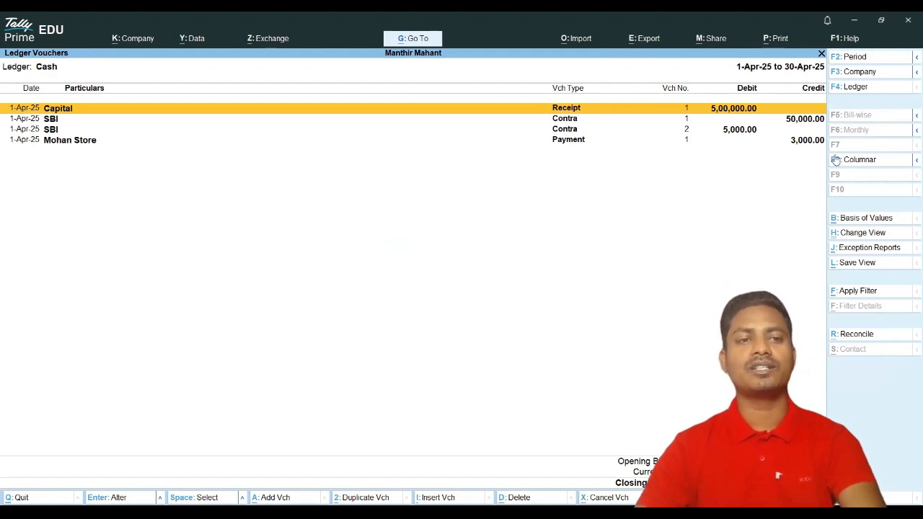
{"action": "key", "text": "Escape"}
{"action": "key", "text": "Escape"}
{"action": "key", "text": "Escape"}
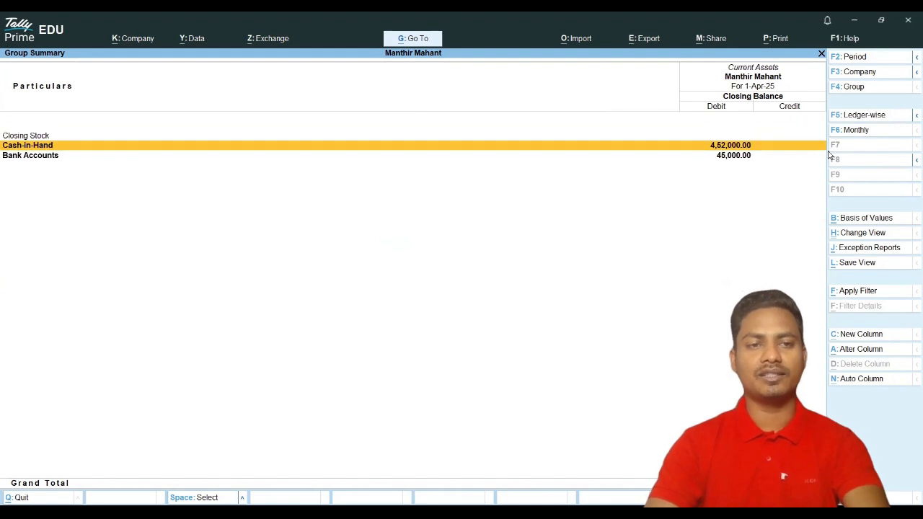
{"action": "key", "text": "Escape"}
{"action": "key", "text": "Escape"}
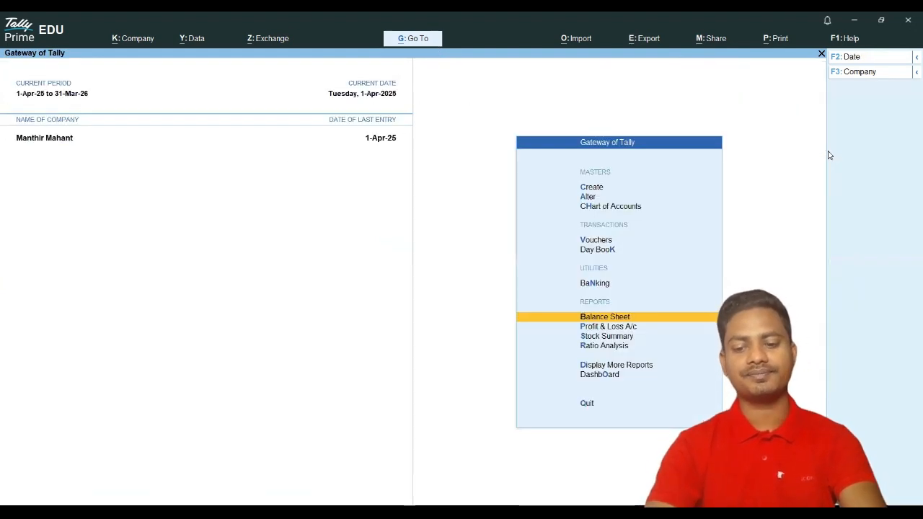
{"action": "key", "text": "Up"}
{"action": "key", "text": "Up"}
{"action": "key", "text": "Up"}
Step: Start a payment of 4,000 from SBI to Mohan Store, settled On Account
{"action": "key", "text": "Return"}
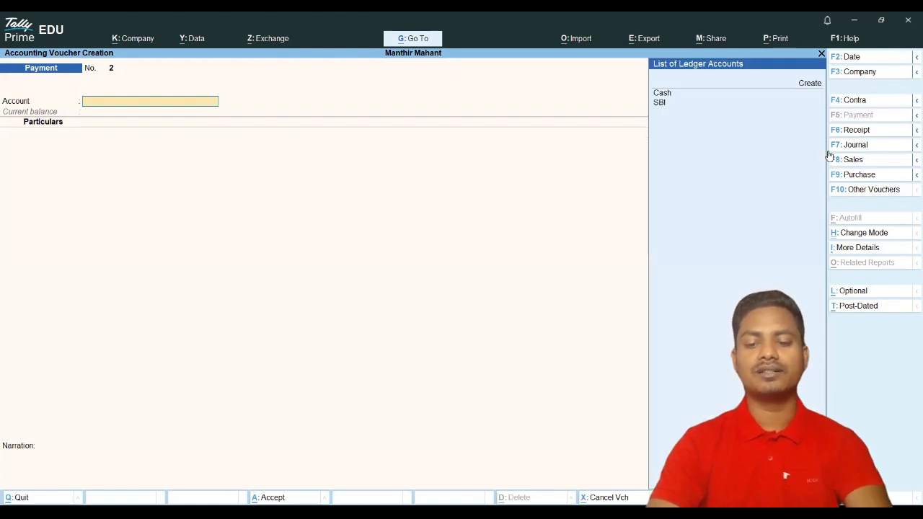
{"action": "key", "text": "Down"}
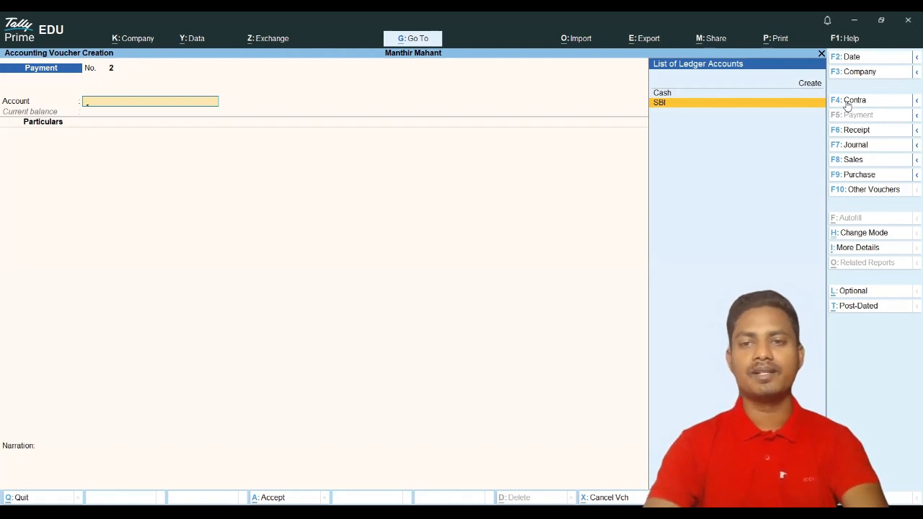
{"action": "key", "text": "Return"}
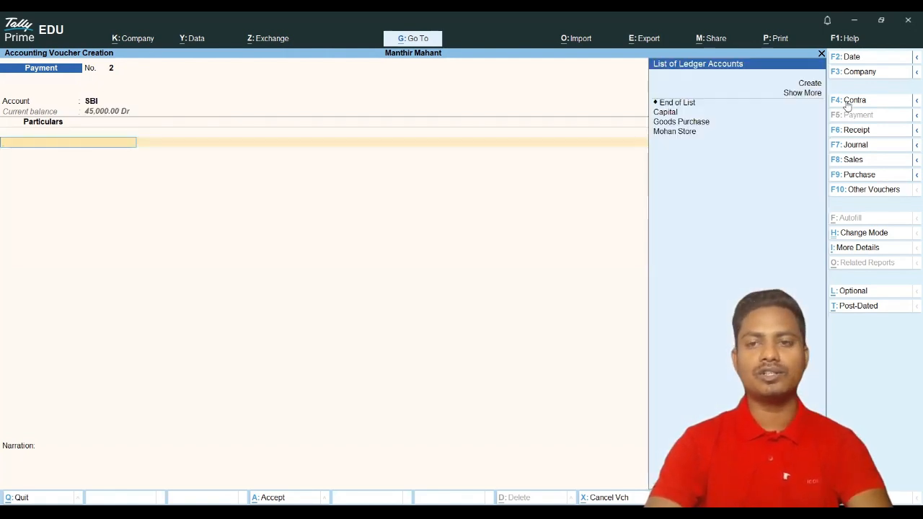
{"action": "key", "text": "Down"}
{"action": "key", "text": "Down"}
{"action": "key", "text": "Down"}
{"action": "key", "text": "Return"}
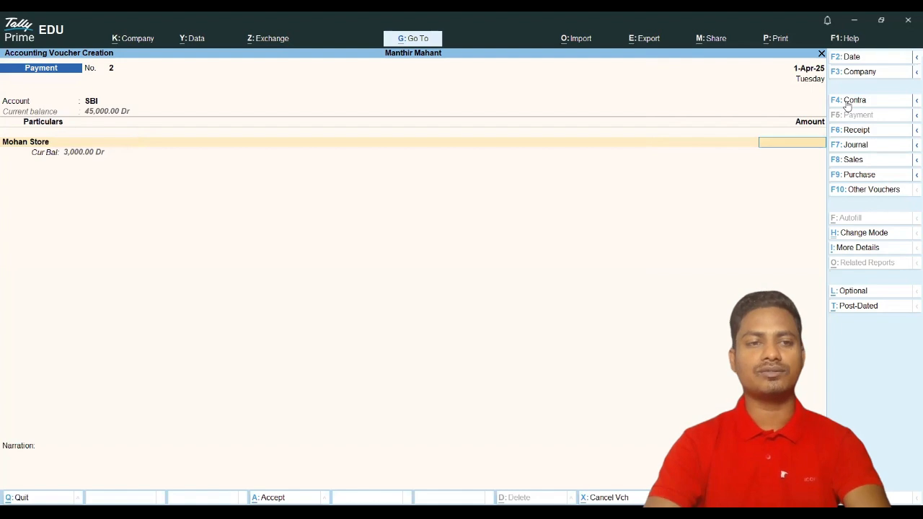
{"action": "type", "text": "4000"}
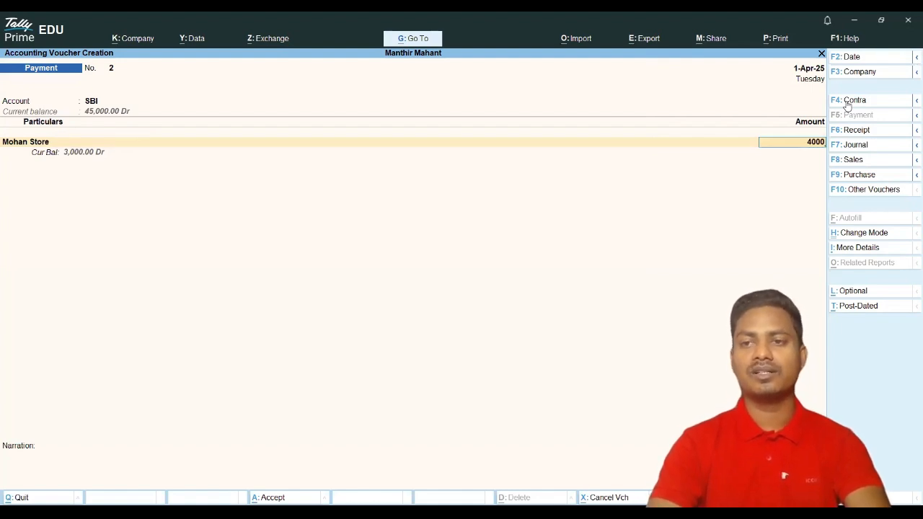
{"action": "key", "text": "Return"}
{"action": "key", "text": "Return"}
{"action": "key", "text": "Return"}
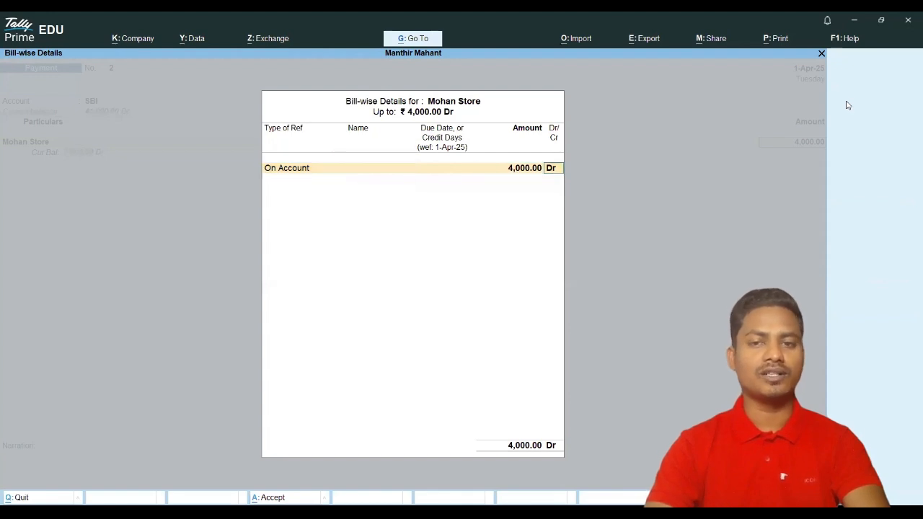
{"action": "key", "text": "Return"}
{"action": "key", "text": "Return"}
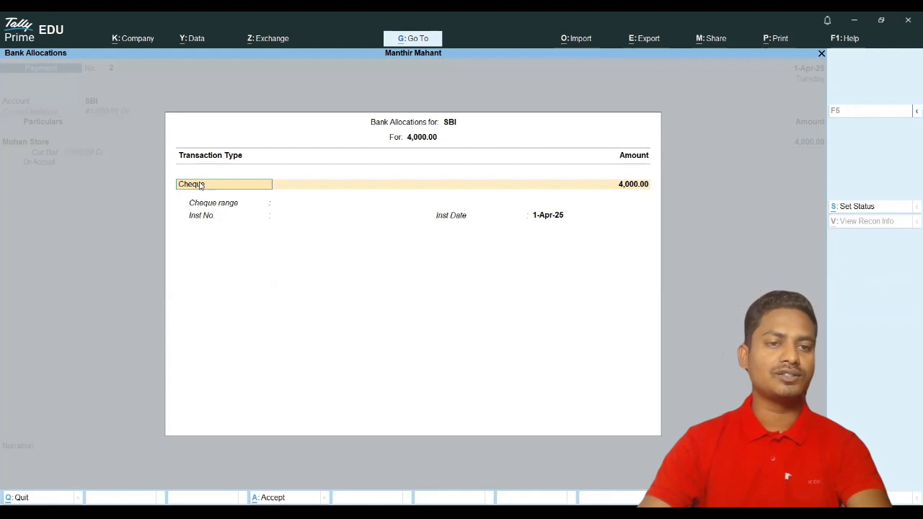
Step: Browse the bank transaction types, discard the payment, and open a blank Payment voucher No. 2
{"action": "key", "text": "BackSpace"}
{"action": "key", "text": "alt+h"}
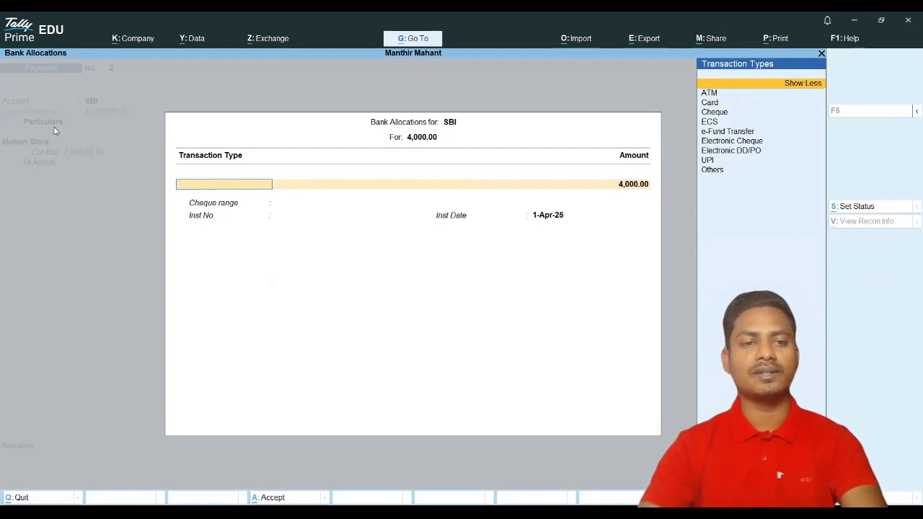
{"action": "key", "text": "BackSpace"}
{"action": "key", "text": "BackSpace"}
{"action": "key", "text": "BackSpace"}
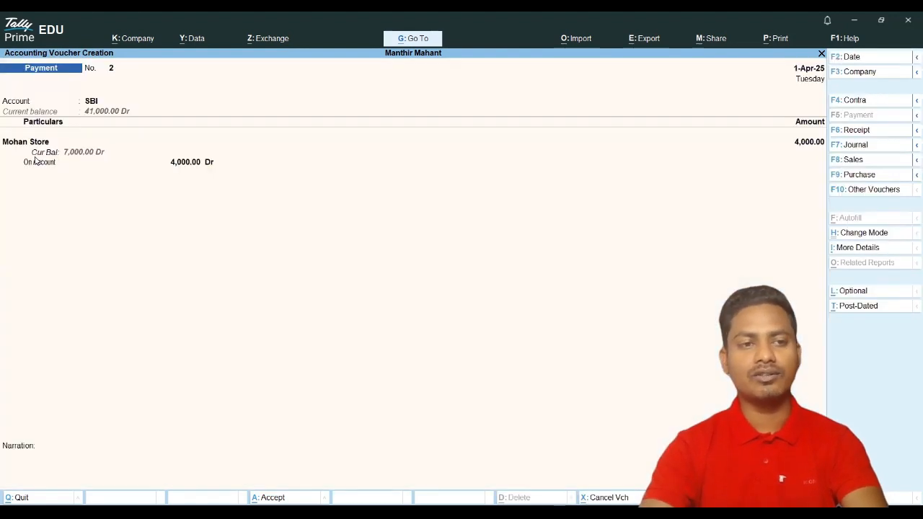
{"action": "key", "text": "Escape"}
{"action": "key", "text": "Escape"}
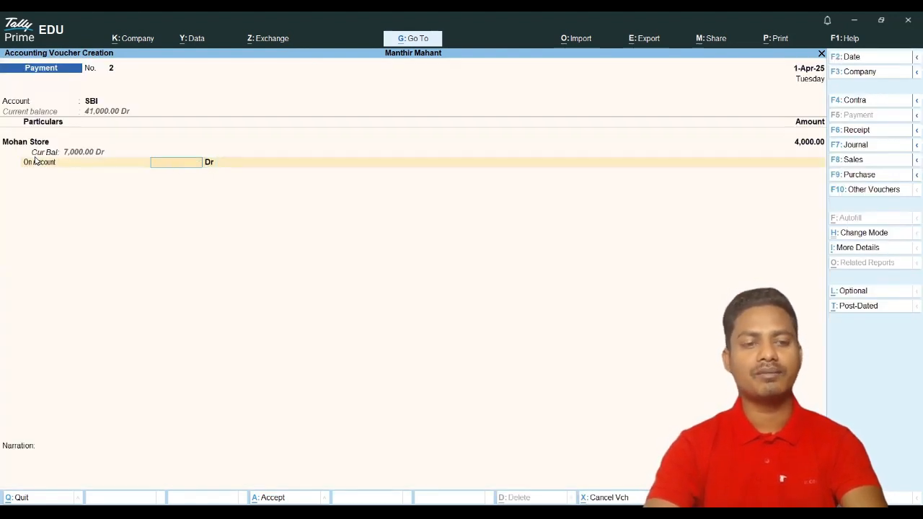
{"action": "key", "text": "Return"}
{"action": "key", "text": "Return"}
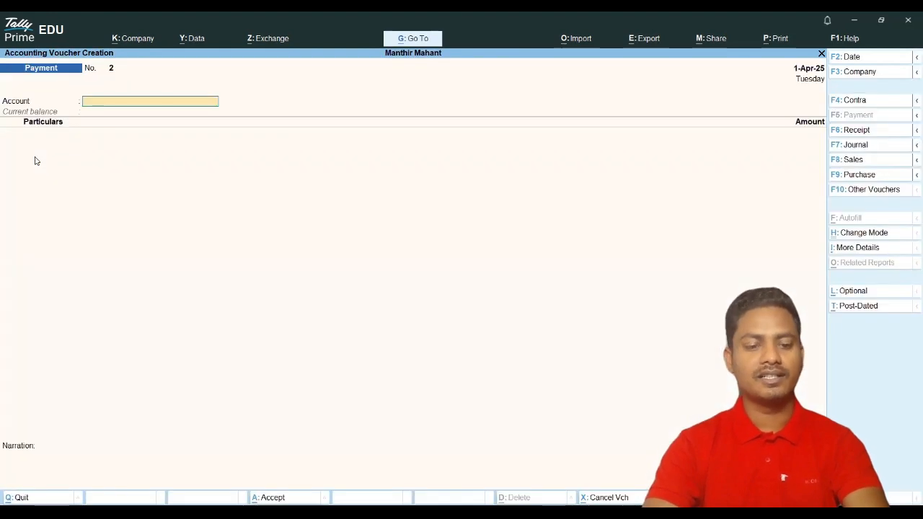
{"action": "type", "text": "s"}
{"action": "key", "text": "Return"}
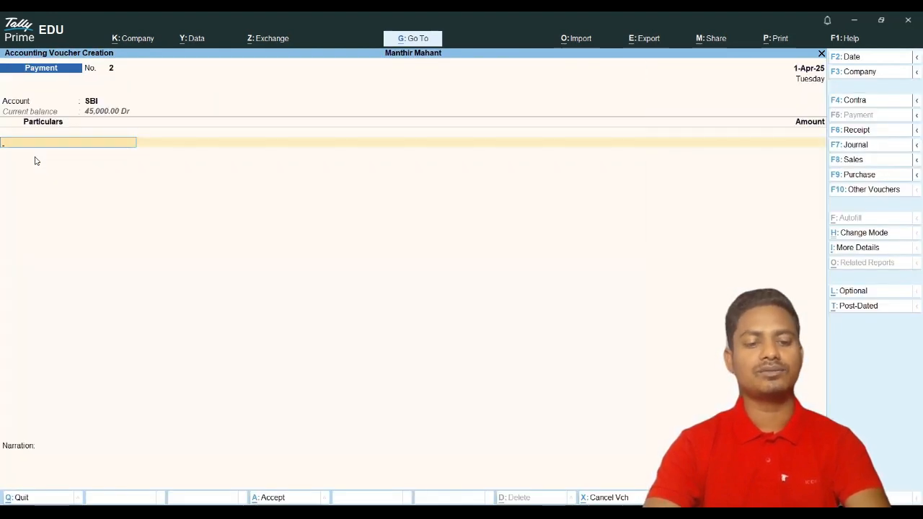
{"action": "type", "text": "m"}
{"action": "key", "text": "Return"}
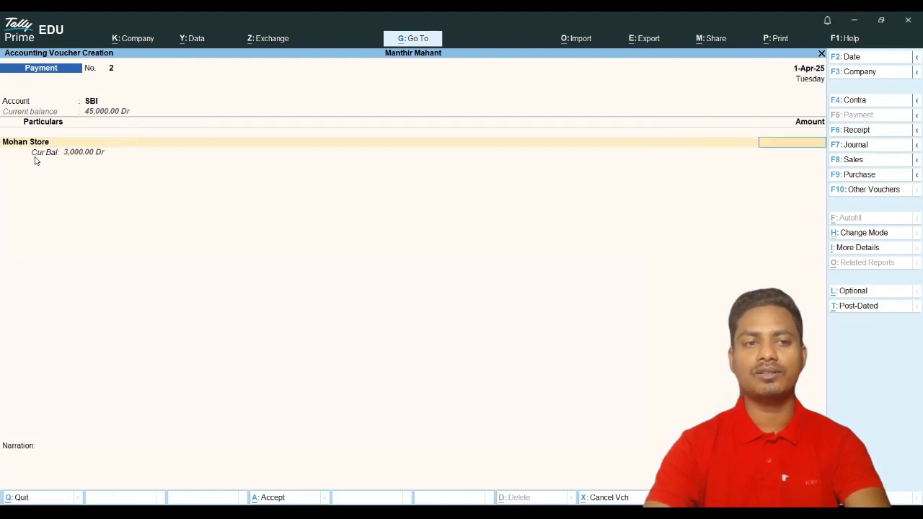
{"action": "key", "text": "BackSpace"}
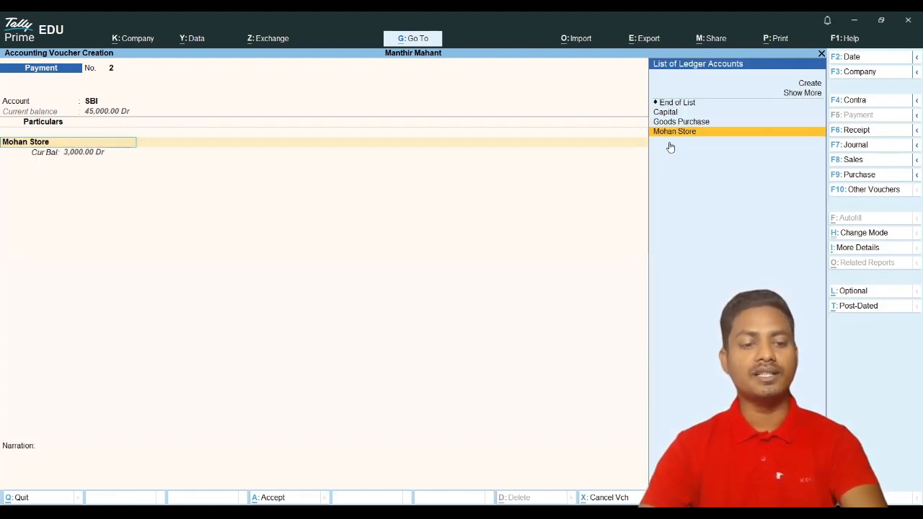
{"action": "key", "text": "Escape"}
{"action": "key", "text": "Escape"}
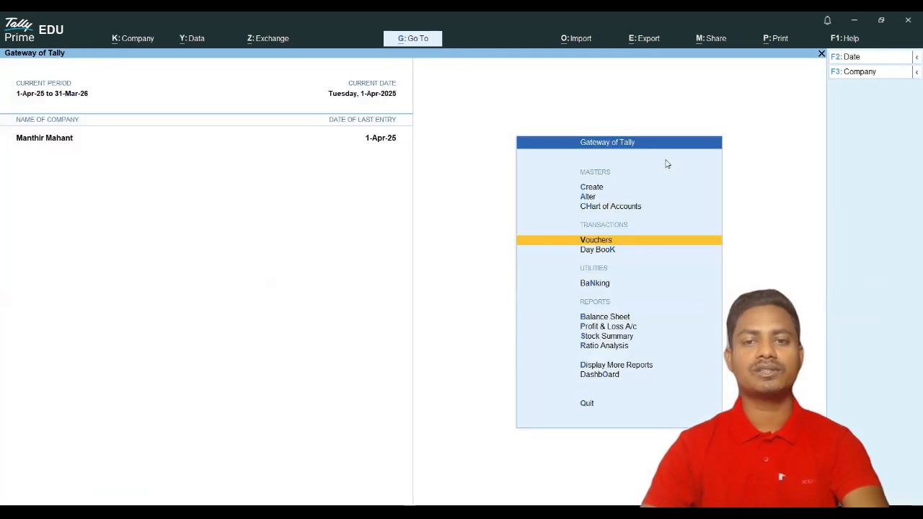
{"action": "key", "text": "Return"}
{"action": "left_click", "coordinate": [858, 101]}
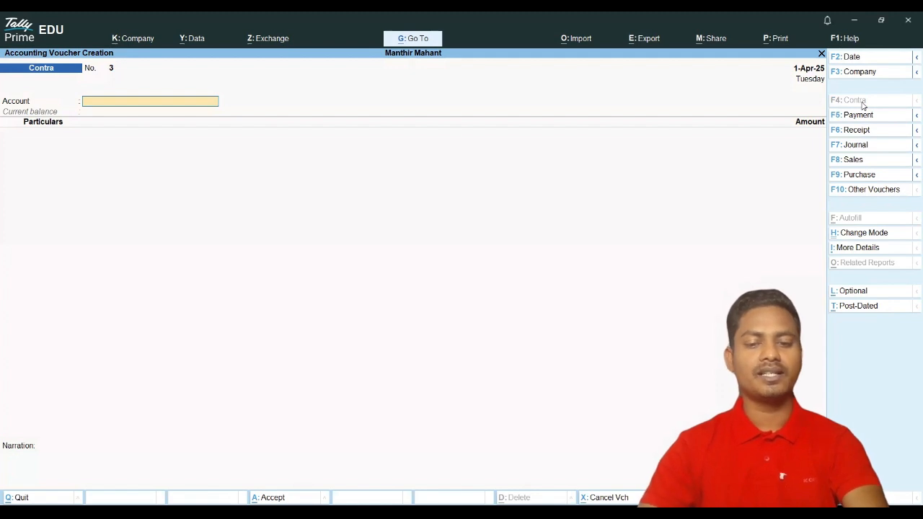
{"action": "type", "text": "s"}
{"action": "key", "text": "Return"}
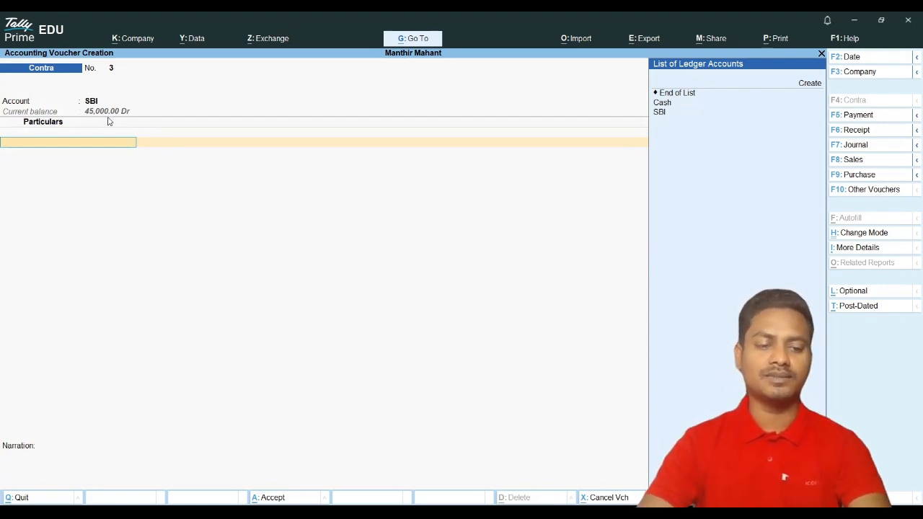
{"action": "key", "text": "Escape"}
{"action": "key", "text": "Escape"}
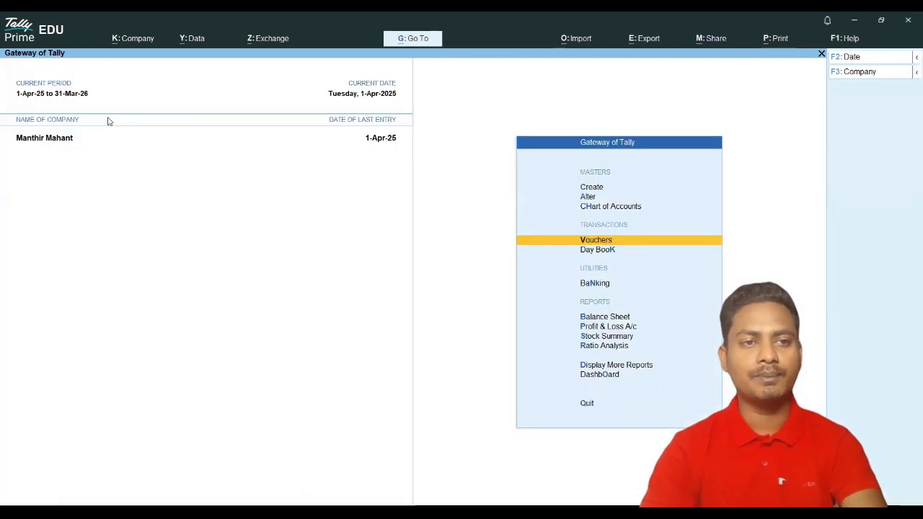
{"action": "key", "text": "Return"}
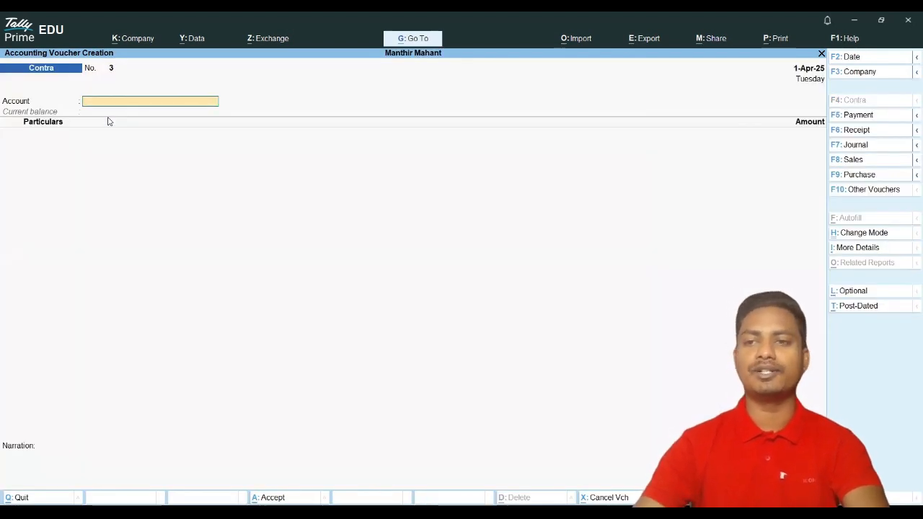
{"action": "left_click", "coordinate": [844, 116]}
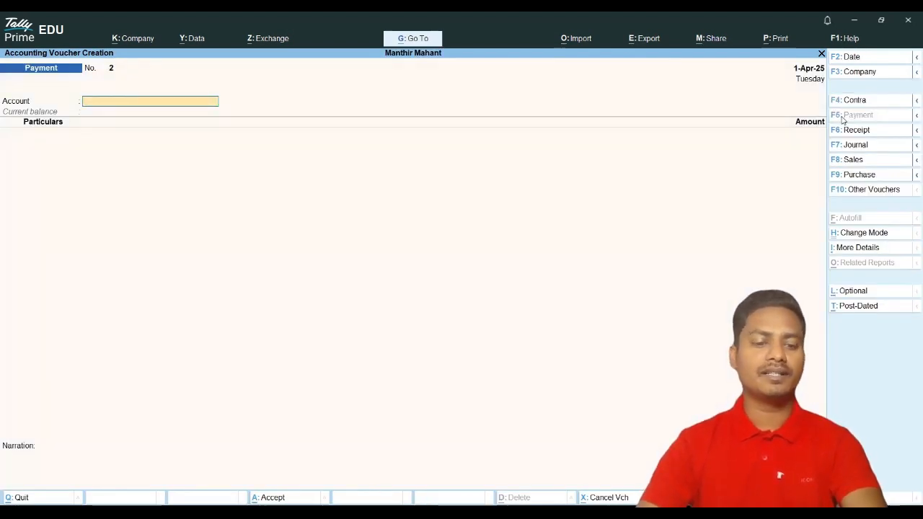
Step: Pay 4,000 from SBI to Mohan Store, adjusted On Account
{"action": "type", "text": "s"}
{"action": "key", "text": "Return"}
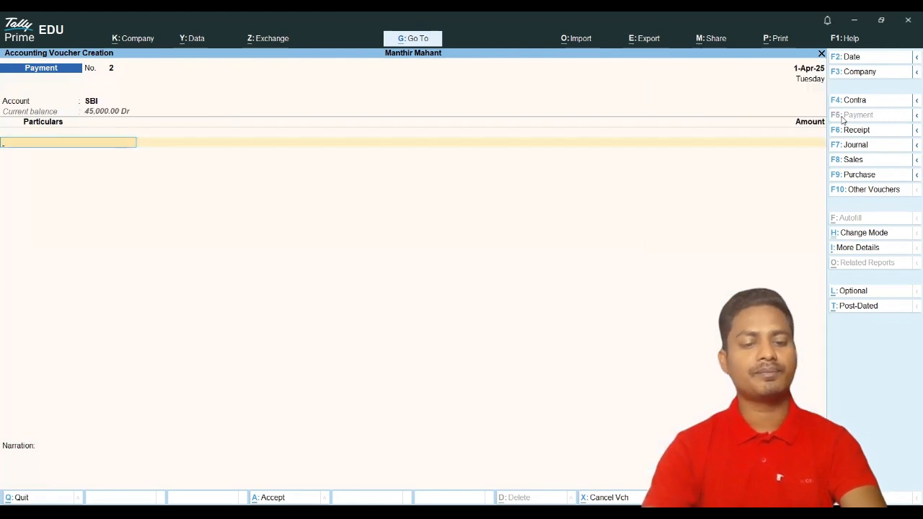
{"action": "key", "text": "Down"}
{"action": "key", "text": "Down"}
{"action": "key", "text": "Return"}
{"action": "type", "text": "4000"}
{"action": "key", "text": "Return"}
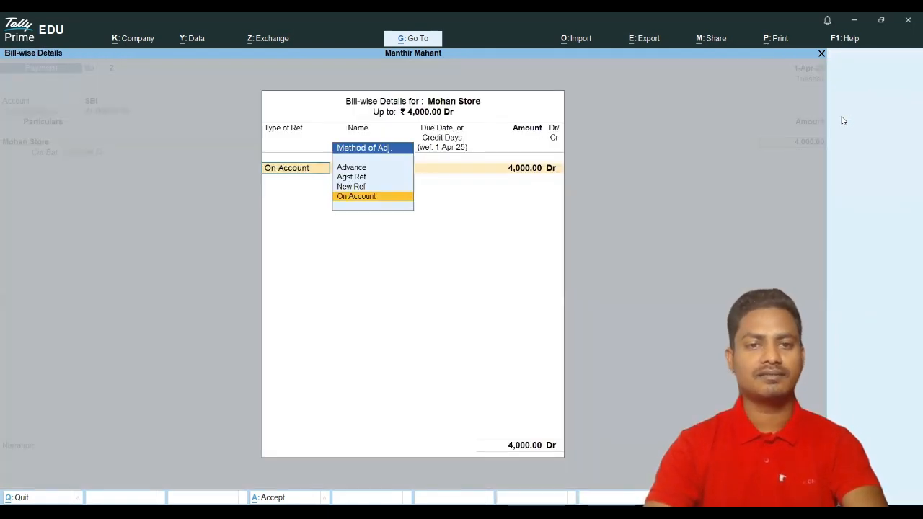
{"action": "key", "text": "Return"}
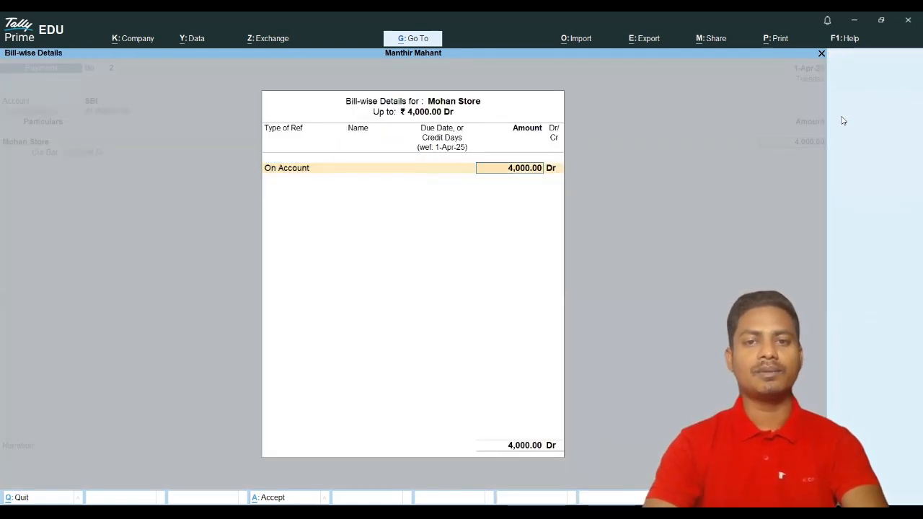
{"action": "key", "text": "Return"}
Step: Allocate the SBI payment as an e-Fund Transfer and save Payment No. 2
{"action": "key", "text": "Return"}
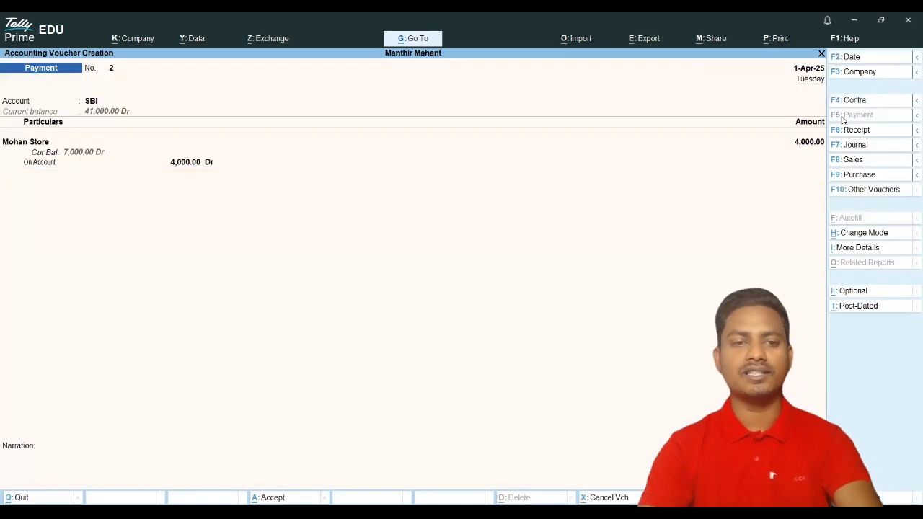
{"action": "key", "text": "BackSpace"}
{"action": "key", "text": "Down"}
{"action": "key", "text": "Down"}
{"action": "key", "text": "Down"}
{"action": "key", "text": "Return"}
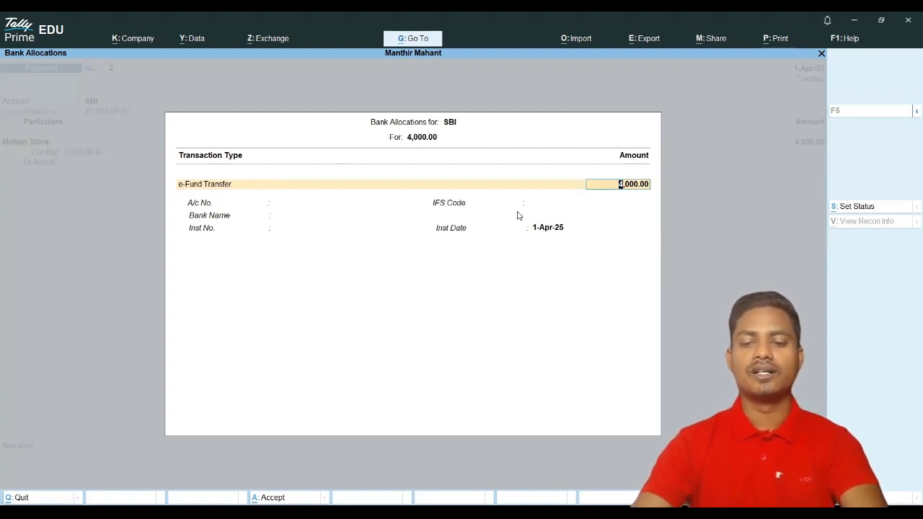
{"action": "key", "text": "BackSpace"}
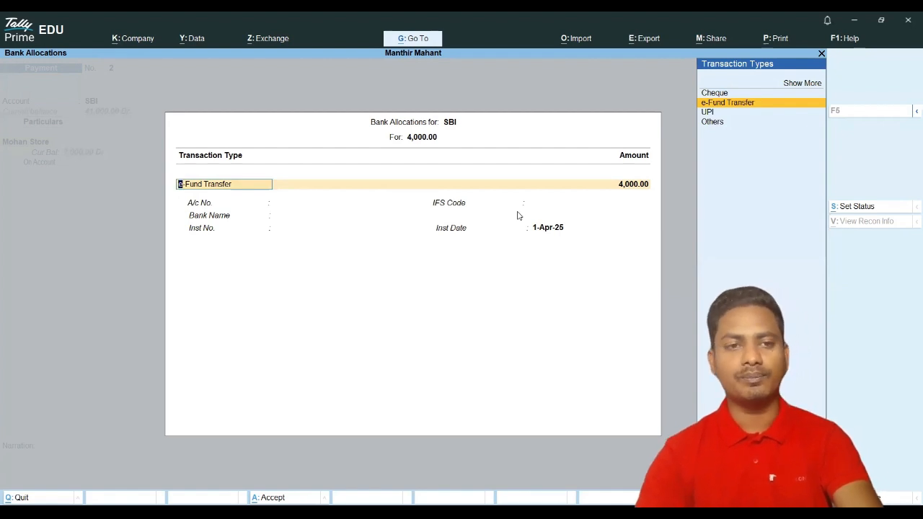
{"action": "left_click", "coordinate": [807, 83]}
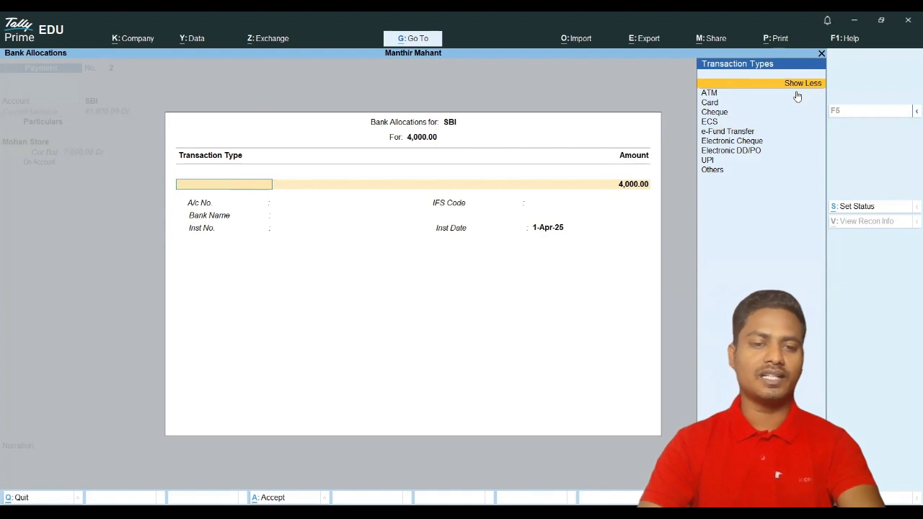
{"action": "left_click", "coordinate": [710, 135]}
{"action": "key", "text": "Return"}
{"action": "key", "text": "Return"}
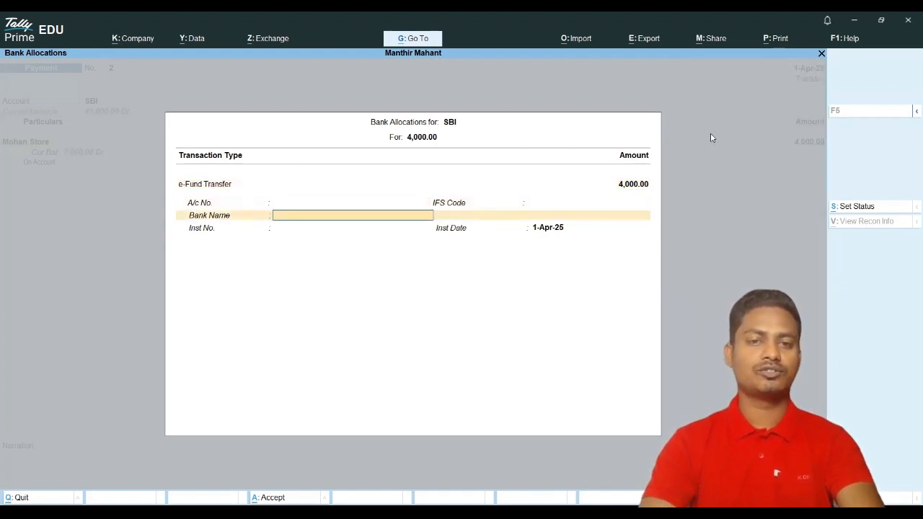
{"action": "key", "text": "Return"}
{"action": "key", "text": "Return"}
{"action": "key", "text": "Return"}
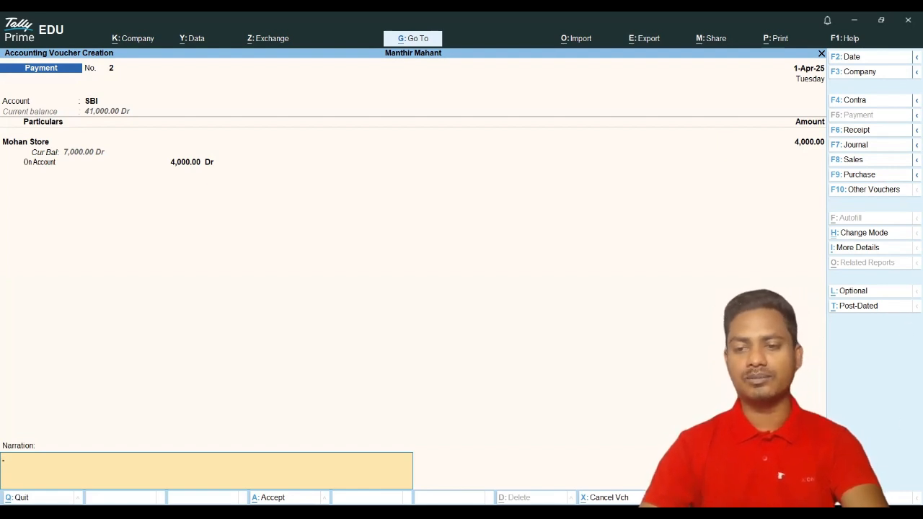
{"action": "key", "text": "Return"}
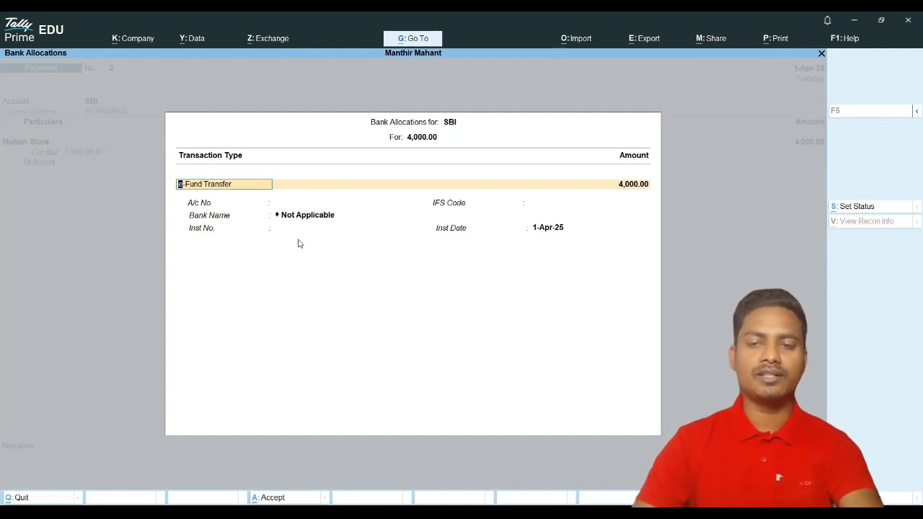
{"action": "key", "text": "Return"}
{"action": "key", "text": "Return"}
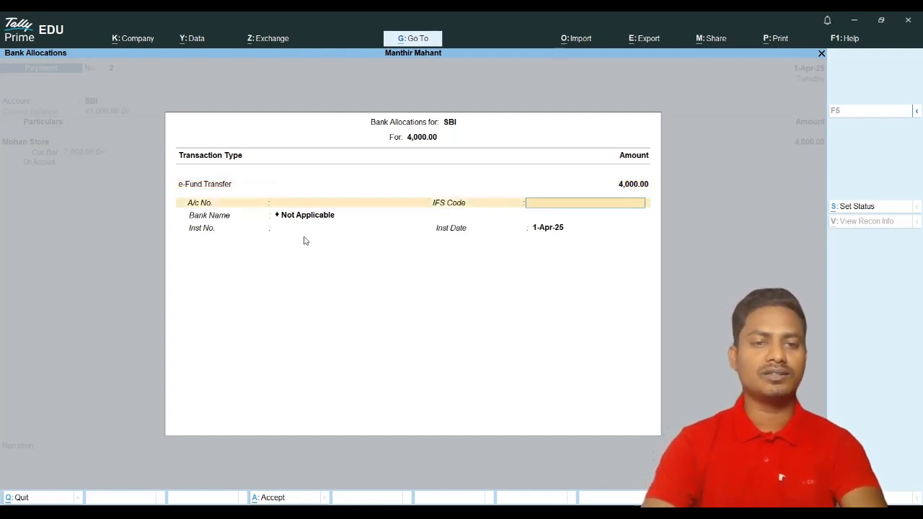
{"action": "key", "text": "Return"}
{"action": "key", "text": "Return"}
{"action": "key", "text": "Return"}
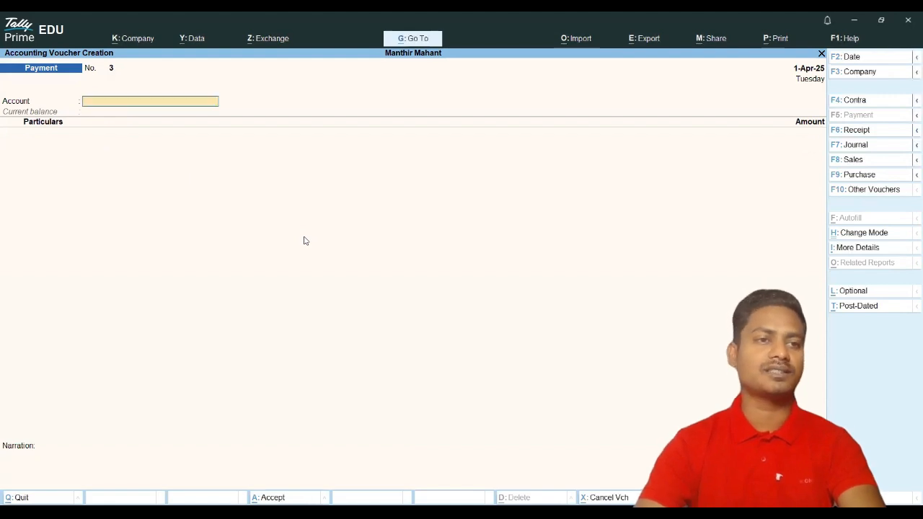
{"action": "left_click", "coordinate": [850, 131]}
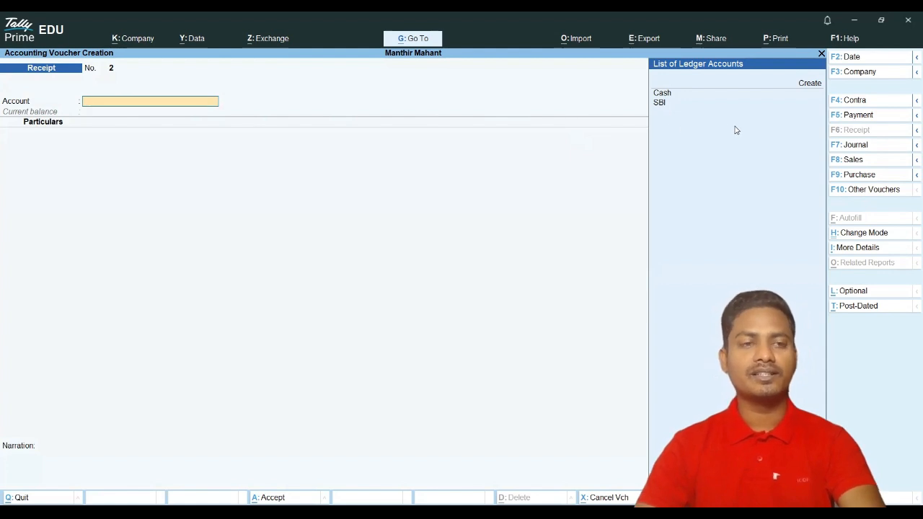
{"action": "left_click", "coordinate": [863, 105]}
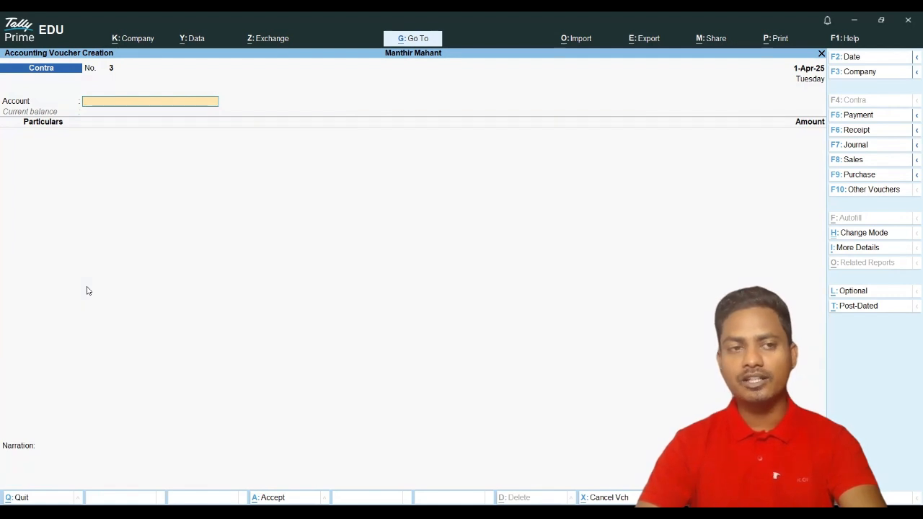
{"action": "left_click", "coordinate": [859, 133]}
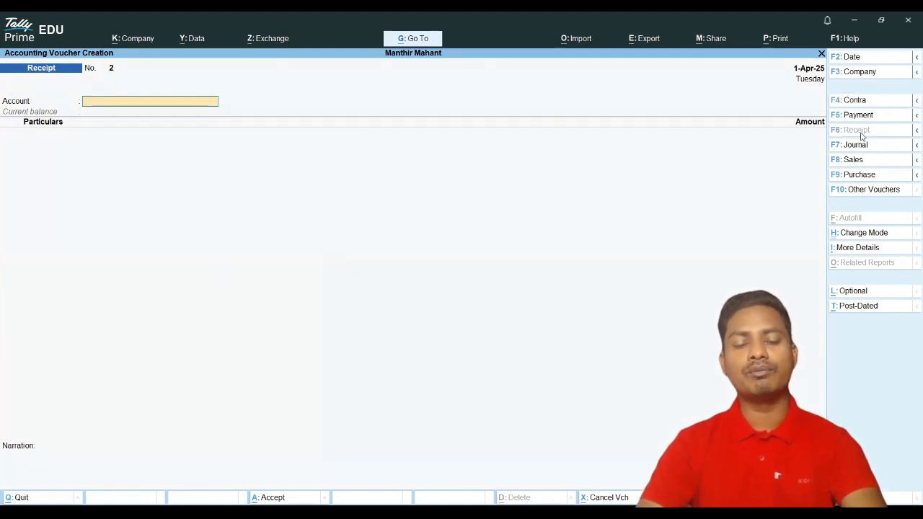
{"action": "type", "text": "S"}
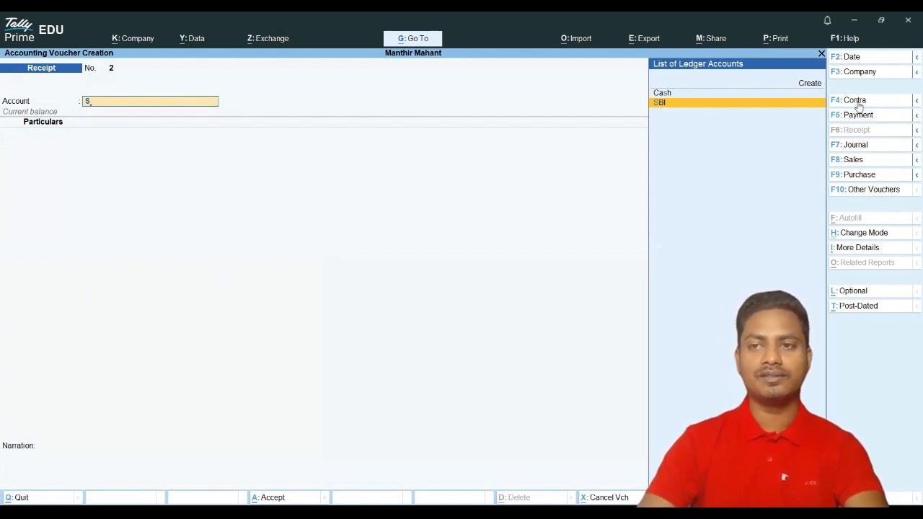
{"action": "left_click", "coordinate": [859, 104]}
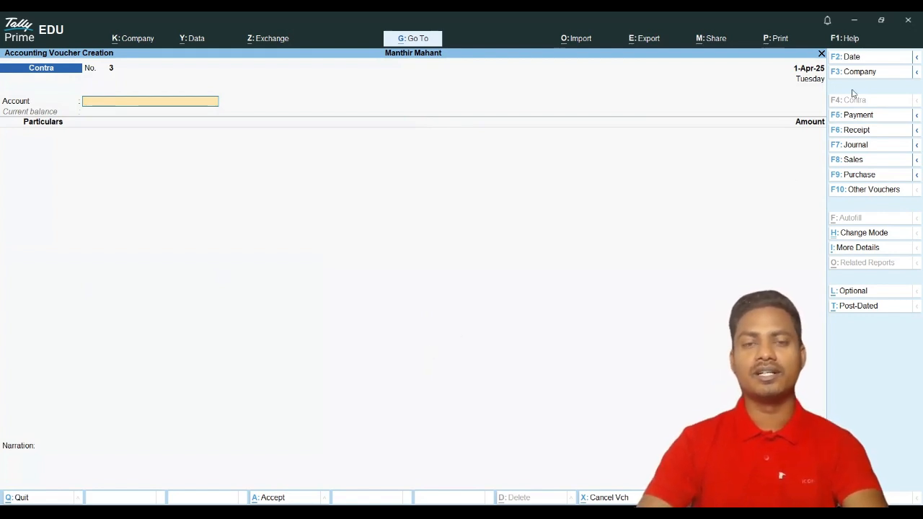
{"action": "left_click", "coordinate": [857, 130]}
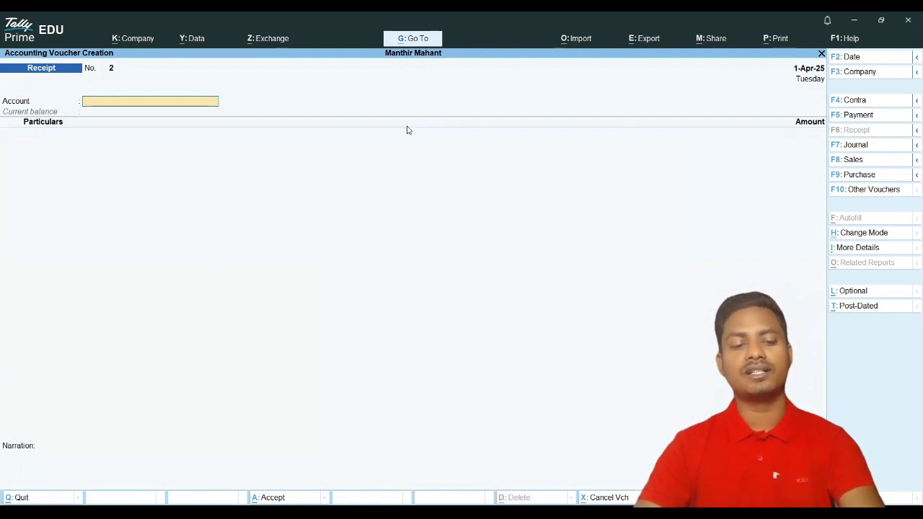
{"action": "key", "text": "space"}
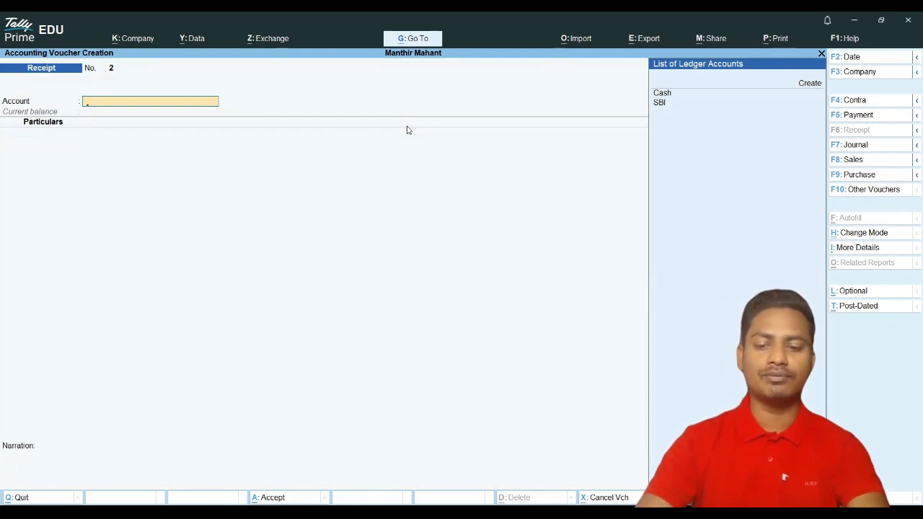
Step: Select Cash as the account and begin a new ledger named for the customer
{"action": "key", "text": "Down"}
{"action": "key", "text": "Down"}
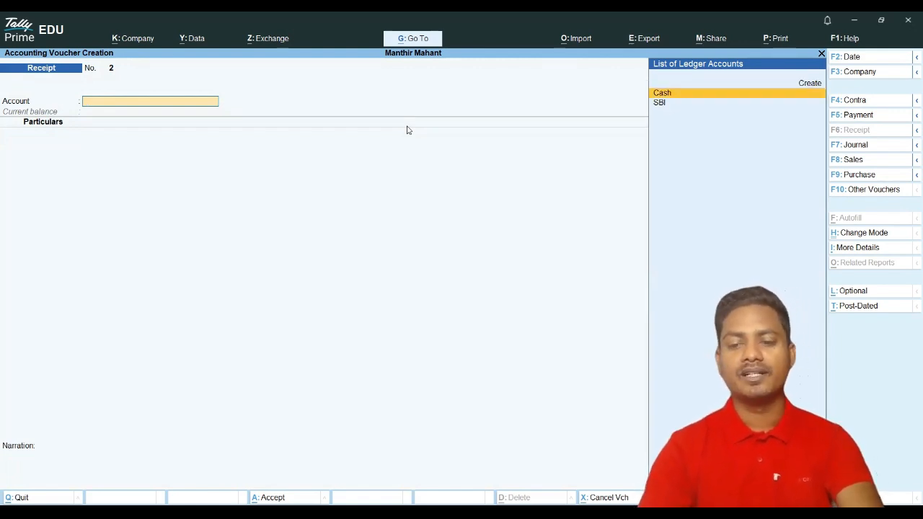
{"action": "key", "text": "Return"}
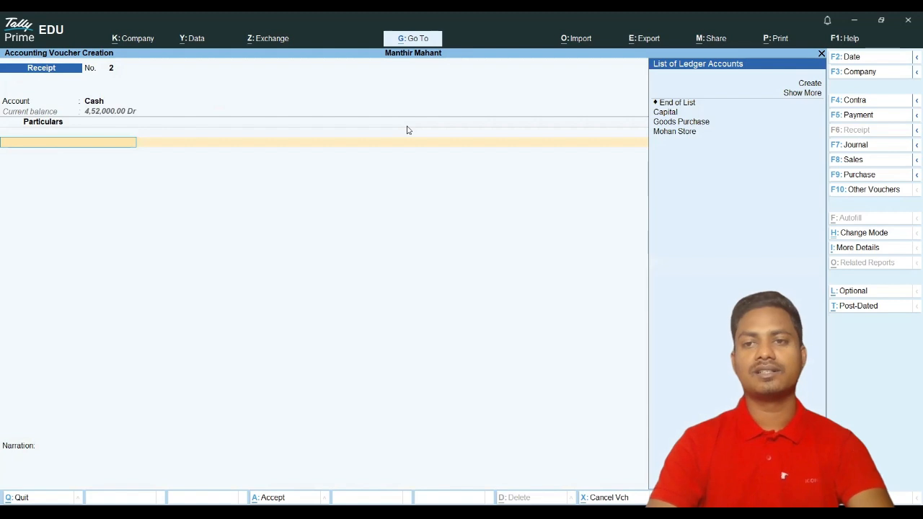
{"action": "key", "text": "Down"}
{"action": "key", "text": "Down"}
{"action": "key", "text": "Down"}
{"action": "key", "text": "Down"}
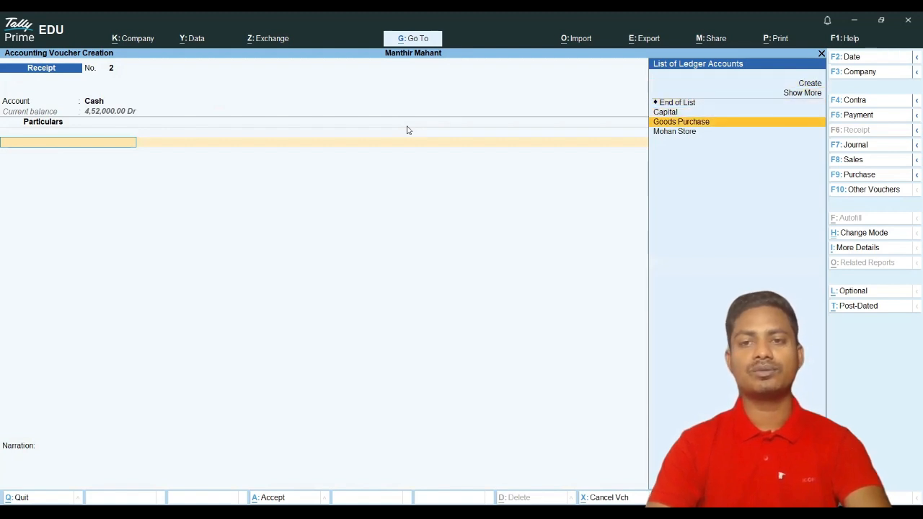
{"action": "key", "text": "Up"}
{"action": "key", "text": "Up"}
{"action": "key", "text": "Up"}
{"action": "key", "text": "Up"}
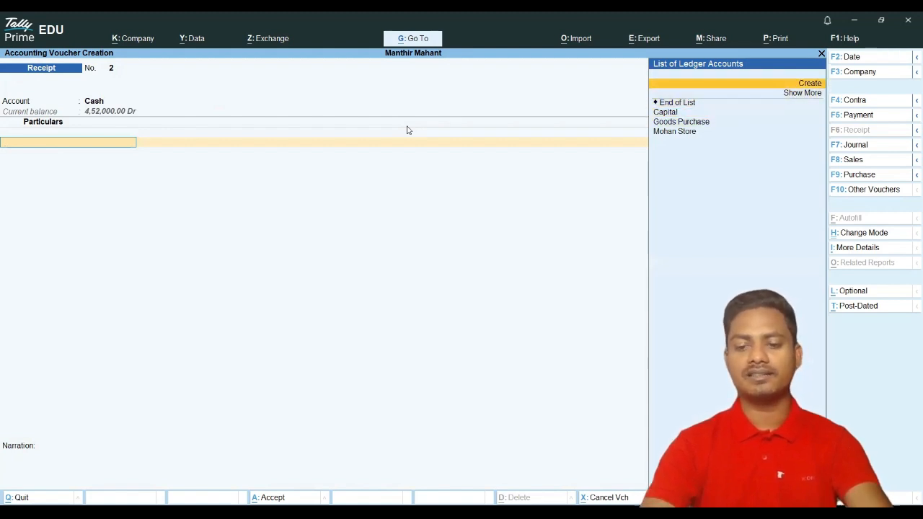
{"action": "key", "text": "Return"}
{"action": "type", "text": "Ri"}
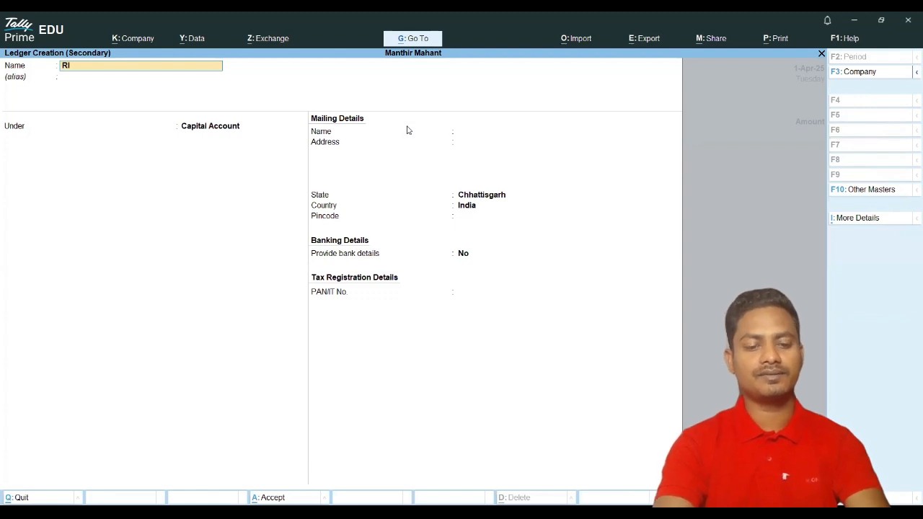
{"action": "type", "text": "ya"}
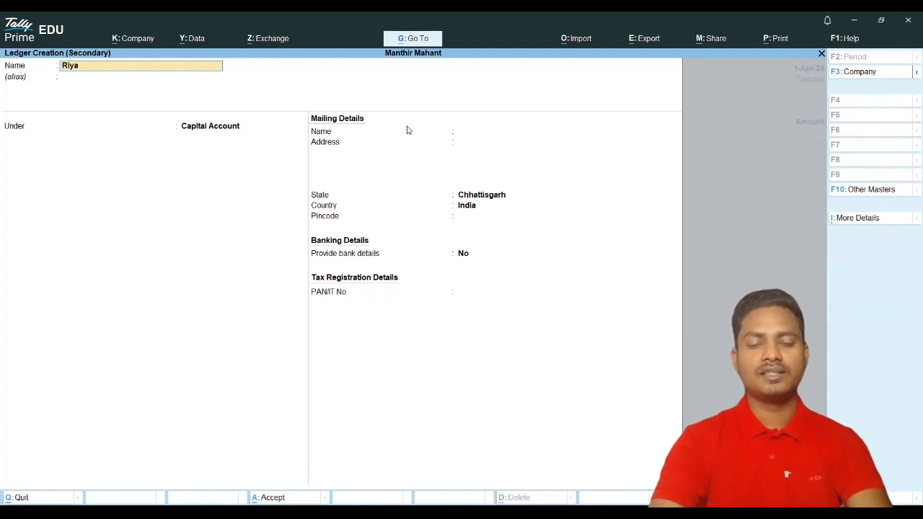
{"action": "key", "text": "Return"}
Step: Place the new ledger under Sundry Debtors with bill-by-bill tracking and 15 credit days
{"action": "type", "text": "Dr"}
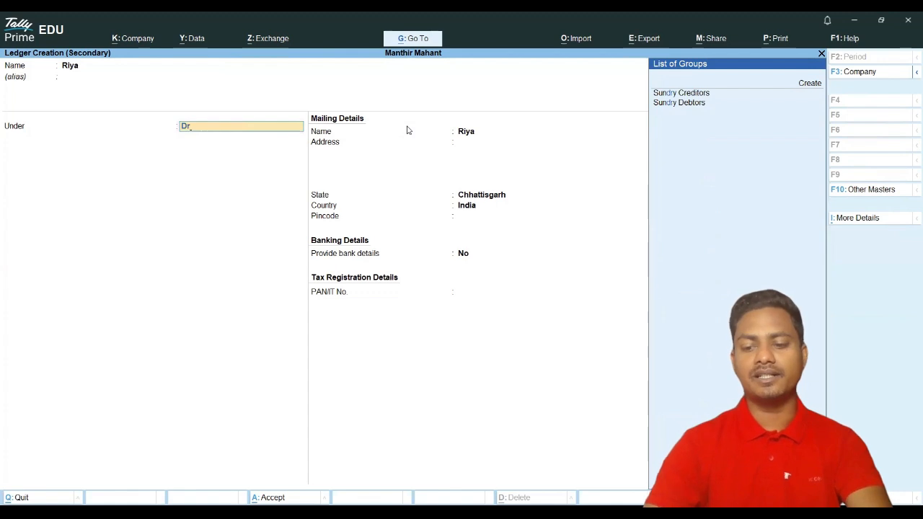
{"action": "key", "text": "Down"}
{"action": "key", "text": "Return"}
{"action": "key", "text": "Return"}
{"action": "type", "text": "15"}
{"action": "key", "text": "Return"}
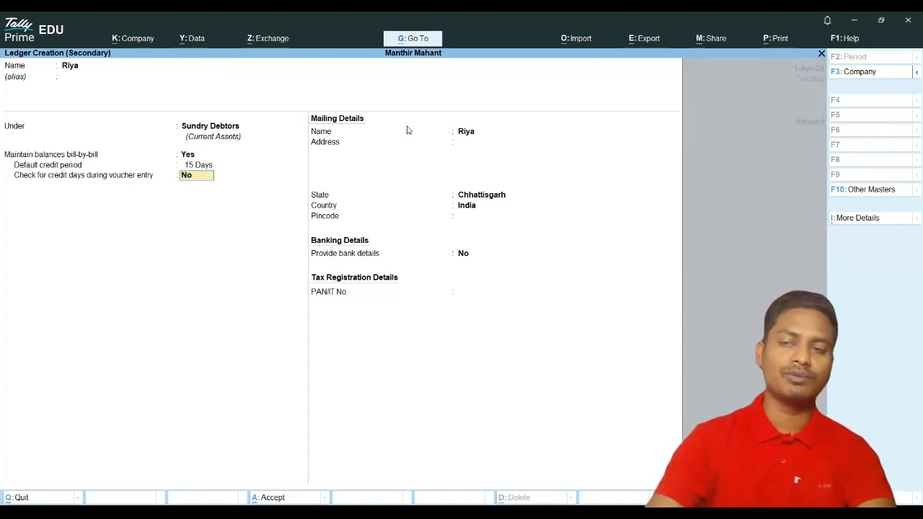
{"action": "key", "text": "Return"}
{"action": "key", "text": "Return"}
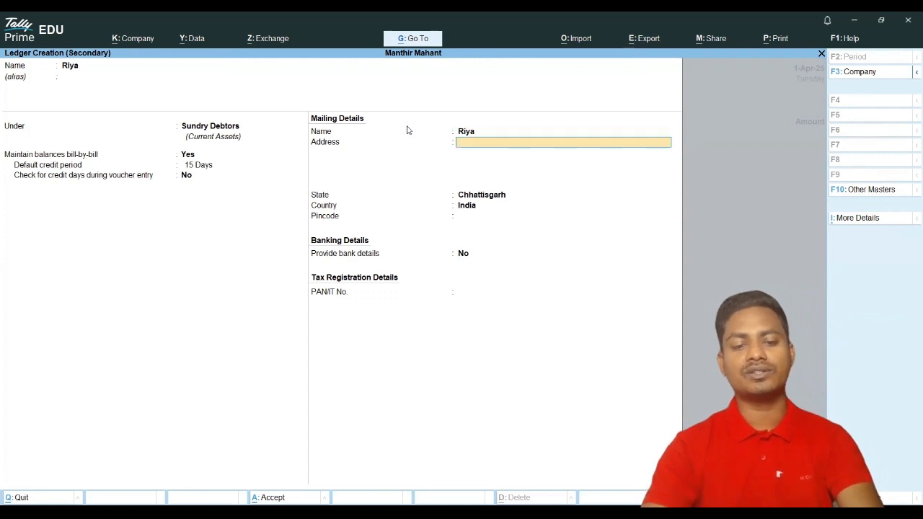
Step: Enter the customer's mailing address and pincode, and finish the ledger form
{"action": "type", "text": "Ghantha"}
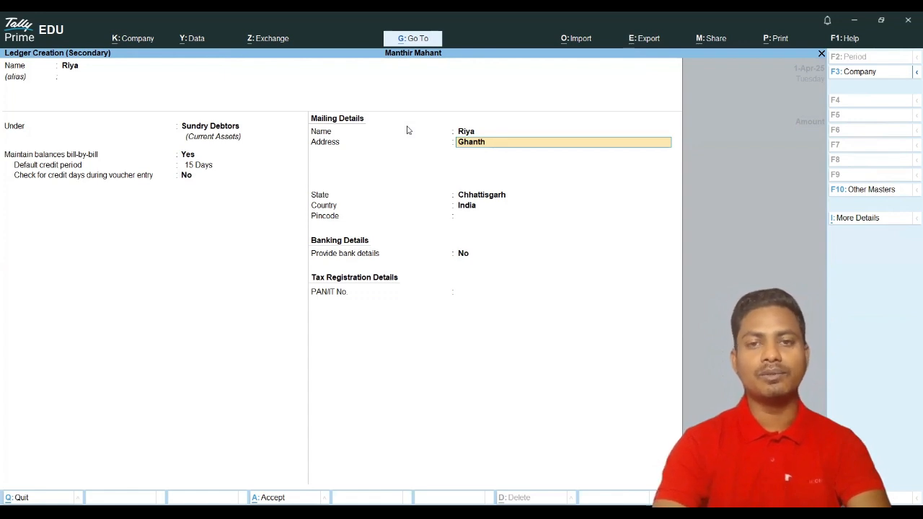
{"action": "key", "text": "BackSpace"}
{"action": "type", "text": "gha"}
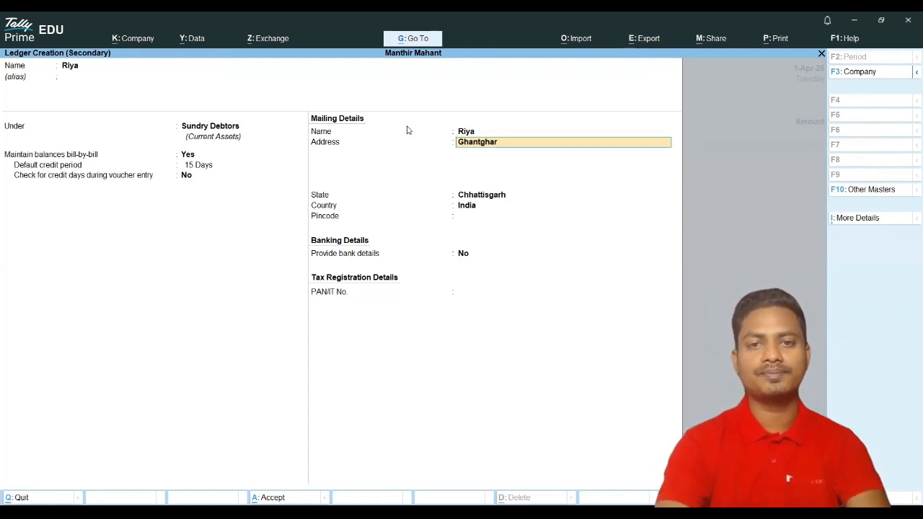
{"action": "type", "text": "r"}
{"action": "key", "text": "BackSpace"}
{"action": "key", "text": "BackSpace"}
{"action": "key", "text": "BackSpace"}
{"action": "key", "text": "BackSpace"}
{"action": "type", "text": "aghar"}
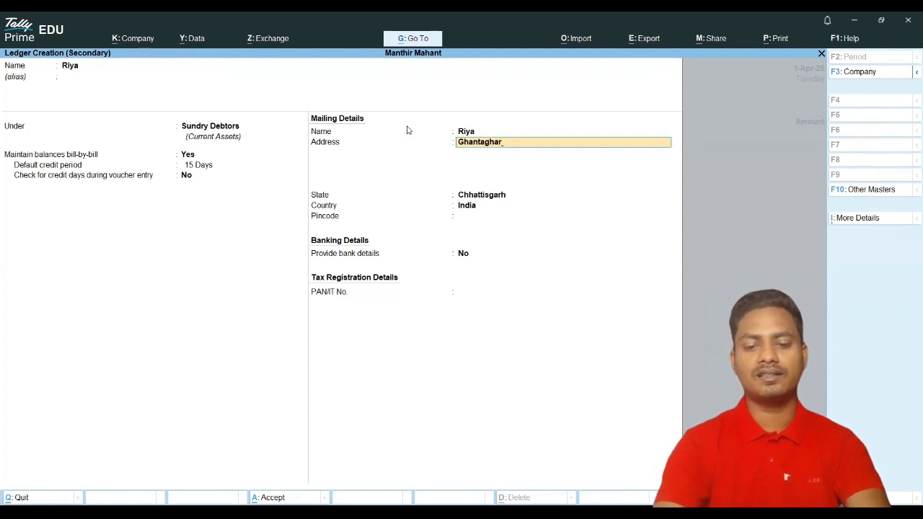
{"action": "key", "text": "Return"}
{"action": "type", "text": "Kk"}
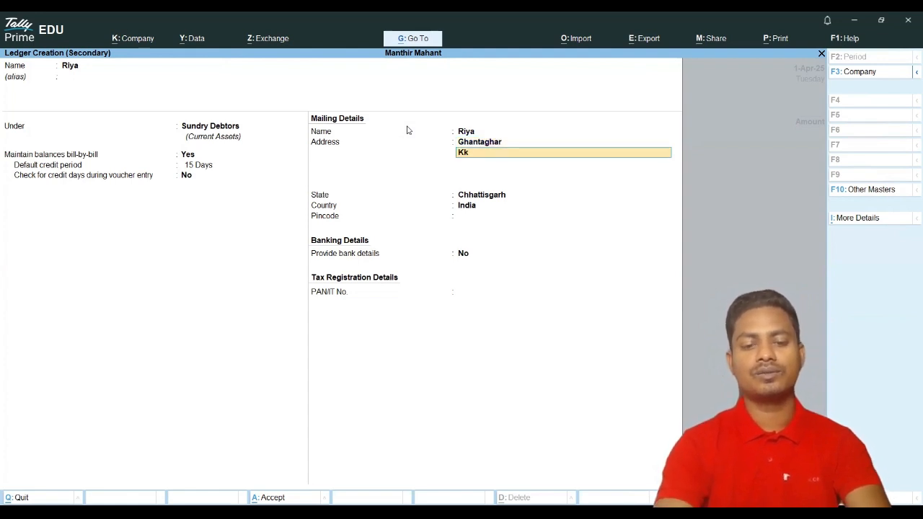
{"action": "key", "text": "BackSpace"}
{"action": "key", "text": "BackSpace"}
{"action": "type", "text": "orba"}
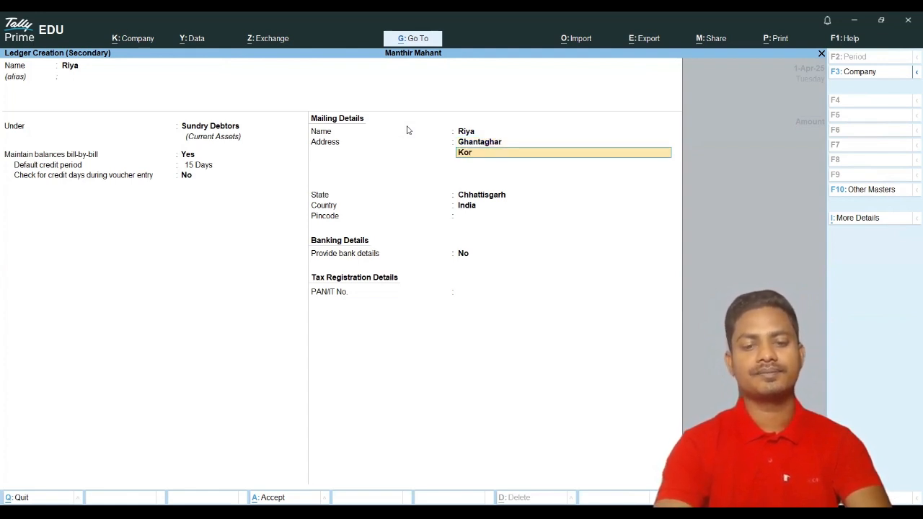
{"action": "key", "text": "Return"}
{"action": "key", "text": "Return"}
{"action": "key", "text": "Return"}
{"action": "key", "text": "Return"}
{"action": "key", "text": "Return"}
{"action": "key", "text": "Return"}
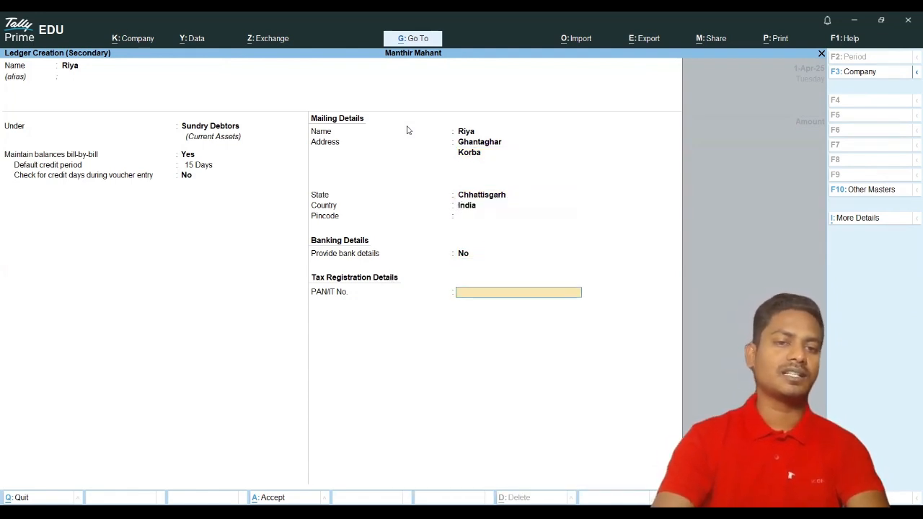
{"action": "key", "text": "Up"}
{"action": "key", "text": "Up"}
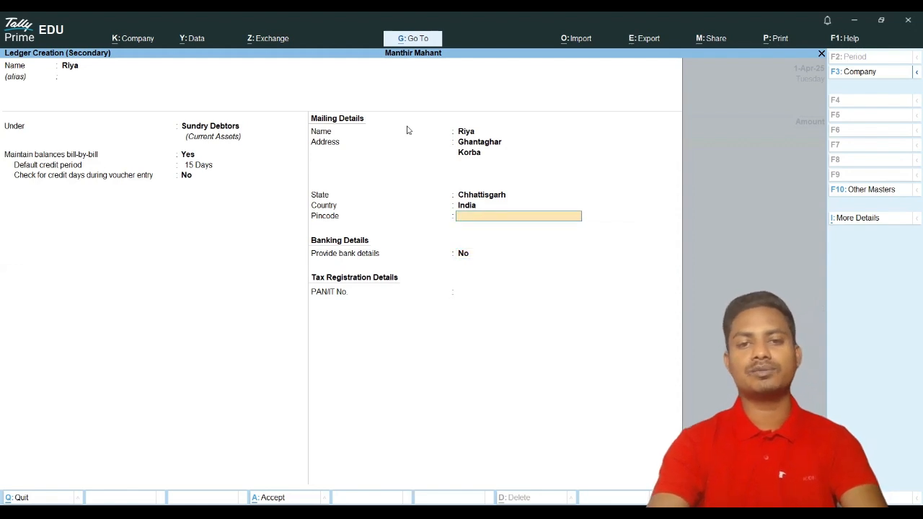
{"action": "type", "text": "495677"}
{"action": "key", "text": "Return"}
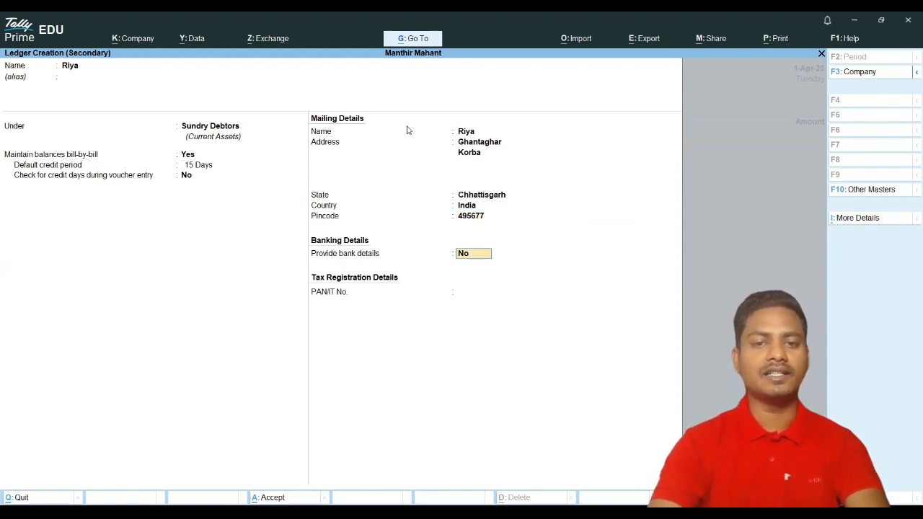
{"action": "key", "text": "Return"}
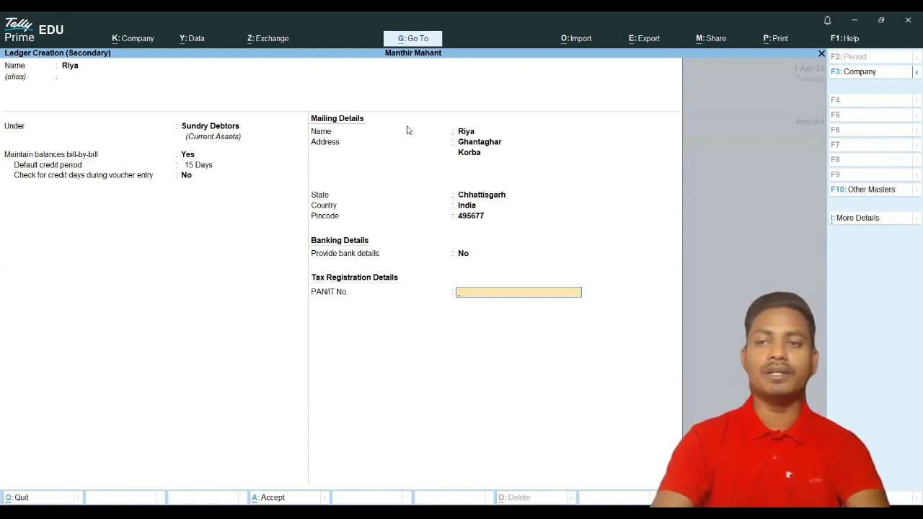
{"action": "key", "text": "Return"}
Step: Receive 6,000 from the customer as Advance reference 2 and save Receipt No. 2
{"action": "key", "text": "Return"}
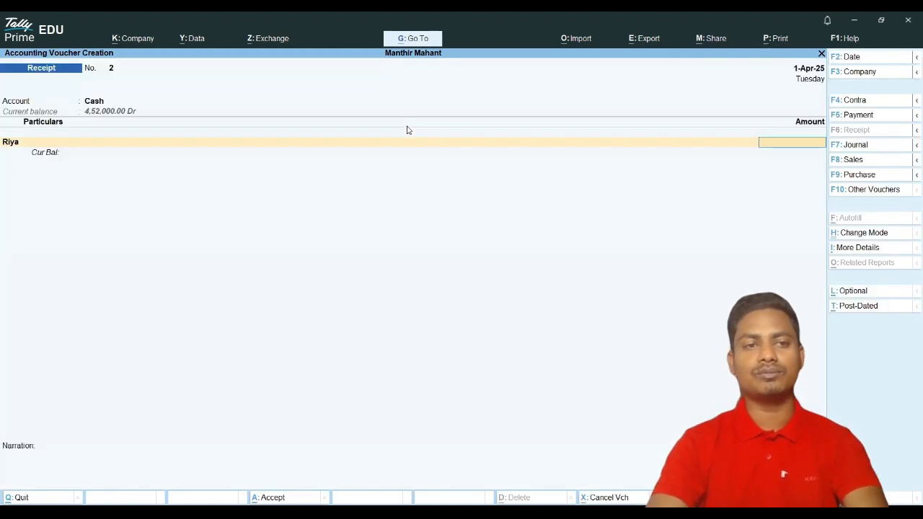
{"action": "type", "text": "6,"}
{"action": "type", "text": "00"}
{"action": "type", "text": "0"}
{"action": "key", "text": "Return"}
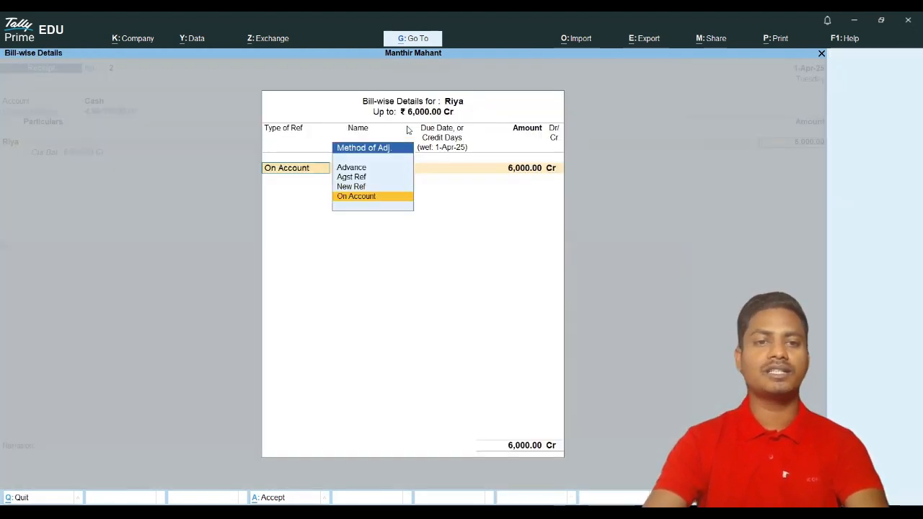
{"action": "key", "text": "Up"}
{"action": "key", "text": "Up"}
{"action": "key", "text": "Up"}
{"action": "key", "text": "Return"}
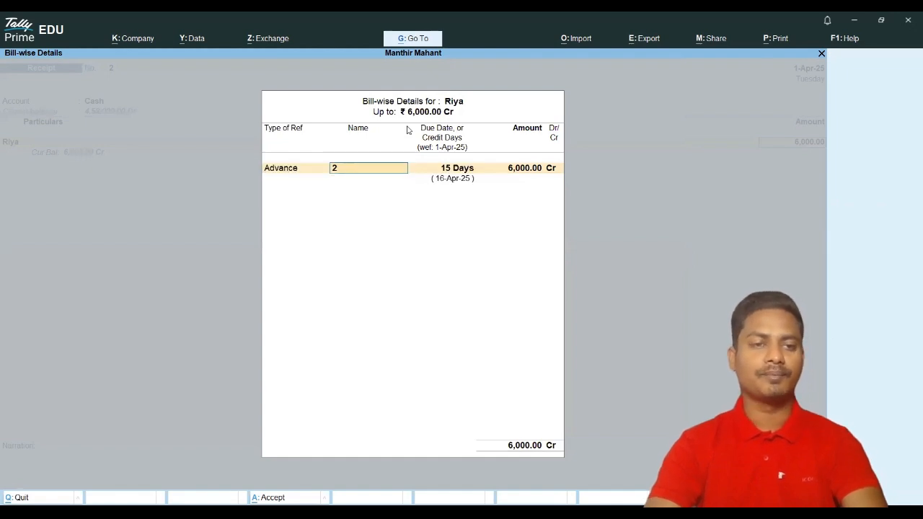
{"action": "key", "text": "Return"}
{"action": "key", "text": "Return"}
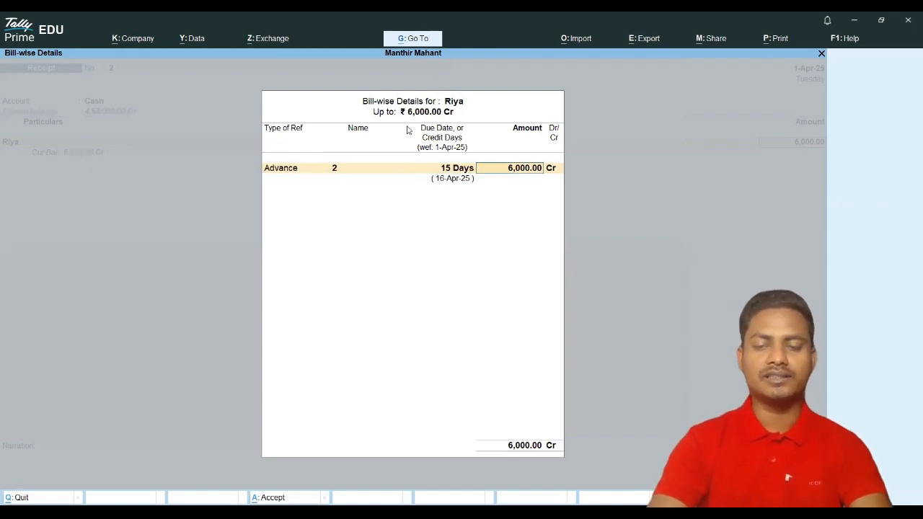
{"action": "key", "text": "Return"}
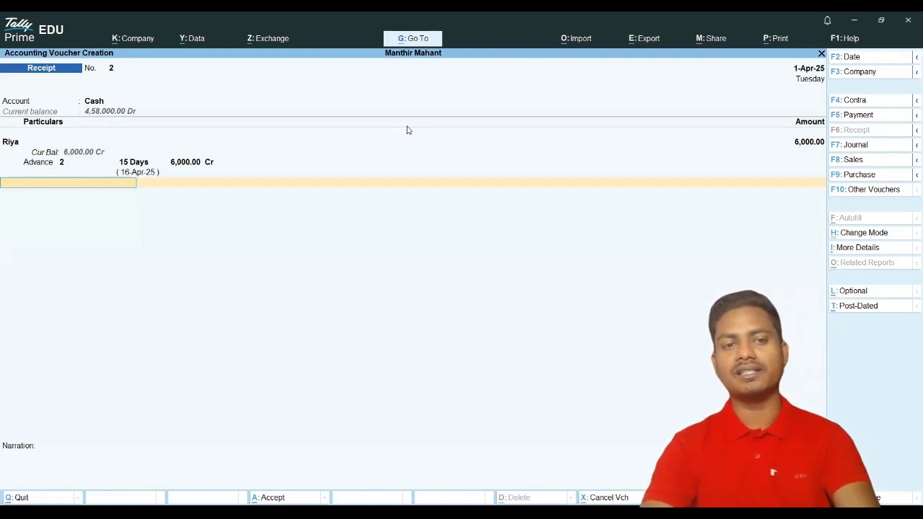
{"action": "left_click", "coordinate": [388, 166]}
{"action": "key", "text": "Return"}
{"action": "key", "text": "Return"}
{"action": "key", "text": "Return"}
{"action": "key", "text": "Return"}
{"action": "key", "text": "Return"}
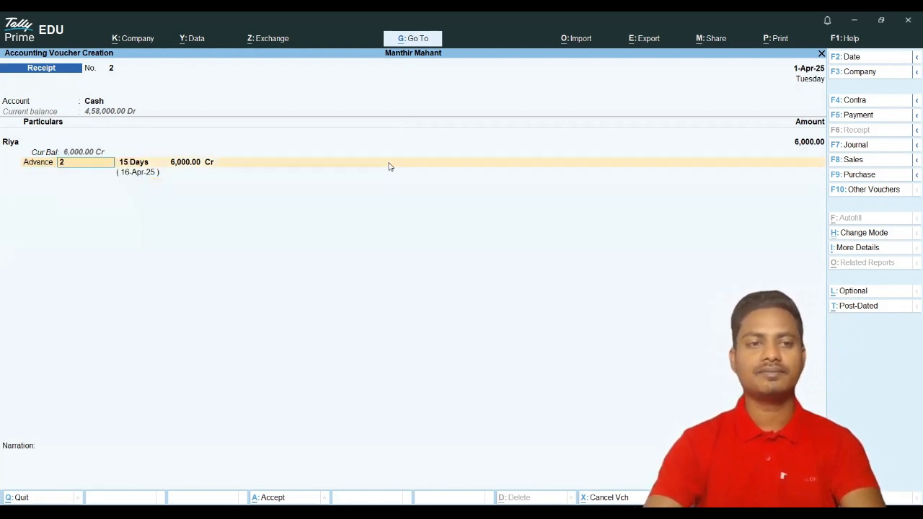
{"action": "key", "text": "Return"}
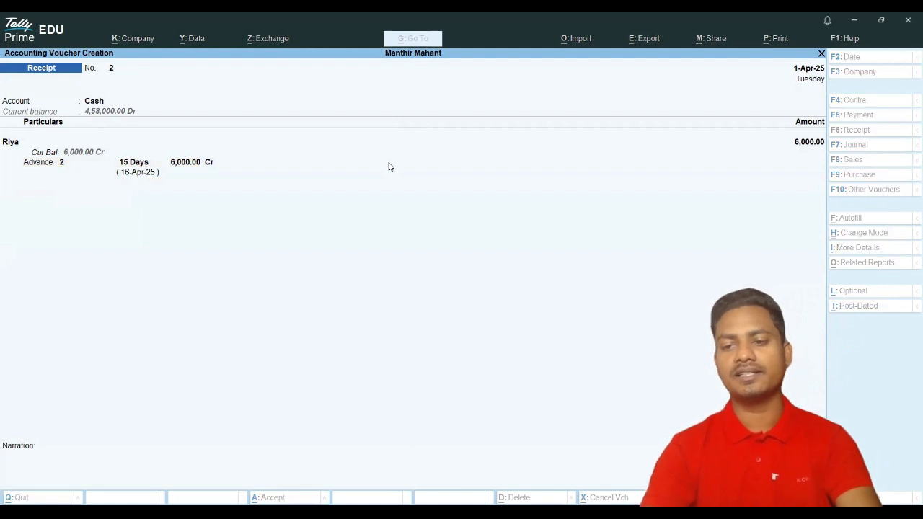
Step: Open the Balance Sheet and drill through Current Assets into the Cash ledger vouchers
{"action": "key", "text": "Escape"}
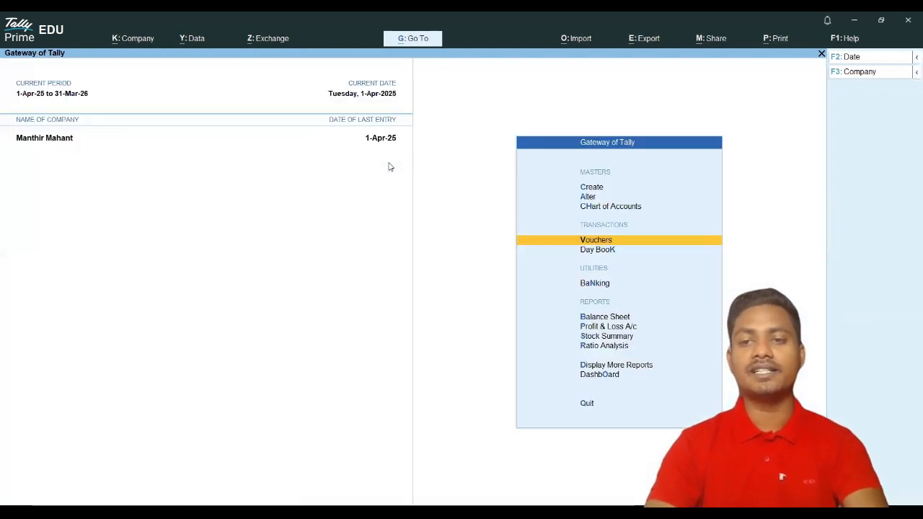
{"action": "key", "text": "Down"}
{"action": "key", "text": "Down"}
{"action": "key", "text": "Return"}
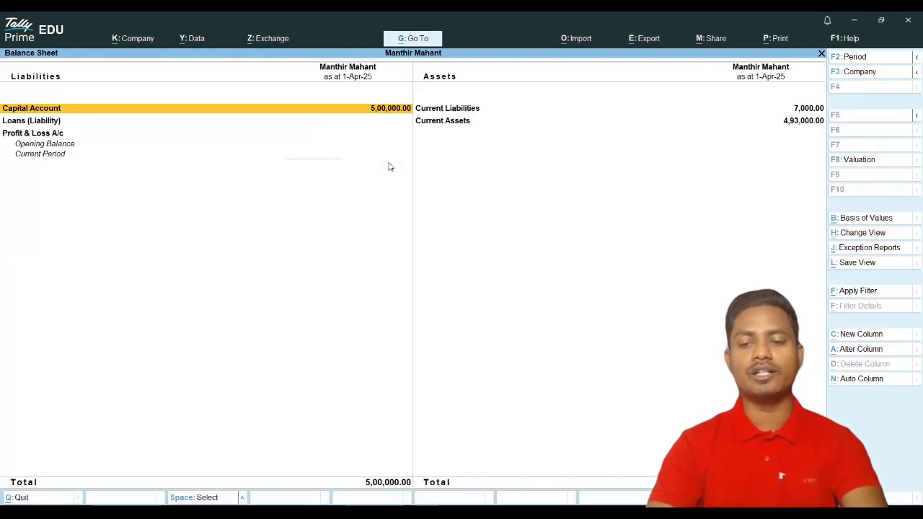
{"action": "key", "text": "Right"}
{"action": "key", "text": "Down"}
{"action": "key", "text": "Return"}
{"action": "key", "text": "Down"}
{"action": "key", "text": "Down"}
{"action": "key", "text": "Up"}
{"action": "key", "text": "Down"}
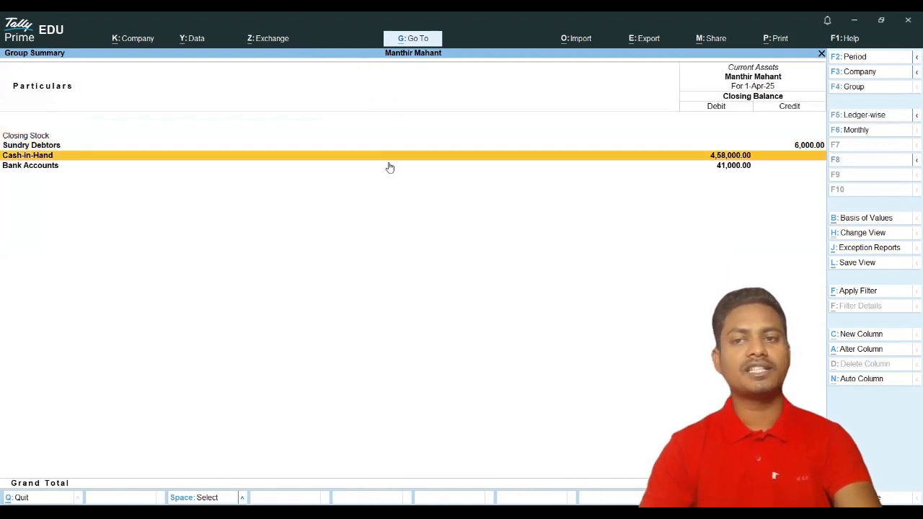
{"action": "key", "text": "Return"}
{"action": "key", "text": "Return"}
{"action": "key", "text": "Return"}
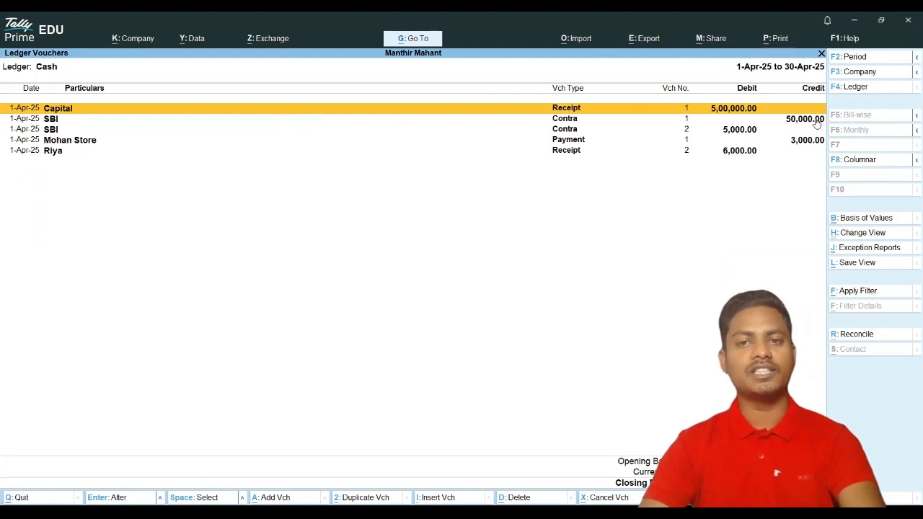
Step: Review the SBI contra, Mohan Store payment and customer receipt entries, then return to Current Assets
{"action": "left_click", "coordinate": [52, 131]}
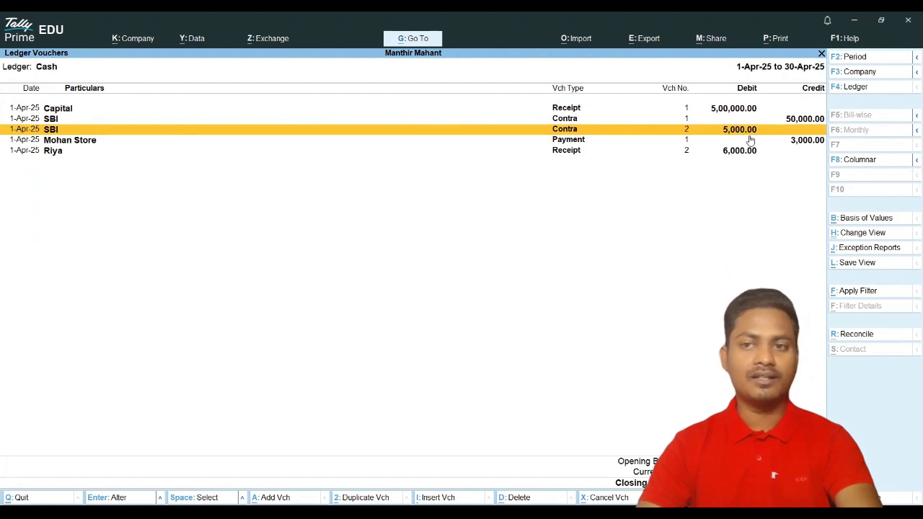
{"action": "left_click", "coordinate": [806, 141]}
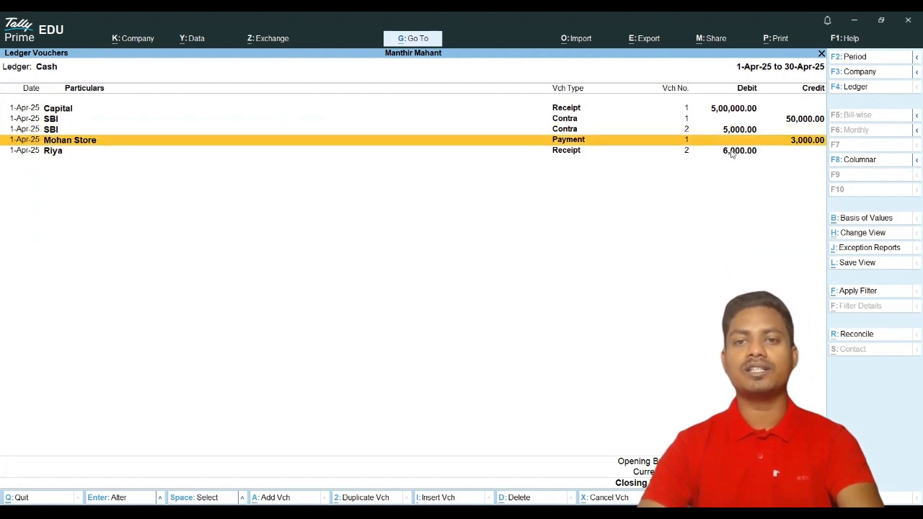
{"action": "left_click", "coordinate": [735, 152]}
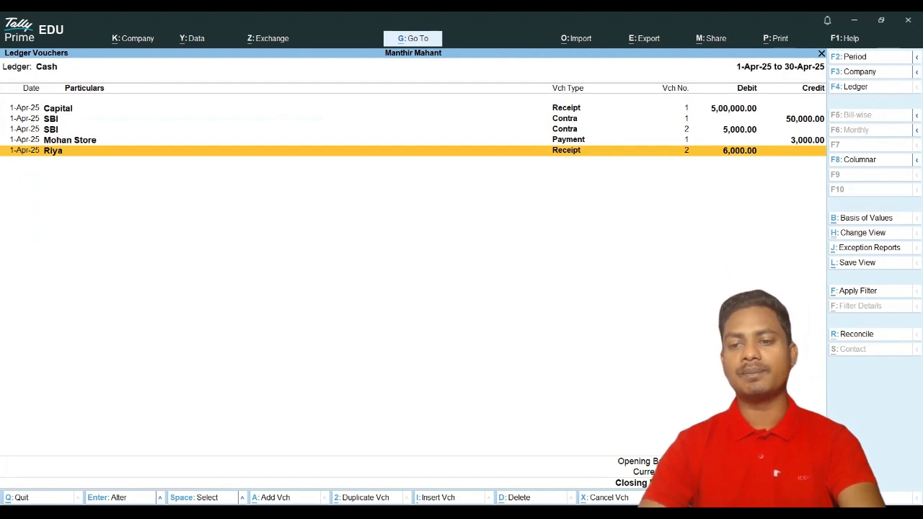
{"action": "key", "text": "Escape"}
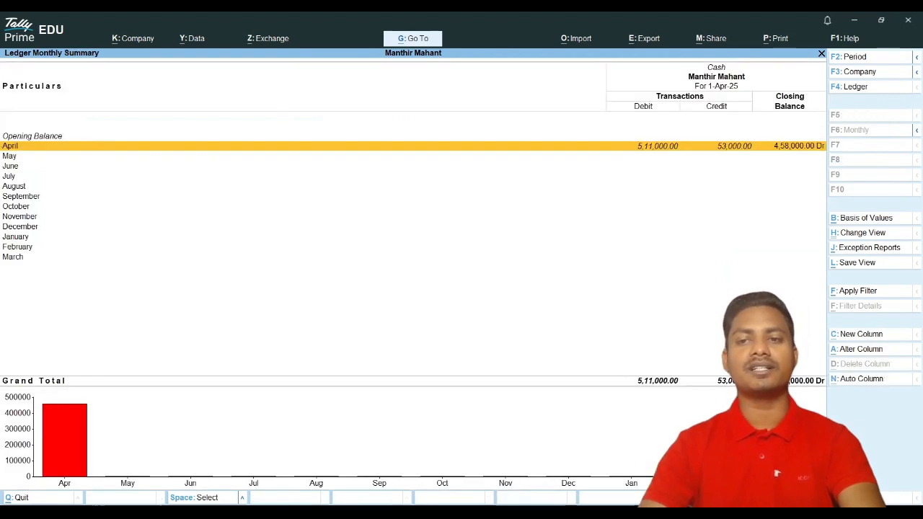
{"action": "key", "text": "Escape"}
{"action": "key", "text": "Escape"}
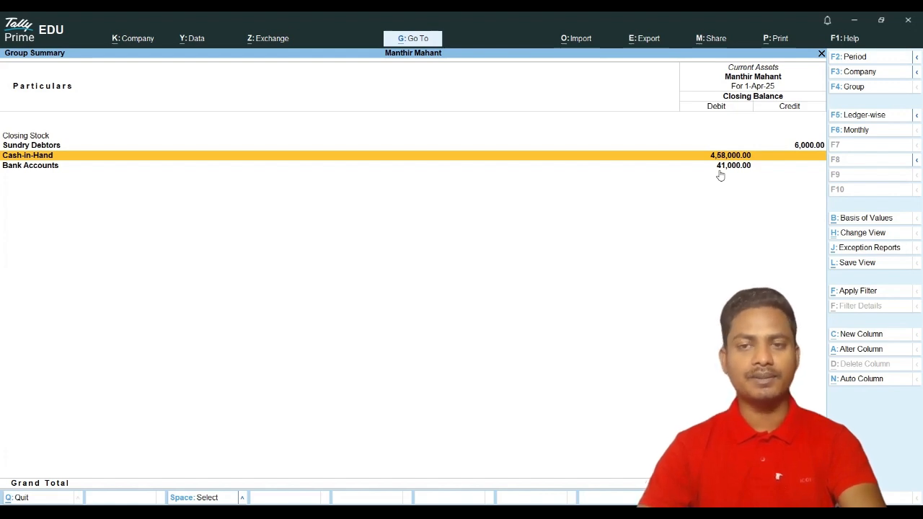
Step: Start a new Receipt voucher with SBI as the receiving account
{"action": "key", "text": "Escape"}
{"action": "key", "text": "Escape"}
{"action": "key", "text": "Up"}
{"action": "key", "text": "Up"}
{"action": "key", "text": "Up"}
{"action": "key", "text": "Return"}
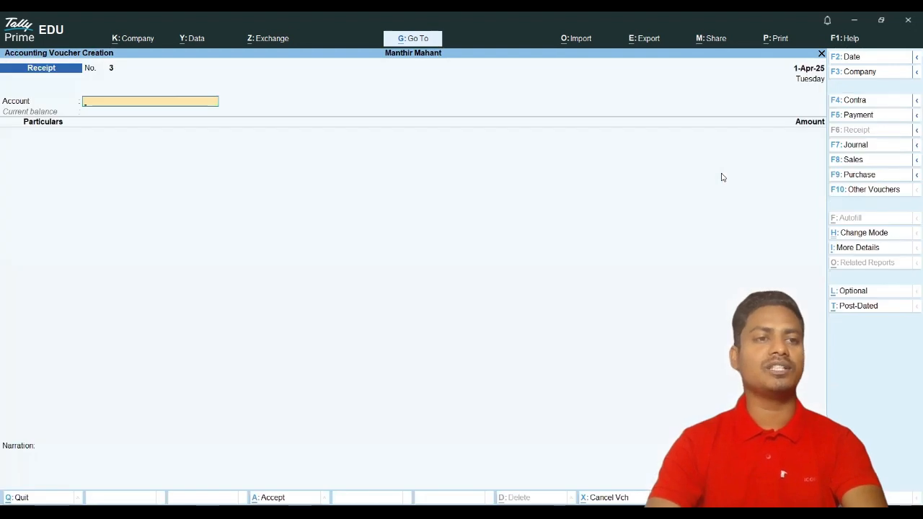
{"action": "type", "text": "s"}
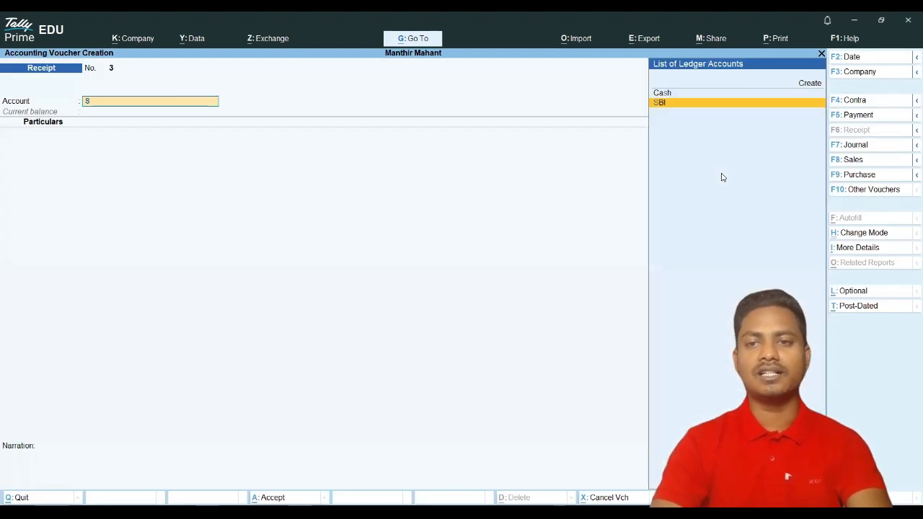
{"action": "key", "text": "Return"}
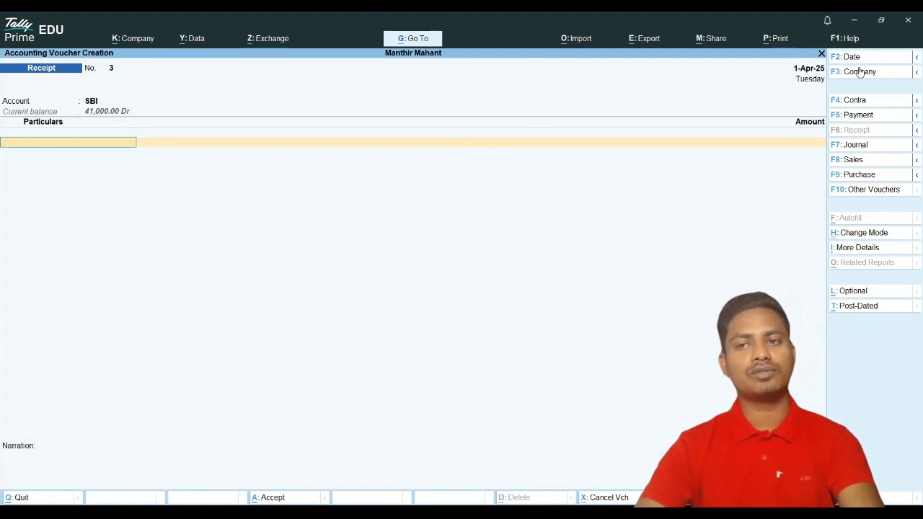
Step: Receive 3,000 from the customer, adjusted bill-wise as Advance reference 2
{"action": "key", "text": "space"}
{"action": "key", "text": "Down"}
{"action": "key", "text": "Down"}
{"action": "key", "text": "Down"}
{"action": "key", "text": "Down"}
{"action": "key", "text": "Down"}
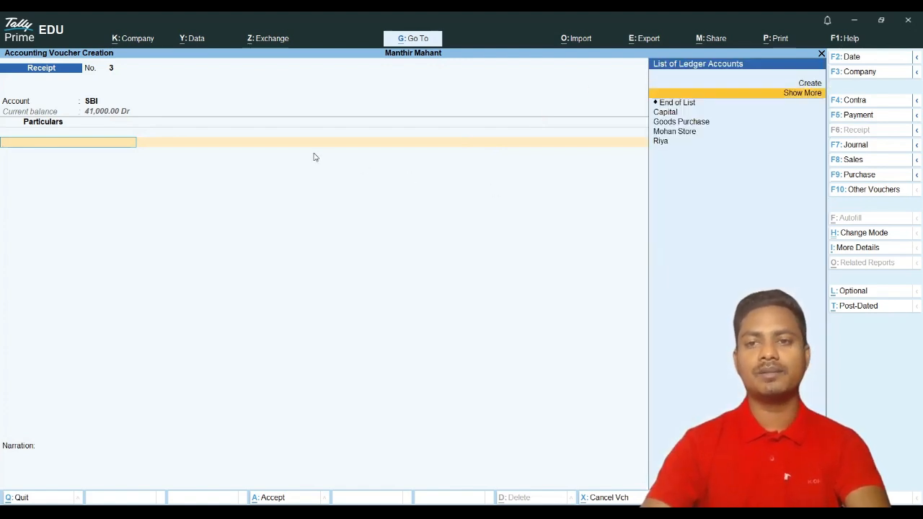
{"action": "key", "text": "Return"}
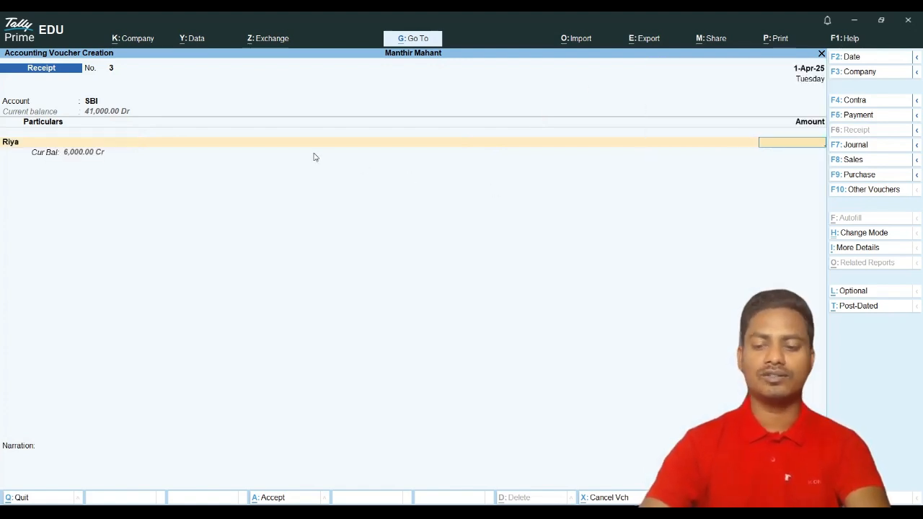
{"action": "type", "text": "3000"}
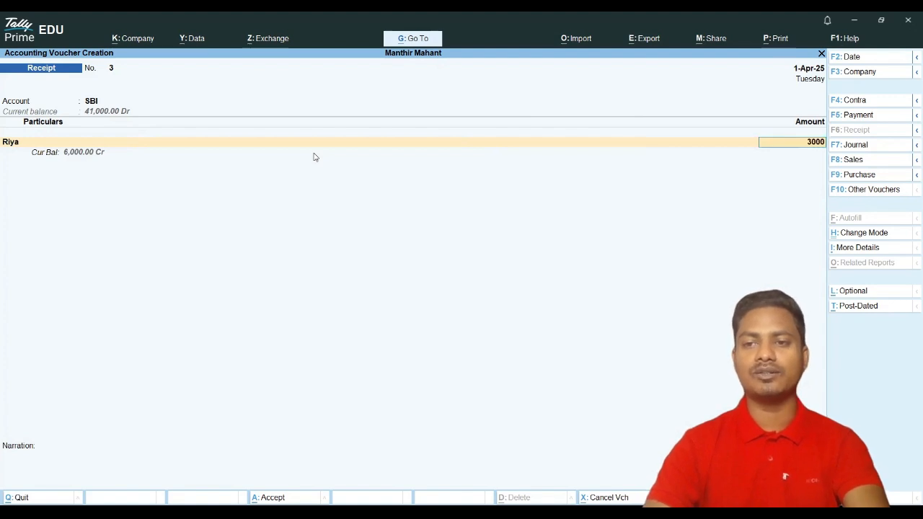
{"action": "key", "text": "Return"}
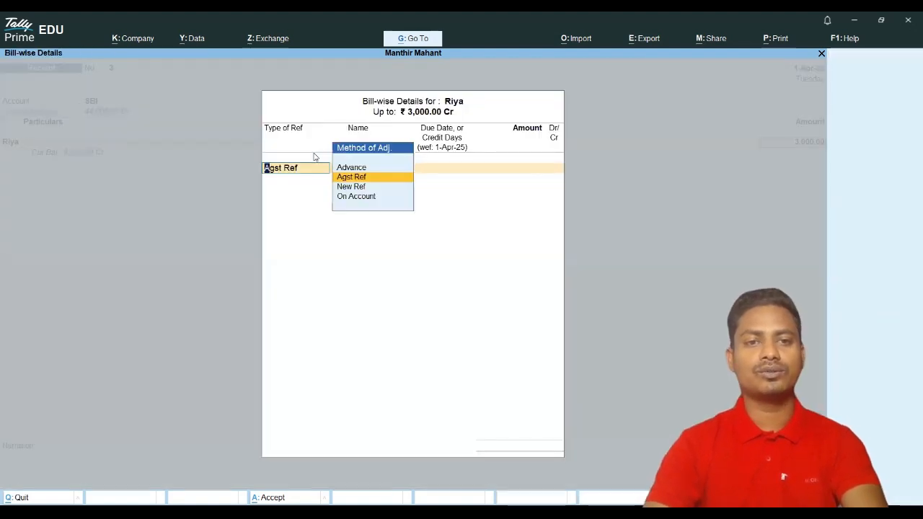
{"action": "key", "text": "Return"}
{"action": "key", "text": "Return"}
{"action": "key", "text": "BackSpace"}
{"action": "key", "text": "BackSpace"}
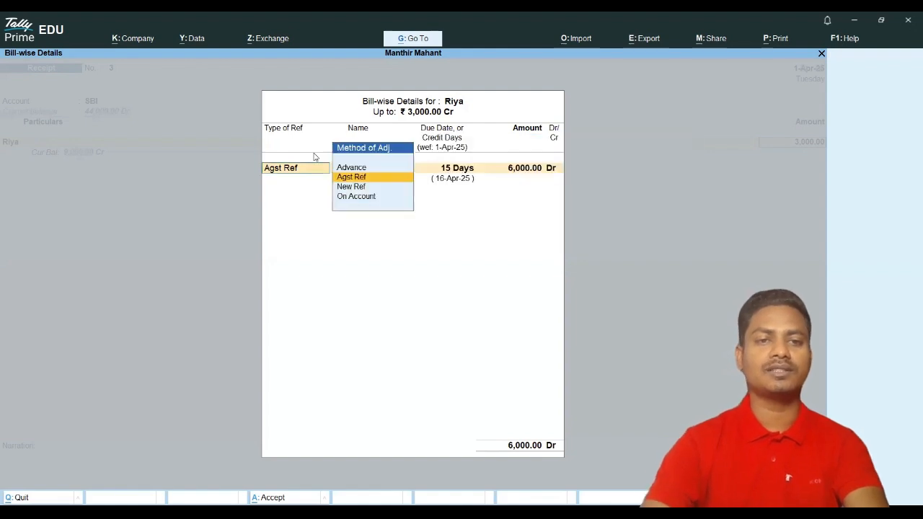
{"action": "key", "text": "Up"}
{"action": "key", "text": "Return"}
{"action": "key", "text": "Return"}
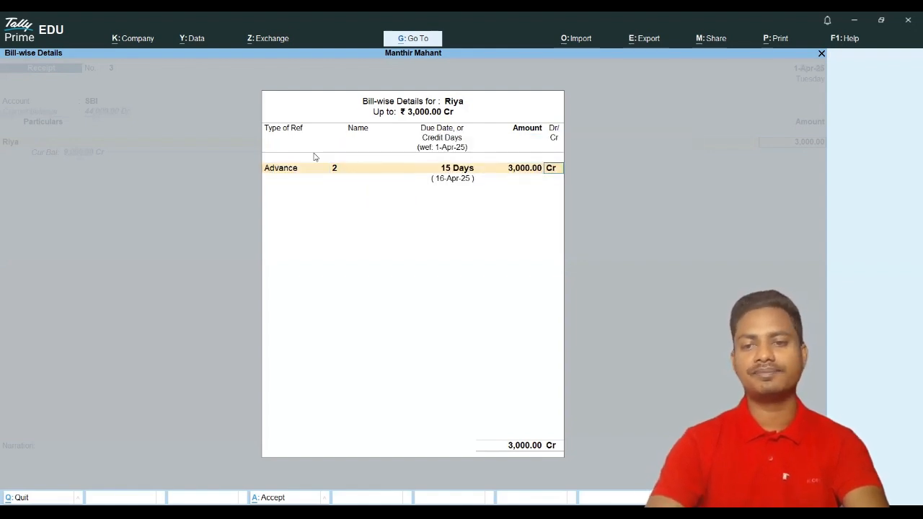
{"action": "key", "text": "Return"}
{"action": "key", "text": "Return"}
{"action": "key", "text": "Return"}
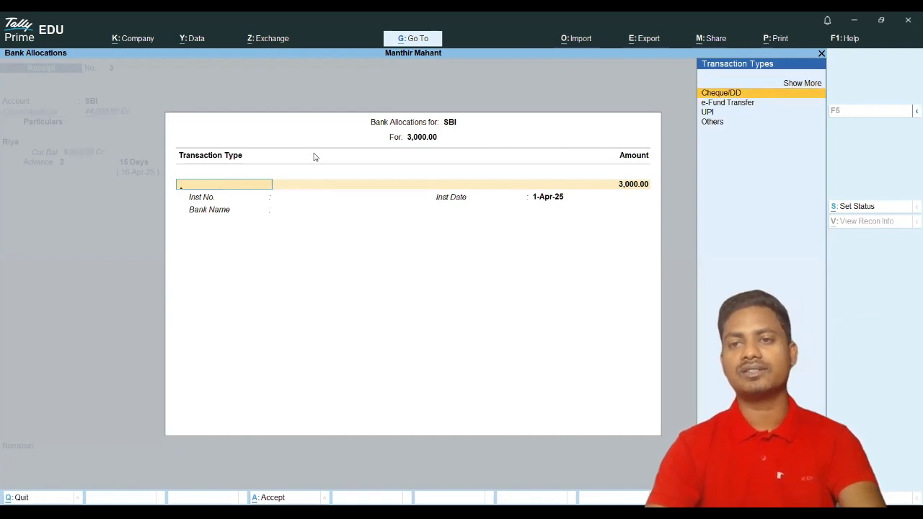
Step: Mark the 3,000 SBI allocation as UPI with the payer's UPI ID and instrument phonepe, then save
{"action": "key", "text": "Down"}
{"action": "key", "text": "Down"}
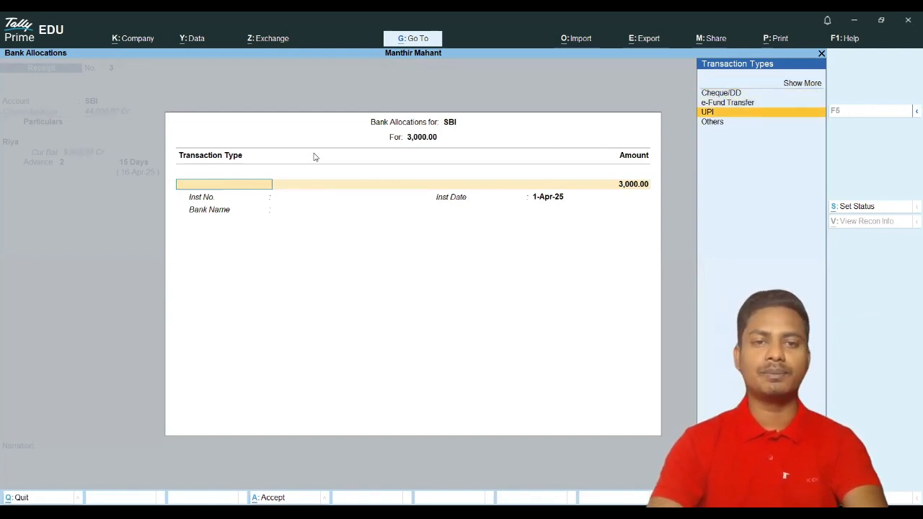
{"action": "key", "text": "Return"}
{"action": "key", "text": "Return"}
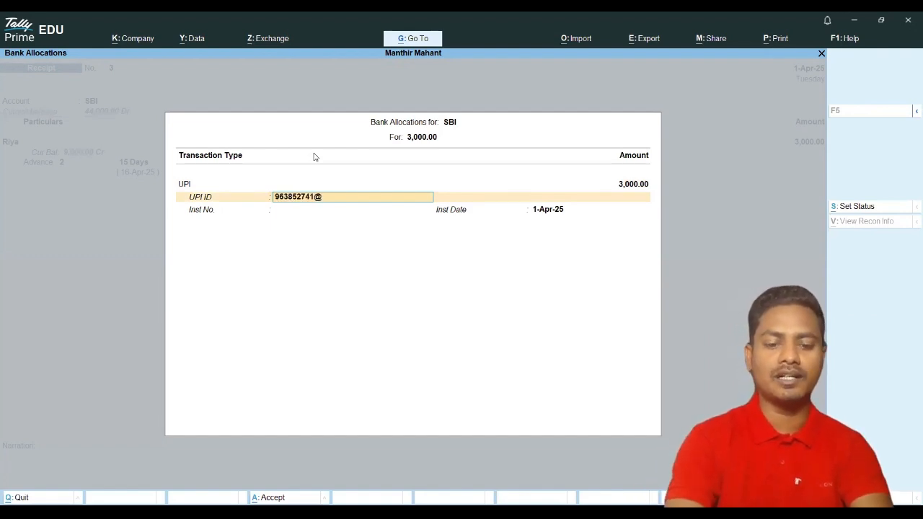
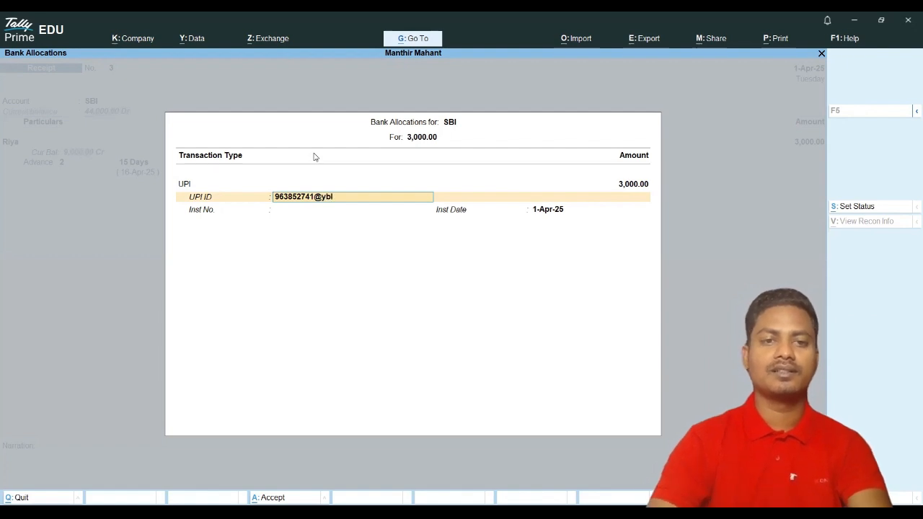
{"action": "key", "text": "Return"}
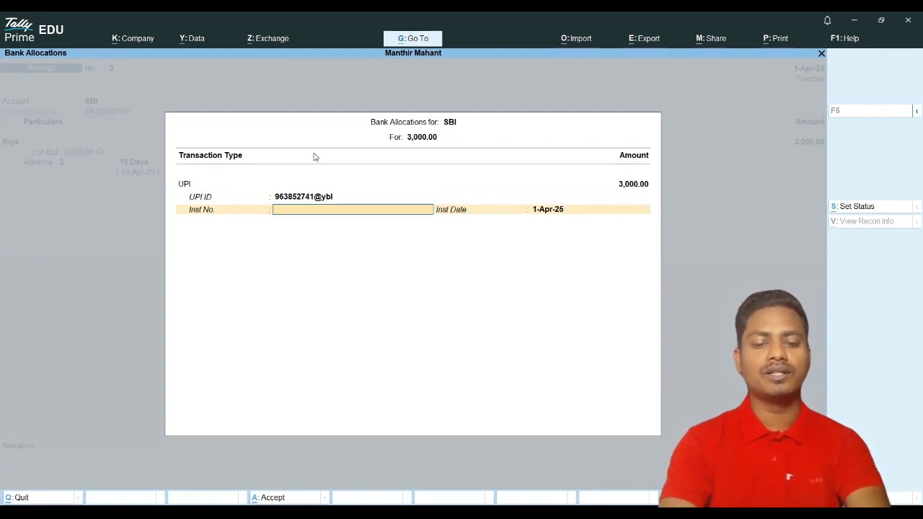
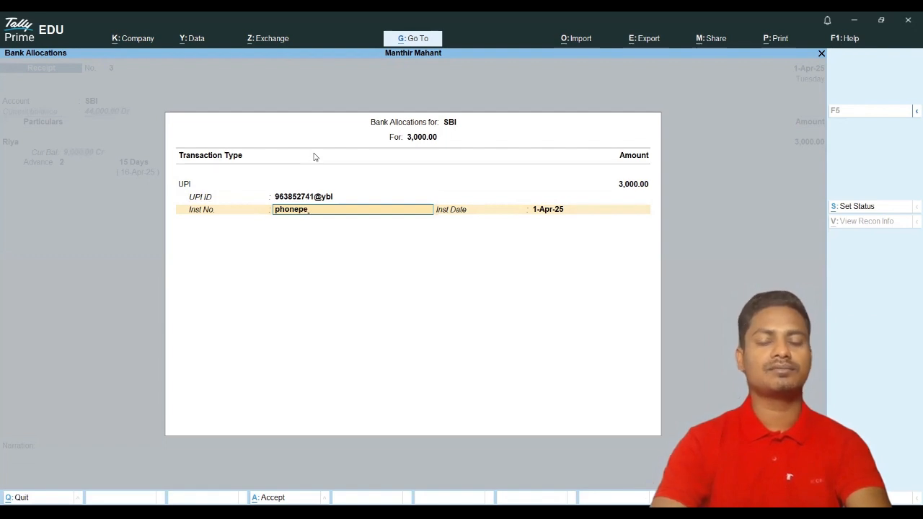
{"action": "key", "text": "Return"}
{"action": "key", "text": "Return"}
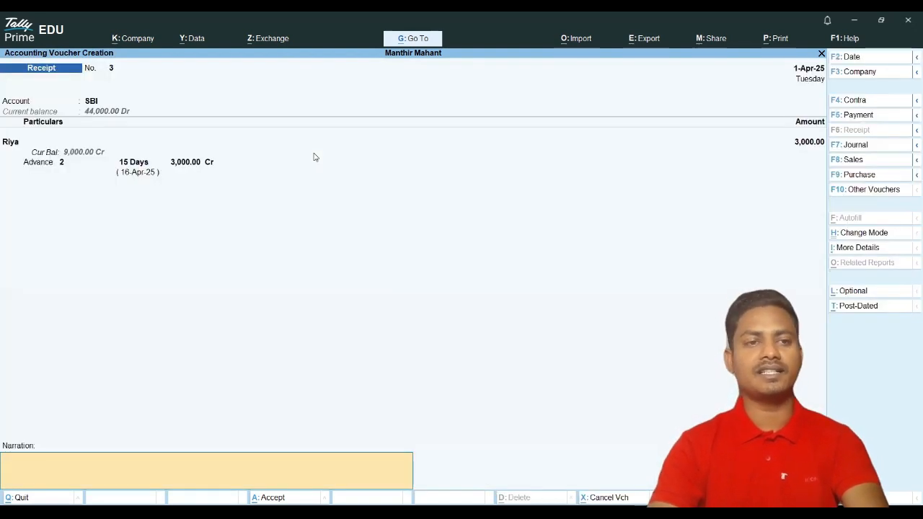
{"action": "key", "text": "Return"}
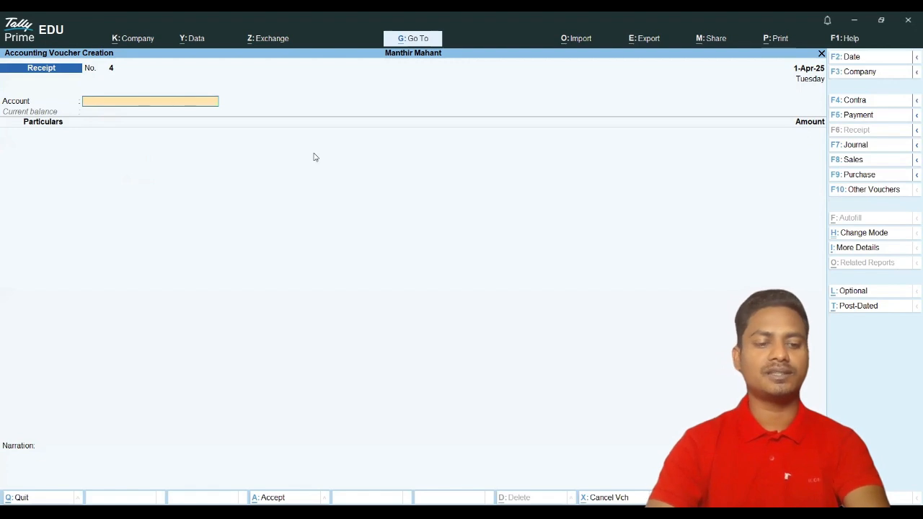
{"action": "key", "text": "Escape"}
{"action": "key", "text": "Down"}
{"action": "key", "text": "Down"}
{"action": "key", "text": "Down"}
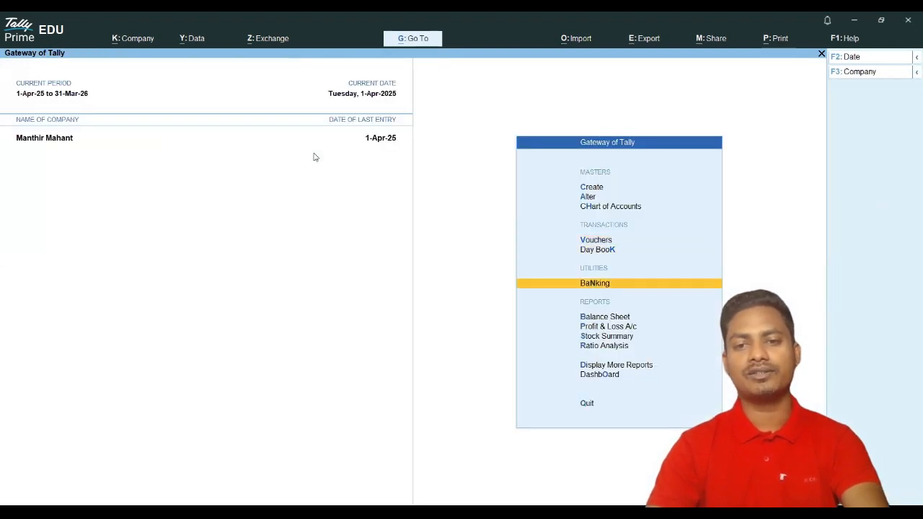
{"action": "key", "text": "Right"}
{"action": "key", "text": "Down"}
{"action": "key", "text": "Return"}
{"action": "key", "text": "Down"}
{"action": "key", "text": "Down"}
{"action": "key", "text": "Down"}
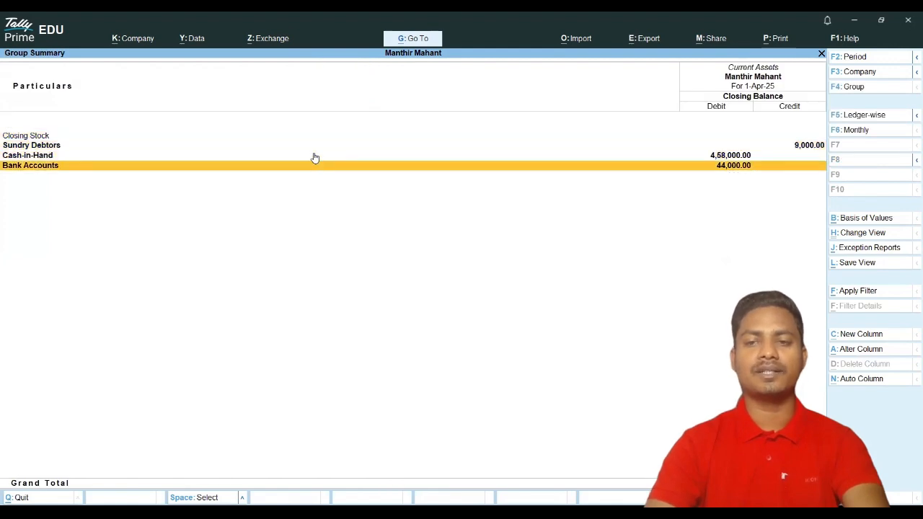
{"action": "key", "text": "Return"}
{"action": "key", "text": "Return"}
{"action": "key", "text": "Return"}
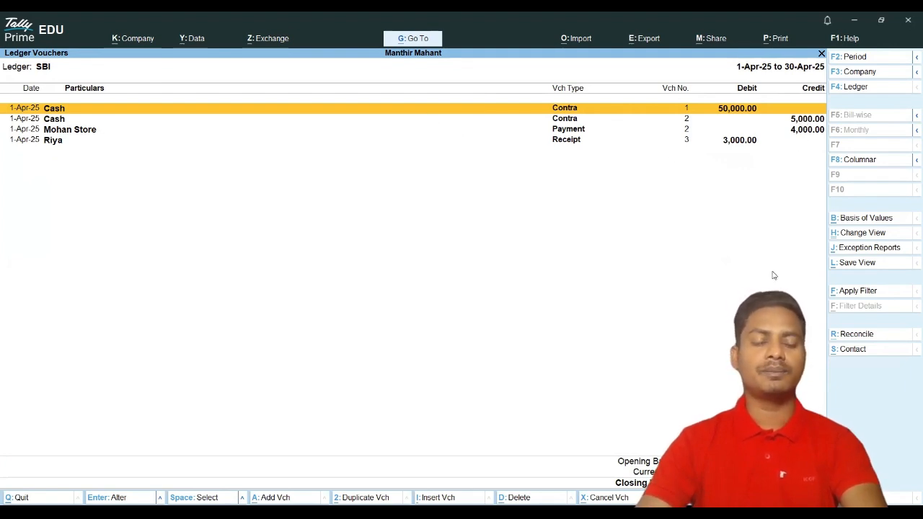
{"action": "key", "text": "Escape"}
{"action": "key", "text": "Escape"}
{"action": "key", "text": "Escape"}
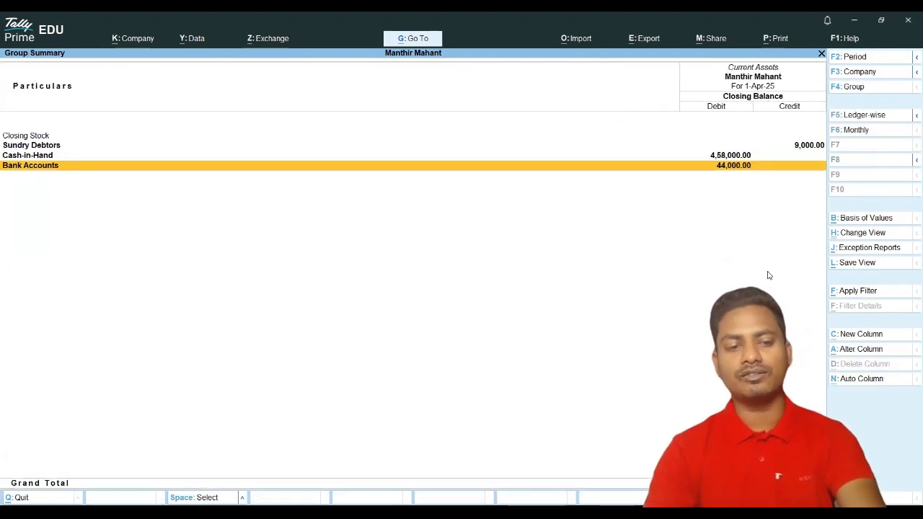
{"action": "key", "text": "Escape"}
{"action": "key", "text": "Escape"}
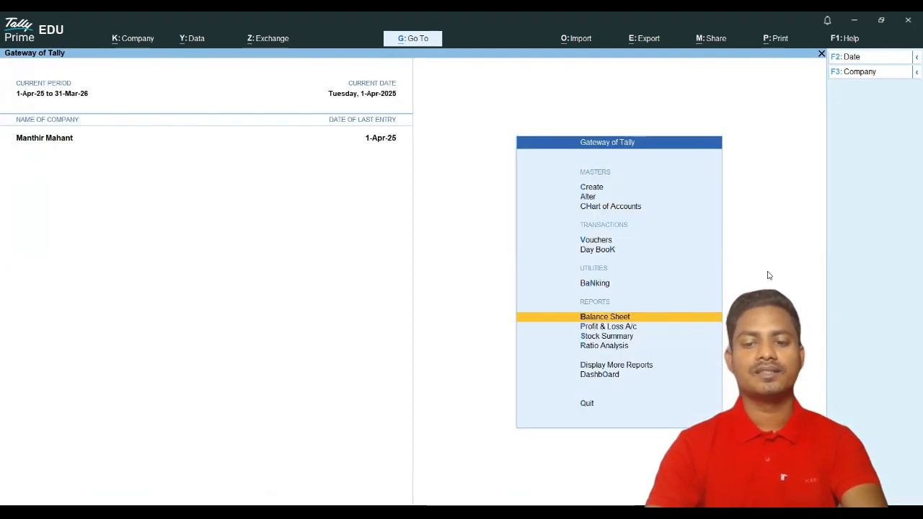
{"action": "key", "text": "Up"}
{"action": "key", "text": "Up"}
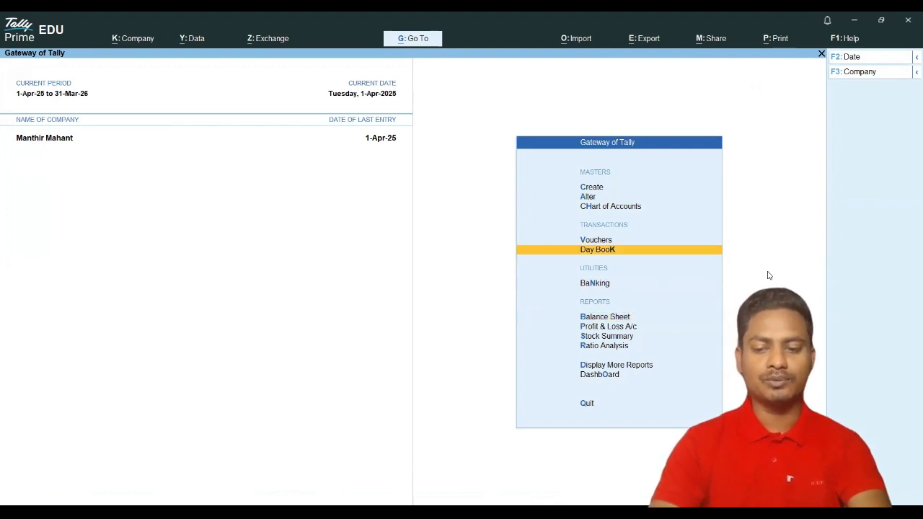
{"action": "key", "text": "Up"}
Step: Open voucher entry and switch to a blank Journal voucher
{"action": "key", "text": "Return"}
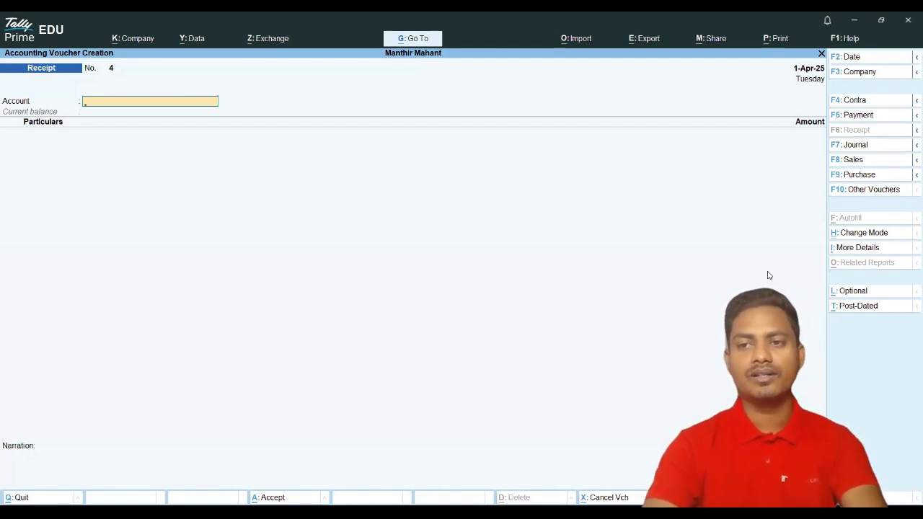
{"action": "left_click", "coordinate": [856, 146]}
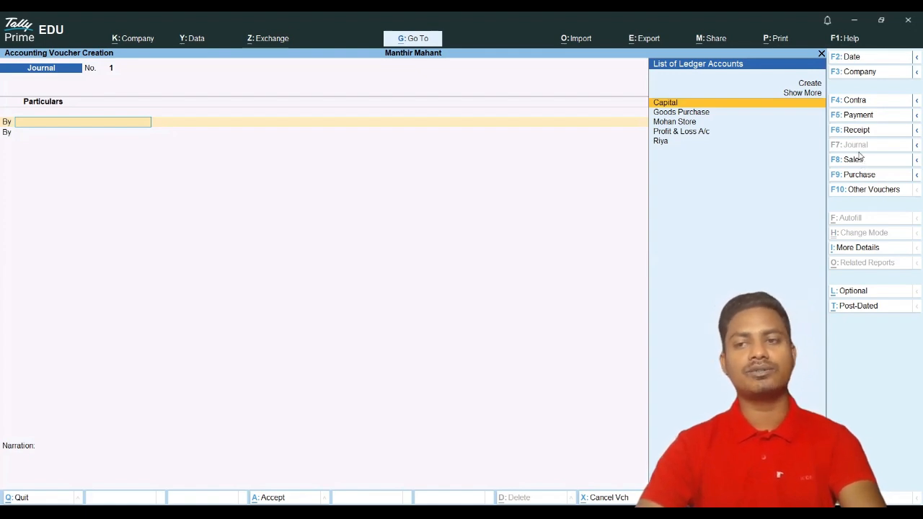
Step: Start Purchase invoice 01 with Mohan Store as the supplier
{"action": "left_click", "coordinate": [846, 175]}
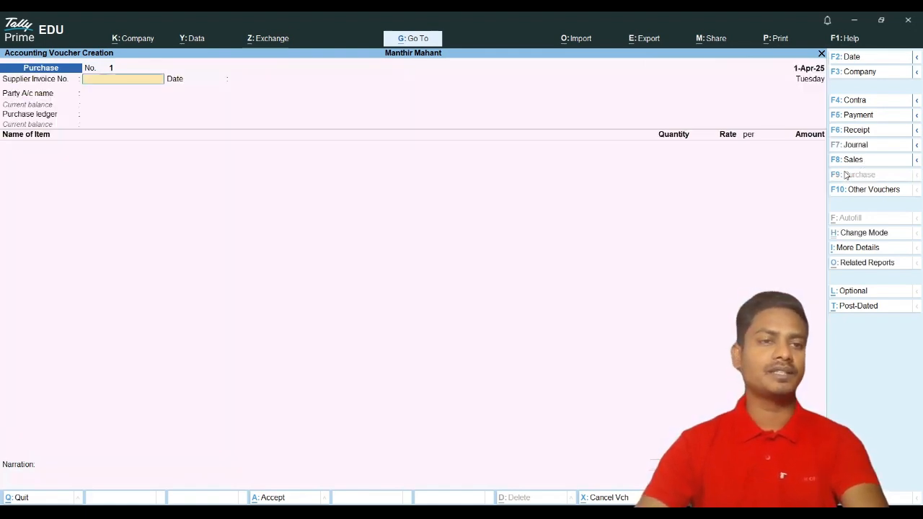
{"action": "type", "text": "01"}
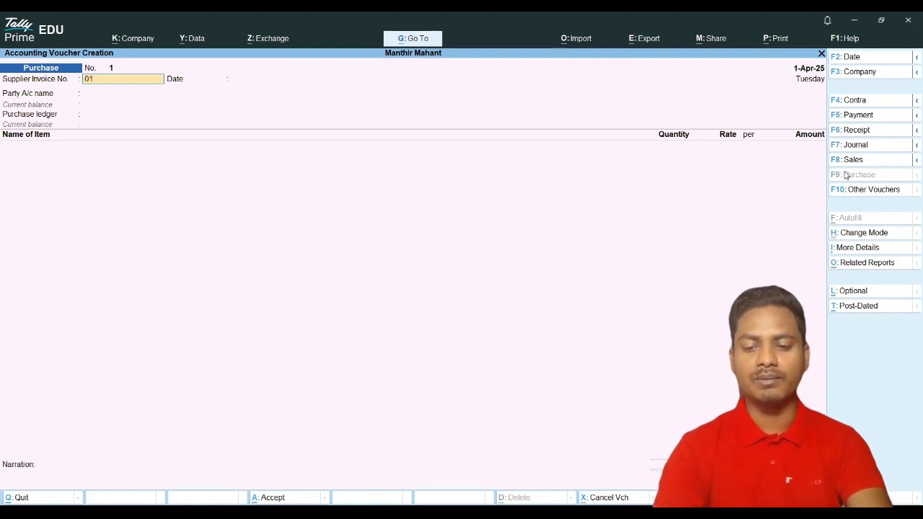
{"action": "key", "text": "Return"}
{"action": "key", "text": "Return"}
{"action": "key", "text": "Down"}
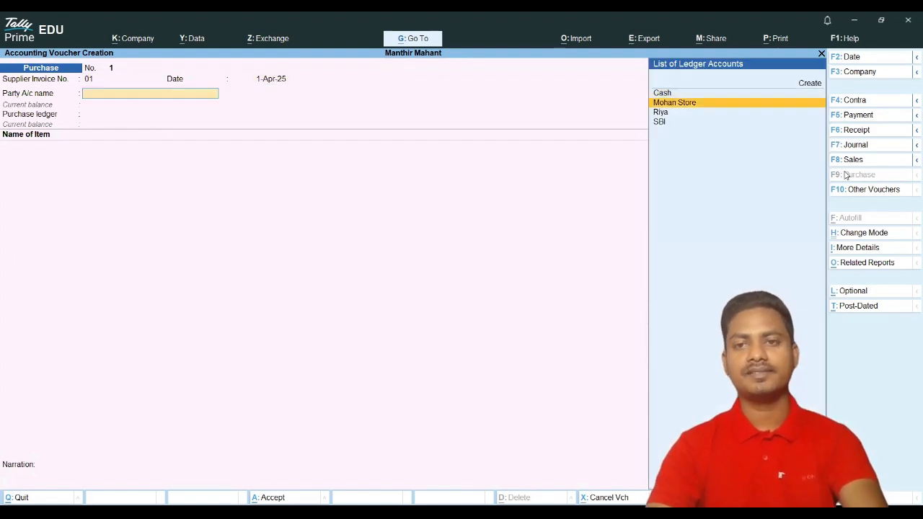
{"action": "key", "text": "Return"}
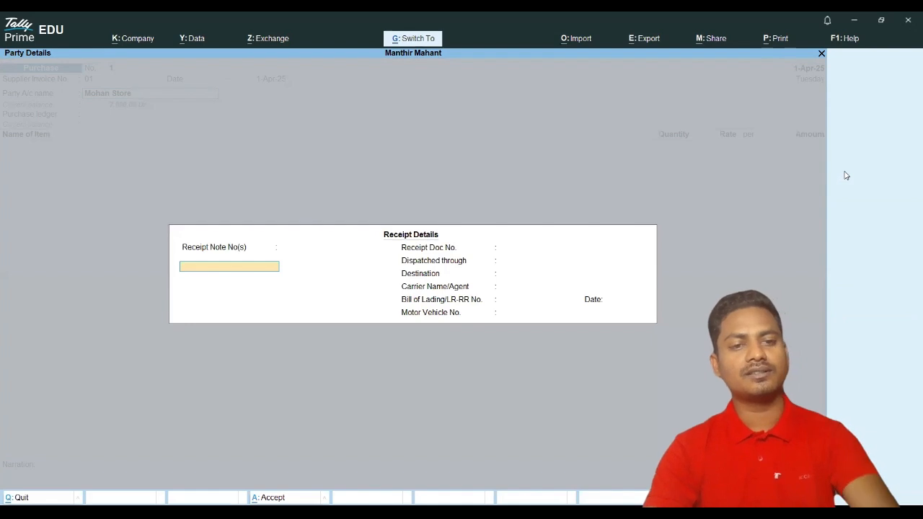
{"action": "key", "text": "Return"}
{"action": "key", "text": "Return"}
{"action": "key", "text": "Return"}
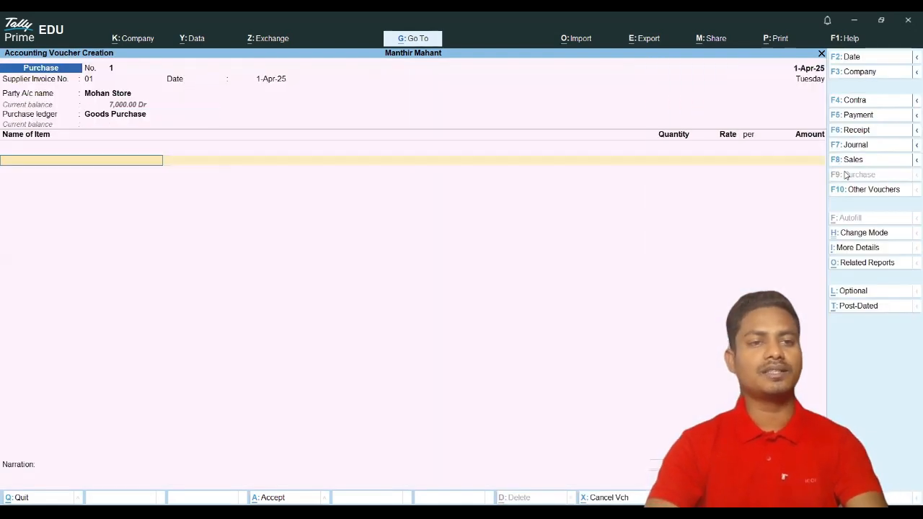
Step: Add 100 YunVN Notebooks at 400 each (40,000), correcting the rate from 40
{"action": "key", "text": "Down"}
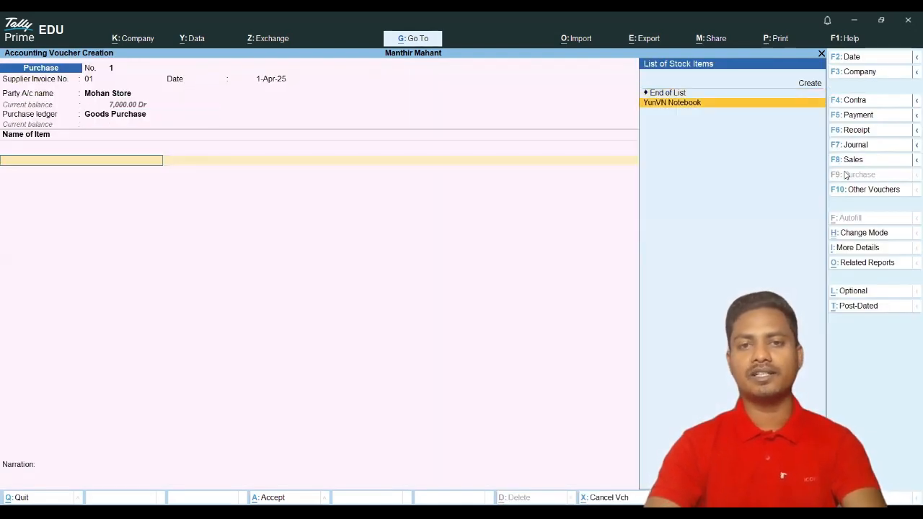
{"action": "key", "text": "Return"}
{"action": "type", "text": "100"}
{"action": "key", "text": "Return"}
{"action": "type", "text": "40"}
{"action": "key", "text": "Return"}
{"action": "key", "text": "Return"}
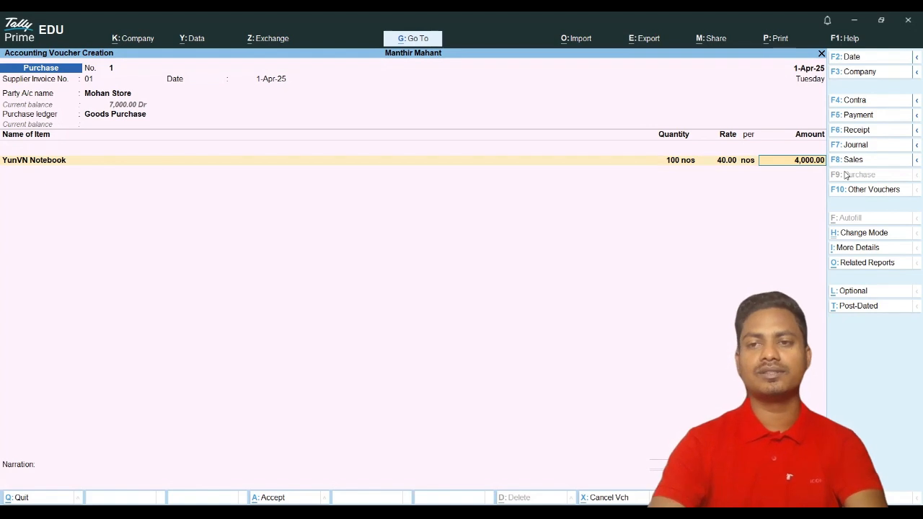
{"action": "key", "text": "BackSpace"}
{"action": "key", "text": "BackSpace"}
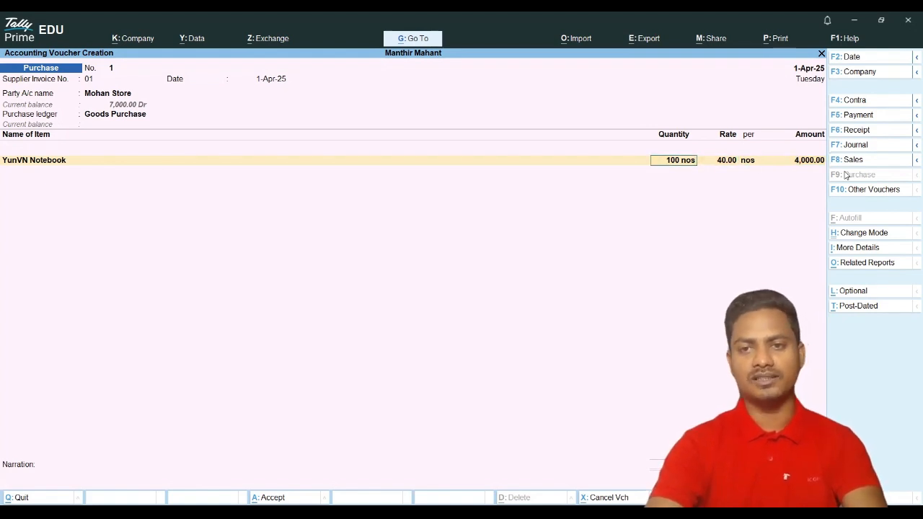
{"action": "key", "text": "Return"}
{"action": "type", "text": "400"}
{"action": "key", "text": "Return"}
{"action": "key", "text": "Return"}
{"action": "key", "text": "Return"}
{"action": "key", "text": "Return"}
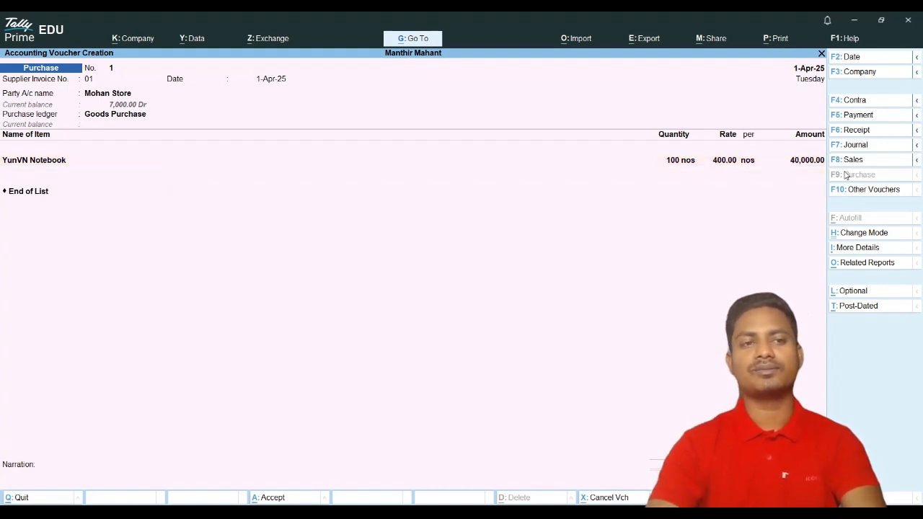
{"action": "key", "text": "Return"}
{"action": "key", "text": "Return"}
{"action": "key", "text": "Return"}
{"action": "key", "text": "Return"}
{"action": "key", "text": "Return"}
{"action": "key", "text": "Return"}
{"action": "key", "text": "Return"}
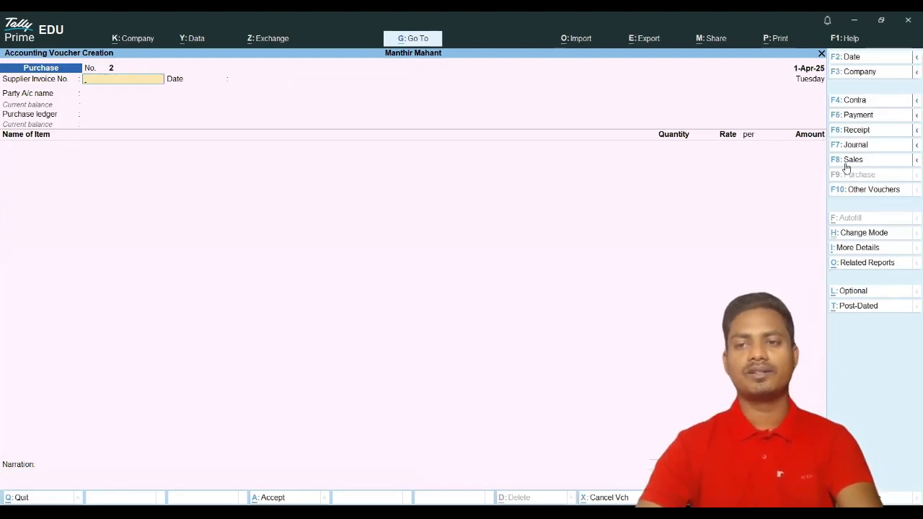
Step: Start a Sales voucher to the customer, accepting dispatch and party details
{"action": "left_click", "coordinate": [847, 163]}
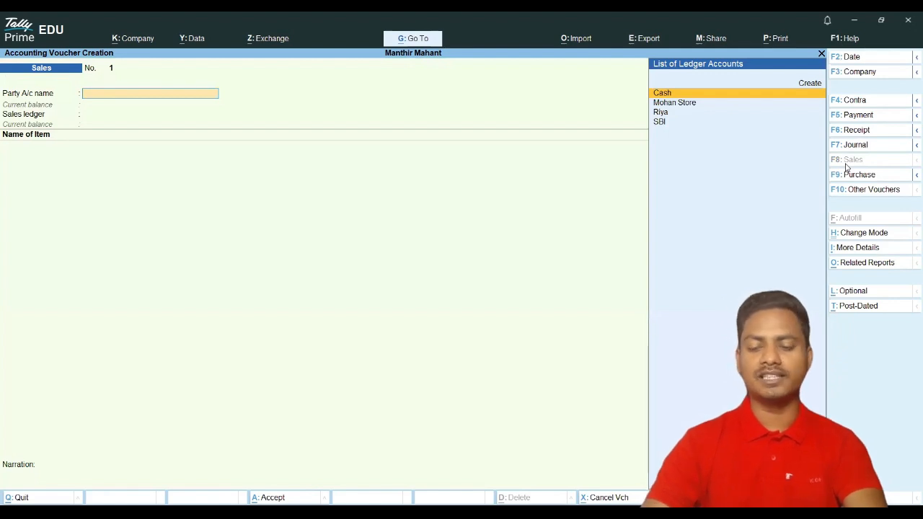
{"action": "key", "text": "Down"}
{"action": "key", "text": "Down"}
{"action": "key", "text": "Down"}
{"action": "key", "text": "Up"}
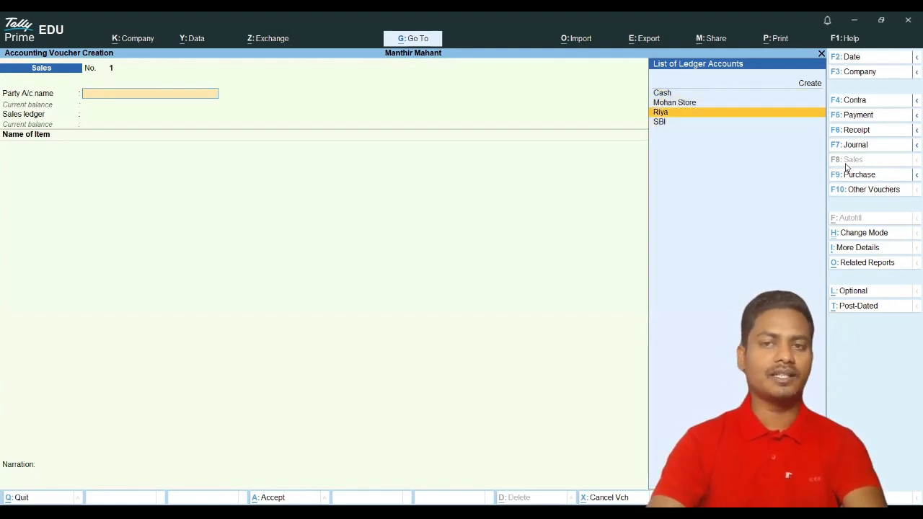
{"action": "key", "text": "Return"}
{"action": "key", "text": "ctrl+a"}
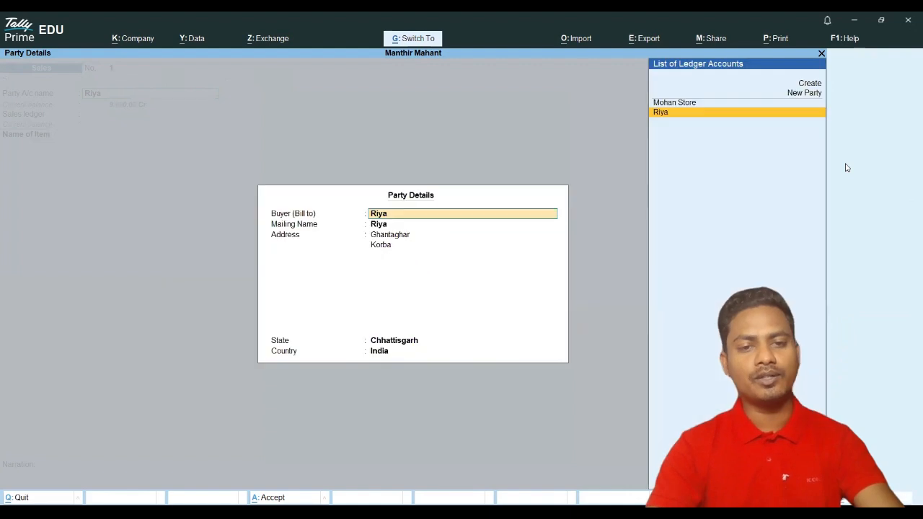
{"action": "key", "text": "ctrl+a"}
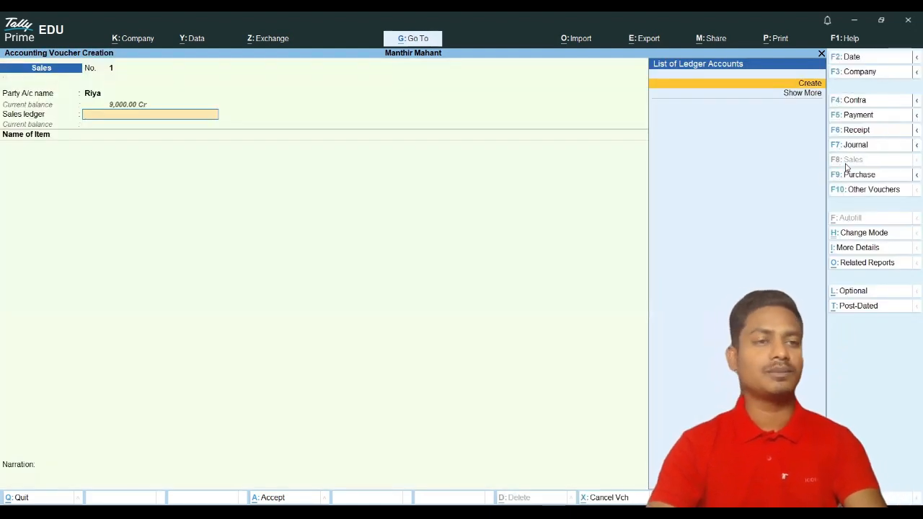
Step: Create a Goods Sale ledger under Sales Accounts as the sales ledger
{"action": "key", "text": "alt+c"}
{"action": "type", "text": "Goods"}
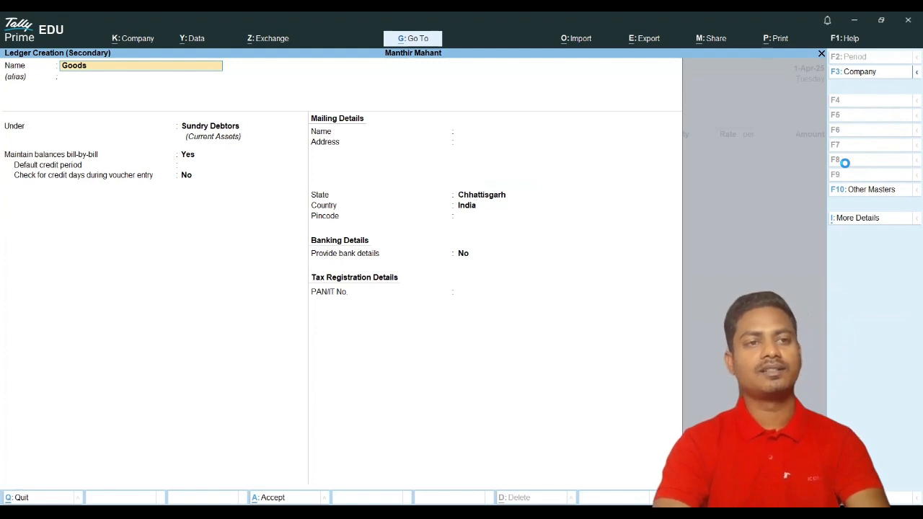
{"action": "type", "text": " Sale"}
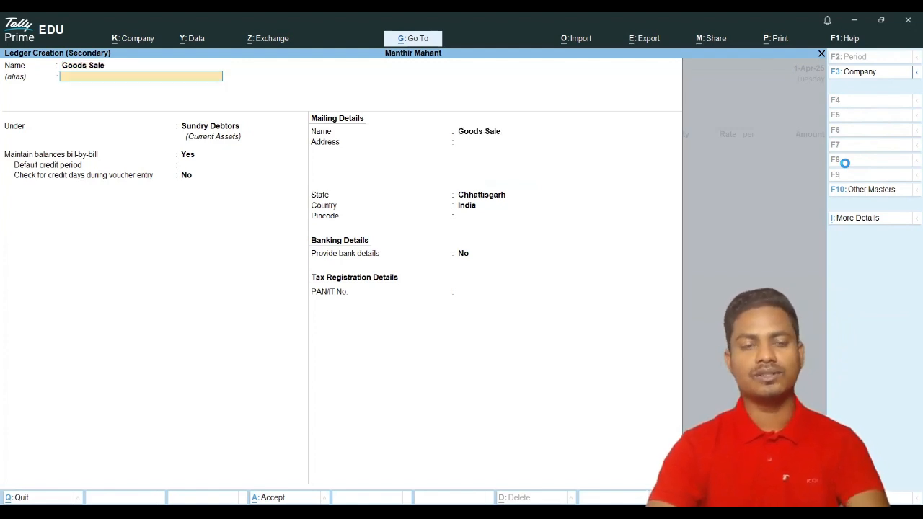
{"action": "key", "text": "Return"}
{"action": "key", "text": "Return"}
{"action": "type", "text": "Sa"}
{"action": "key", "text": "Return"}
{"action": "key", "text": "Return"}
{"action": "key", "text": "Return"}
{"action": "key", "text": "Return"}
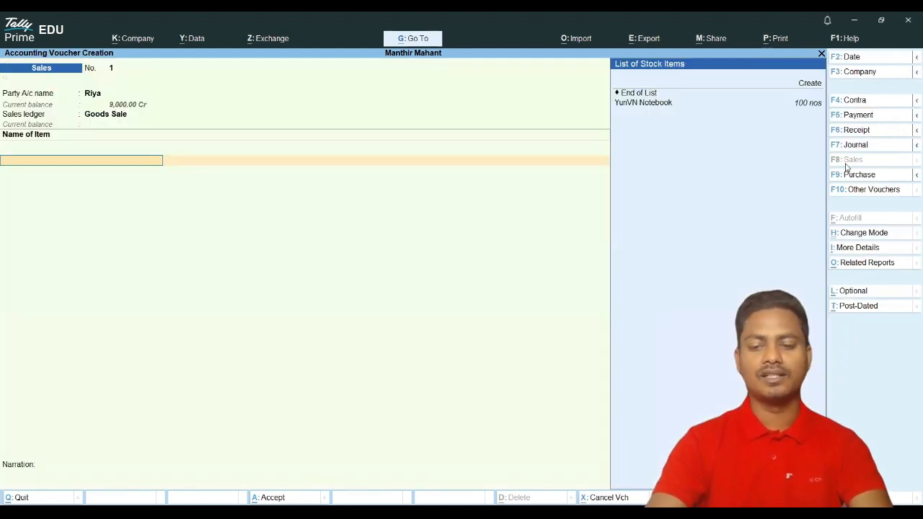
Step: Sell 40 YunVN Notebooks at 600 each (24,000), recorded as a new bill reference
{"action": "key", "text": "Down"}
{"action": "key", "text": "Down"}
{"action": "key", "text": "Escape"}
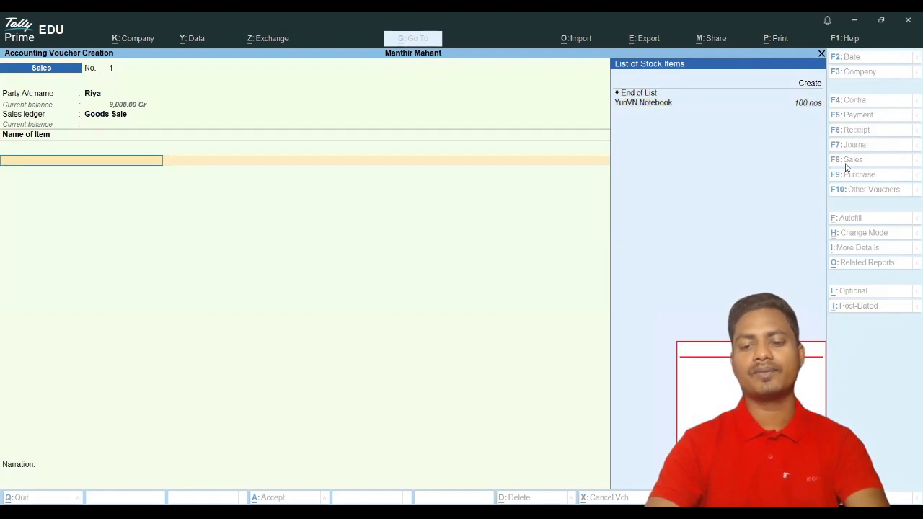
{"action": "key", "text": "Escape"}
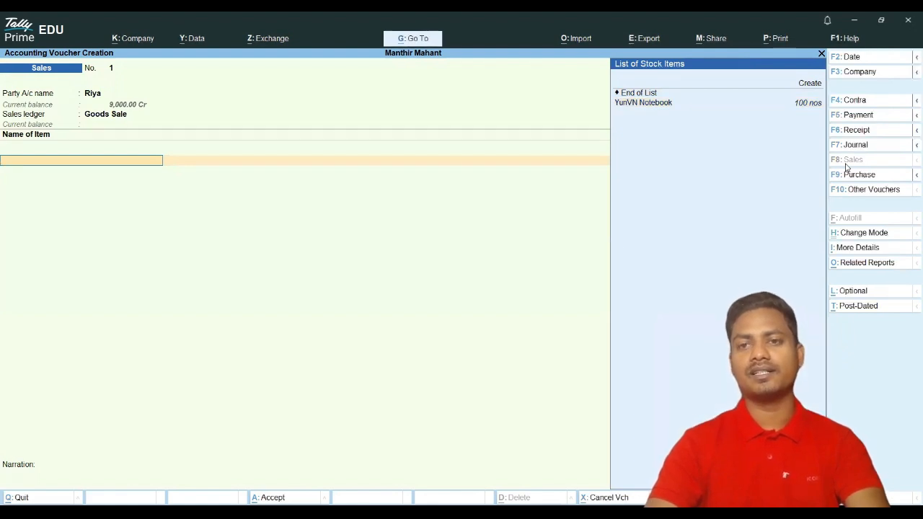
{"action": "key", "text": "Down"}
{"action": "key", "text": "Return"}
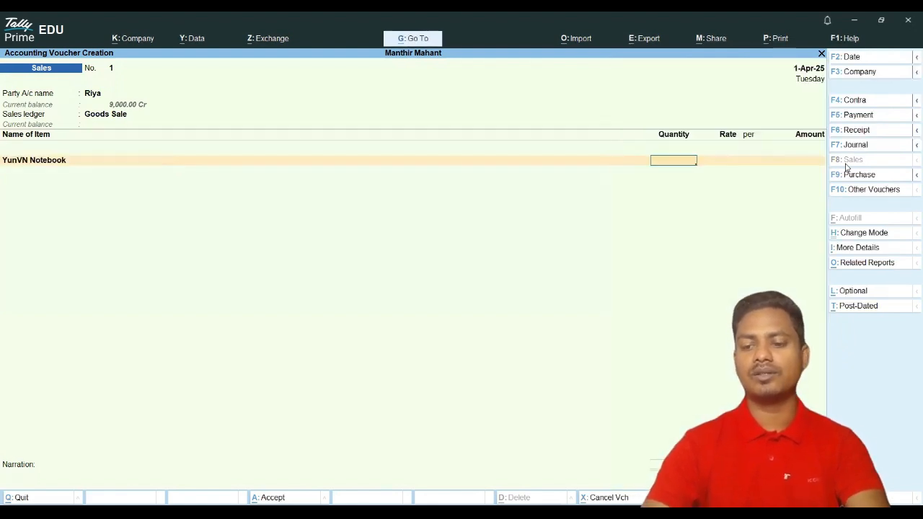
{"action": "type", "text": "40"}
{"action": "key", "text": "Return"}
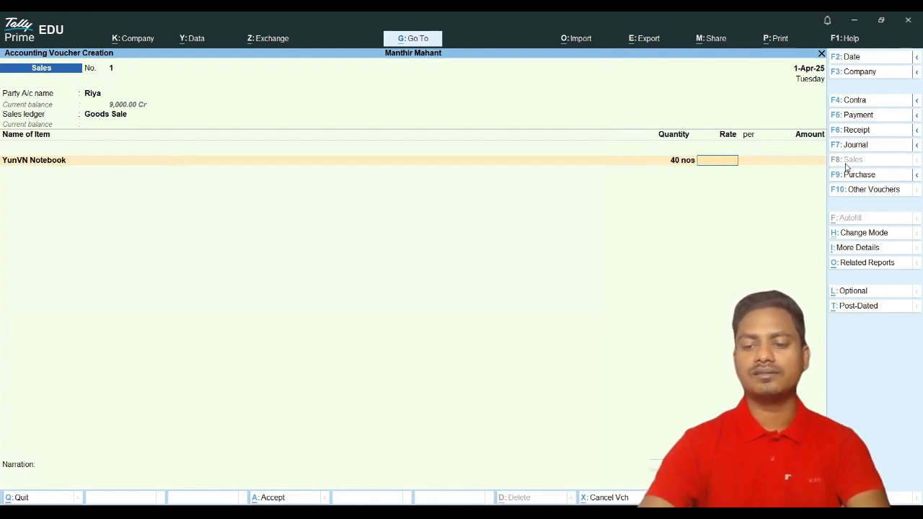
{"action": "type", "text": "600"}
{"action": "key", "text": "Return"}
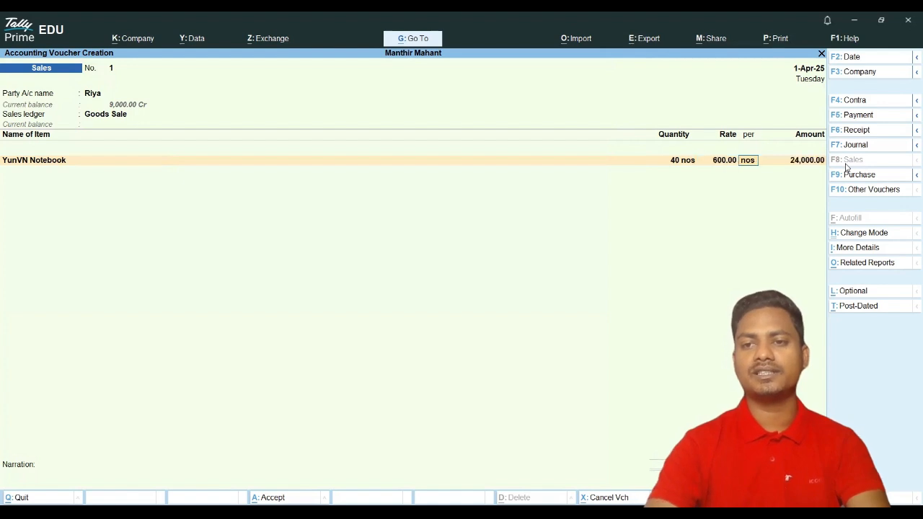
{"action": "key", "text": "Return"}
{"action": "key", "text": "Return"}
{"action": "key", "text": "Return"}
{"action": "key", "text": "Return"}
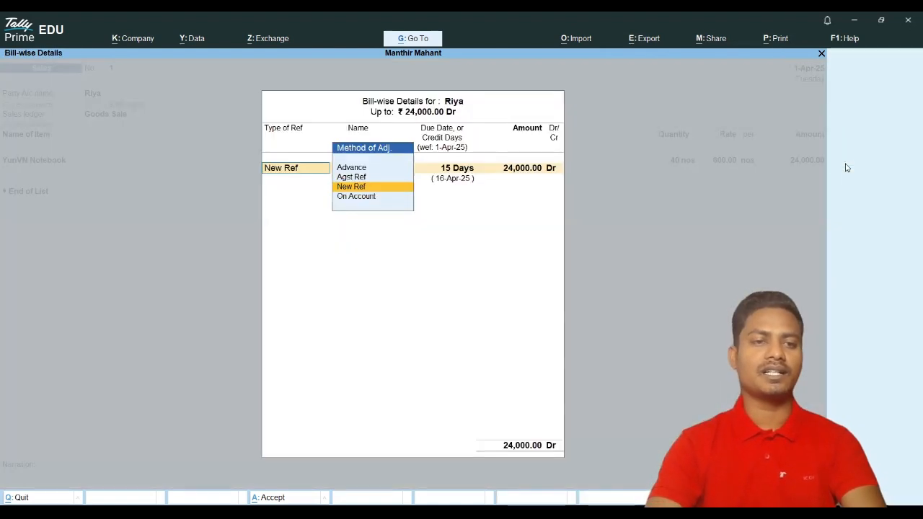
{"action": "key", "text": "Return"}
{"action": "key", "text": "Return"}
{"action": "key", "text": "Return"}
{"action": "key", "text": "Return"}
{"action": "key", "text": "Return"}
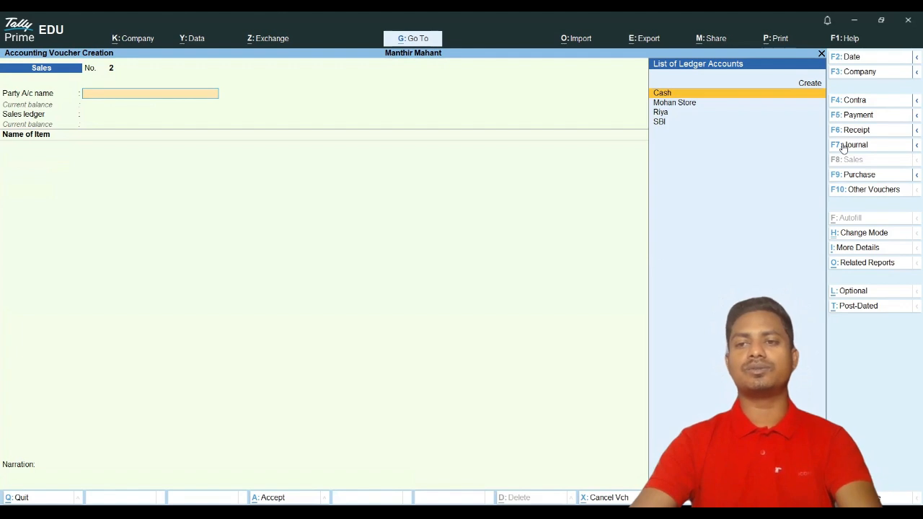
Step: Start Journal No. 1 with Capital as the first ledger line in the By field
{"action": "left_click", "coordinate": [845, 145]}
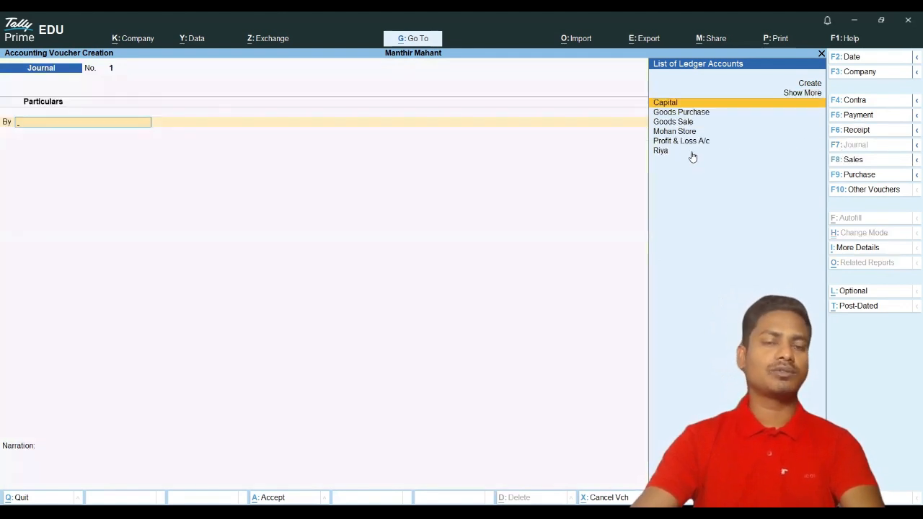
{"action": "key", "text": "Return"}
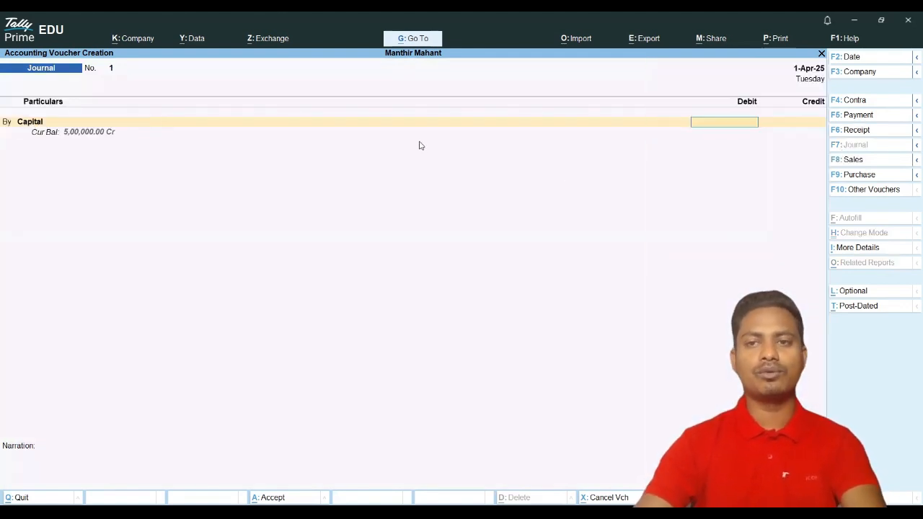
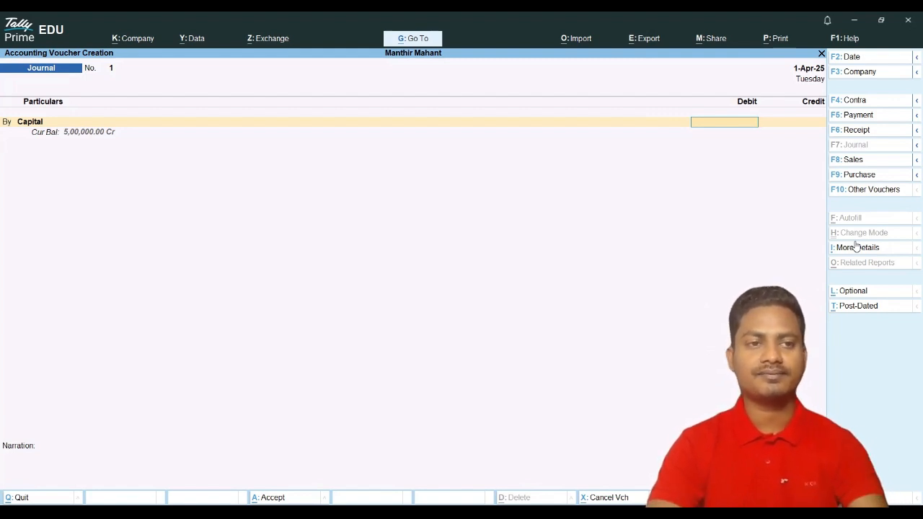
Step: Back out of the Capital debit amount and quit Journal No. 1 without saving
{"action": "key", "text": "BackSpace"}
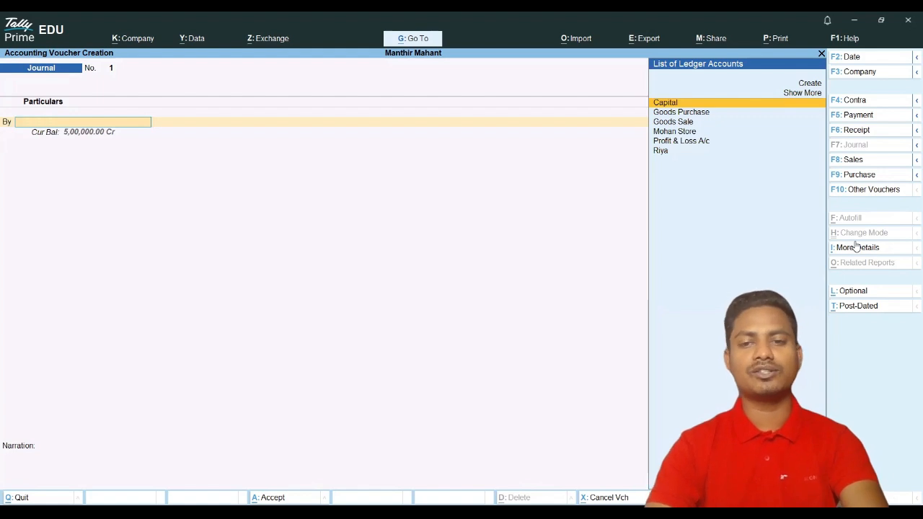
{"action": "key", "text": "Escape"}
{"action": "key", "text": "Escape"}
{"action": "key", "text": "Down"}
{"action": "key", "text": "Down"}
{"action": "key", "text": "Down"}
{"action": "key", "text": "Down"}
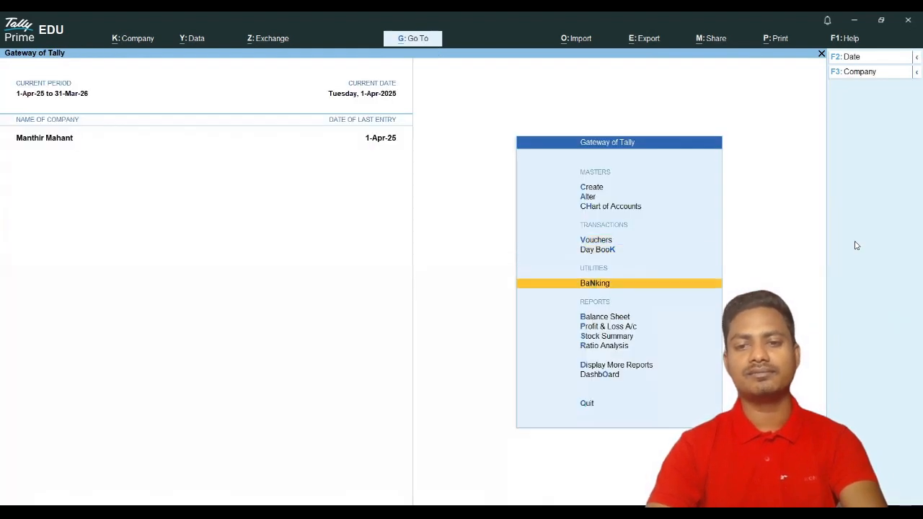
{"action": "key", "text": "Down"}
{"action": "key", "text": "Down"}
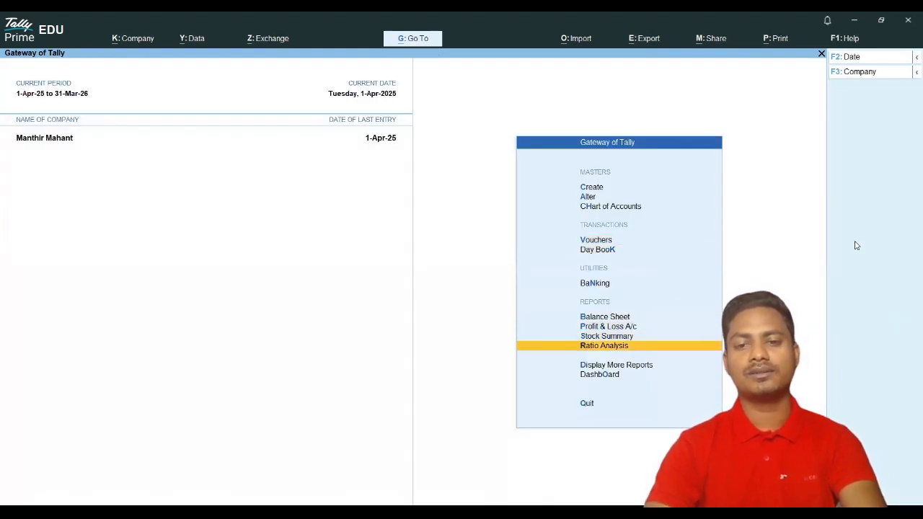
{"action": "key", "text": "Up"}
{"action": "key", "text": "Up"}
{"action": "key", "text": "Up"}
{"action": "key", "text": "Return"}
{"action": "key", "text": "Down"}
{"action": "key", "text": "Down"}
{"action": "key", "text": "Down"}
{"action": "key", "text": "Up"}
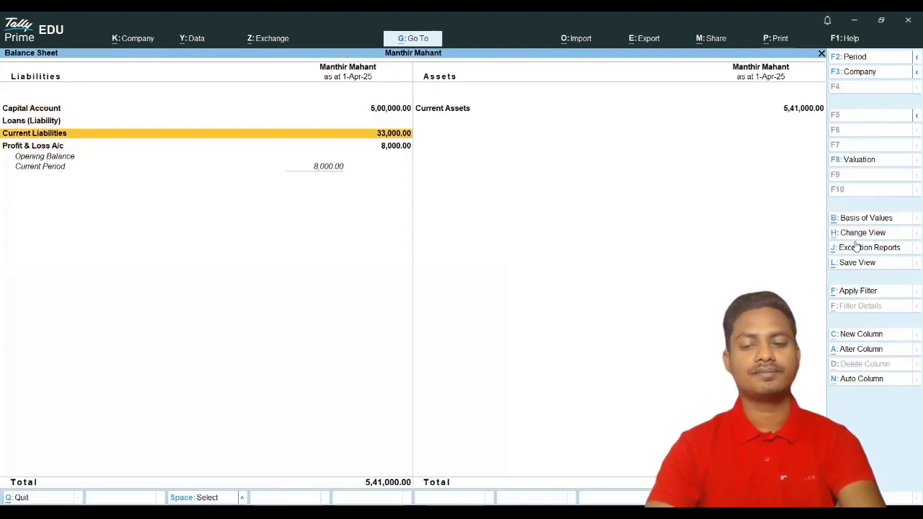
{"action": "key", "text": "Return"}
{"action": "key", "text": "Return"}
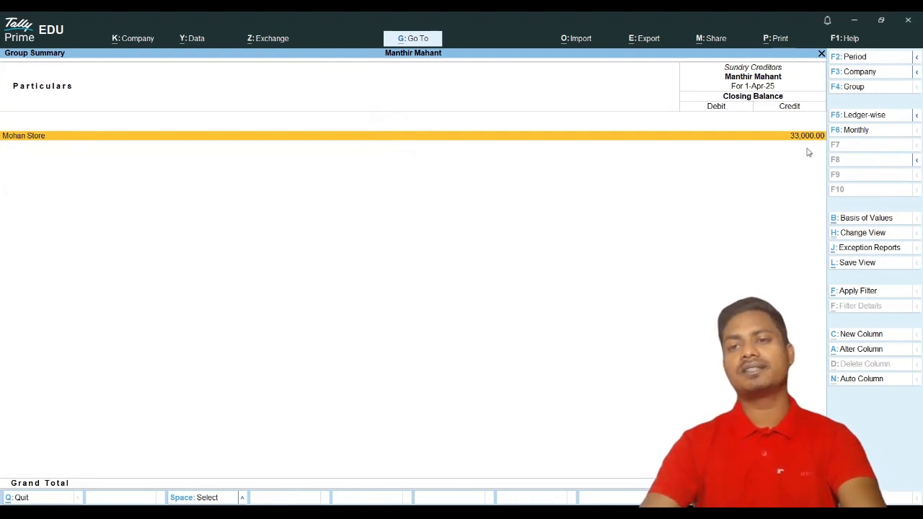
{"action": "key", "text": "Escape"}
{"action": "key", "text": "Escape"}
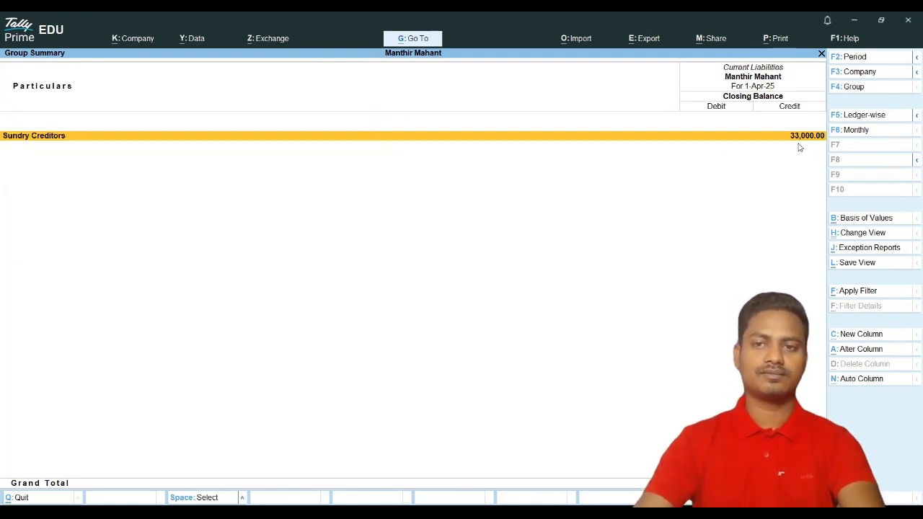
{"action": "key", "text": "Right"}
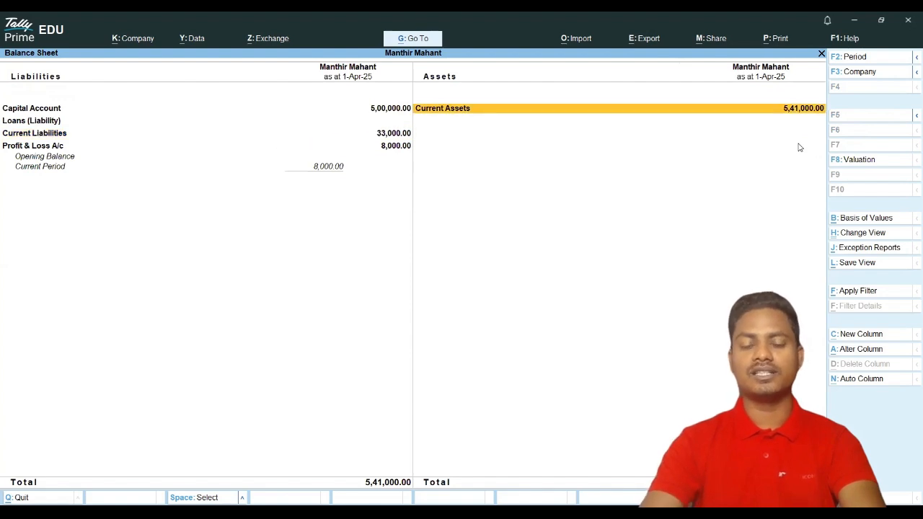
{"action": "key", "text": "Return"}
{"action": "key", "text": "Down"}
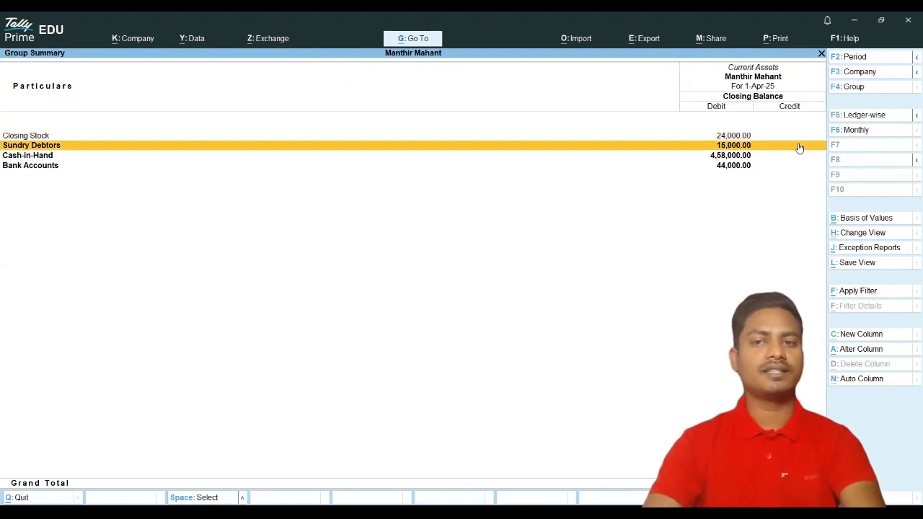
{"action": "key", "text": "Return"}
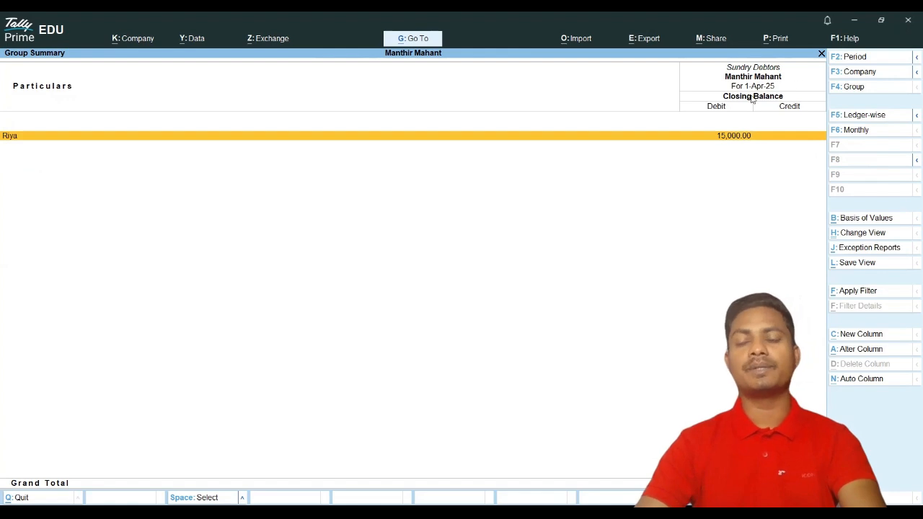
{"action": "key", "text": "Return"}
{"action": "key", "text": "Return"}
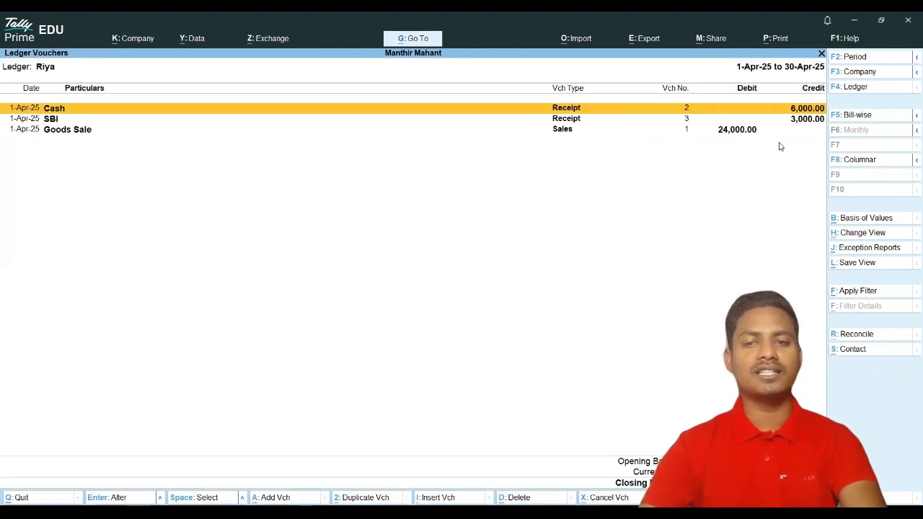
{"action": "key", "text": "Escape"}
{"action": "key", "text": "Escape"}
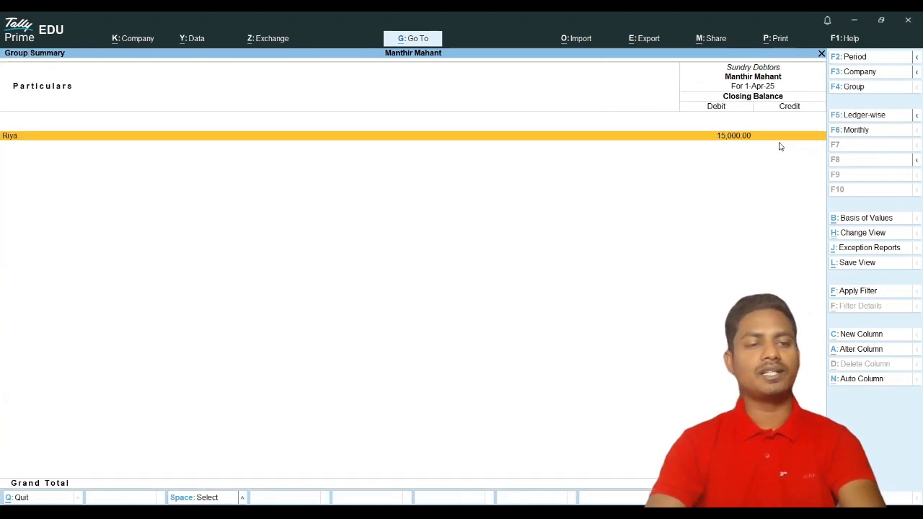
{"action": "key", "text": "Escape"}
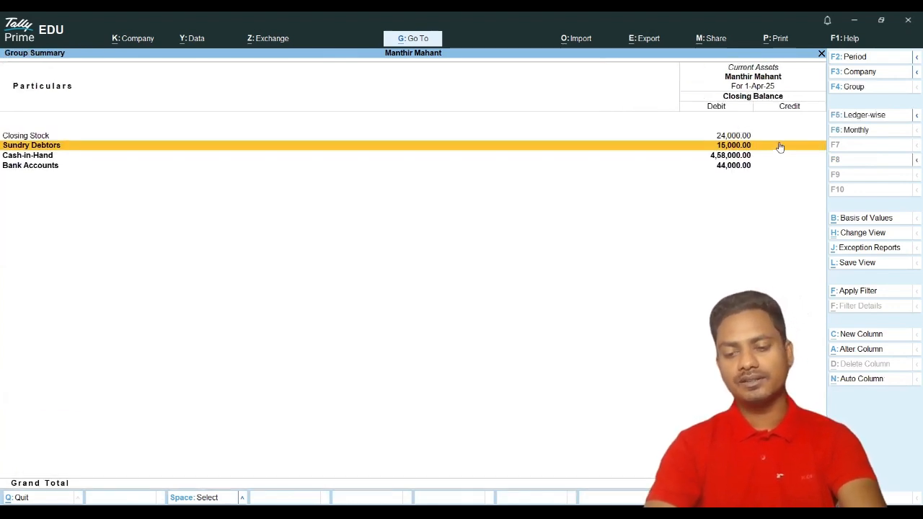
{"action": "key", "text": "Escape"}
{"action": "key", "text": "Escape"}
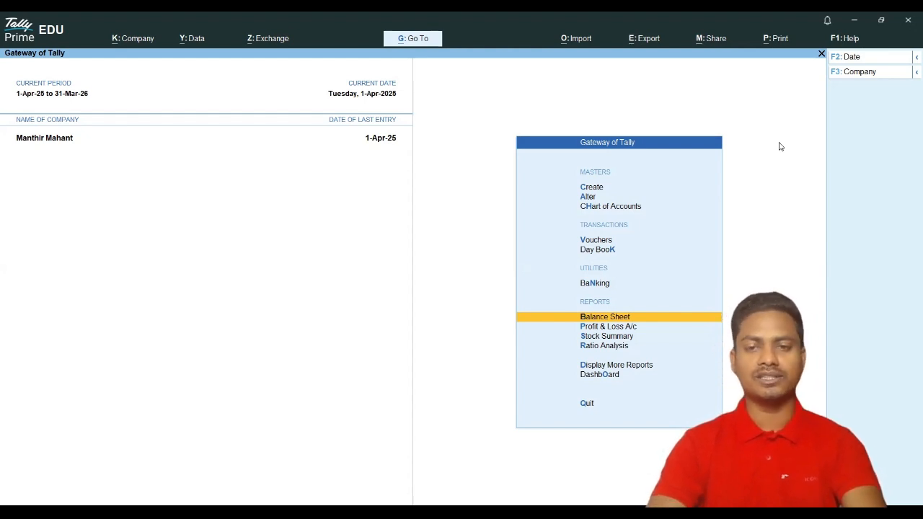
Step: Start a journal debiting Mohan Store 15,000 against pending bill 01
{"action": "key", "text": "Up"}
{"action": "key", "text": "Up"}
{"action": "key", "text": "Up"}
{"action": "key", "text": "Return"}
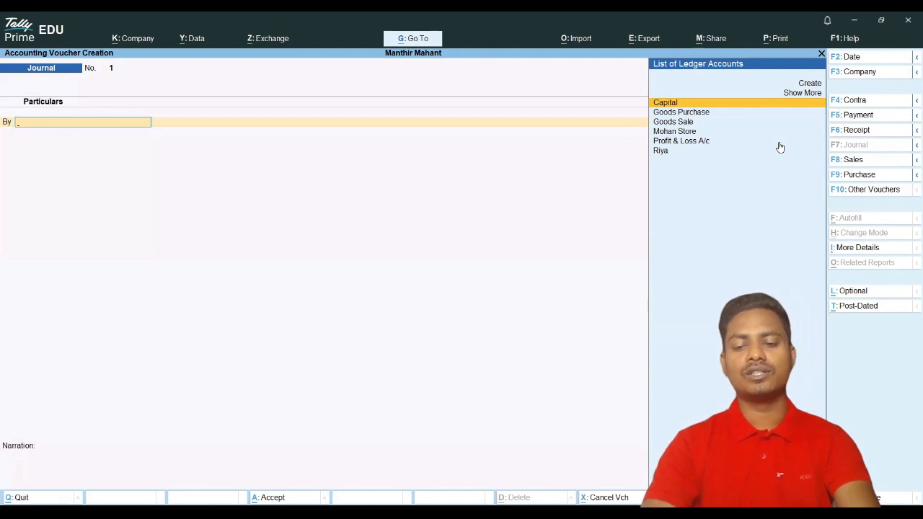
{"action": "key", "text": "Down"}
{"action": "key", "text": "Down"}
{"action": "key", "text": "Down"}
{"action": "key", "text": "Return"}
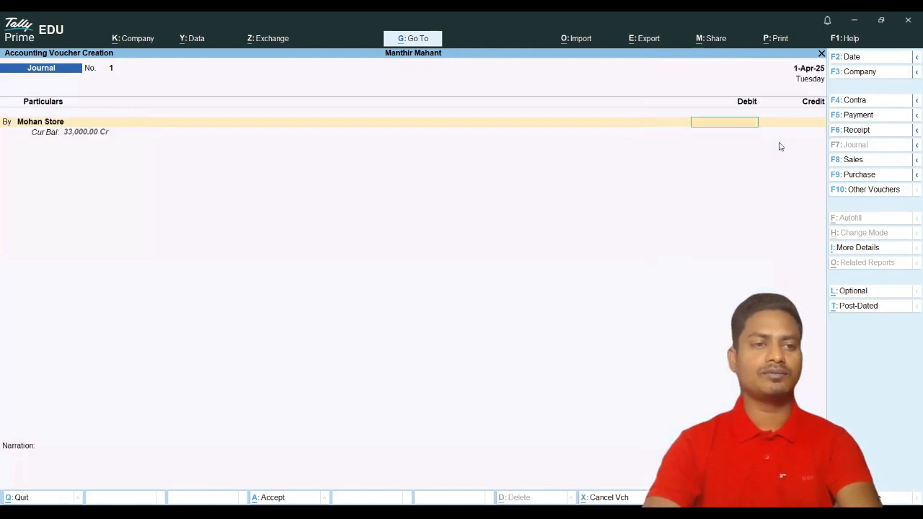
{"action": "type", "text": "15000"}
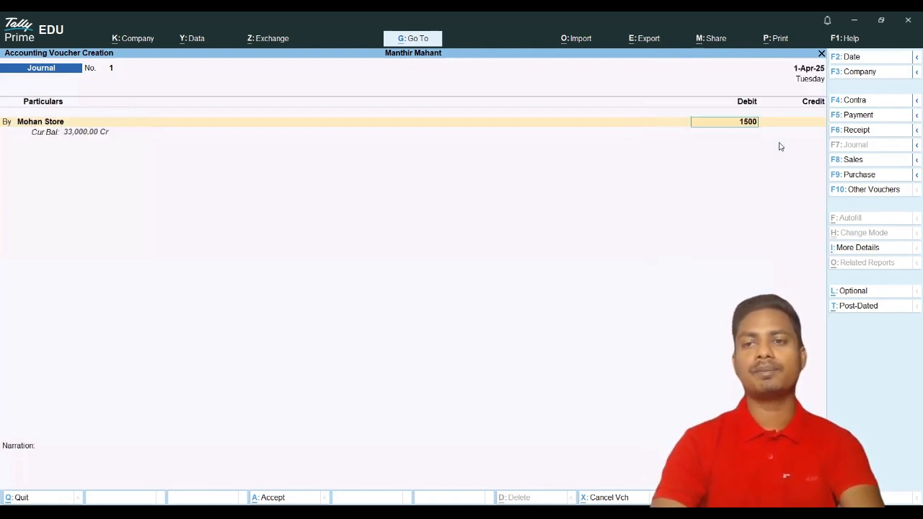
{"action": "key", "text": "Return"}
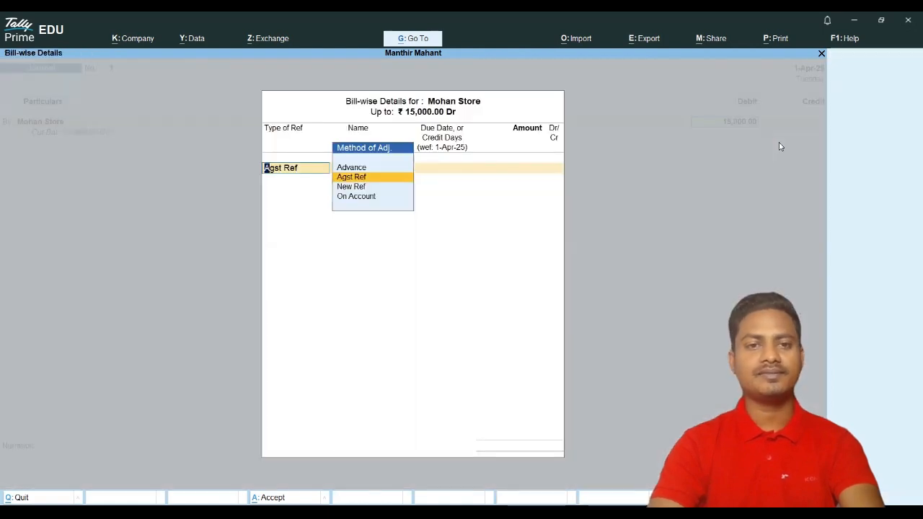
{"action": "key", "text": "Return"}
{"action": "key", "text": "Return"}
{"action": "key", "text": "Return"}
{"action": "key", "text": "Return"}
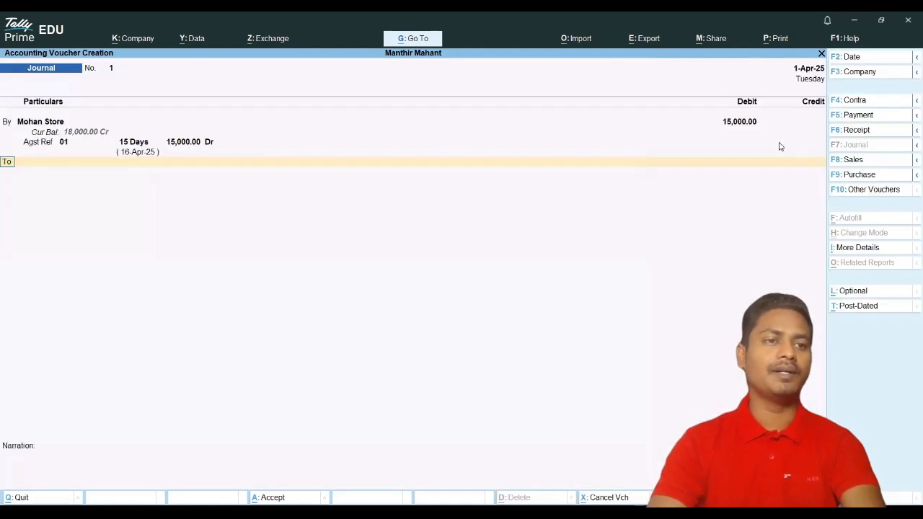
Step: Credit Riya 15,000 against pending bill 1 and save the journal
{"action": "key", "text": "Down"}
{"action": "key", "text": "Down"}
{"action": "key", "text": "Down"}
{"action": "key", "text": "Down"}
{"action": "key", "text": "Down"}
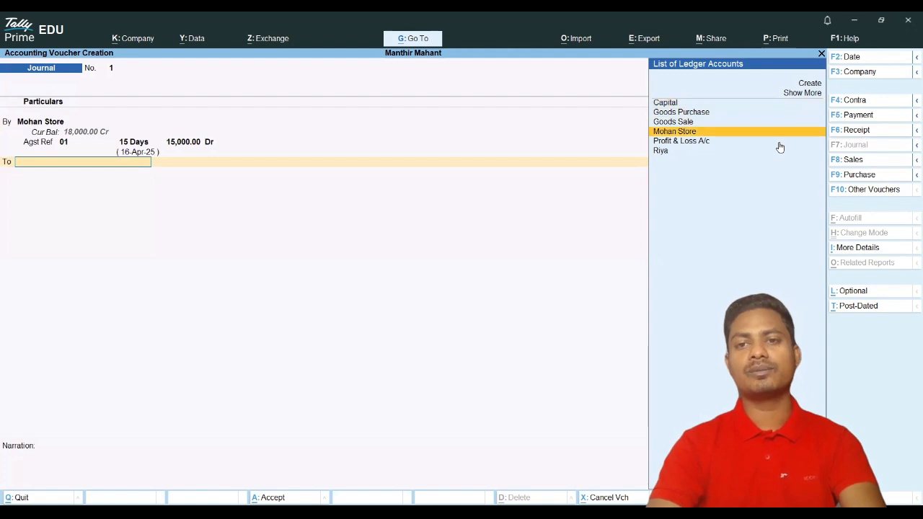
{"action": "key", "text": "Return"}
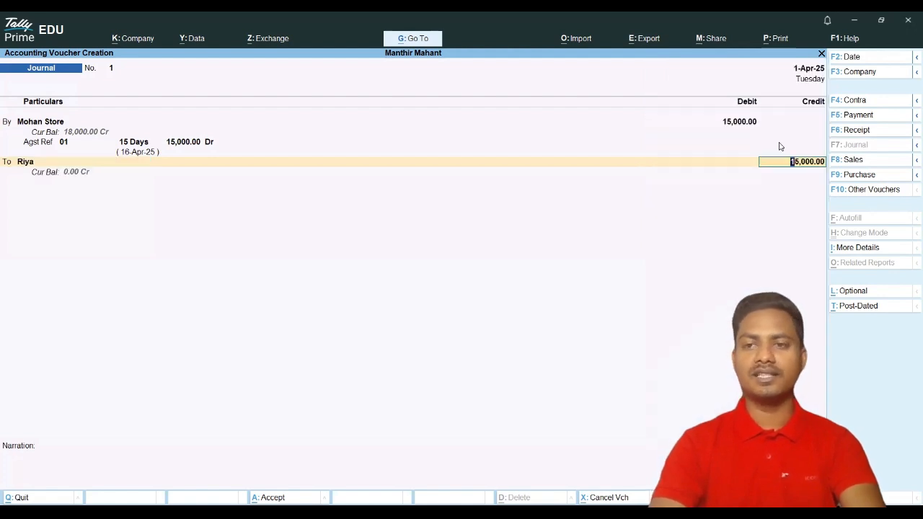
{"action": "key", "text": "Return"}
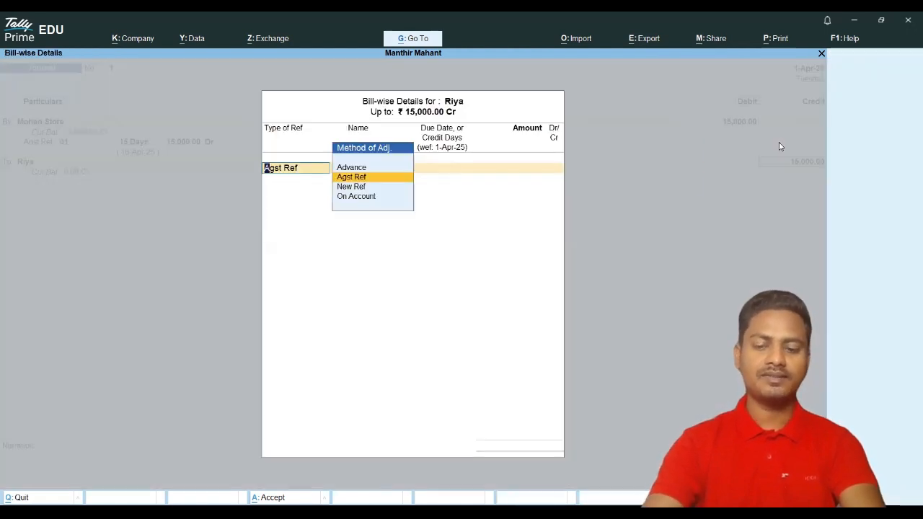
{"action": "key", "text": "Return"}
{"action": "key", "text": "Return"}
{"action": "key", "text": "Return"}
{"action": "key", "text": "Return"}
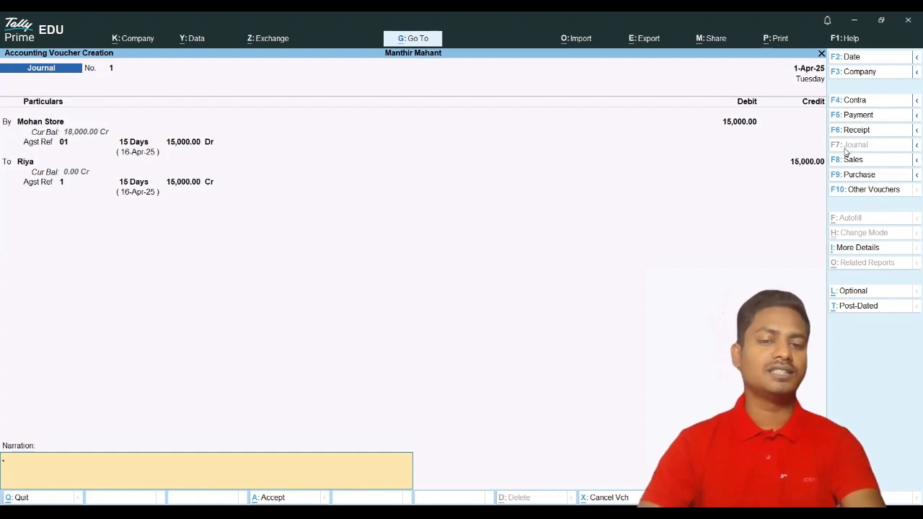
{"action": "key", "text": "Return"}
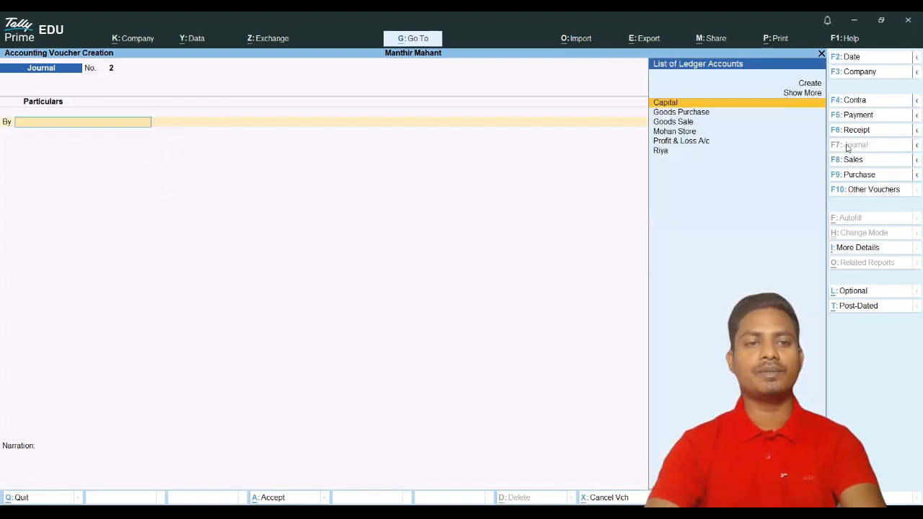
Step: Open the Balance Sheet and drill into Mohan Store's April vouchers under Sundry Creditors
{"action": "key", "text": "Escape"}
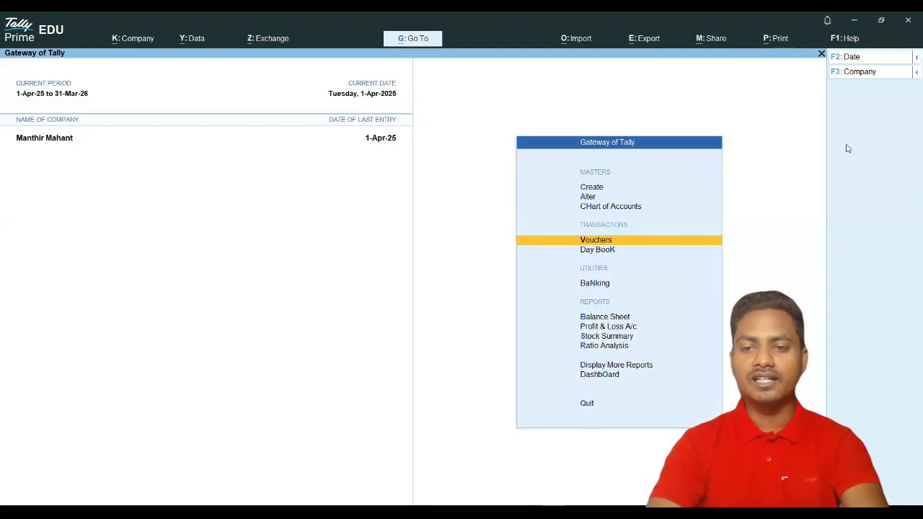
{"action": "key", "text": "Down"}
{"action": "key", "text": "Down"}
{"action": "key", "text": "Return"}
{"action": "key", "text": "Down"}
{"action": "key", "text": "Down"}
{"action": "key", "text": "Down"}
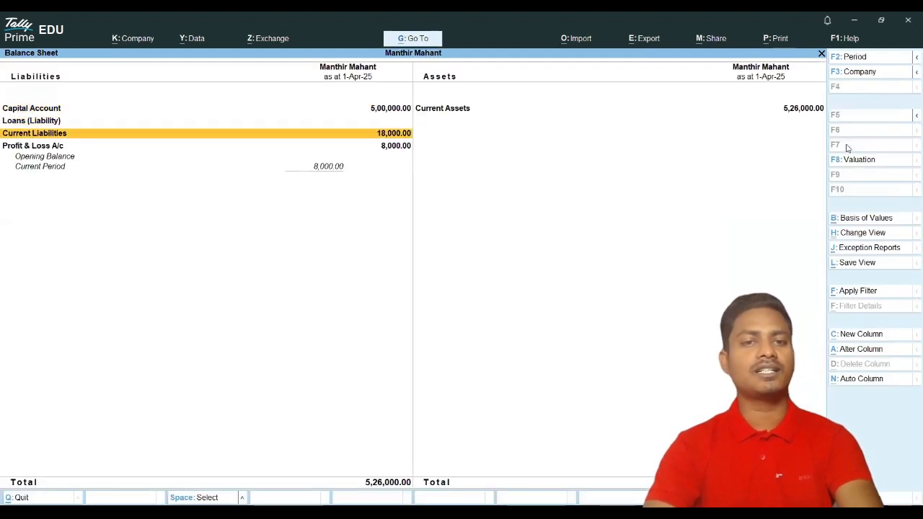
{"action": "key", "text": "Up"}
{"action": "key", "text": "Return"}
{"action": "key", "text": "Return"}
{"action": "key", "text": "Return"}
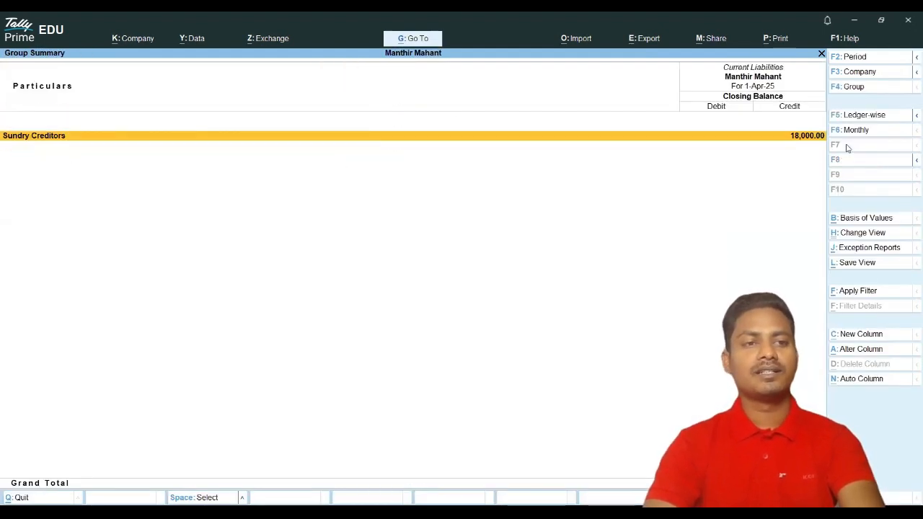
{"action": "key", "text": "Return"}
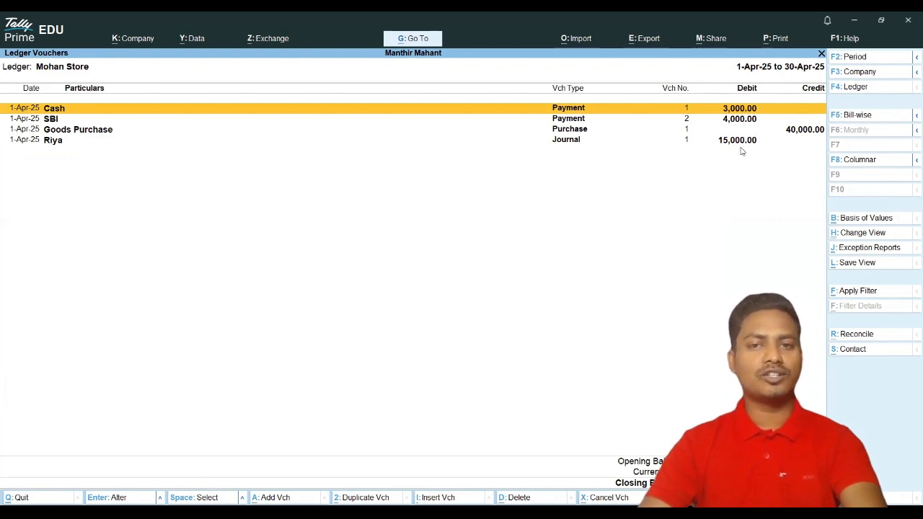
{"action": "key", "text": "Escape"}
{"action": "key", "text": "Escape"}
{"action": "key", "text": "Escape"}
{"action": "key", "text": "Escape"}
Step: Review the Current Assets groups down to Sundry Debtors, then close back to the Gateway
{"action": "key", "text": "Right"}
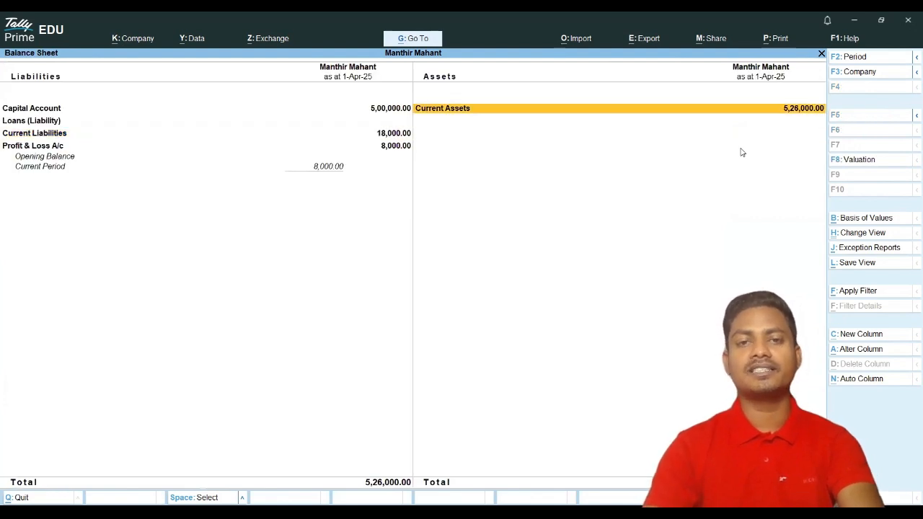
{"action": "key", "text": "Return"}
{"action": "key", "text": "Down"}
{"action": "key", "text": "Down"}
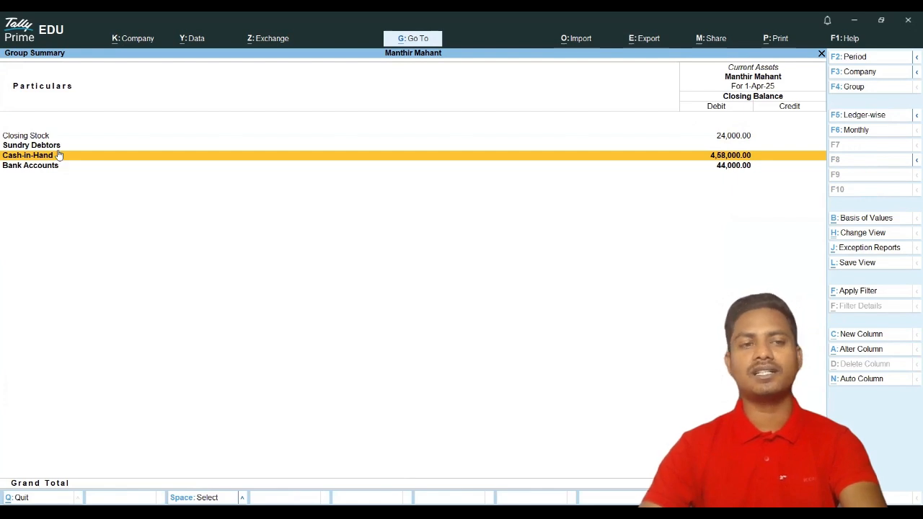
{"action": "left_click", "coordinate": [590, 146]}
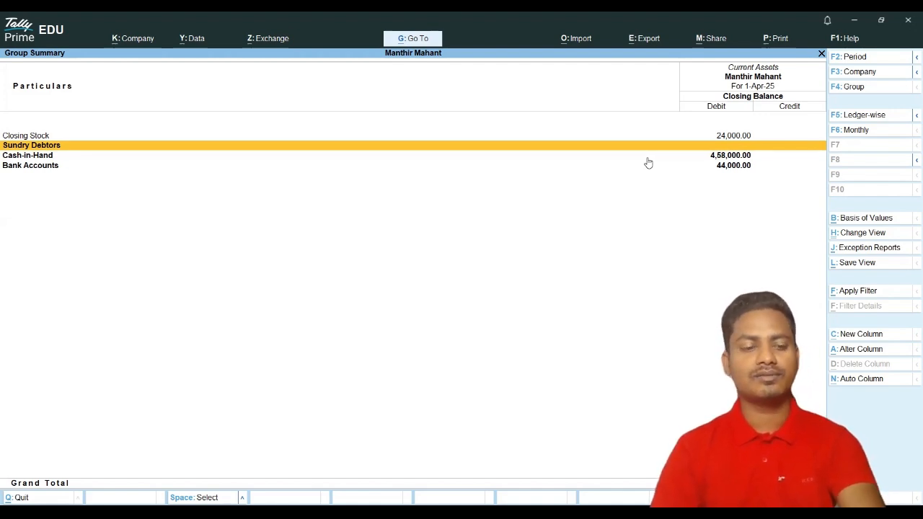
{"action": "key", "text": "Escape"}
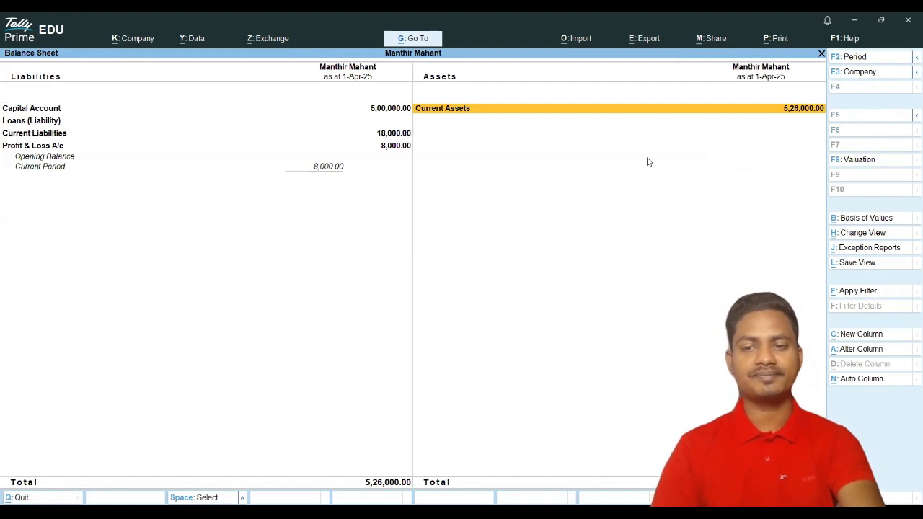
{"action": "key", "text": "Escape"}
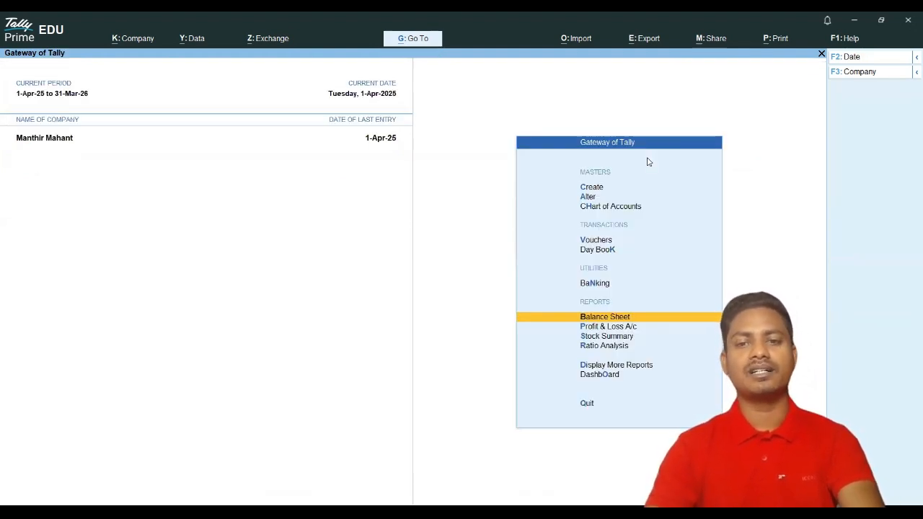
Step: Switch the new voucher between Sales and Purchase types, then leave without saving
{"action": "key", "text": "Up"}
{"action": "key", "text": "Up"}
{"action": "key", "text": "Up"}
{"action": "key", "text": "Return"}
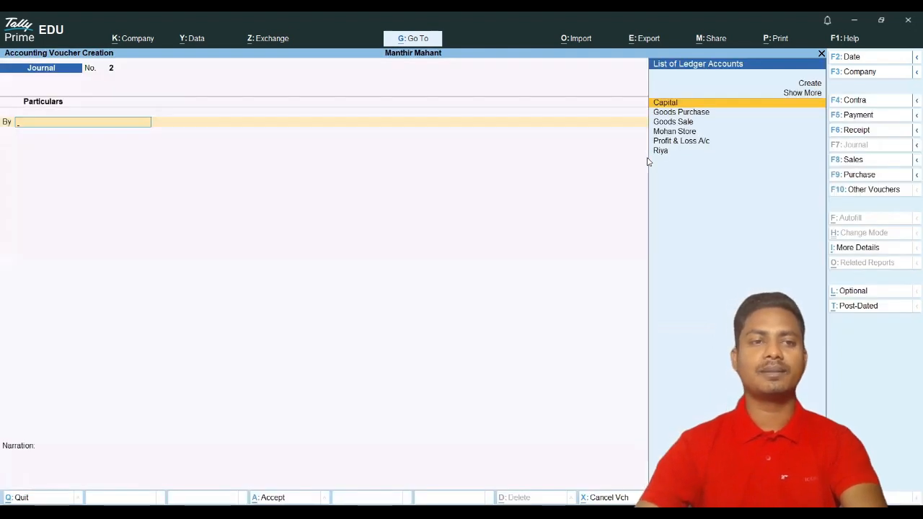
{"action": "left_click", "coordinate": [848, 163]}
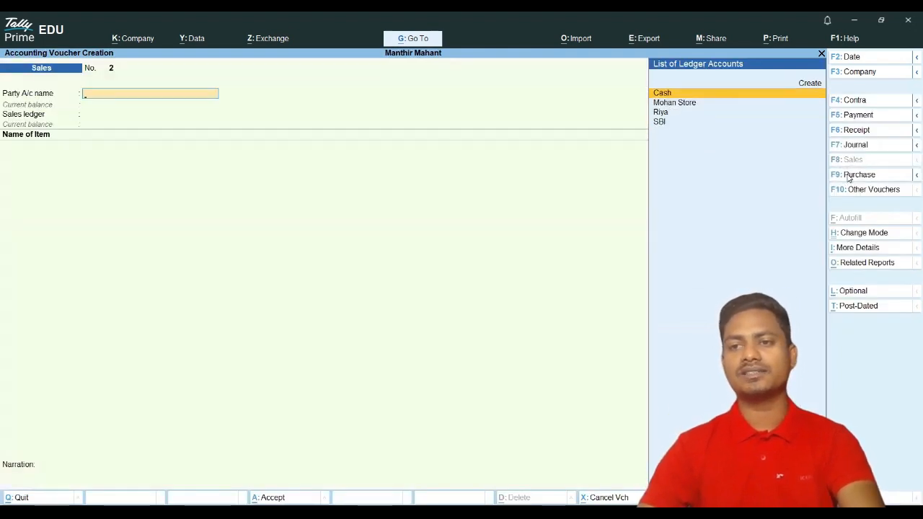
{"action": "left_click", "coordinate": [848, 175]}
{"action": "key", "text": "Escape"}
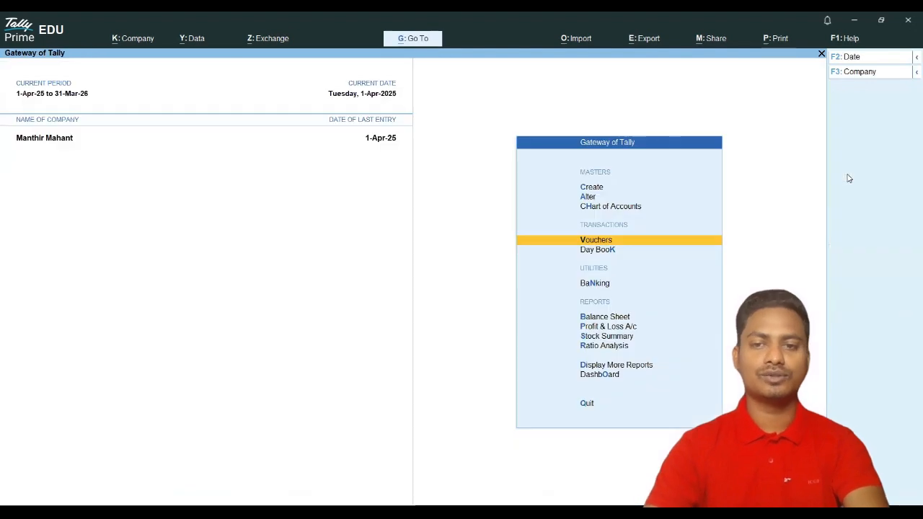
Step: Open Mohan Store's purchase voucher from the Day Book and view the supplier ledger details
{"action": "key", "text": "Down"}
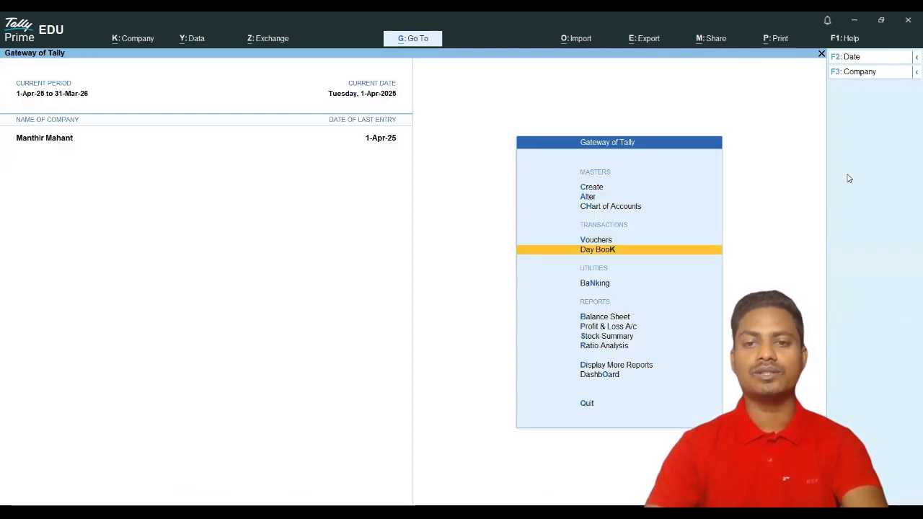
{"action": "key", "text": "Return"}
{"action": "key", "text": "Down"}
{"action": "key", "text": "Down"}
{"action": "key", "text": "Down"}
{"action": "key", "text": "Down"}
{"action": "key", "text": "Down"}
{"action": "key", "text": "Down"}
{"action": "key", "text": "Down"}
{"action": "key", "text": "Down"}
{"action": "key", "text": "Down"}
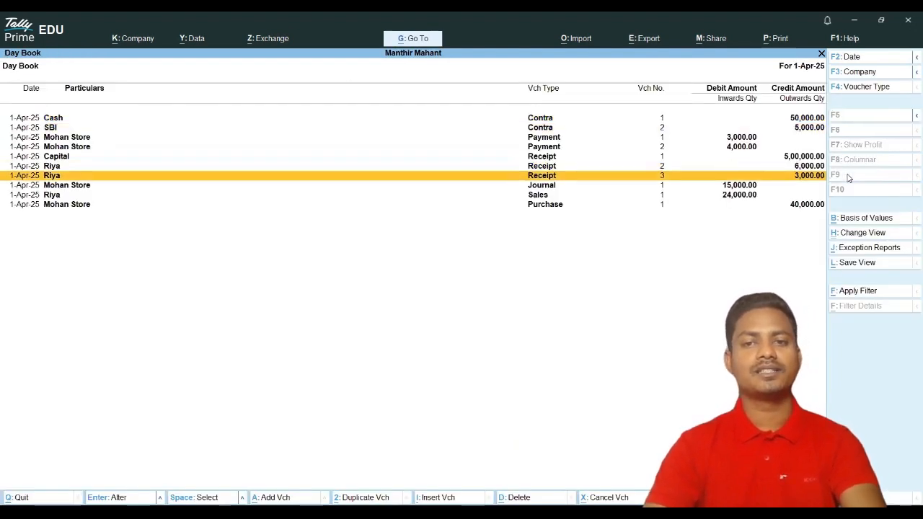
{"action": "key", "text": "Return"}
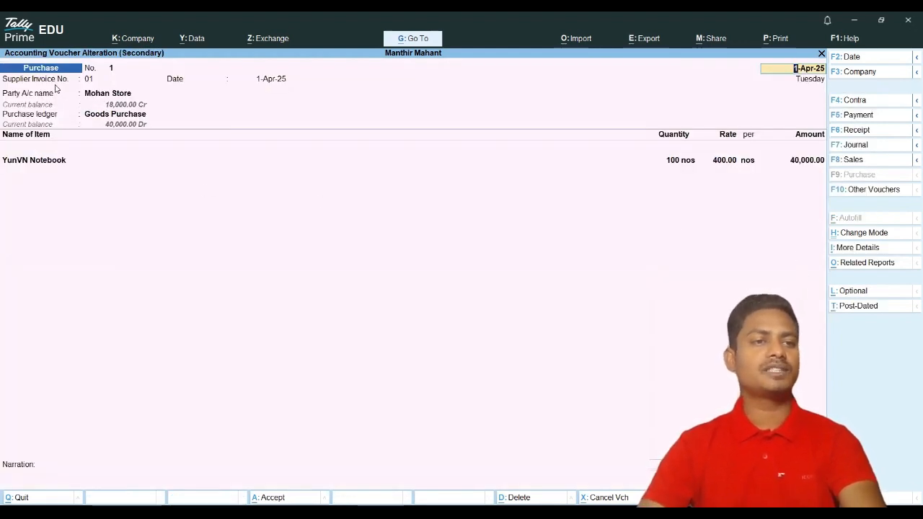
{"action": "key", "text": "Return"}
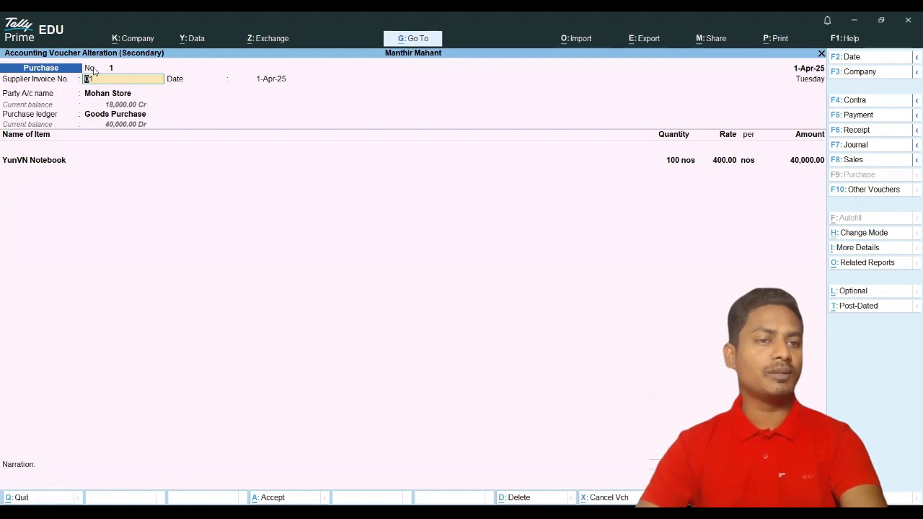
{"action": "key", "text": "Return"}
{"action": "key", "text": "Return"}
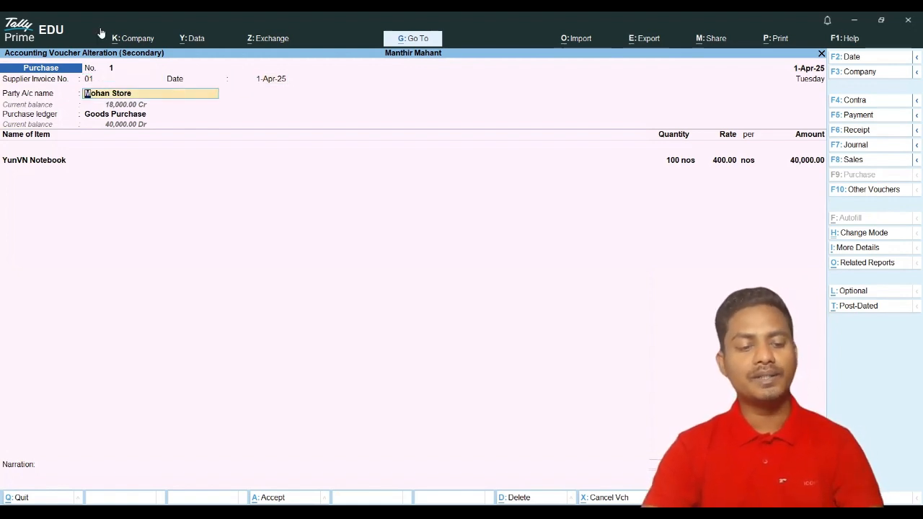
{"action": "key", "text": "ctrl+Return"}
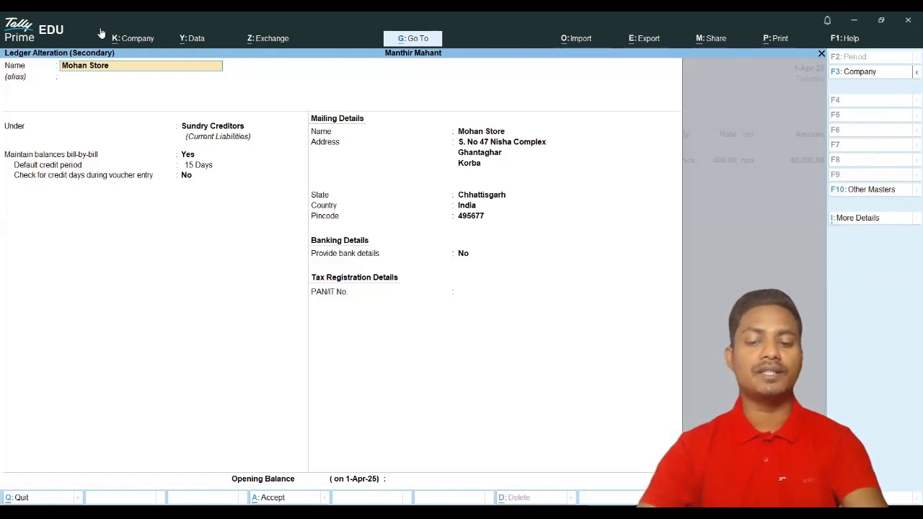
{"action": "key", "text": "Escape"}
{"action": "key", "text": "Return"}
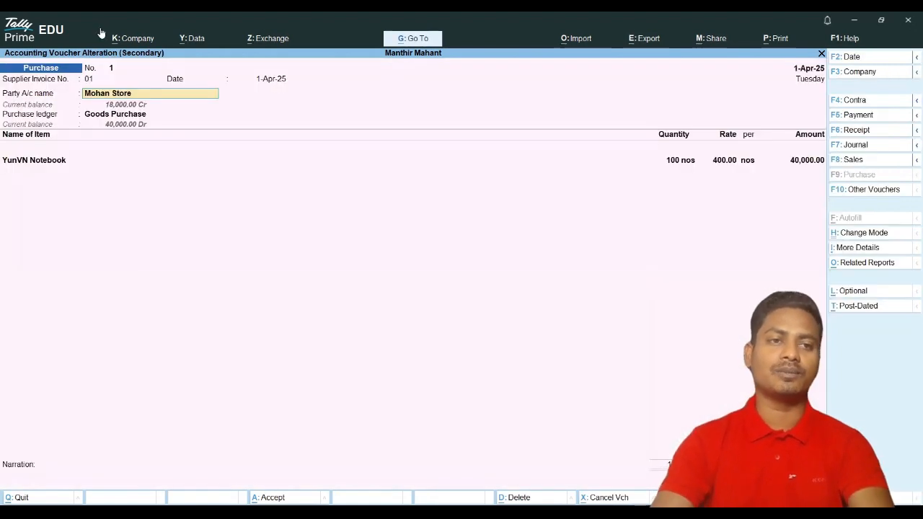
Step: Step through the receipt details, accept the purchase unchanged, then open Riya's sales voucher
{"action": "key", "text": "Return"}
{"action": "key", "text": "Return"}
{"action": "key", "text": "Return"}
{"action": "key", "text": "Return"}
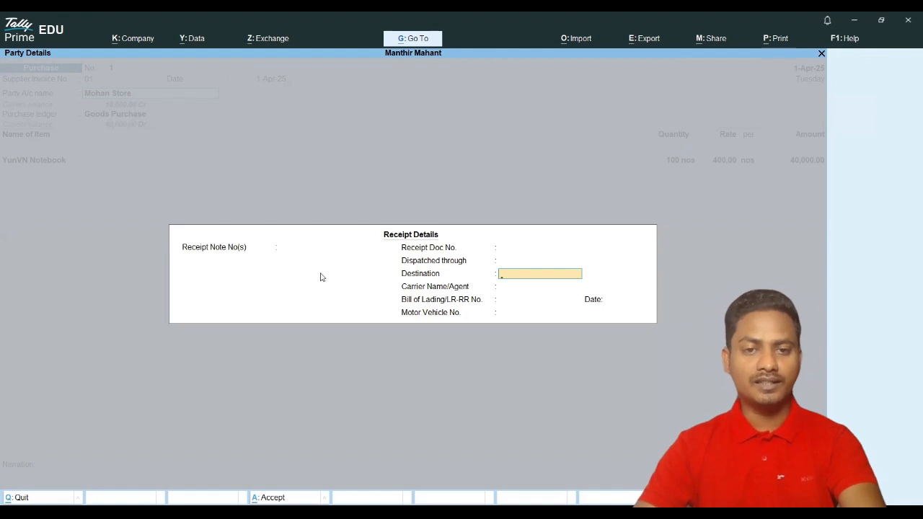
{"action": "key", "text": "Return"}
{"action": "key", "text": "Return"}
{"action": "key", "text": "Return"}
{"action": "key", "text": "Return"}
{"action": "key", "text": "Return"}
{"action": "key", "text": "Return"}
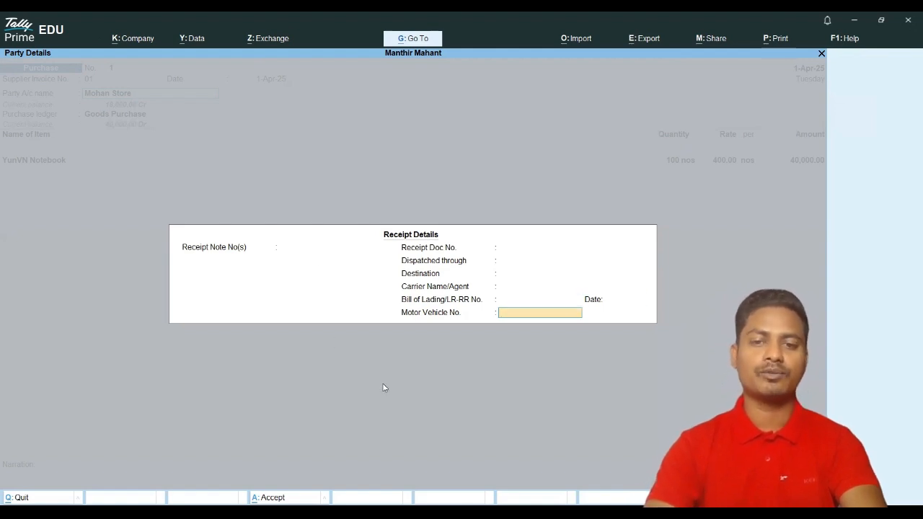
{"action": "key", "text": "Return"}
{"action": "key", "text": "Return"}
{"action": "key", "text": "Return"}
{"action": "key", "text": "Return"}
{"action": "key", "text": "Return"}
{"action": "key", "text": "Return"}
{"action": "key", "text": "Return"}
{"action": "key", "text": "Return"}
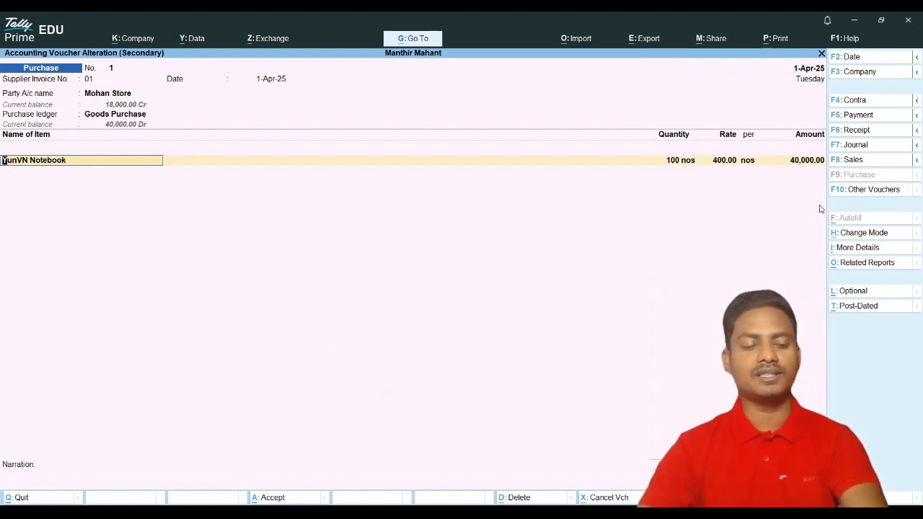
{"action": "key", "text": "ctrl+a"}
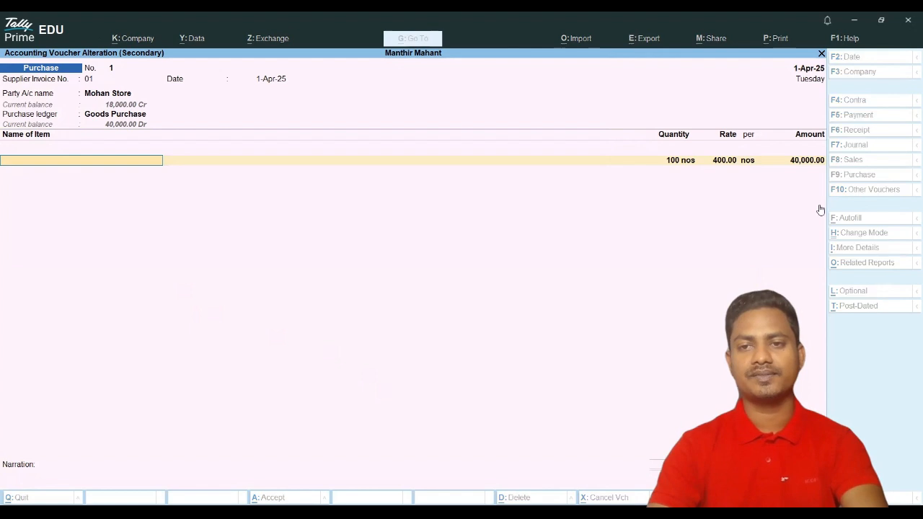
{"action": "key", "text": "Up"}
{"action": "key", "text": "Return"}
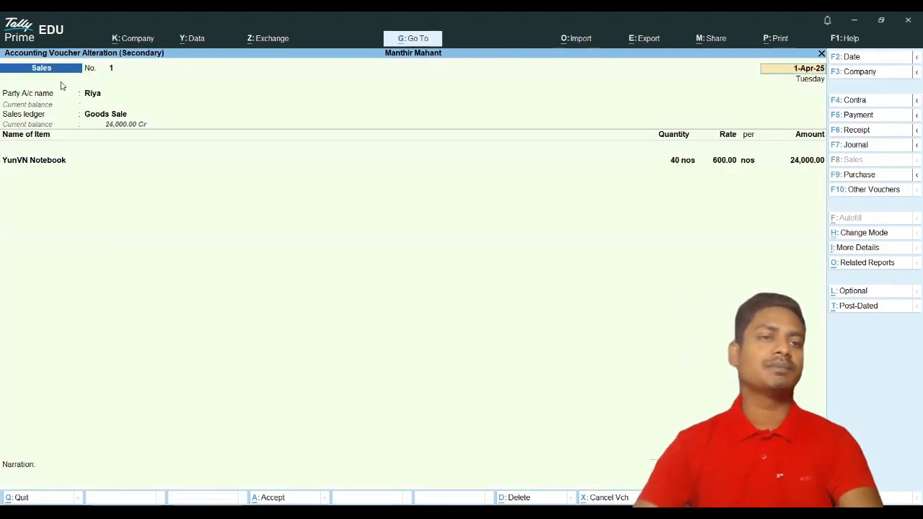
Step: Inspect the customer's and Goods Sale ledger details on Sales voucher No. 1
{"action": "left_click", "coordinate": [94, 100]}
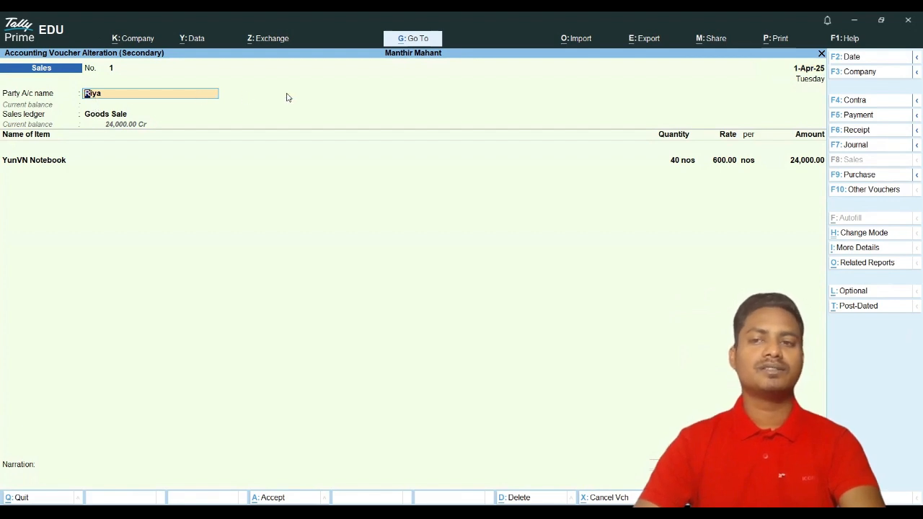
{"action": "left_click", "coordinate": [100, 117]}
{"action": "left_click", "coordinate": [98, 98]}
{"action": "key", "text": "ctrl+Return"}
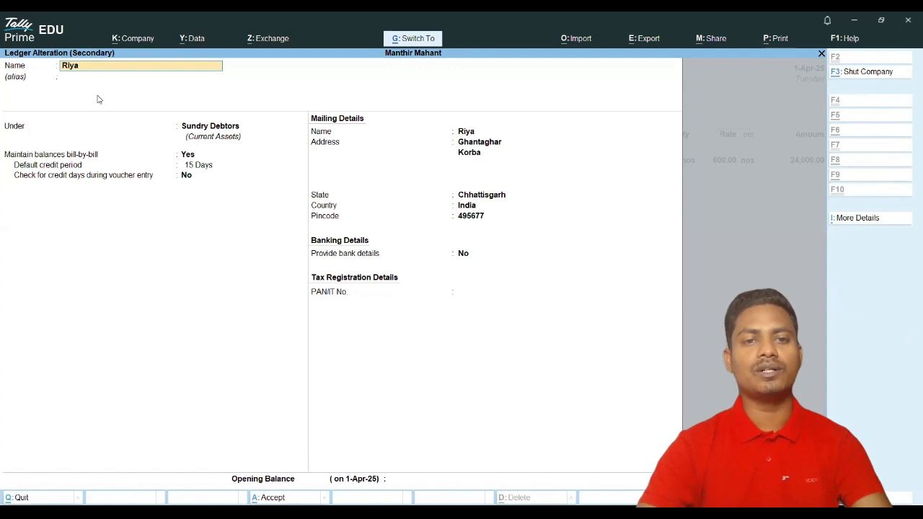
{"action": "key", "text": "Escape"}
{"action": "key", "text": "Return"}
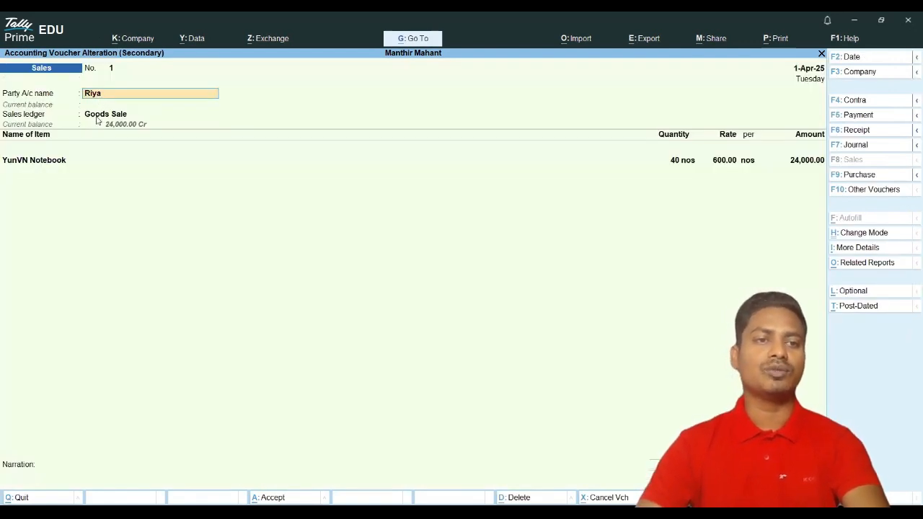
{"action": "left_click", "coordinate": [97, 118]}
{"action": "key", "text": "ctrl+Return"}
{"action": "key", "text": "Escape"}
{"action": "key", "text": "Return"}
Step: Rename the 24,000 new bill reference to BNO001, clearing the 15-day credit period
{"action": "left_click", "coordinate": [51, 167]}
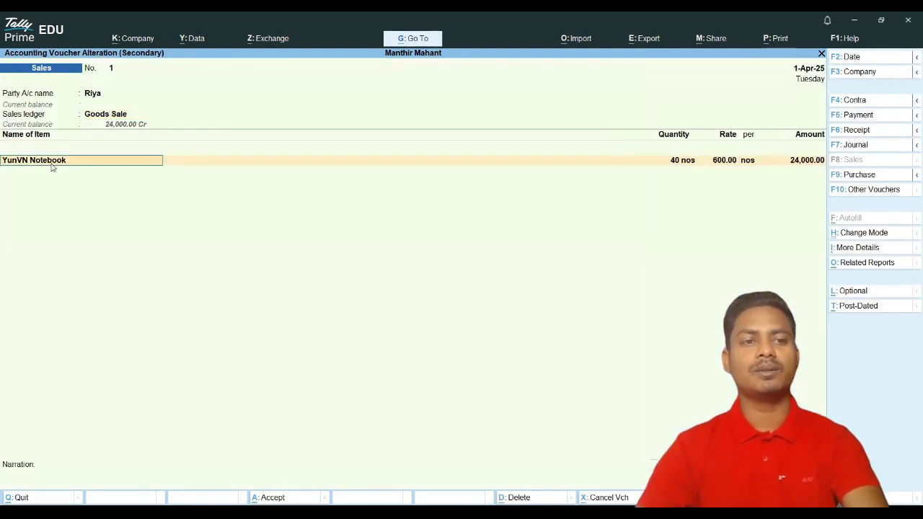
{"action": "key", "text": "Return"}
{"action": "key", "text": "Return"}
{"action": "key", "text": "Return"}
{"action": "key", "text": "Return"}
{"action": "key", "text": "Return"}
{"action": "key", "text": "Return"}
{"action": "key", "text": "Return"}
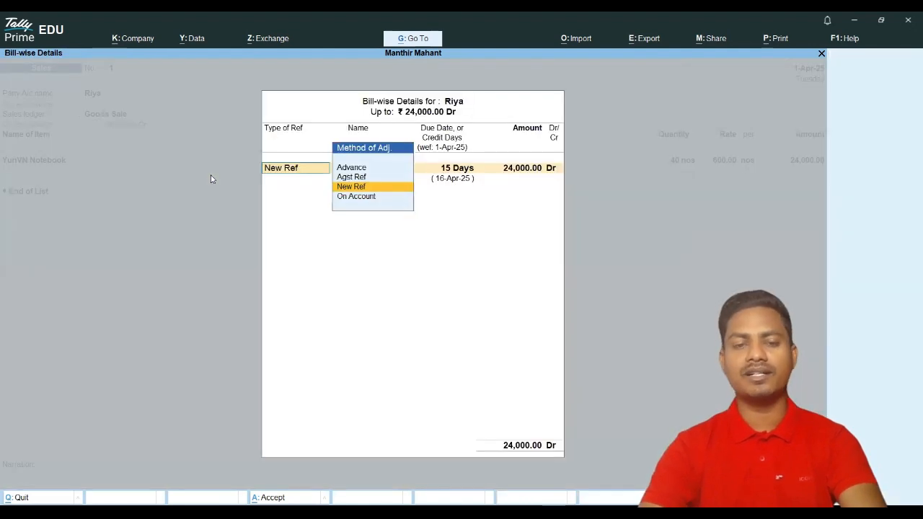
{"action": "key", "text": "Return"}
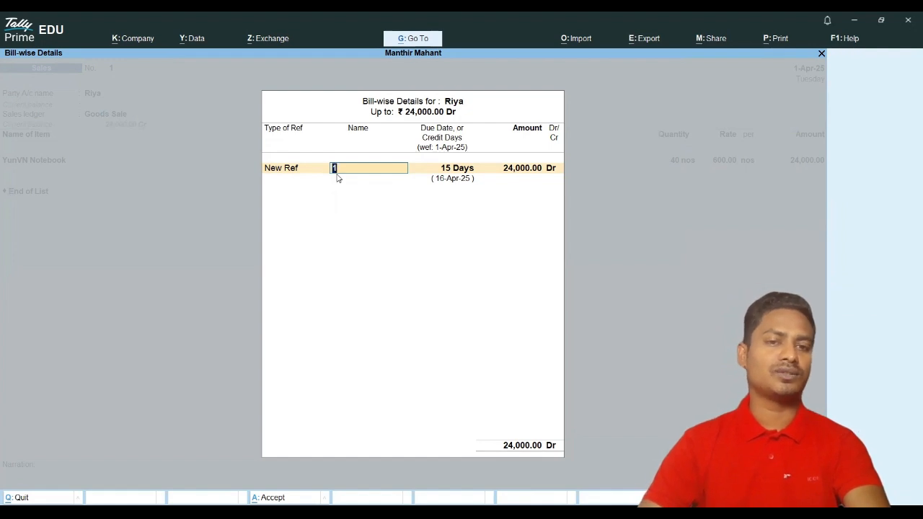
{"action": "key", "text": "Return"}
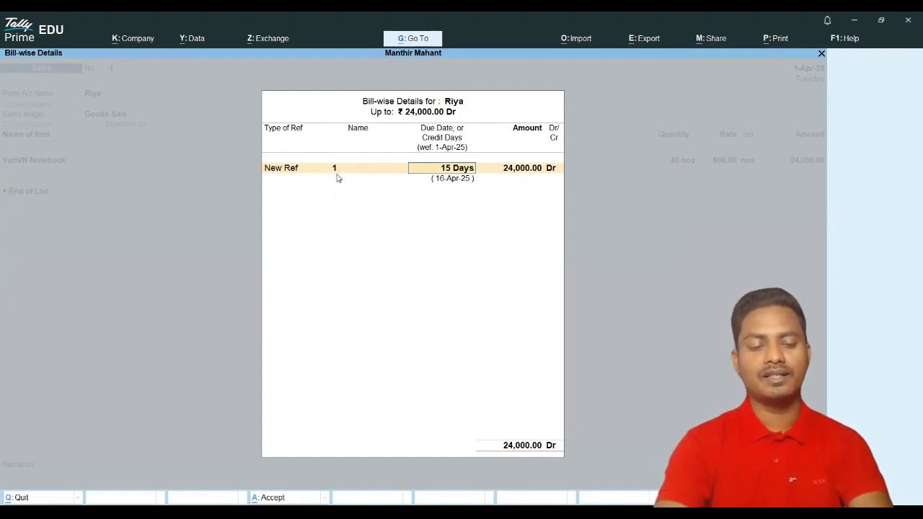
{"action": "key", "text": "BackSpace"}
{"action": "key", "text": "BackSpace"}
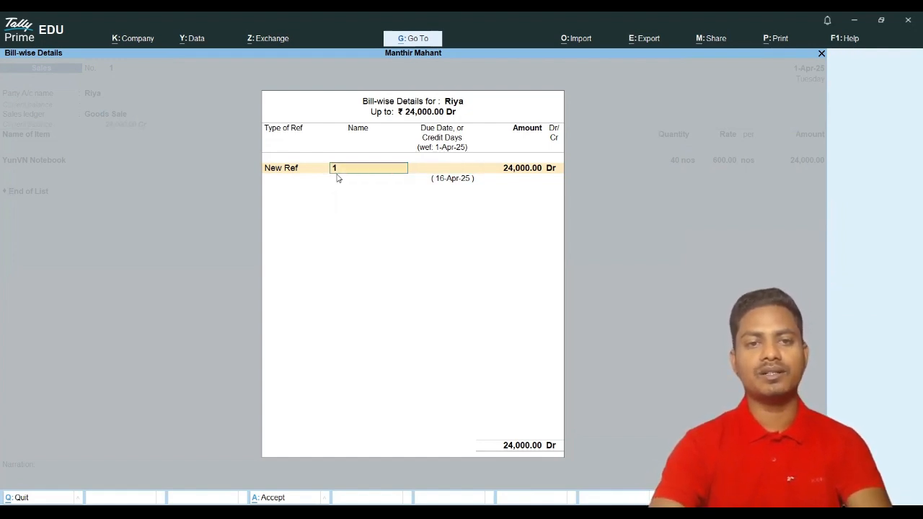
{"action": "type", "text": "BNO001"}
{"action": "key", "text": "Return"}
{"action": "key", "text": "Return"}
{"action": "key", "text": "Return"}
{"action": "key", "text": "Return"}
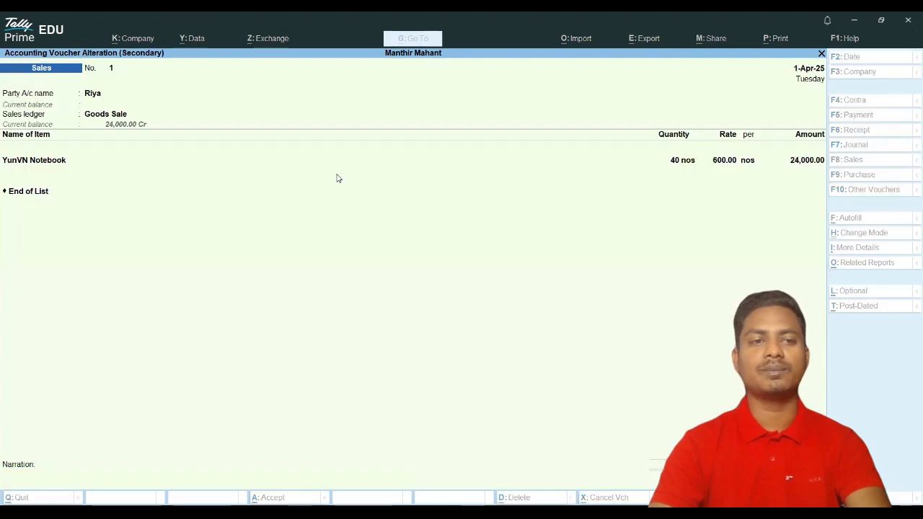
Step: Start a new sales voucher for Riya, then abandon it
{"action": "key", "text": "Escape"}
{"action": "key", "text": "Escape"}
{"action": "key", "text": "Escape"}
{"action": "key", "text": "Down"}
{"action": "key", "text": "Down"}
{"action": "key", "text": "Down"}
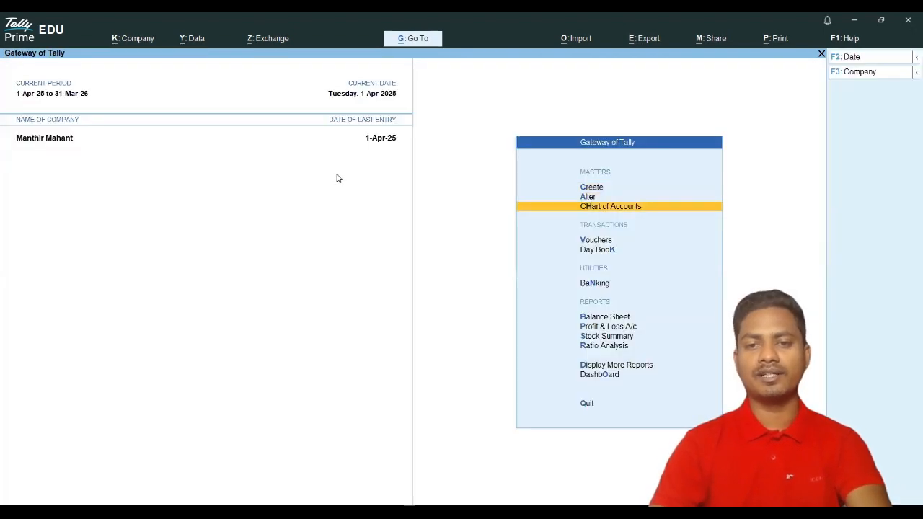
{"action": "key", "text": "Return"}
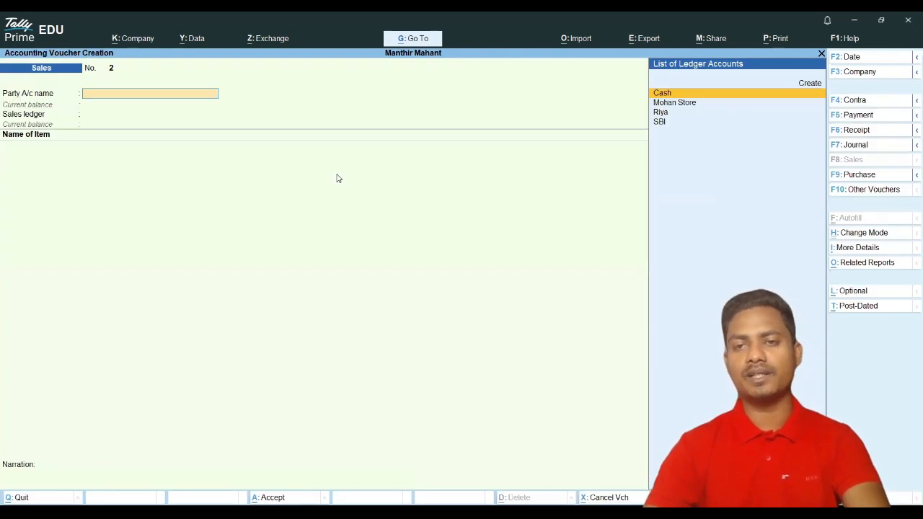
{"action": "key", "text": "Down"}
{"action": "key", "text": "Down"}
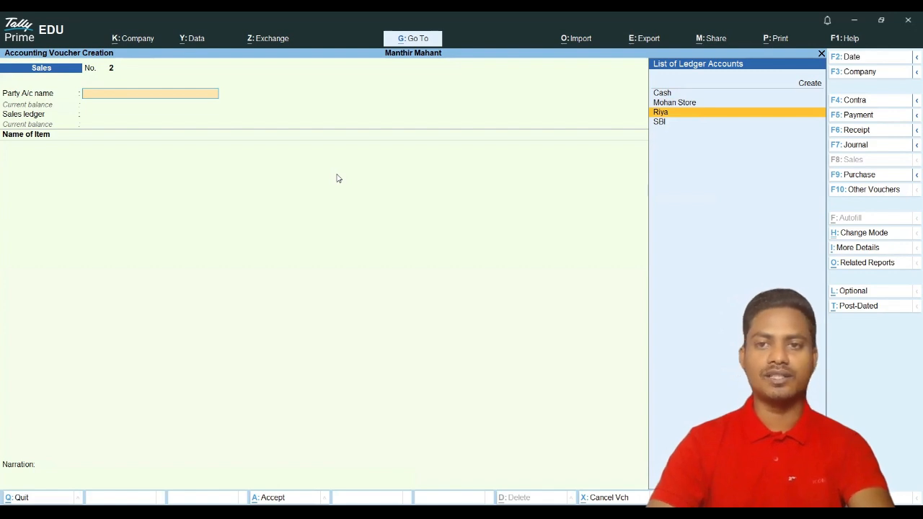
{"action": "key", "text": "Escape"}
{"action": "key", "text": "Escape"}
Step: Mark Mohan Store's 15,000 journal as Optional in the Day Book and save it
{"action": "key", "text": "Down"}
{"action": "key", "text": "Return"}
{"action": "key", "text": "Down"}
{"action": "key", "text": "Down"}
{"action": "key", "text": "Down"}
{"action": "key", "text": "Down"}
{"action": "key", "text": "Down"}
{"action": "key", "text": "Down"}
{"action": "key", "text": "Down"}
{"action": "key", "text": "Return"}
{"action": "left_click", "coordinate": [834, 292]}
{"action": "key", "text": "ctrl+a"}
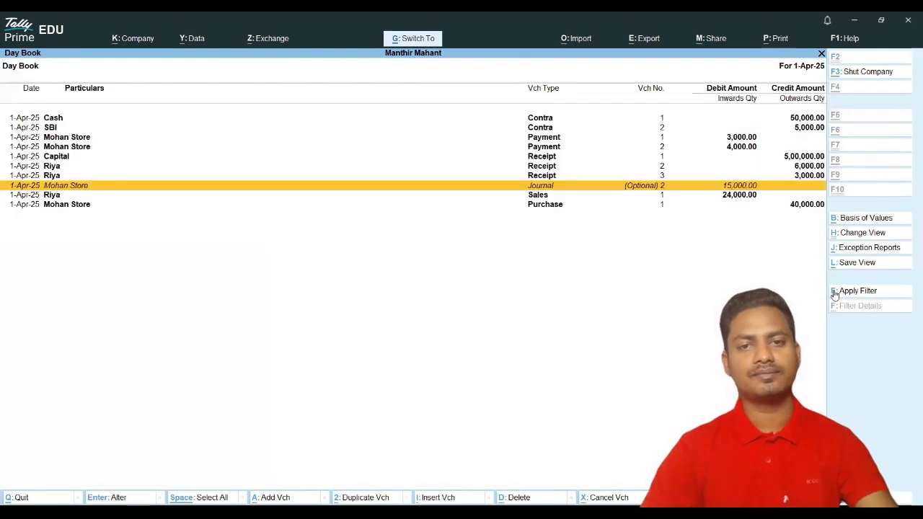
{"action": "key", "text": "Escape"}
Step: Check Current Assets down to Sundry Debtors in the Balance Sheet, then open Journal voucher No. 2
{"action": "key", "text": "Down"}
{"action": "key", "text": "Down"}
{"action": "key", "text": "Down"}
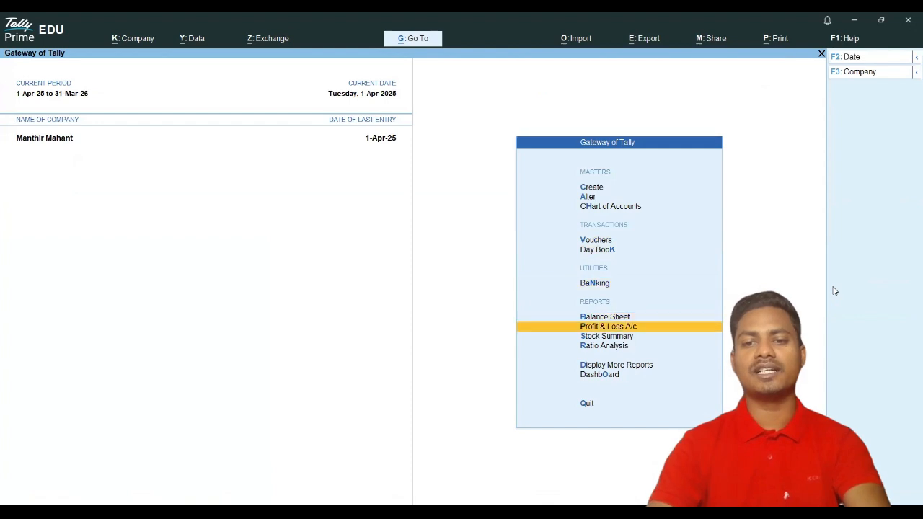
{"action": "key", "text": "Up"}
{"action": "key", "text": "Return"}
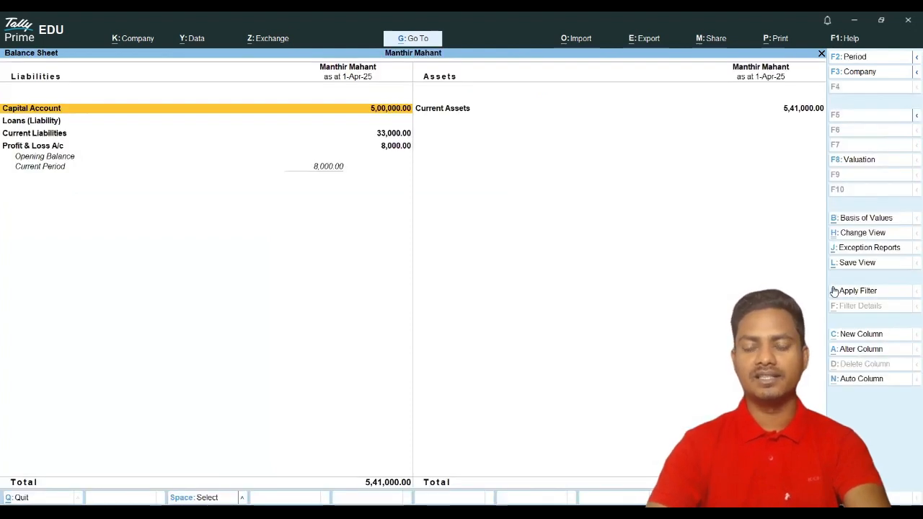
{"action": "key", "text": "Right"}
{"action": "key", "text": "Return"}
{"action": "key", "text": "Down"}
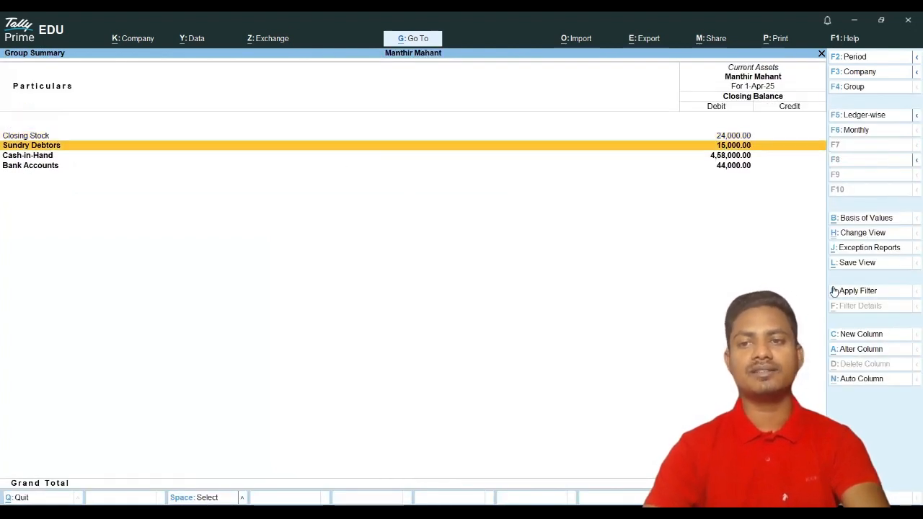
{"action": "key", "text": "Escape"}
{"action": "key", "text": "Escape"}
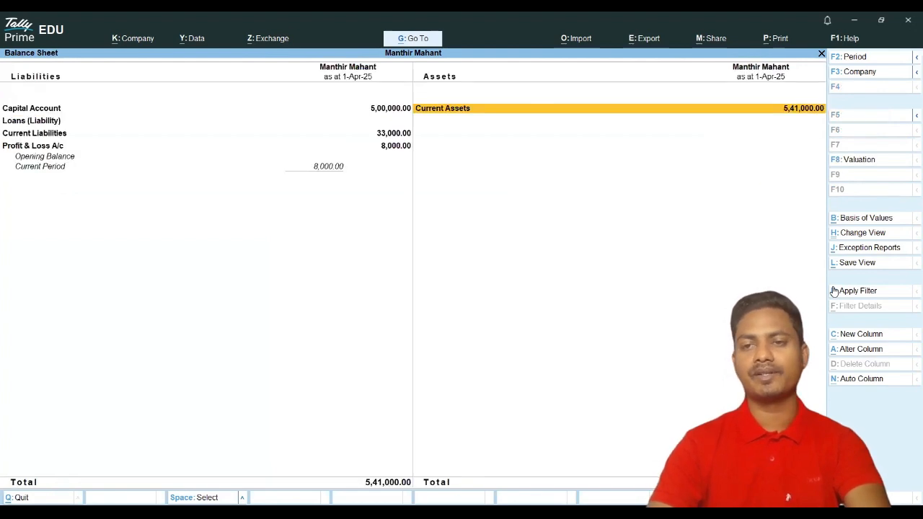
{"action": "key", "text": "Escape"}
{"action": "key", "text": "Escape"}
{"action": "key", "text": "Down"}
{"action": "key", "text": "Down"}
{"action": "key", "text": "Down"}
{"action": "key", "text": "Return"}
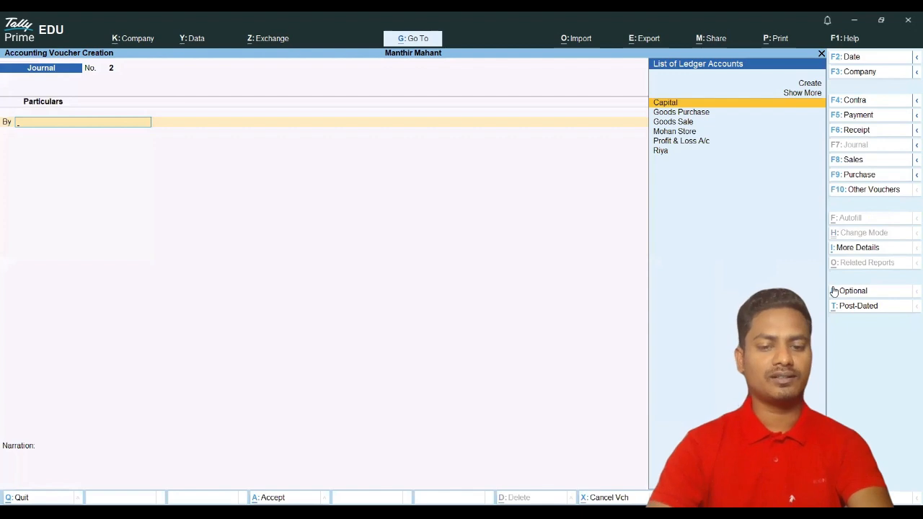
Step: Draft a Receipt into Cash from Riya for 6,000 against bill BNO001, leaving it unadjusted
{"action": "left_click", "coordinate": [854, 129]}
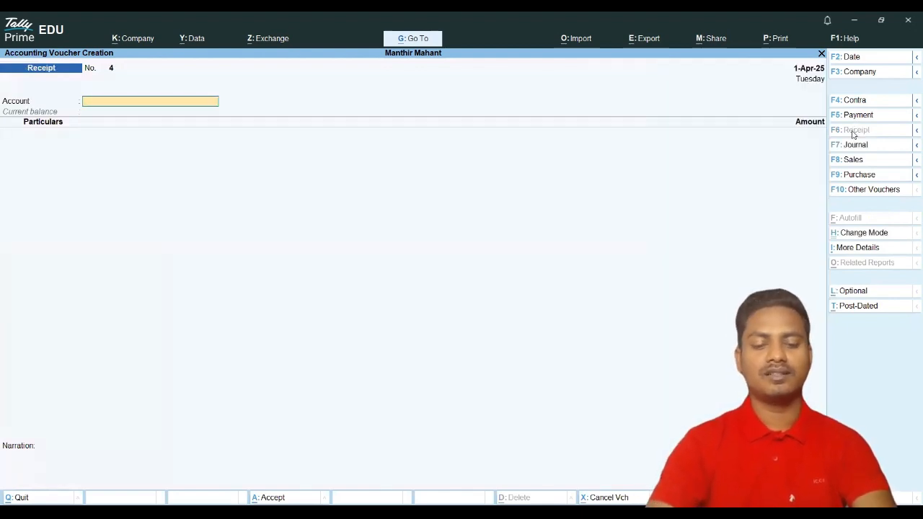
{"action": "type", "text": "c"}
{"action": "key", "text": "Return"}
{"action": "key", "text": "Down"}
{"action": "key", "text": "Down"}
{"action": "key", "text": "Down"}
{"action": "key", "text": "Down"}
{"action": "key", "text": "Down"}
{"action": "key", "text": "Down"}
{"action": "key", "text": "Down"}
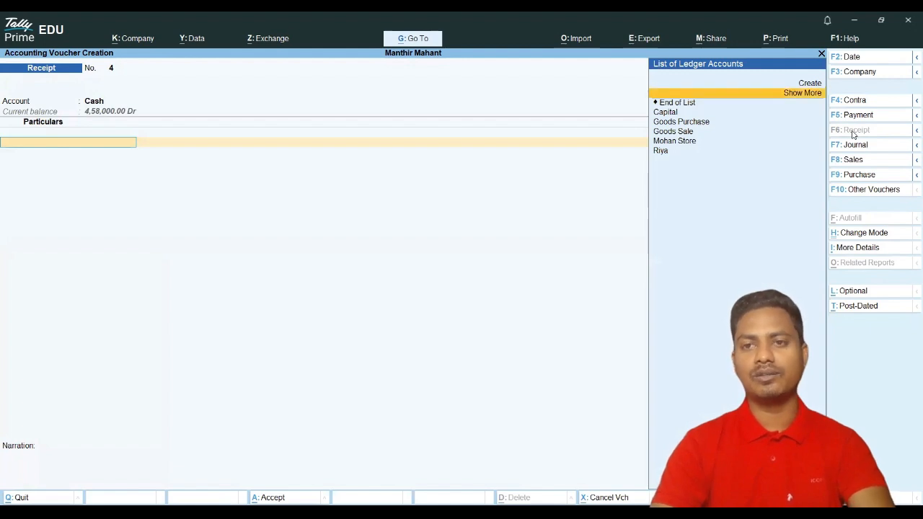
{"action": "key", "text": "Return"}
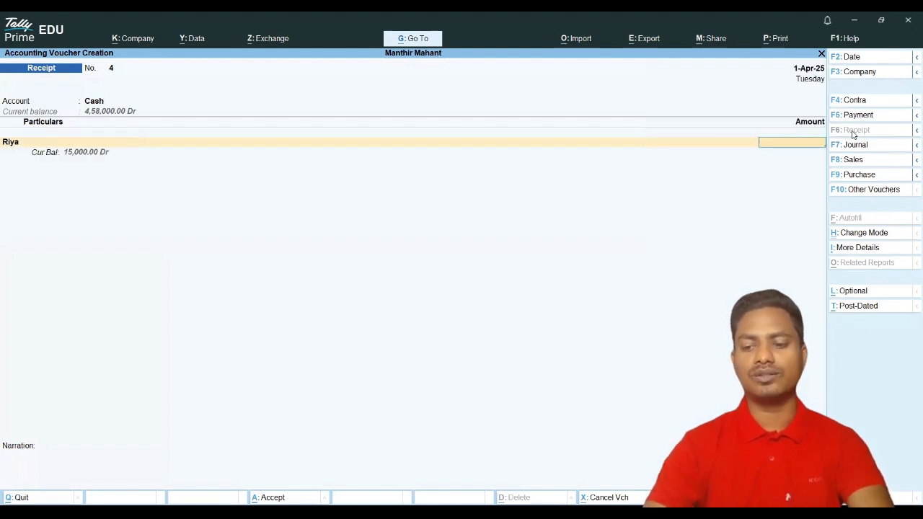
{"action": "key", "text": "Return"}
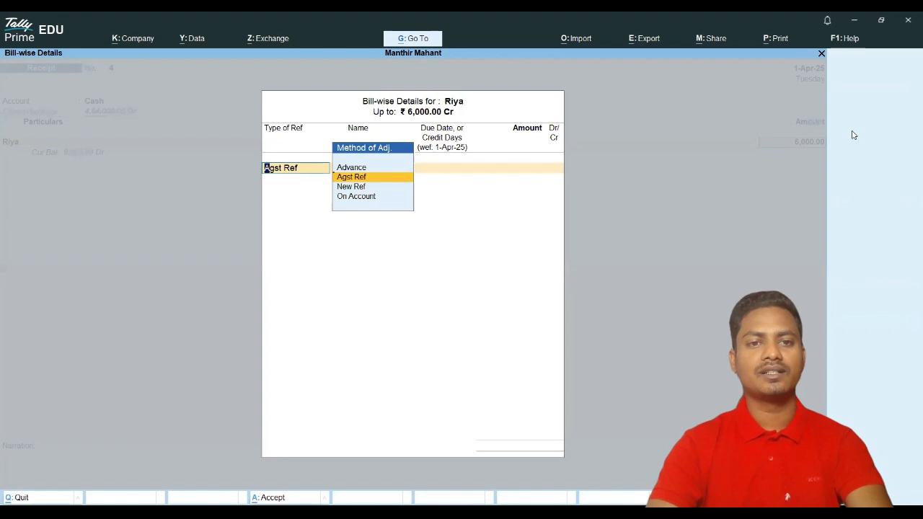
{"action": "key", "text": "Return"}
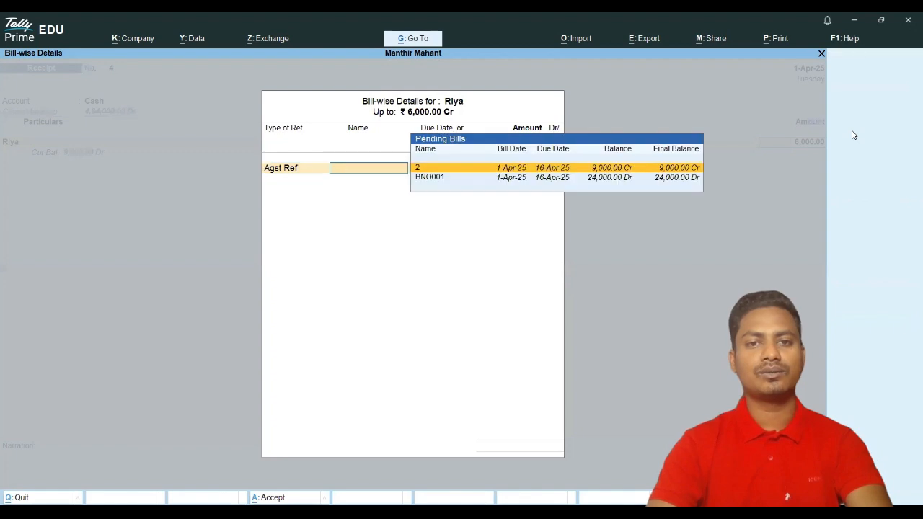
{"action": "left_click", "coordinate": [437, 178]}
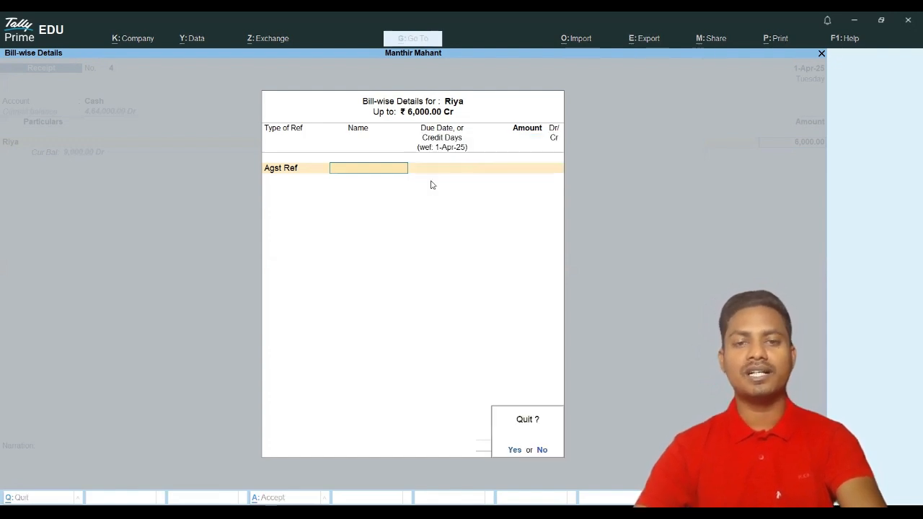
{"action": "left_click", "coordinate": [432, 185]}
Step: Discard the receipt and review Riya's sales voucher bill-wise details in the Day Book unchanged
{"action": "key", "text": "Escape"}
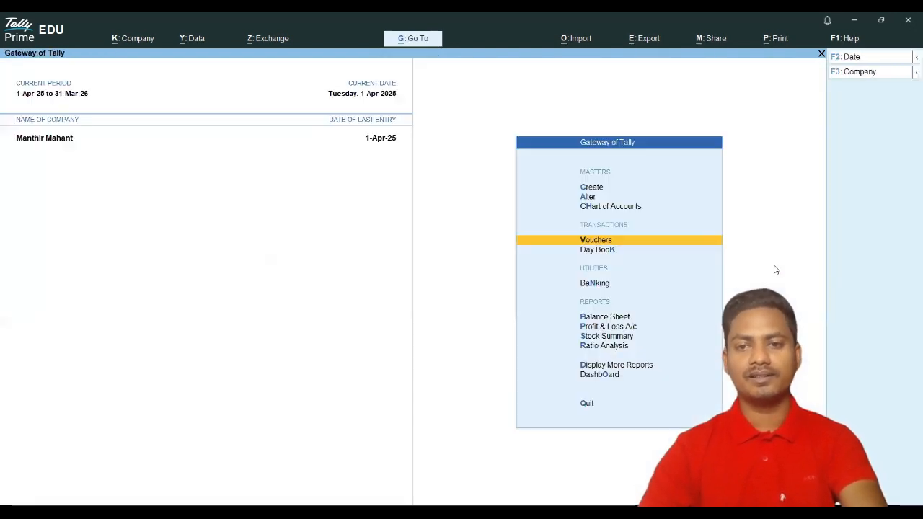
{"action": "key", "text": "k"}
{"action": "key", "text": "Down"}
{"action": "key", "text": "Down"}
{"action": "key", "text": "Down"}
{"action": "key", "text": "Down"}
{"action": "key", "text": "Down"}
{"action": "key", "text": "Down"}
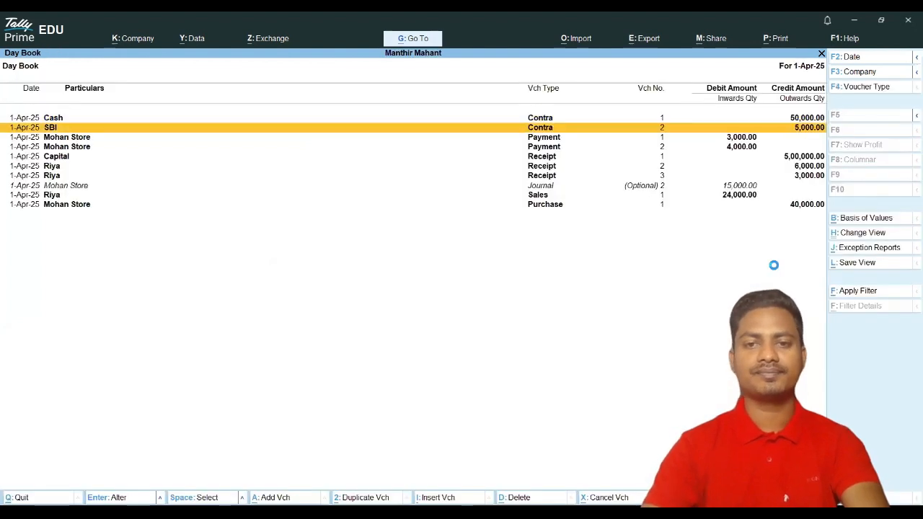
{"action": "key", "text": "Down"}
{"action": "key", "text": "Down"}
{"action": "key", "text": "Return"}
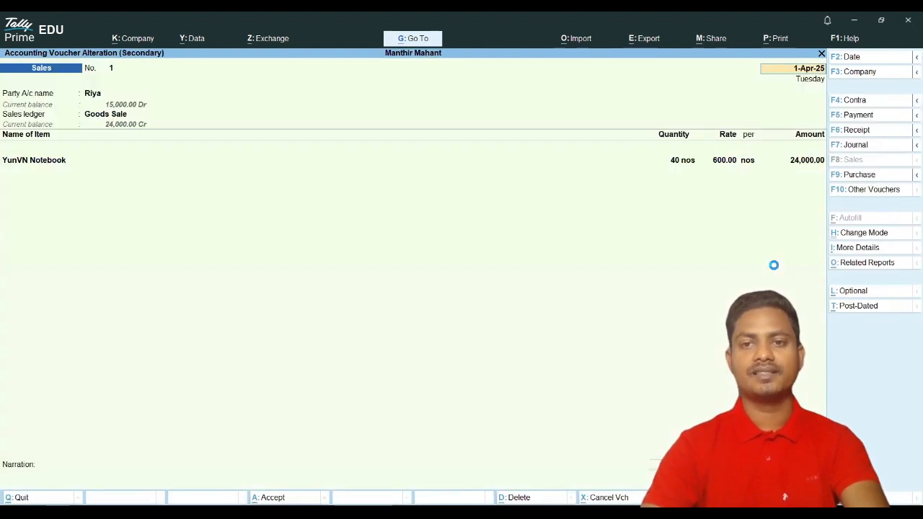
{"action": "key", "text": "ctrl+a"}
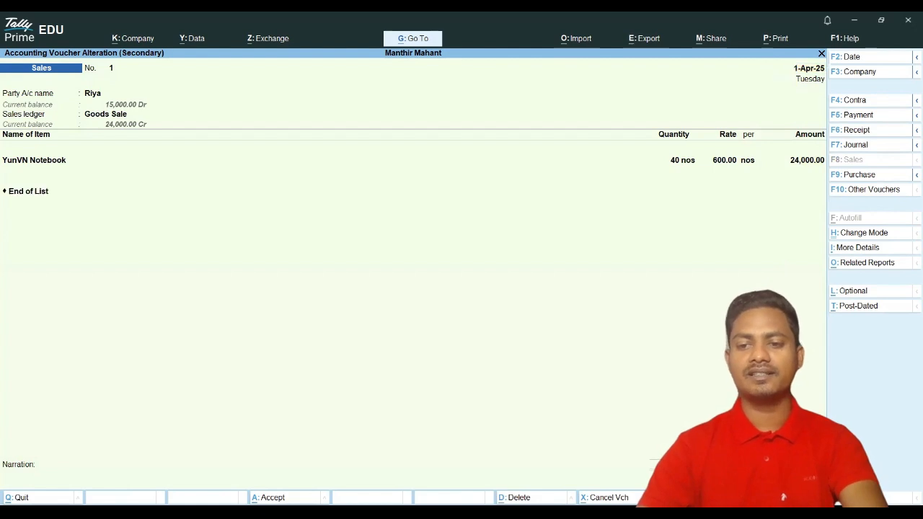
{"action": "key", "text": "Return"}
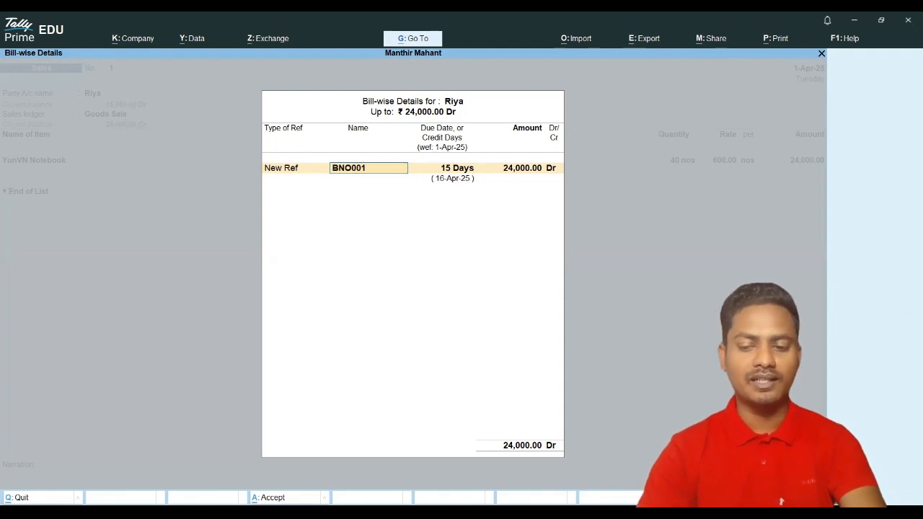
{"action": "key", "text": "Escape"}
{"action": "key", "text": "Escape"}
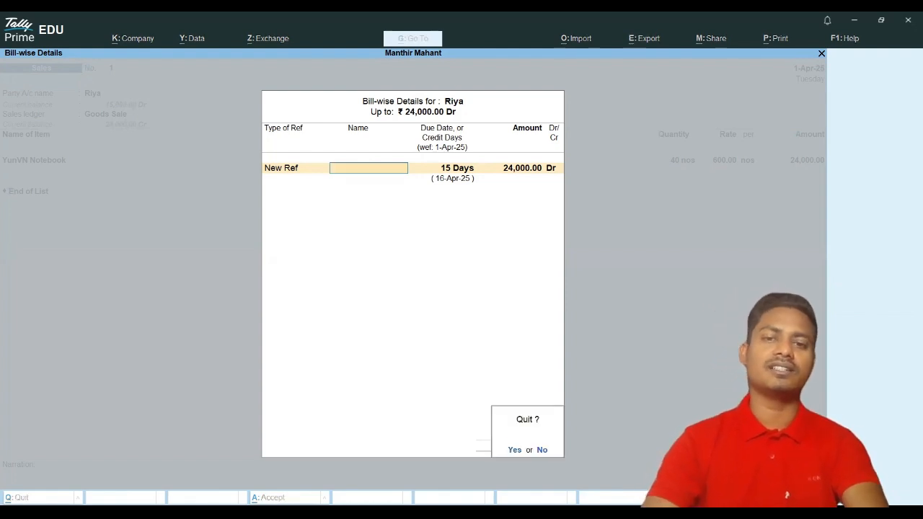
{"action": "key", "text": "Return"}
{"action": "key", "text": "Escape"}
{"action": "key", "text": "Return"}
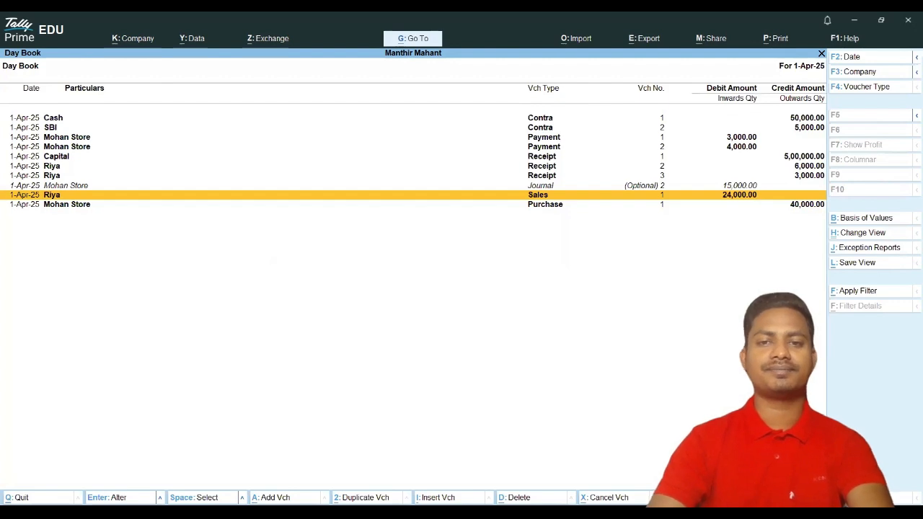
Step: Set Mohan Store's 15,000 journal back to Regular and save it
{"action": "key", "text": "Up"}
{"action": "key", "text": "Return"}
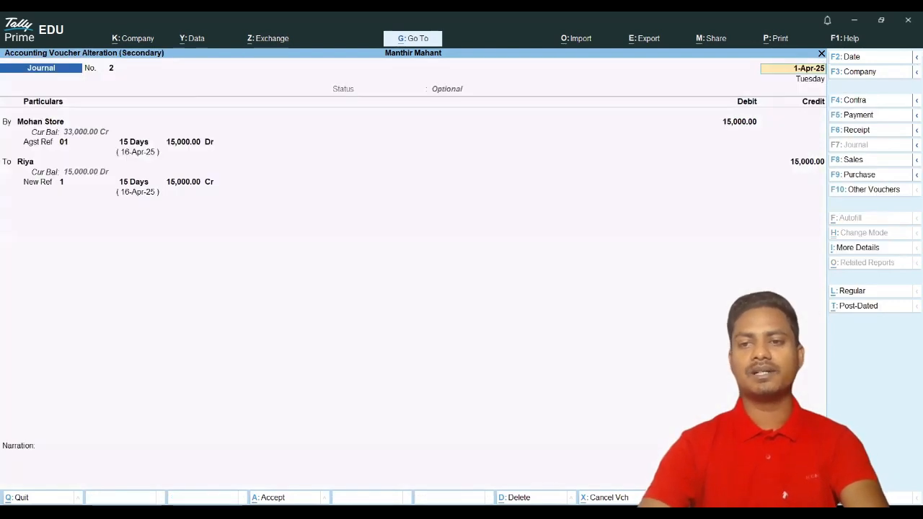
{"action": "left_click", "coordinate": [854, 294]}
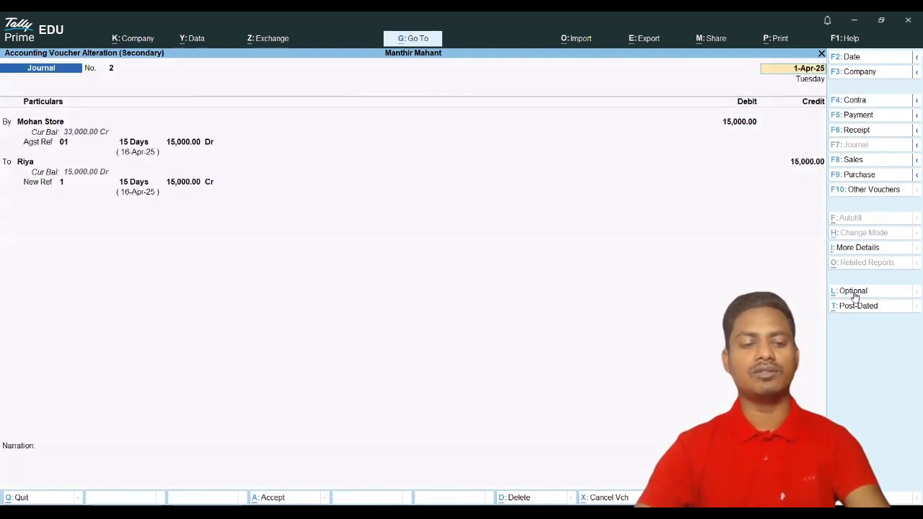
{"action": "key", "text": "ctrl+a"}
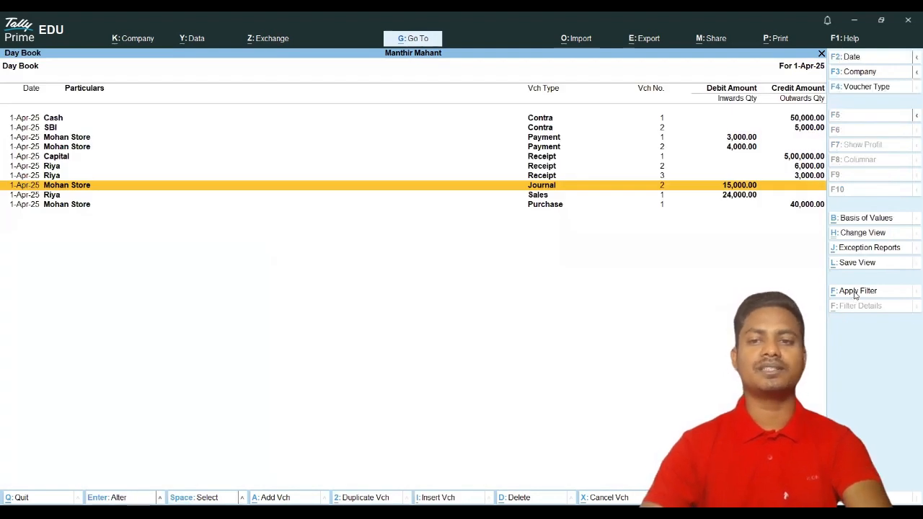
{"action": "key", "text": "Escape"}
{"action": "key", "text": "Down"}
{"action": "key", "text": "Down"}
{"action": "key", "text": "Down"}
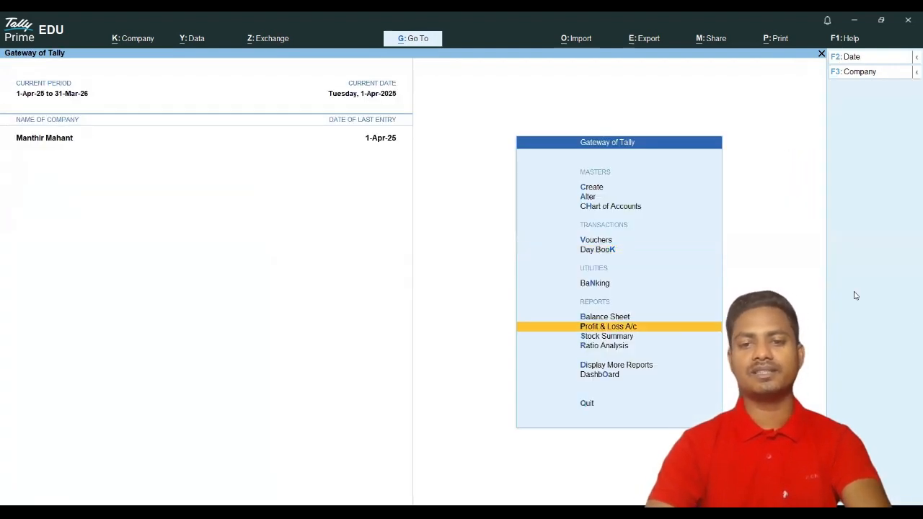
Step: Recheck the Balance Sheet's Current Assets (totals 5,26,000), then open Journal voucher No. 3
{"action": "key", "text": "Up"}
{"action": "key", "text": "Return"}
{"action": "key", "text": "Right"}
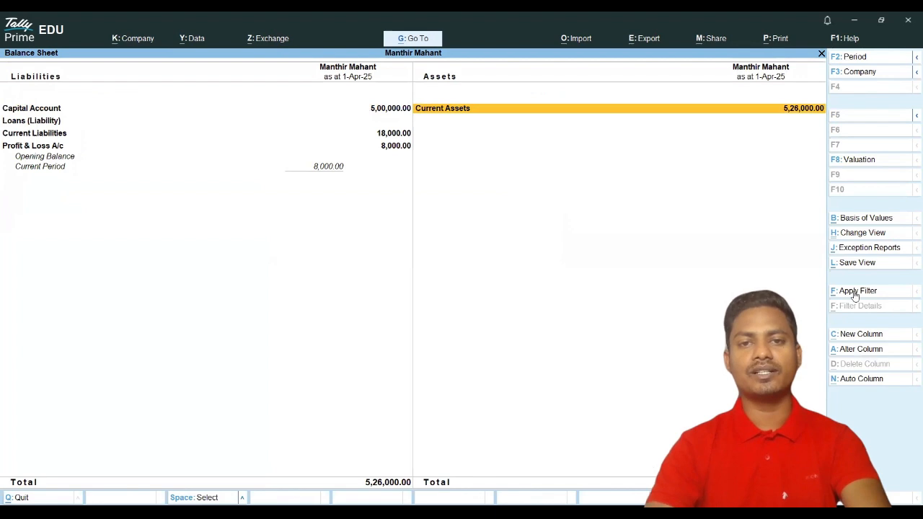
{"action": "key", "text": "Return"}
{"action": "key", "text": "Down"}
{"action": "key", "text": "Escape"}
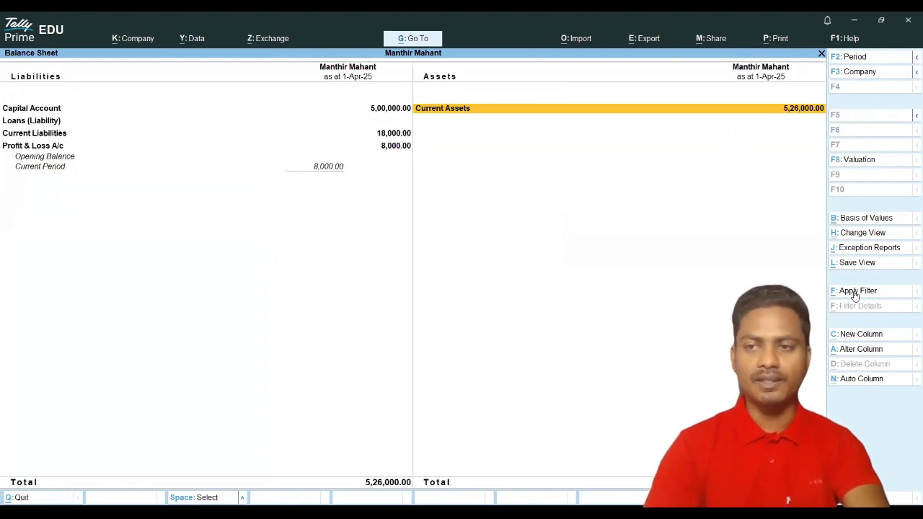
{"action": "key", "text": "Escape"}
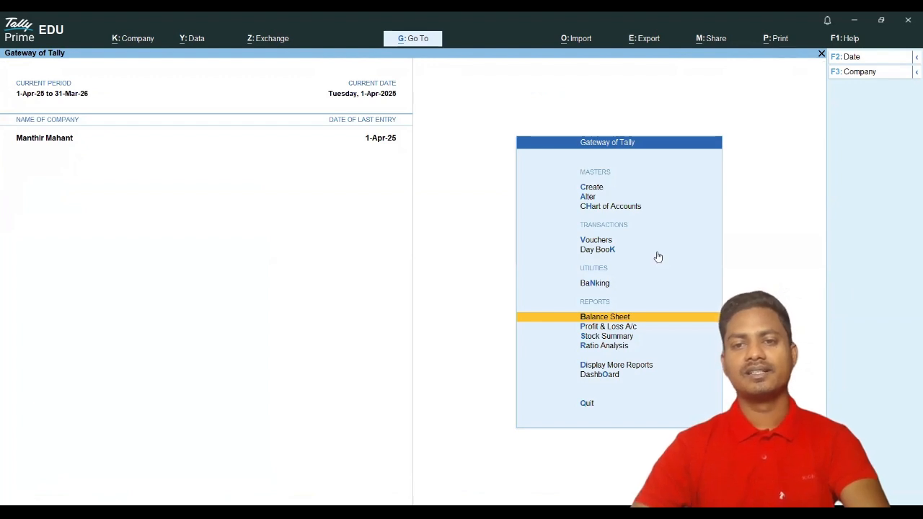
{"action": "left_click", "coordinate": [596, 241]}
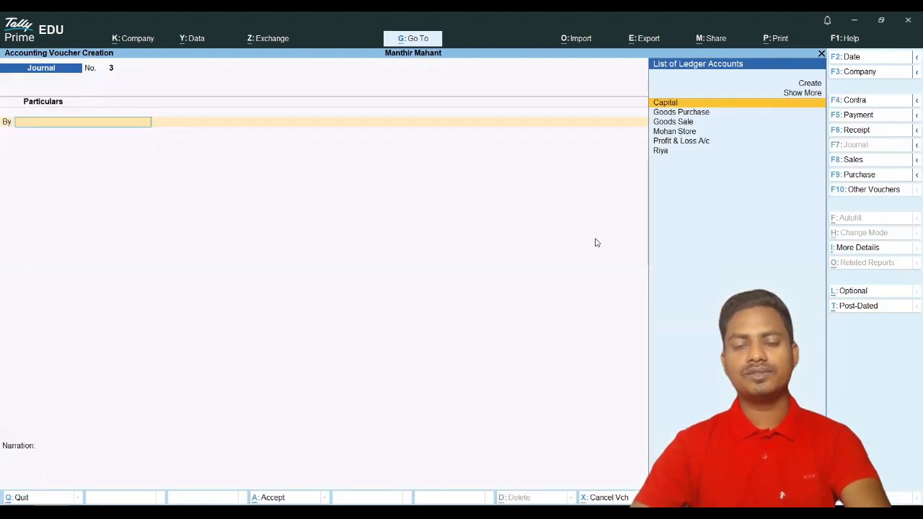
Step: Keep Journal, discard the empty voucher, reopen voucher entry, and show the voucher type list again
{"action": "left_click", "coordinate": [863, 191]}
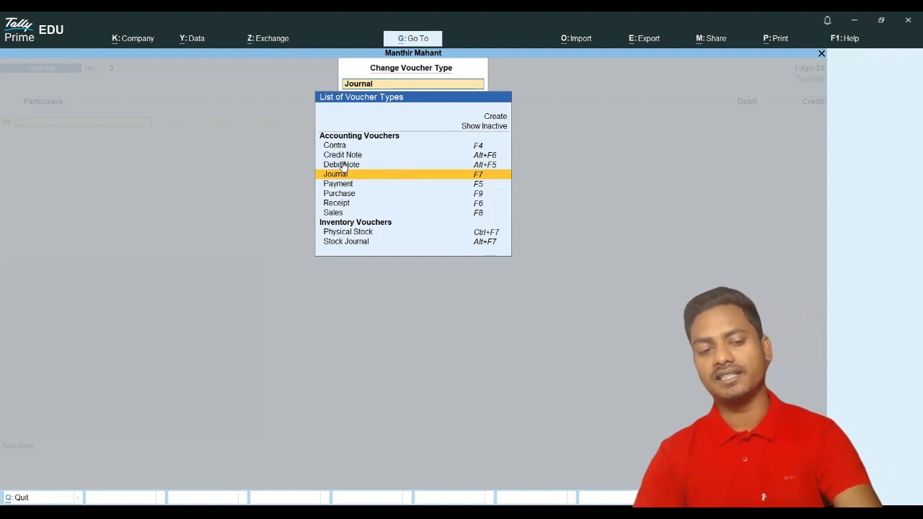
{"action": "key", "text": "Escape"}
{"action": "key", "text": "Escape"}
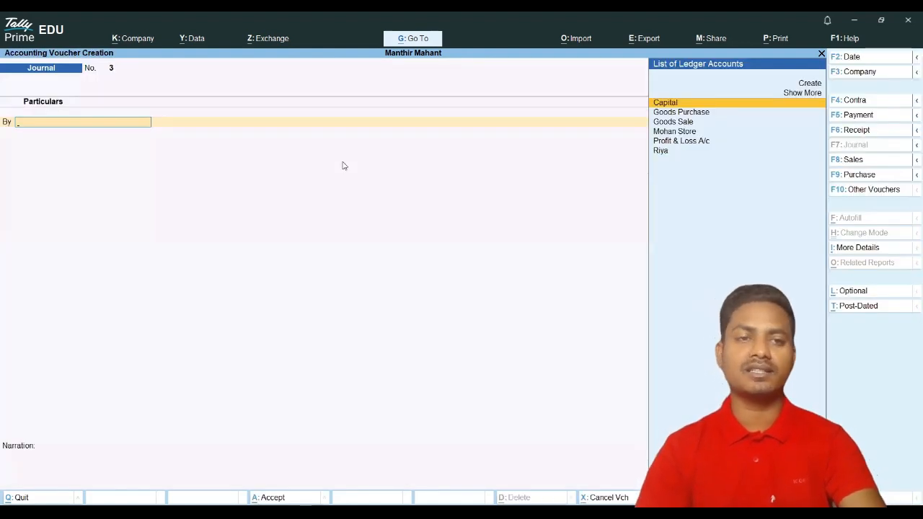
{"action": "key", "text": "Escape"}
{"action": "key", "text": "Escape"}
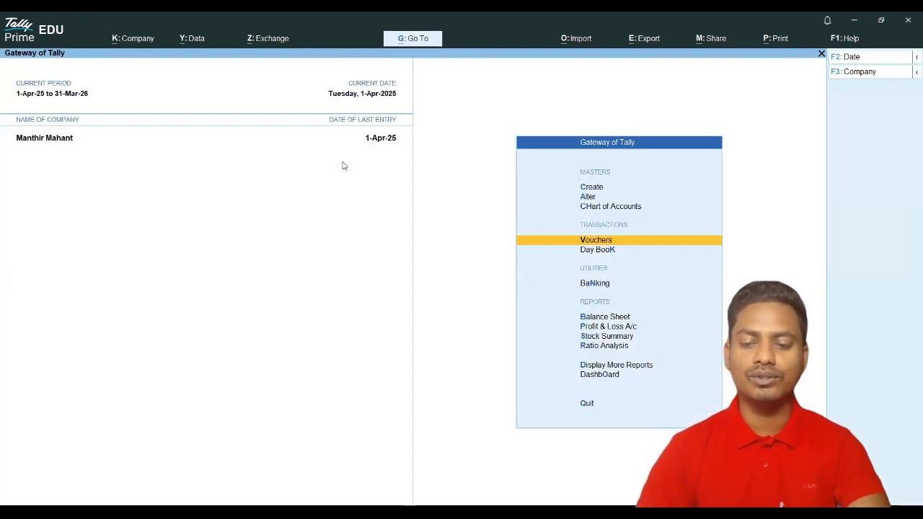
{"action": "key", "text": "Return"}
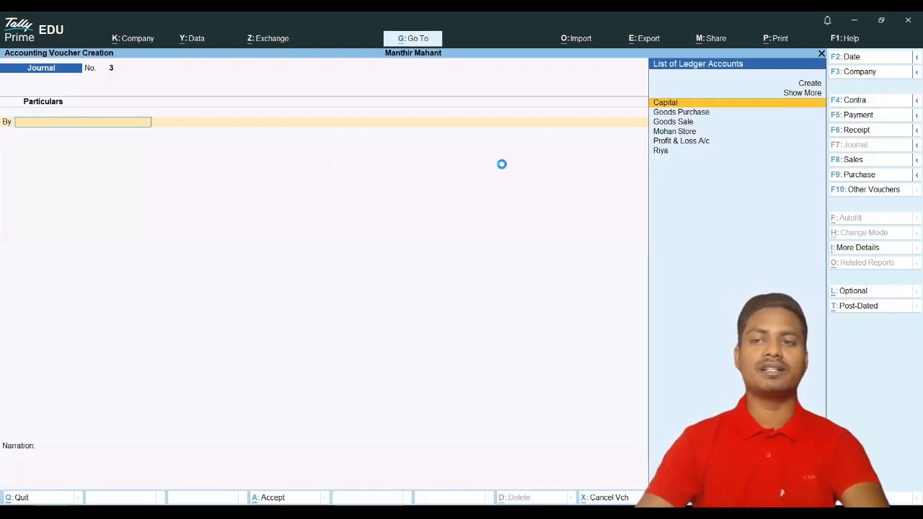
{"action": "left_click", "coordinate": [870, 189]}
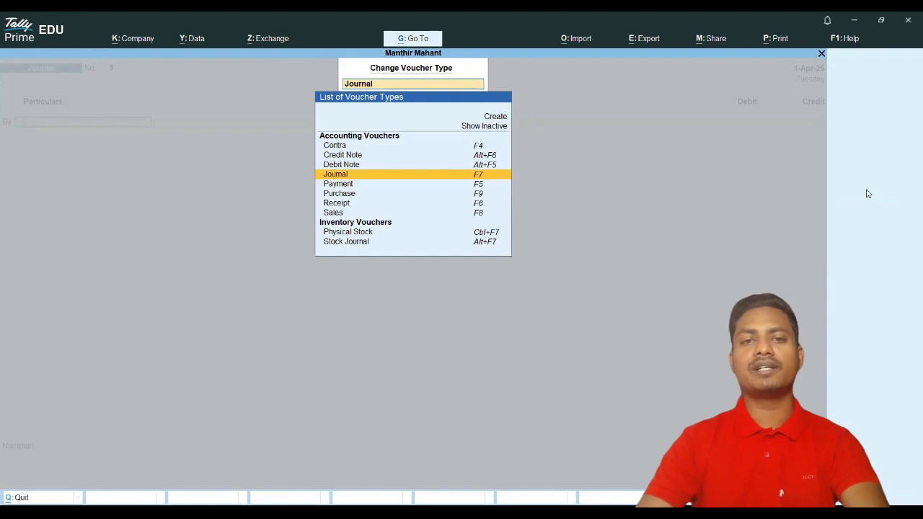
Step: Switch to a Credit Note voucher, then discard it and reopen voucher entry
{"action": "left_click", "coordinate": [345, 156]}
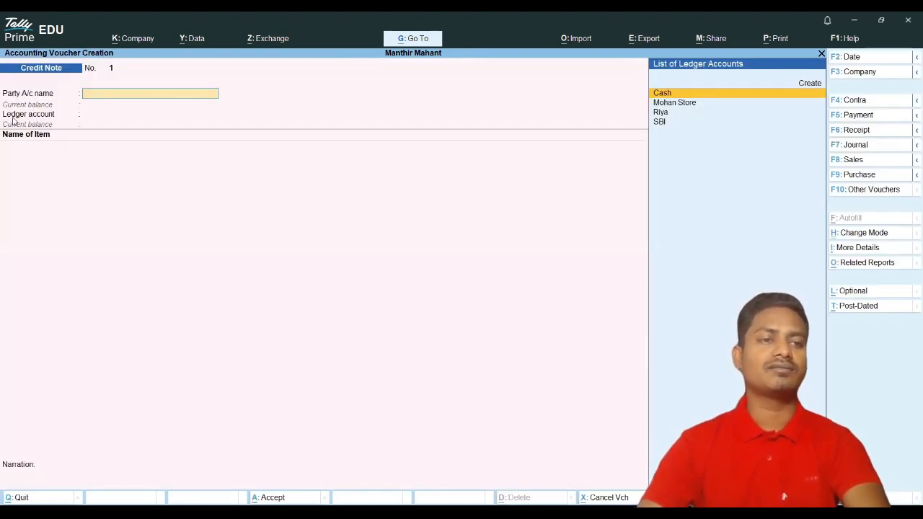
{"action": "key", "text": "Escape"}
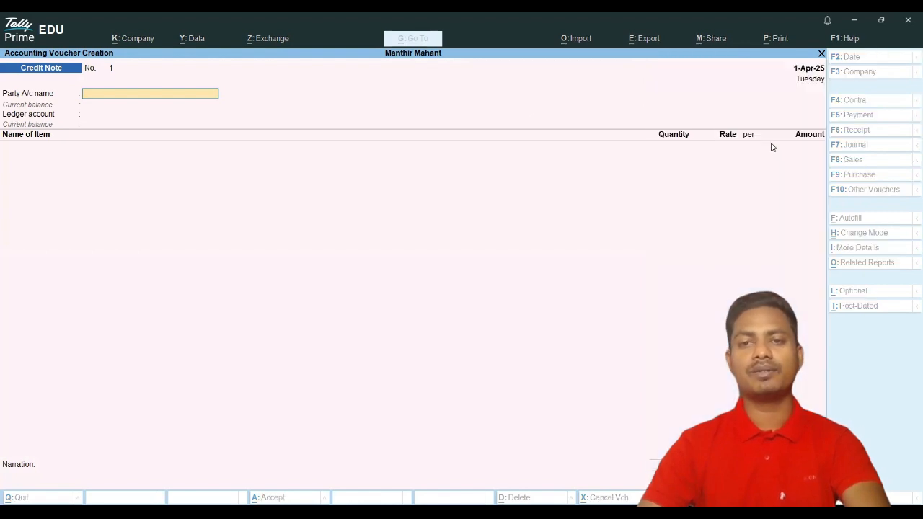
{"action": "key", "text": "Escape"}
{"action": "key", "text": "Return"}
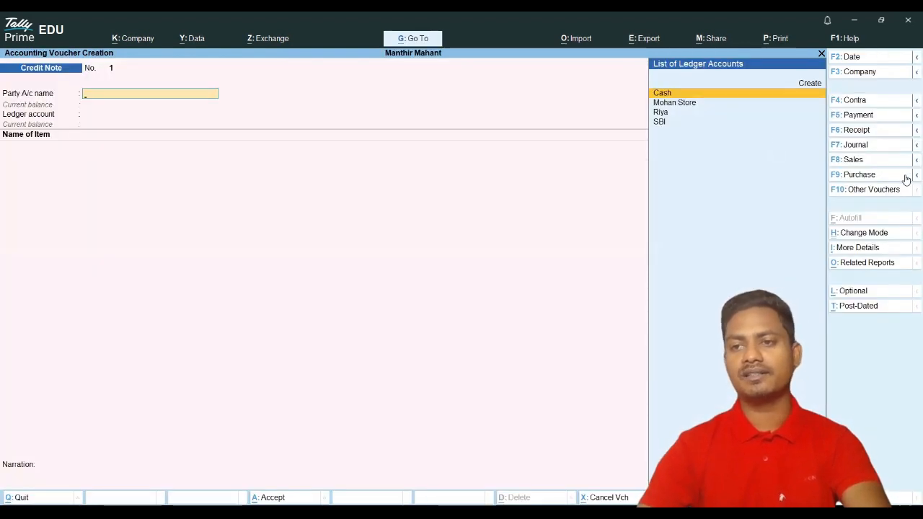
Step: Switch to a Purchase voucher, then pick Credit Note from the voucher type list
{"action": "left_click", "coordinate": [840, 177]}
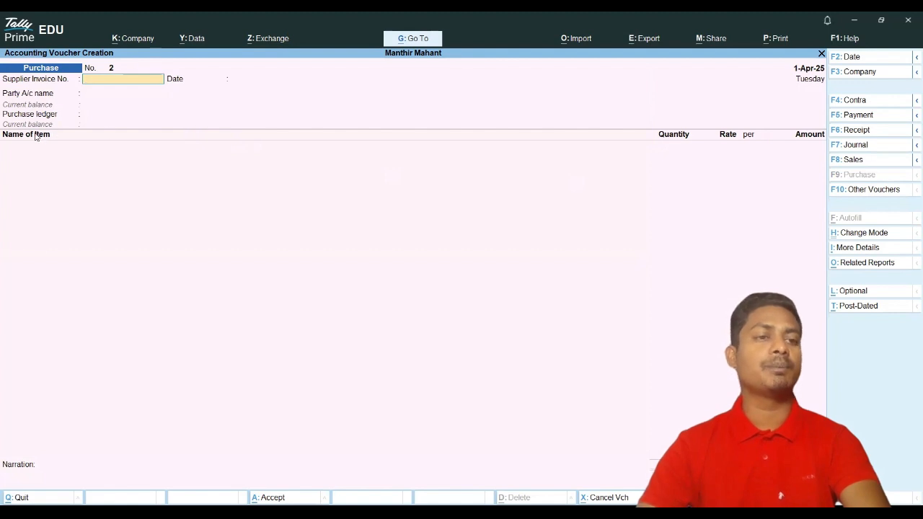
{"action": "left_click", "coordinate": [876, 191]}
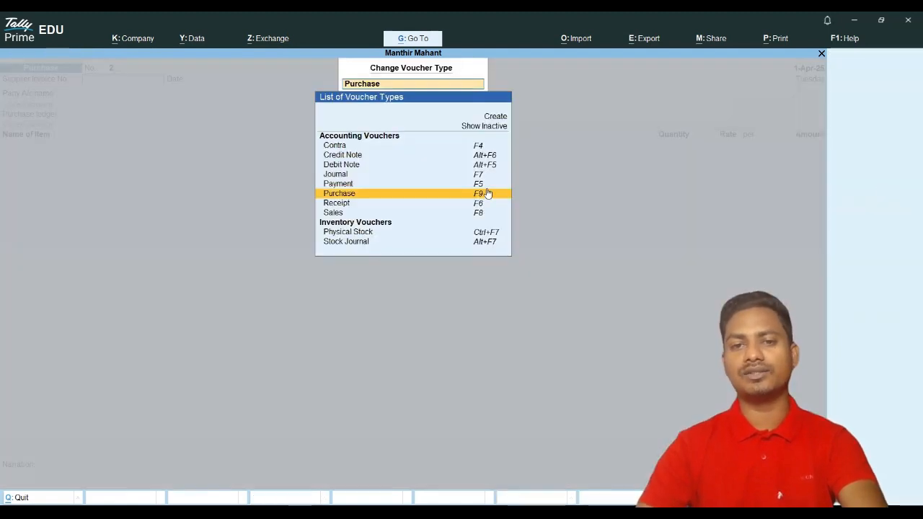
{"action": "left_click", "coordinate": [341, 155]}
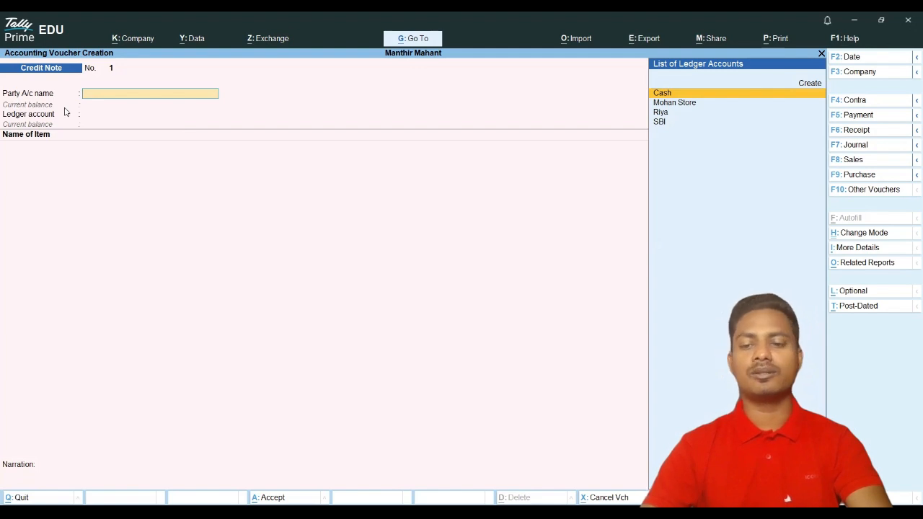
Step: Enter Cash as the Credit Note party, accept party details, then quit the voucher unsaved
{"action": "key", "text": "Return"}
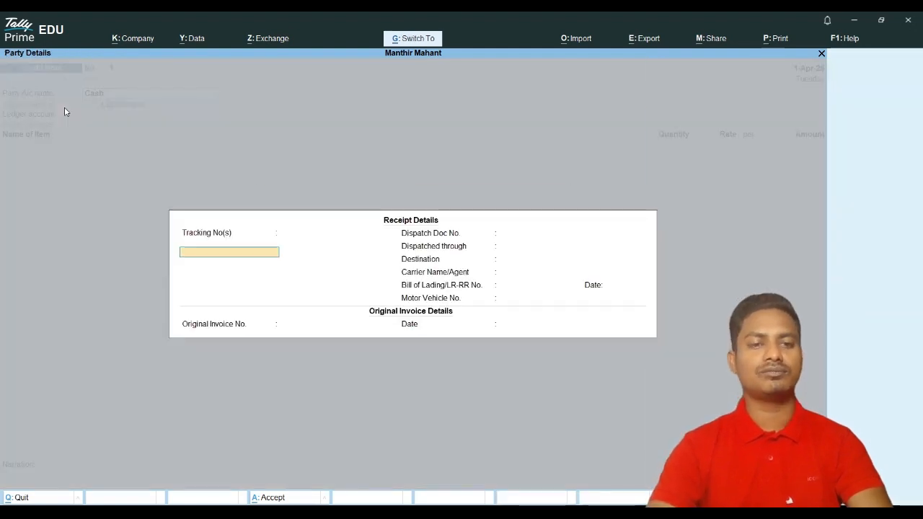
{"action": "key", "text": "ctrl+a"}
{"action": "key", "text": "ctrl+a"}
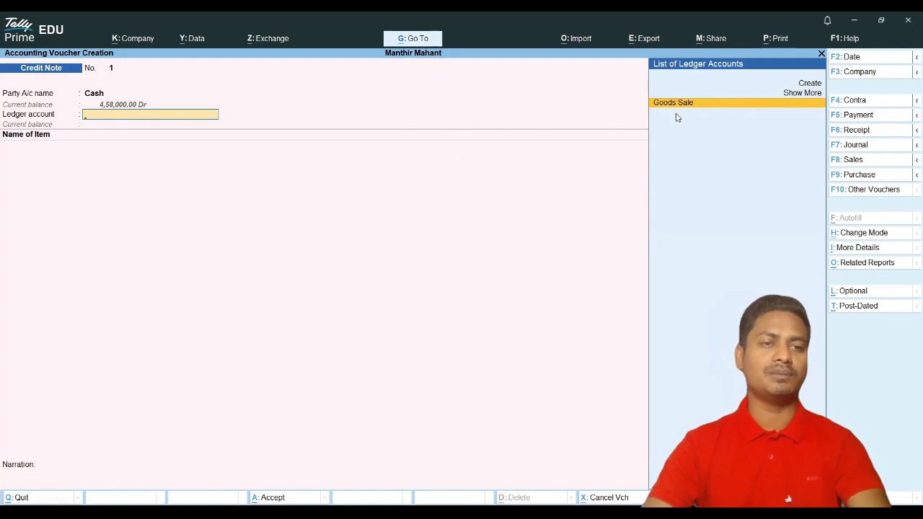
{"action": "key", "text": "Escape"}
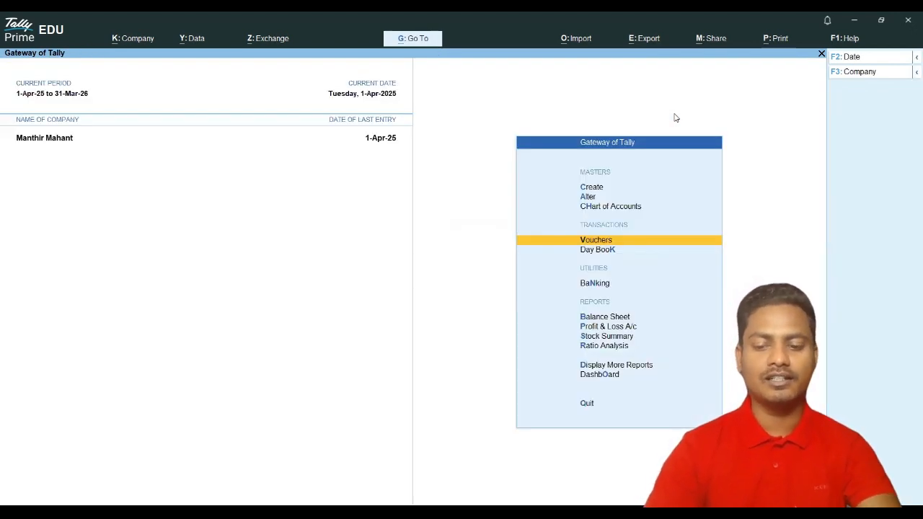
Step: Confirm Stock Summary shows 60 nos YunVN Notebook worth 24,000.00, then reopen voucher entry
{"action": "key", "text": "Down"}
{"action": "key", "text": "Down"}
{"action": "key", "text": "Down"}
{"action": "key", "text": "Down"}
{"action": "key", "text": "Down"}
{"action": "key", "text": "Return"}
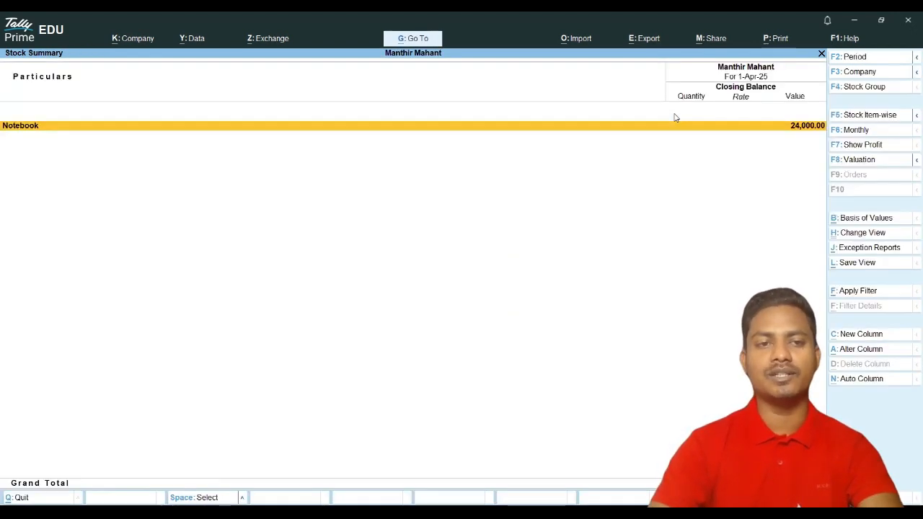
{"action": "key", "text": "Return"}
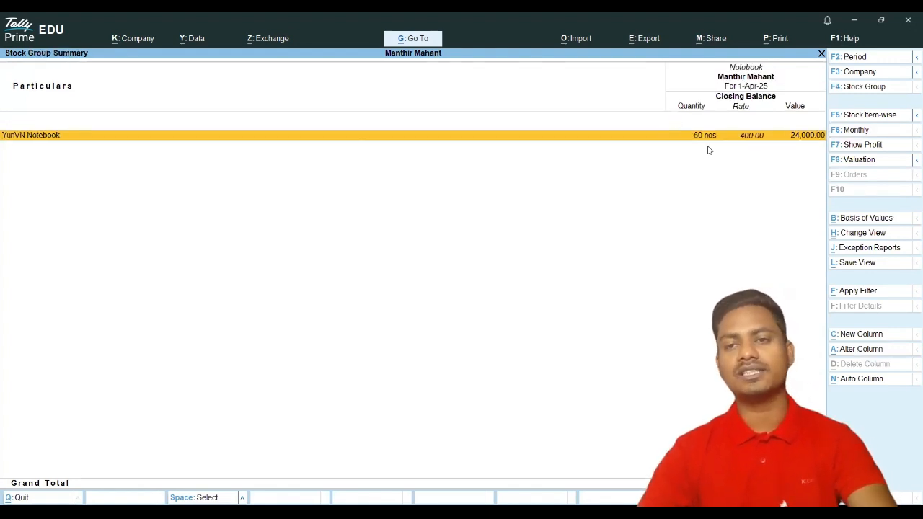
{"action": "key", "text": "Escape"}
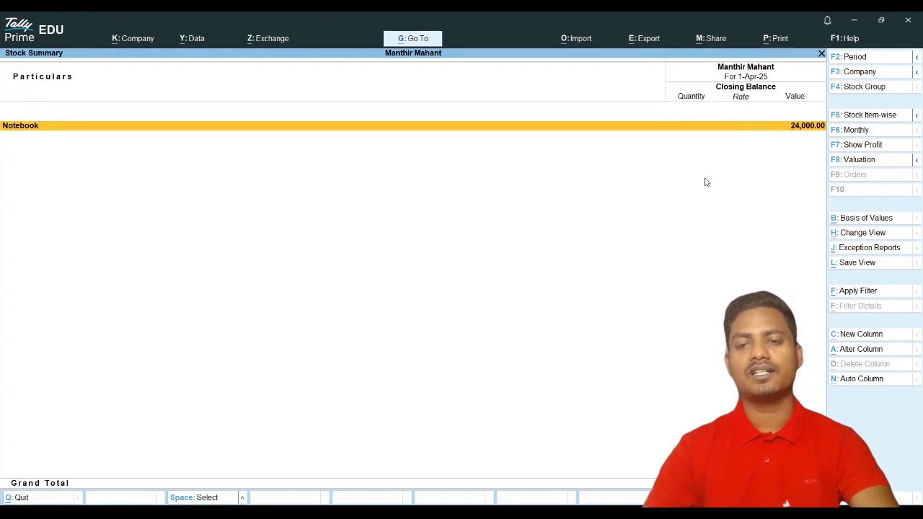
{"action": "key", "text": "Escape"}
{"action": "key", "text": "Up"}
{"action": "key", "text": "Up"}
{"action": "key", "text": "Up"}
{"action": "key", "text": "Up"}
{"action": "key", "text": "Up"}
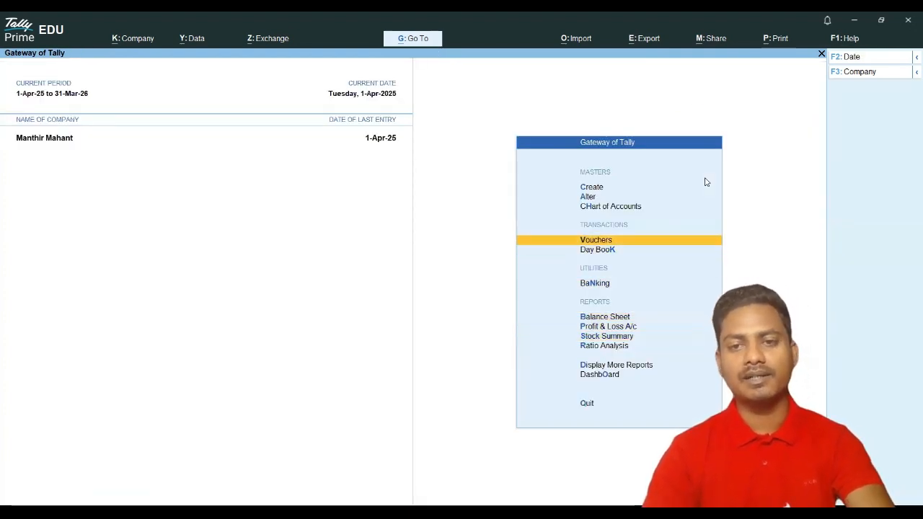
{"action": "key", "text": "Return"}
Step: Start the credit note with Riya as party, Goods Sale ledger and YunVN Notebook item
{"action": "key", "text": "Down"}
{"action": "key", "text": "Down"}
{"action": "key", "text": "Down"}
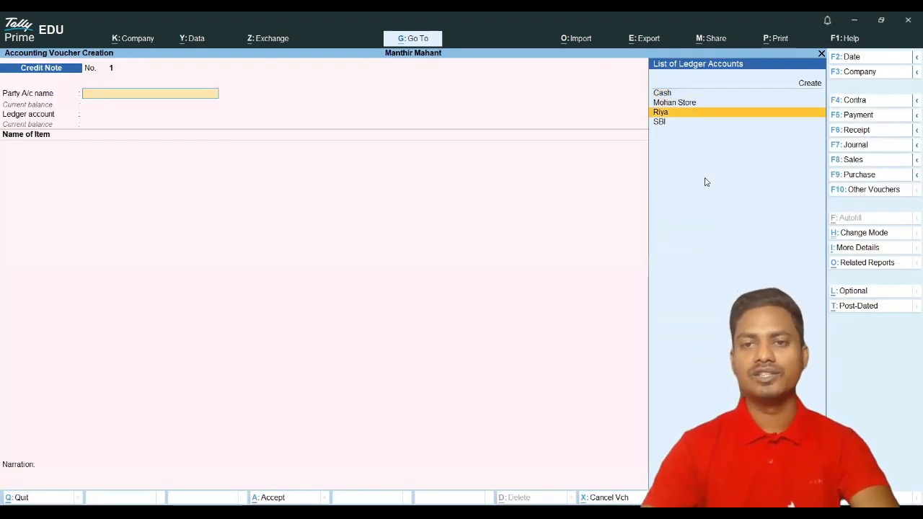
{"action": "key", "text": "Up"}
{"action": "key", "text": "Return"}
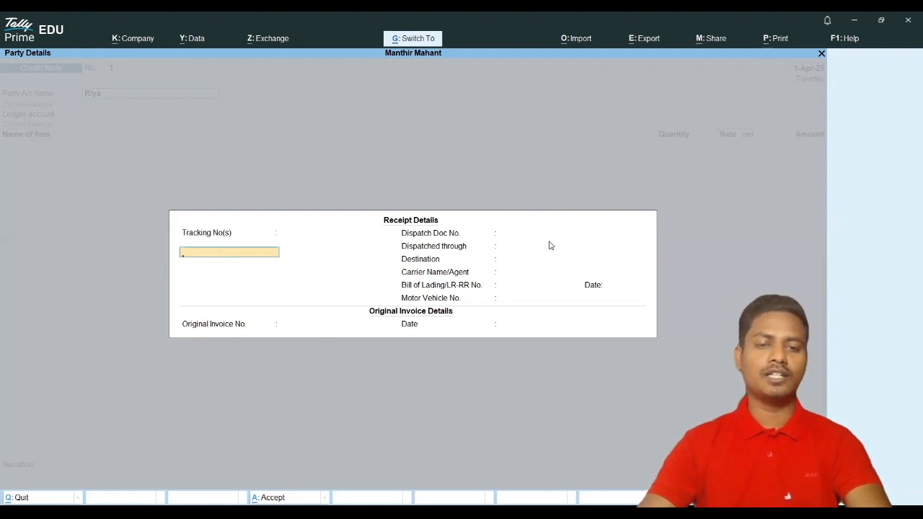
{"action": "key", "text": "ctrl+a"}
{"action": "key", "text": "ctrl+a"}
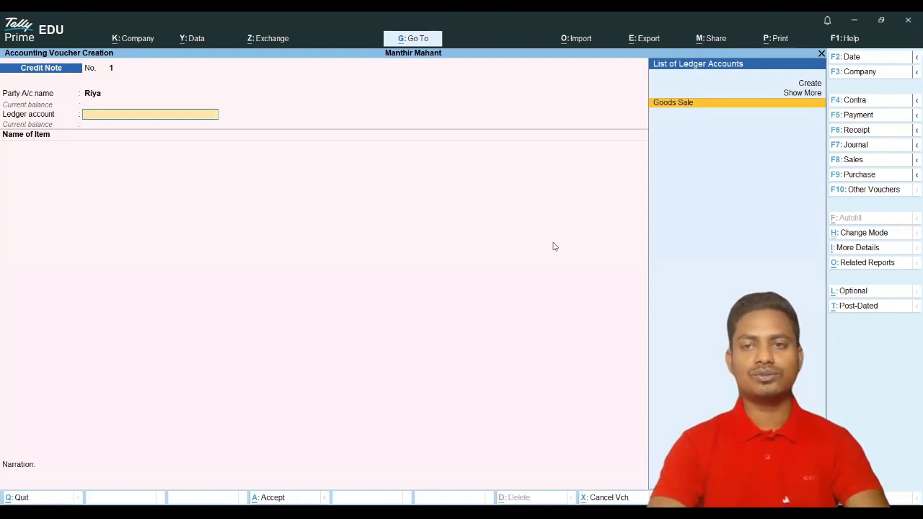
{"action": "key", "text": "Return"}
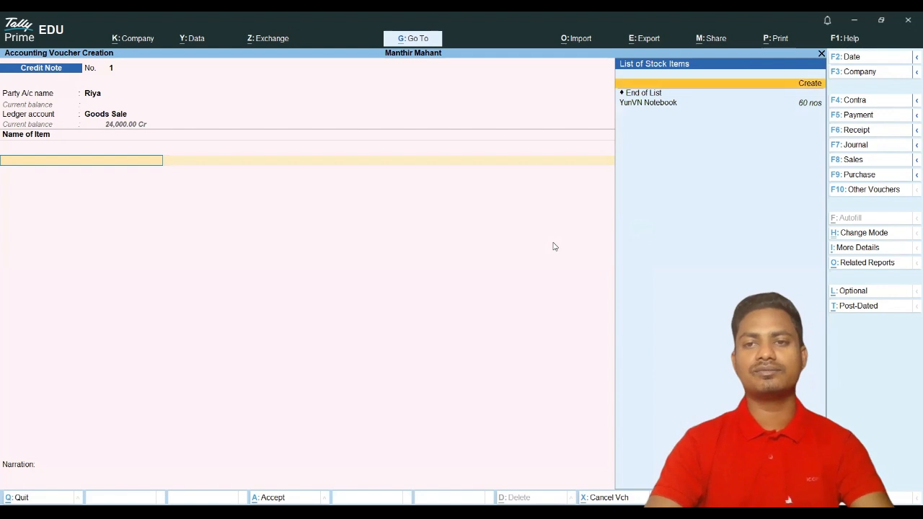
{"action": "key", "text": "Down"}
{"action": "key", "text": "Return"}
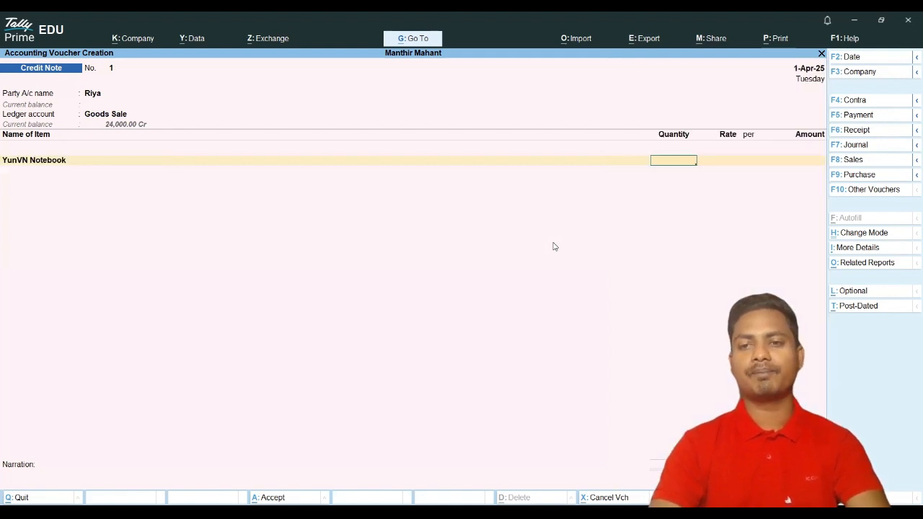
Step: Enter 1 nos at 600.00 against bill BNO001, then abandon the voucher unsaved
{"action": "key", "text": "Return"}
{"action": "key", "text": "Return"}
{"action": "key", "text": "Return"}
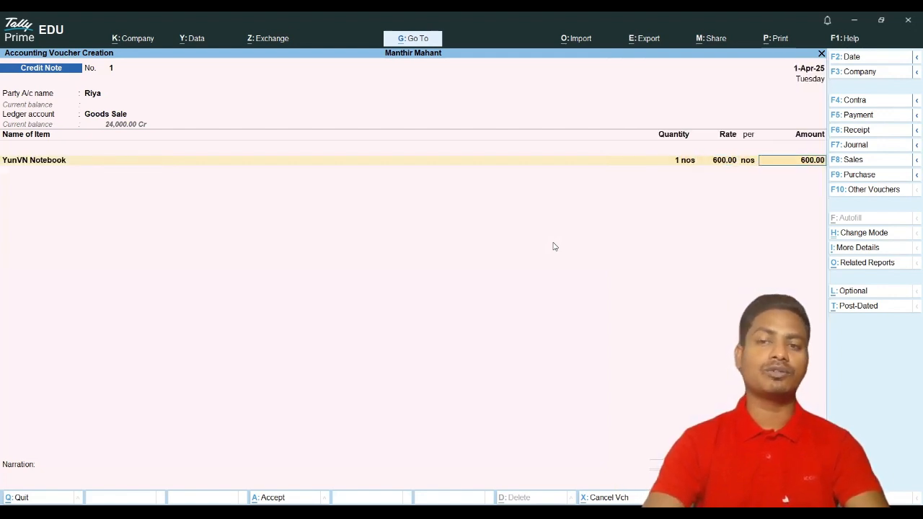
{"action": "key", "text": "Return"}
{"action": "key", "text": "Return"}
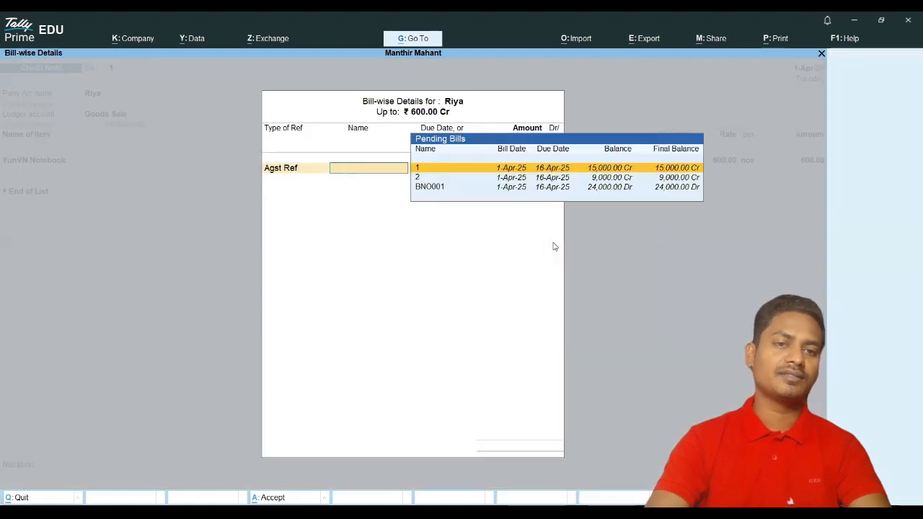
{"action": "key", "text": "Return"}
{"action": "key", "text": "Return"}
{"action": "key", "text": "Return"}
{"action": "key", "text": "Return"}
{"action": "key", "text": "Return"}
{"action": "key", "text": "Return"}
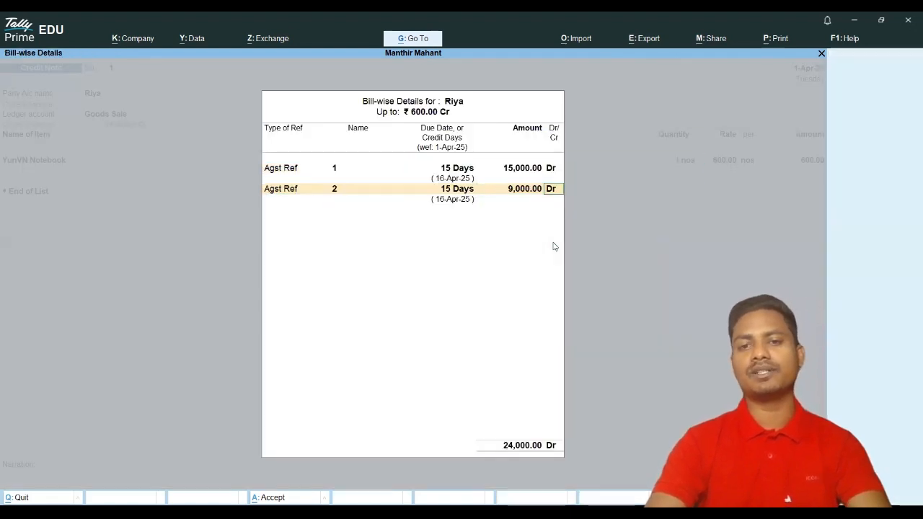
{"action": "key", "text": "Return"}
{"action": "key", "text": "Return"}
{"action": "key", "text": "Return"}
{"action": "key", "text": "Return"}
{"action": "key", "text": "Return"}
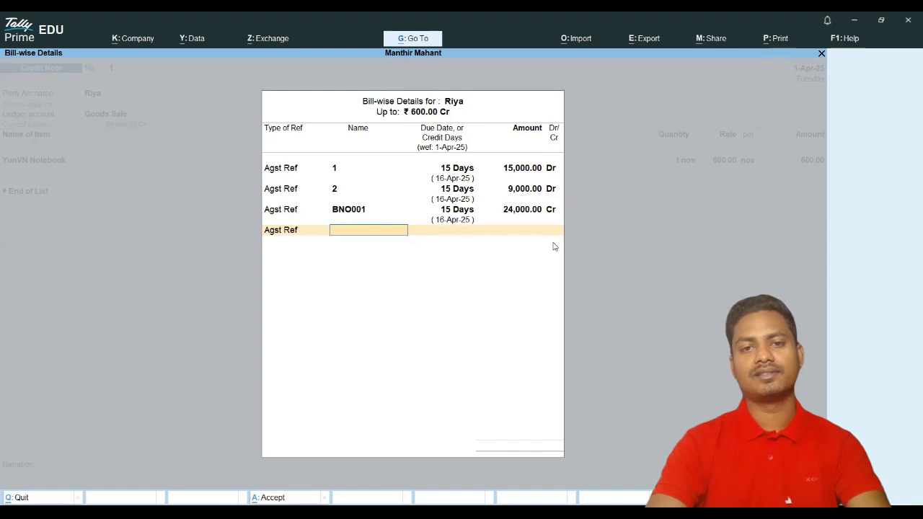
{"action": "key", "text": "Return"}
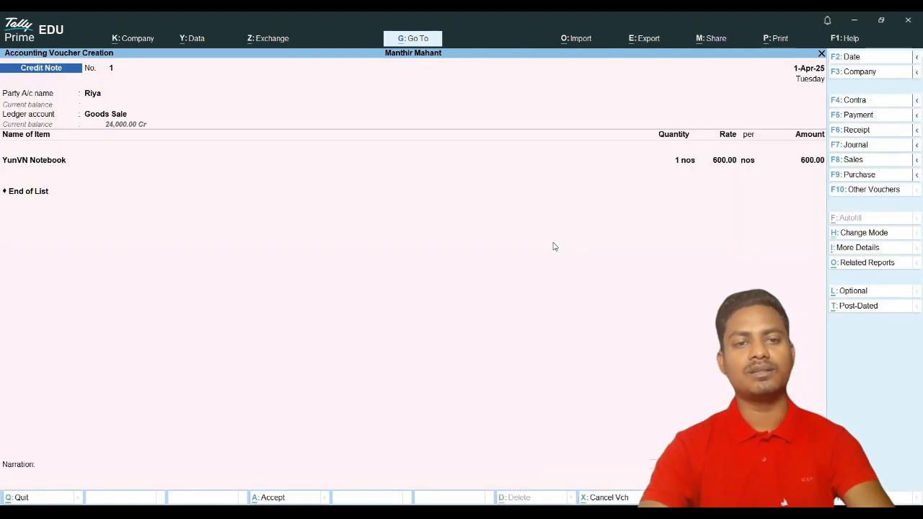
{"action": "key", "text": "Escape"}
{"action": "key", "text": "Return"}
{"action": "key", "text": "Return"}
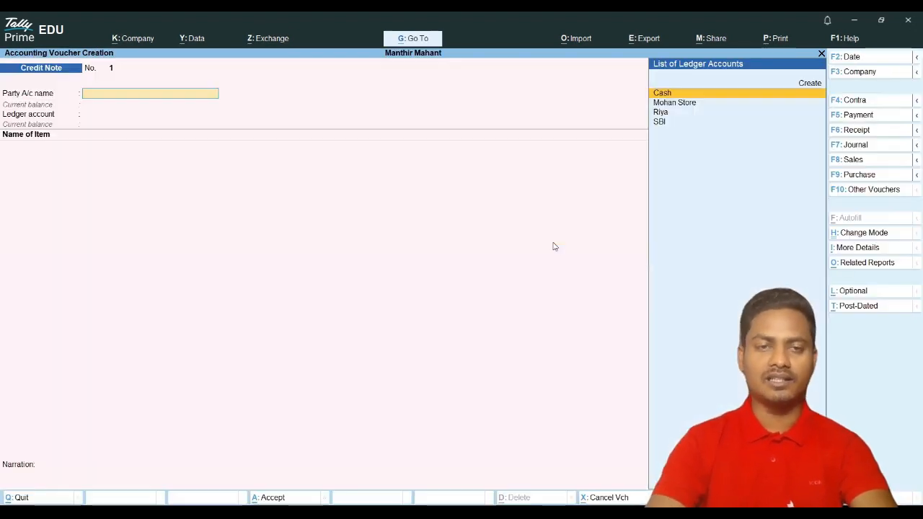
Step: Choose Riya as party, Goods Sale as ledger, and YunVN Notebook as the returned item
{"action": "key", "text": "Down"}
{"action": "key", "text": "Down"}
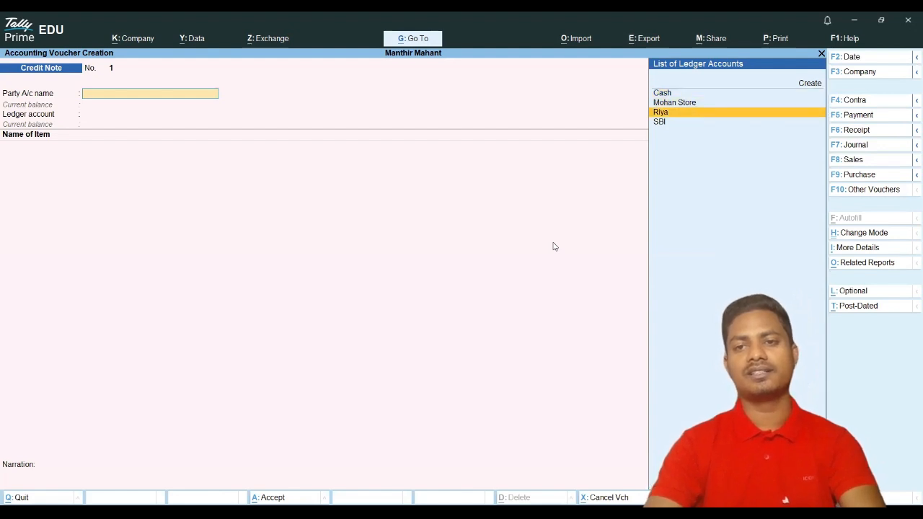
{"action": "key", "text": "Return"}
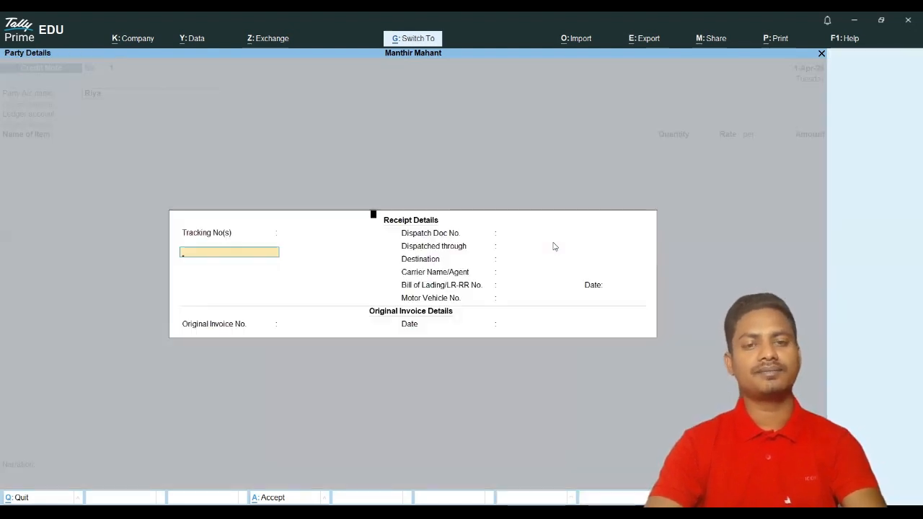
{"action": "key", "text": "ctrl+a"}
{"action": "key", "text": "ctrl+a"}
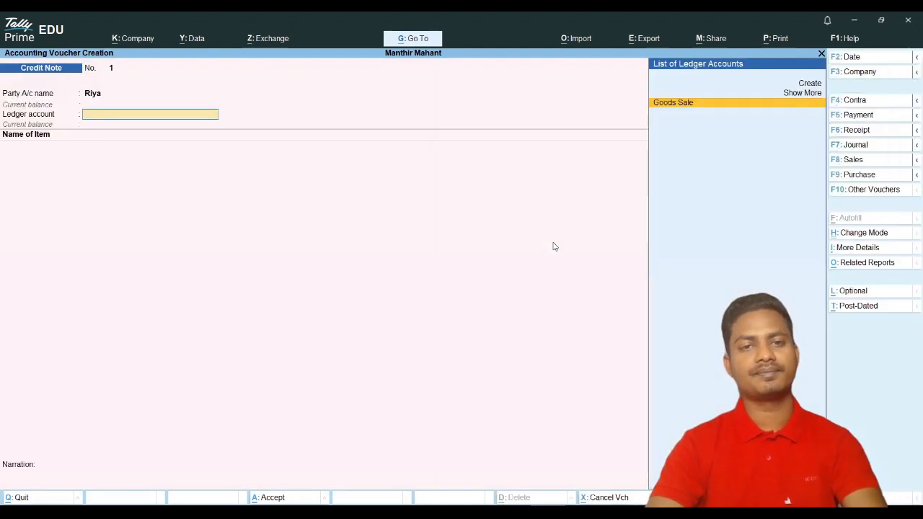
{"action": "key", "text": "Return"}
{"action": "key", "text": "Down"}
{"action": "key", "text": "Return"}
Step: Enter quantity 1, settle against bill BNO001, and save Credit Note No. 1
{"action": "type", "text": "1"}
{"action": "key", "text": "Return"}
{"action": "key", "text": "Return"}
{"action": "key", "text": "Return"}
{"action": "key", "text": "Return"}
{"action": "key", "text": "Return"}
{"action": "key", "text": "Return"}
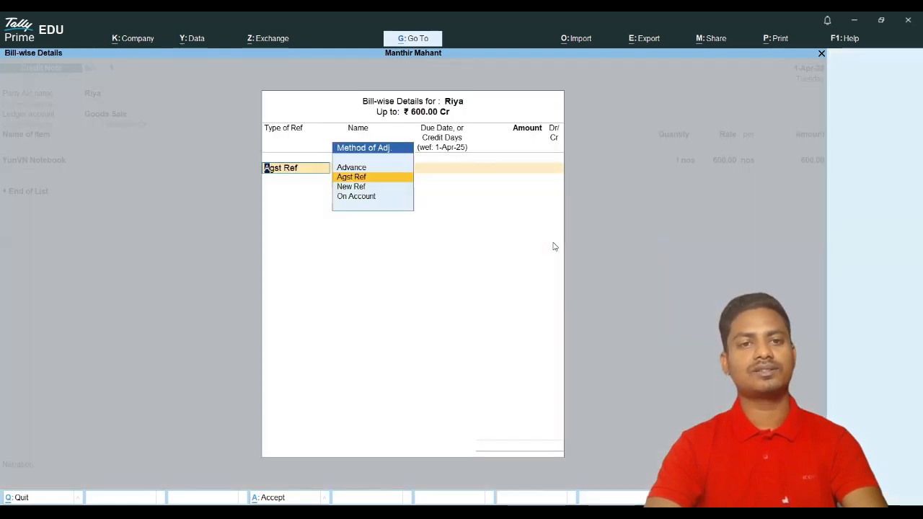
{"action": "key", "text": "Return"}
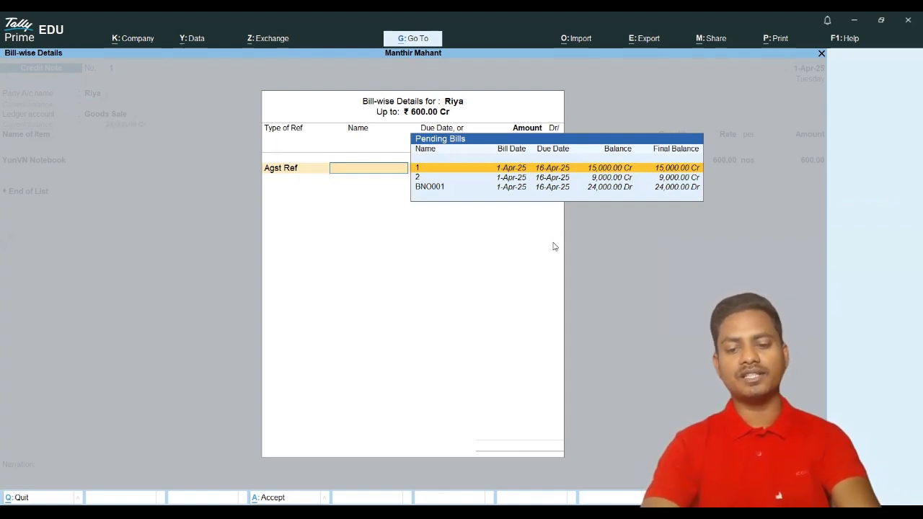
{"action": "key", "text": "Down"}
{"action": "key", "text": "Down"}
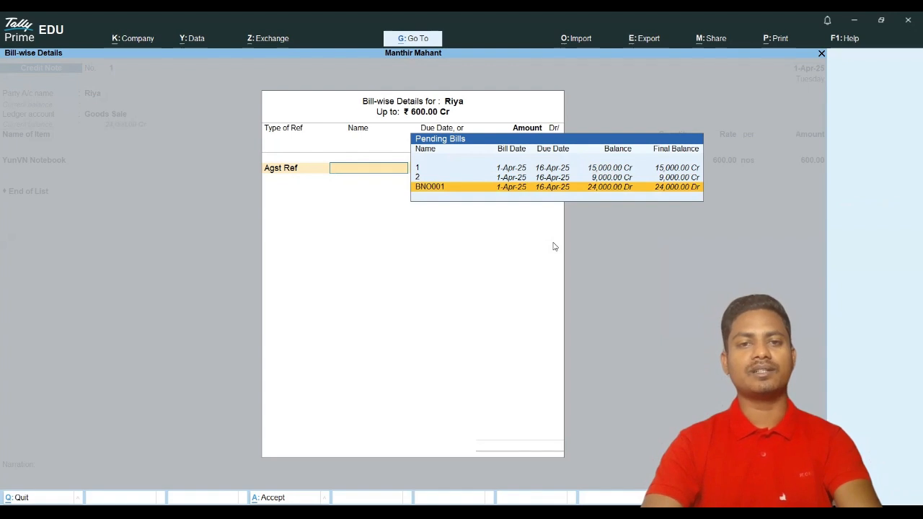
{"action": "key", "text": "Return"}
{"action": "key", "text": "Return"}
{"action": "key", "text": "Return"}
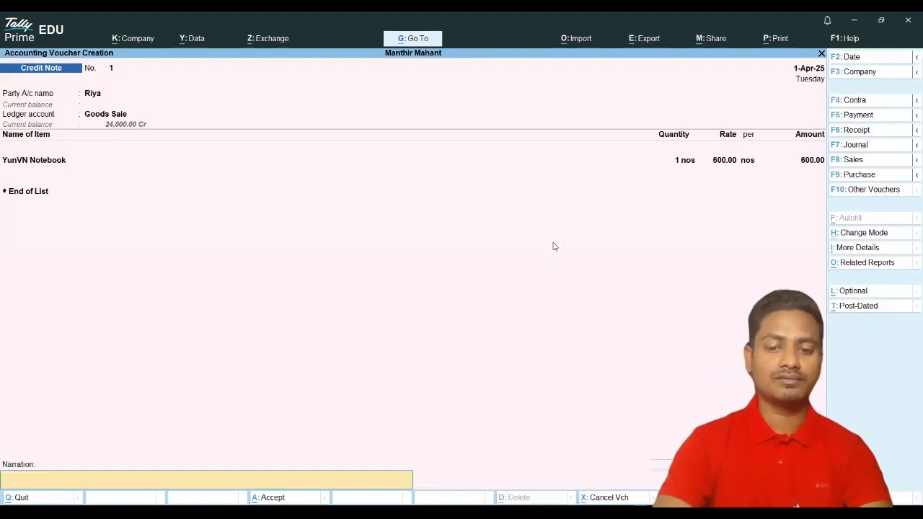
{"action": "key", "text": "Return"}
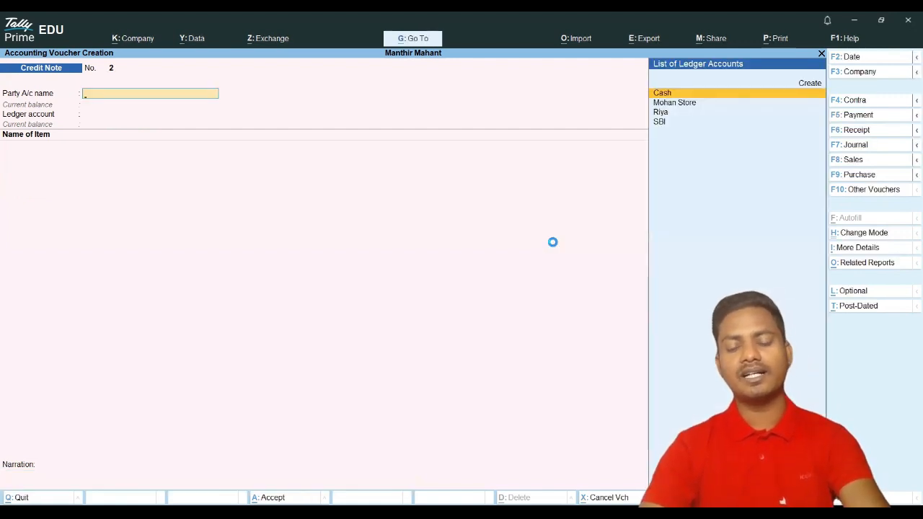
Step: Verify Stock Summary shows 61 nos YunVN Notebook worth 24,400.00, then reopen voucher entry
{"action": "key", "text": "Escape"}
{"action": "key", "text": "Escape"}
{"action": "key", "text": "Down"}
{"action": "key", "text": "Down"}
{"action": "key", "text": "Down"}
{"action": "key", "text": "Down"}
{"action": "key", "text": "Return"}
{"action": "key", "text": "Return"}
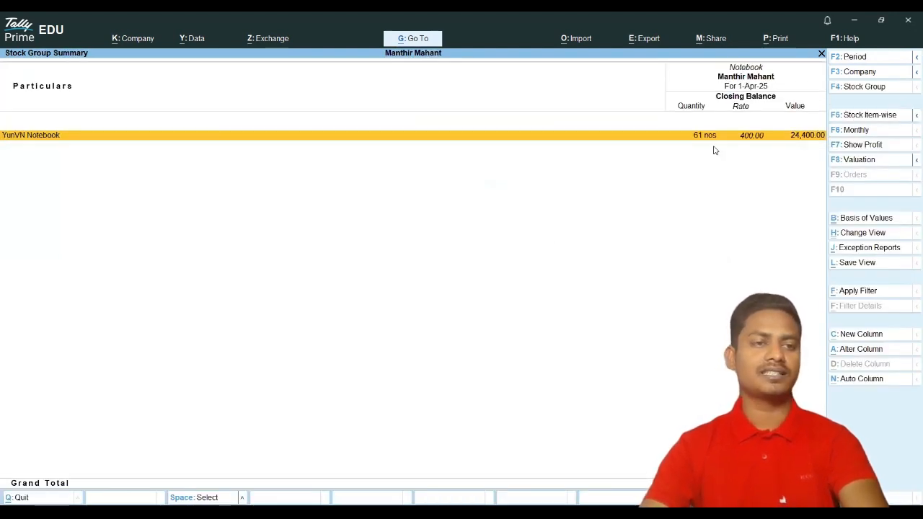
{"action": "key", "text": "Escape"}
{"action": "key", "text": "Escape"}
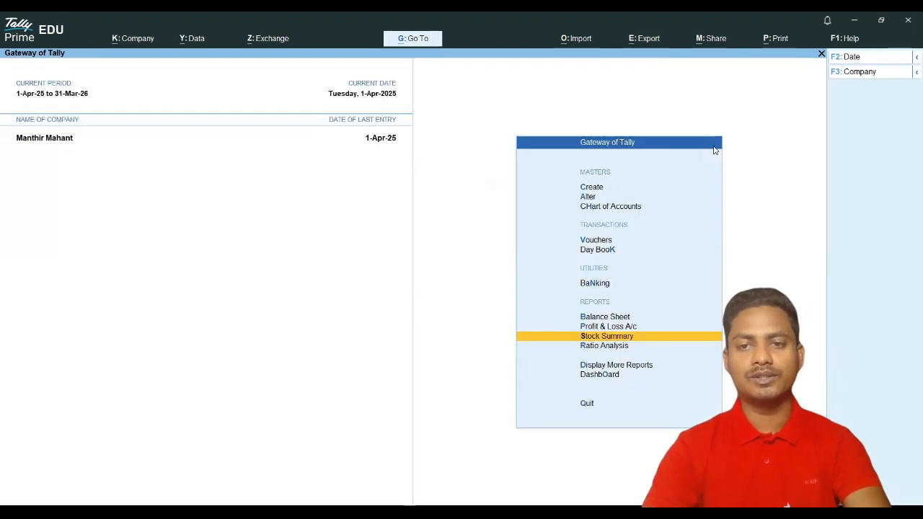
{"action": "key", "text": "Up"}
{"action": "key", "text": "Up"}
{"action": "key", "text": "Up"}
{"action": "key", "text": "Up"}
{"action": "key", "text": "Up"}
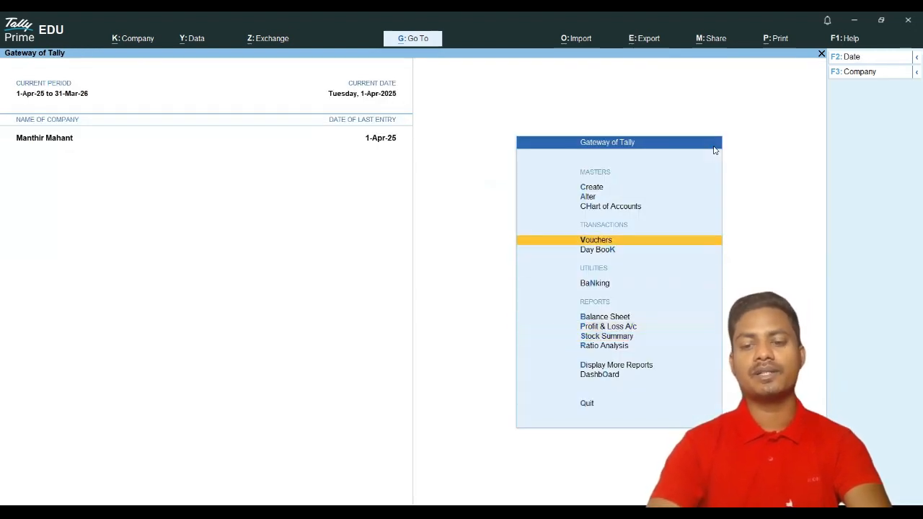
{"action": "key", "text": "Return"}
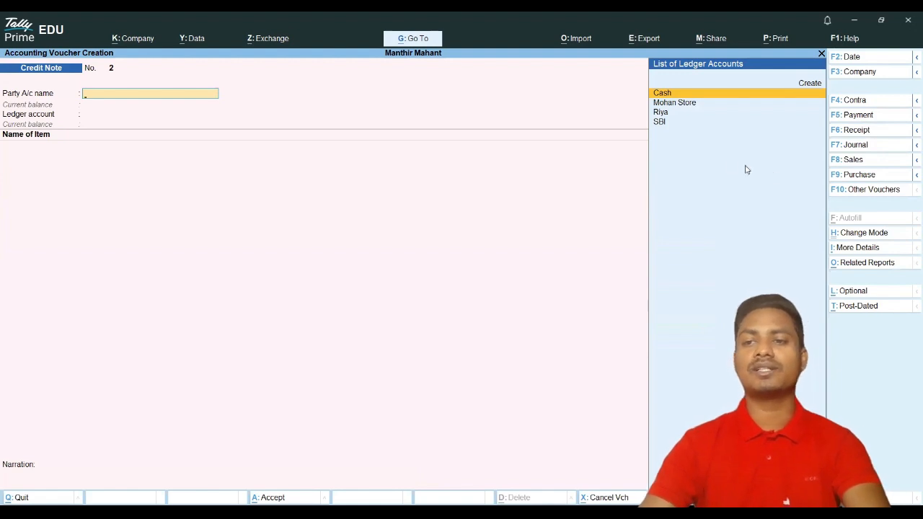
Step: Switch to a Debit Note with Mohan Store as party, accepting dispatch and party details
{"action": "left_click", "coordinate": [860, 192]}
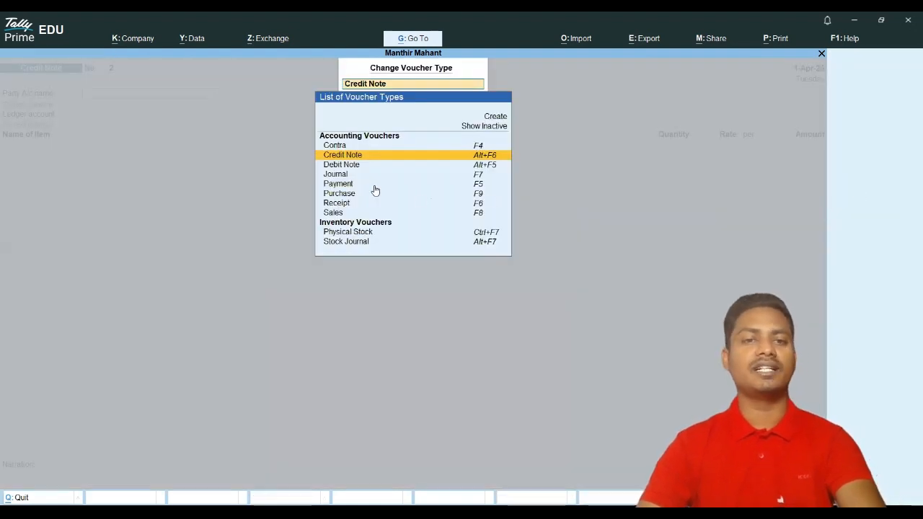
{"action": "left_click", "coordinate": [342, 165]}
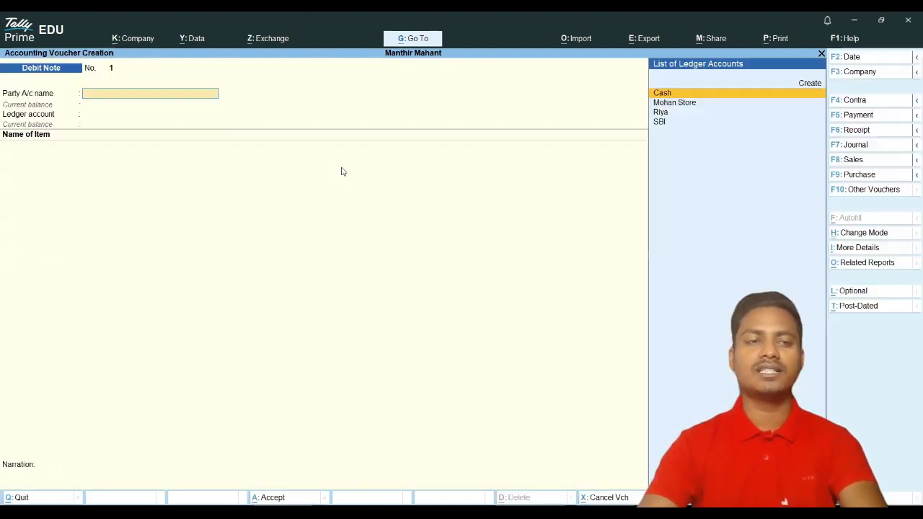
{"action": "key", "text": "Down"}
{"action": "key", "text": "Return"}
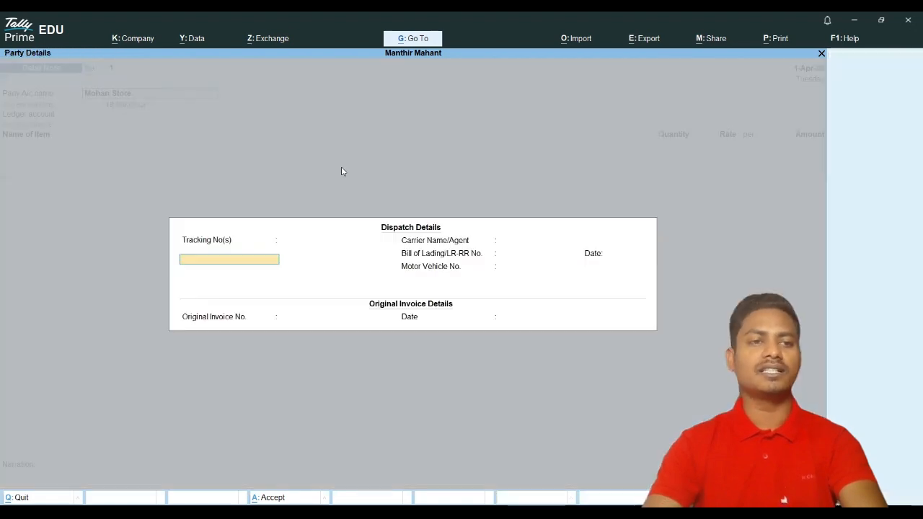
{"action": "key", "text": "Return"}
{"action": "key", "text": "Return"}
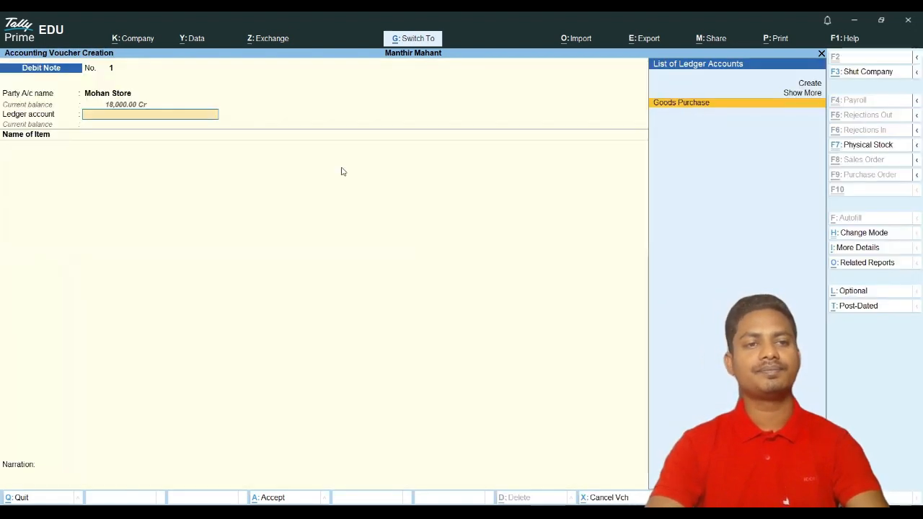
Step: Record 1 nos YunVN Notebook at 400.00 under Goods Purchase against a pending bill
{"action": "key", "text": "Return"}
{"action": "key", "text": "Down"}
{"action": "key", "text": "Return"}
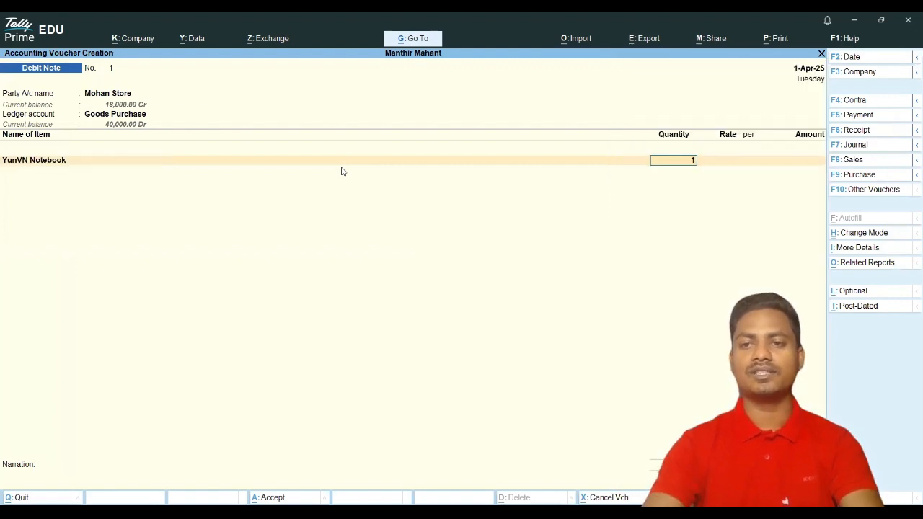
{"action": "type", "text": "1"}
{"action": "key", "text": "Return"}
{"action": "key", "text": "Return"}
{"action": "key", "text": "Return"}
{"action": "key", "text": "Return"}
{"action": "key", "text": "Return"}
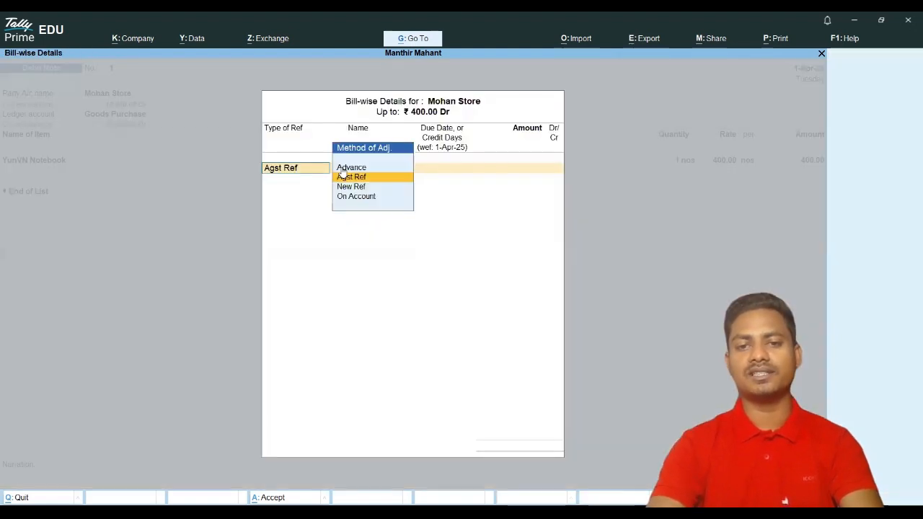
{"action": "key", "text": "Return"}
{"action": "key", "text": "Return"}
{"action": "key", "text": "Return"}
{"action": "key", "text": "Return"}
{"action": "key", "text": "Return"}
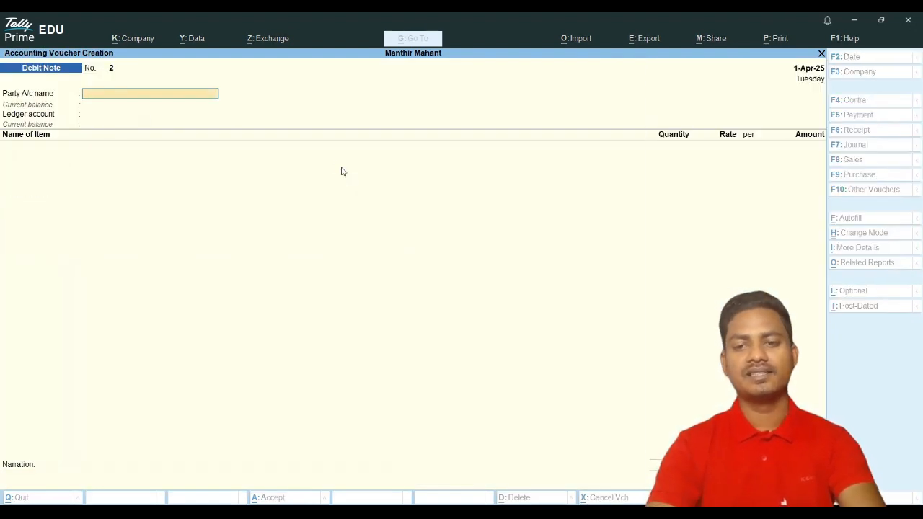
{"action": "key", "text": "Escape"}
Step: Check the Notebook group in the Stock Summary report
{"action": "key", "text": "Down"}
{"action": "key", "text": "Down"}
{"action": "key", "text": "Down"}
{"action": "key", "text": "Down"}
{"action": "key", "text": "Down"}
{"action": "key", "text": "Return"}
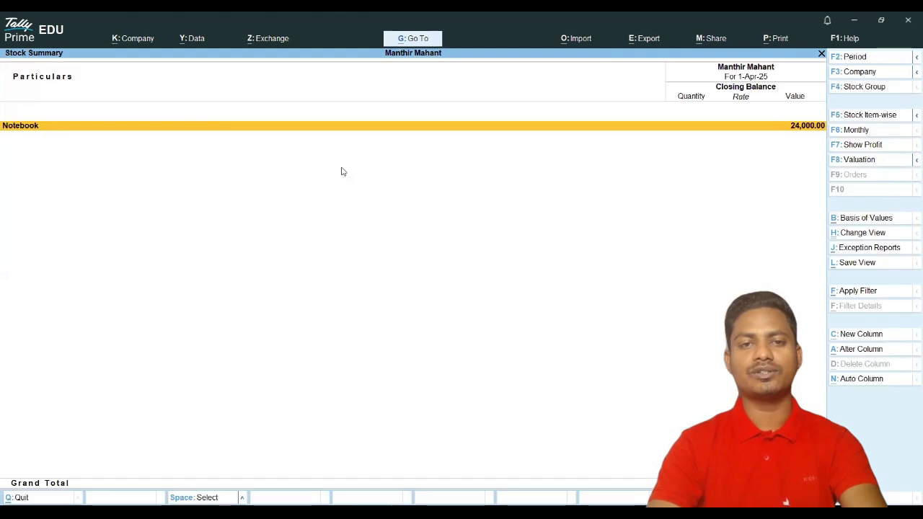
{"action": "key", "text": "Return"}
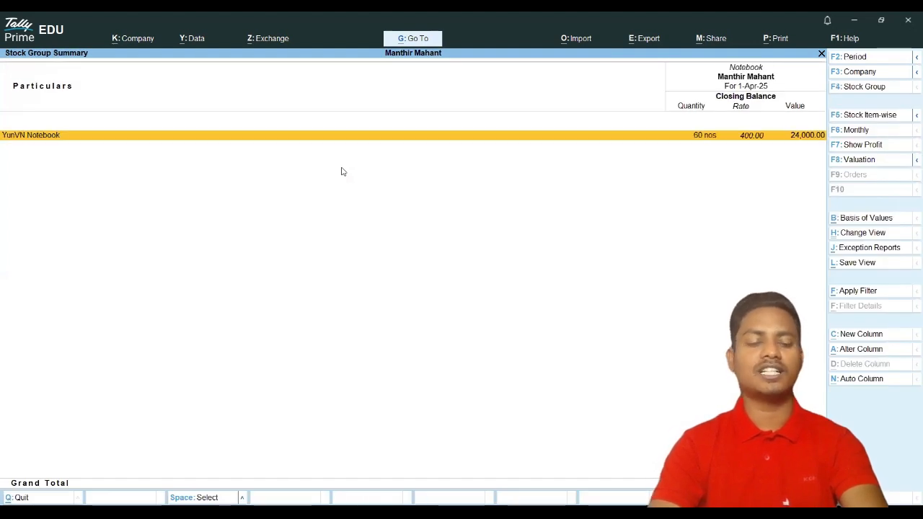
{"action": "key", "text": "Escape"}
{"action": "key", "text": "Escape"}
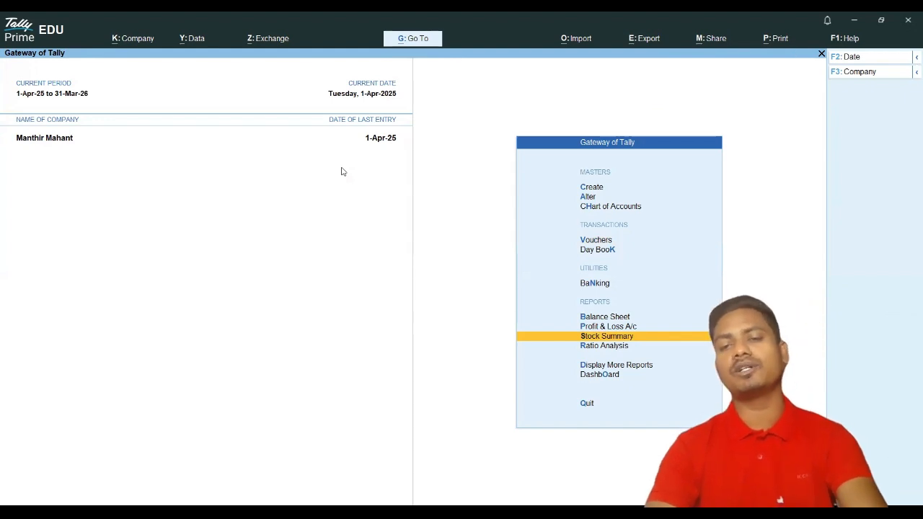
Step: Review the Goods Sale ledger vouchers under Account Books
{"action": "key", "text": "Down"}
{"action": "key", "text": "Down"}
{"action": "key", "text": "Down"}
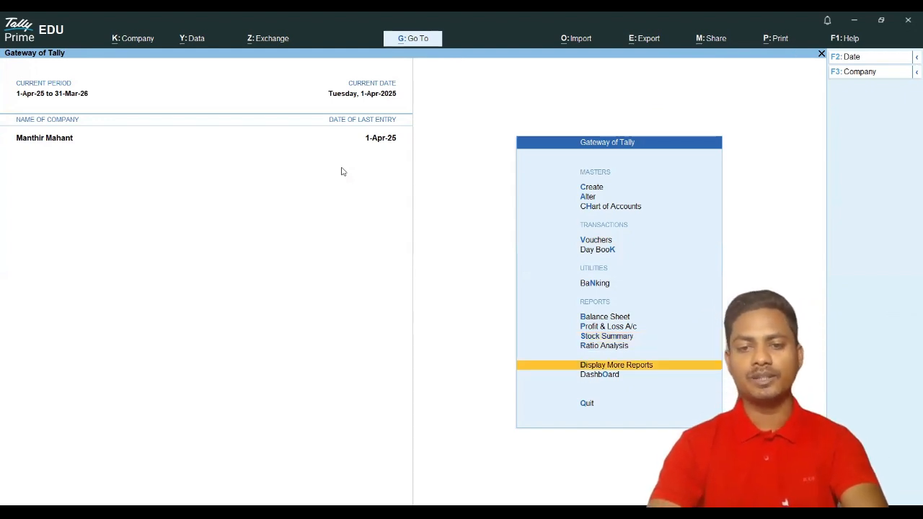
{"action": "key", "text": "Up"}
{"action": "key", "text": "Return"}
{"action": "key", "text": "Down"}
{"action": "key", "text": "Down"}
{"action": "key", "text": "Down"}
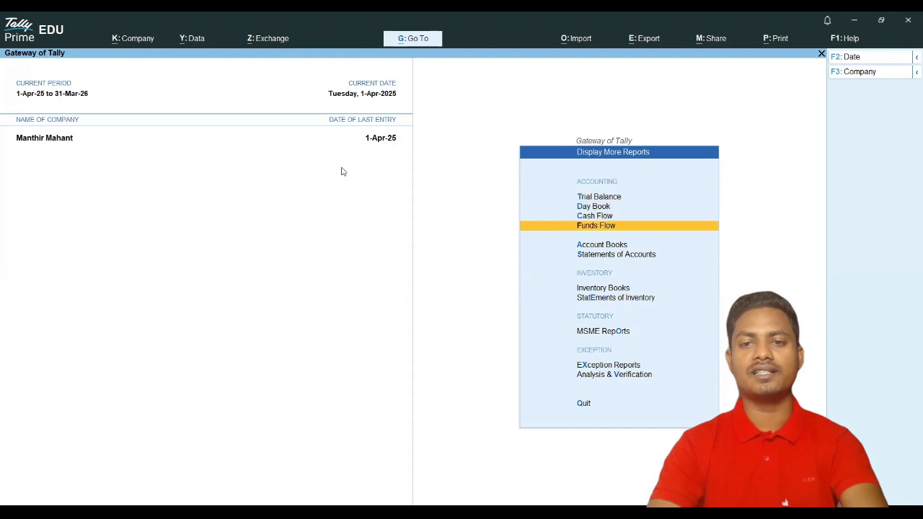
{"action": "key", "text": "Down"}
{"action": "key", "text": "Down"}
{"action": "key", "text": "Up"}
{"action": "key", "text": "Return"}
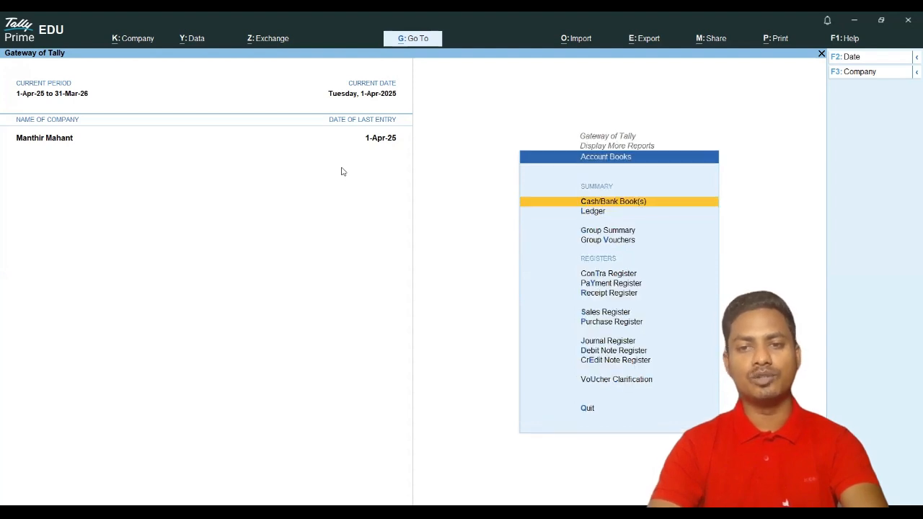
{"action": "key", "text": "Down"}
{"action": "key", "text": "Down"}
{"action": "key", "text": "Up"}
{"action": "key", "text": "Down"}
{"action": "key", "text": "Down"}
{"action": "key", "text": "Down"}
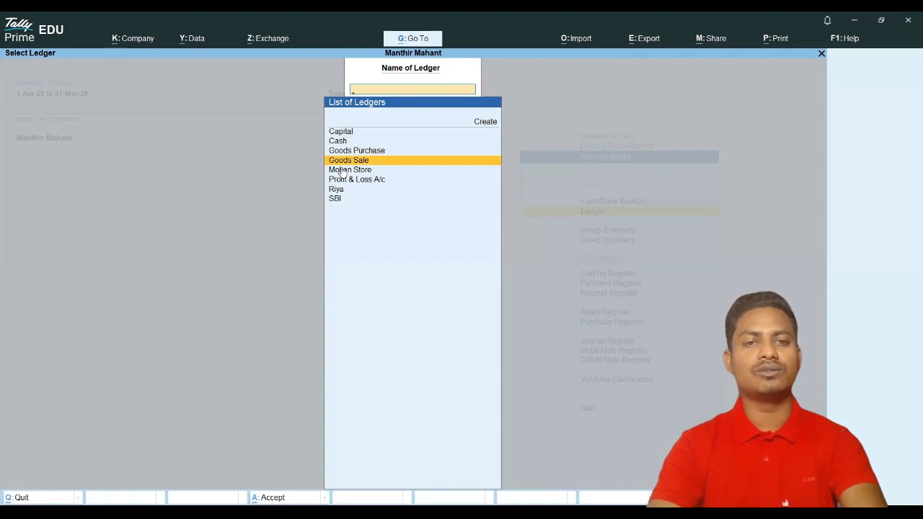
{"action": "key", "text": "Return"}
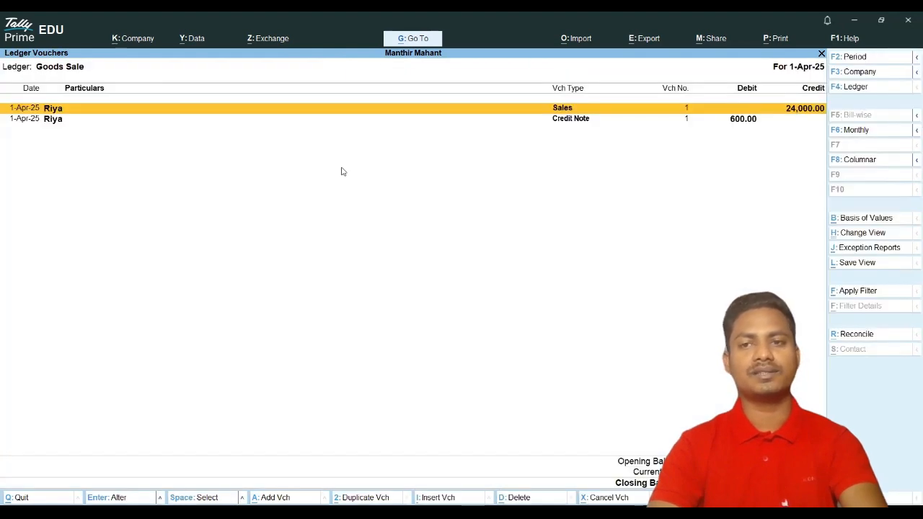
{"action": "key", "text": "Escape"}
{"action": "key", "text": "Escape"}
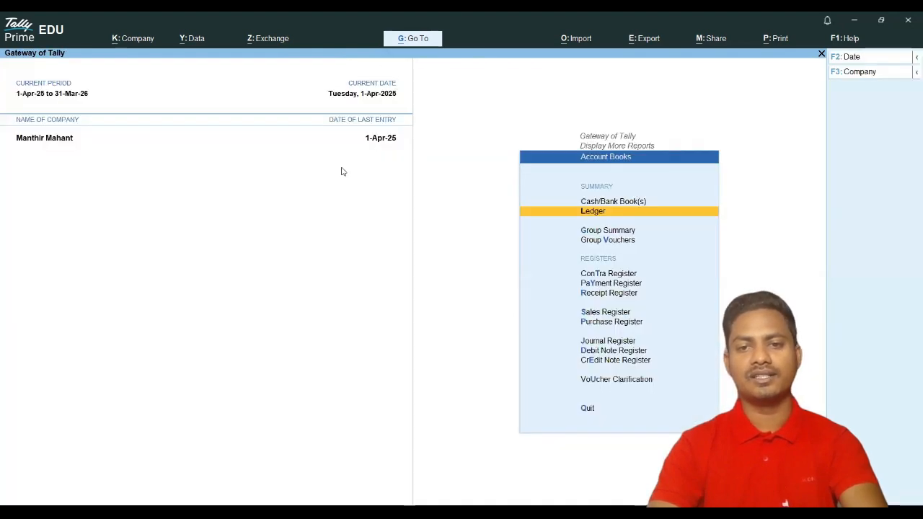
{"action": "key", "text": "Escape"}
Step: Review YunVN Notebook stock vouchers in Inventory Books, confirming 60 nos worth 24,000.00
{"action": "key", "text": "Down"}
{"action": "key", "text": "Down"}
{"action": "key", "text": "Down"}
{"action": "key", "text": "Up"}
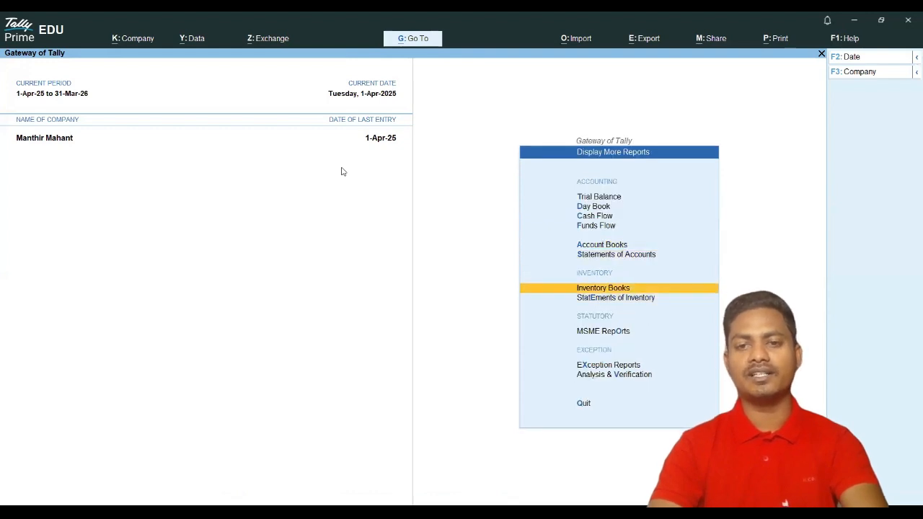
{"action": "key", "text": "Return"}
{"action": "key", "text": "Return"}
{"action": "key", "text": "Return"}
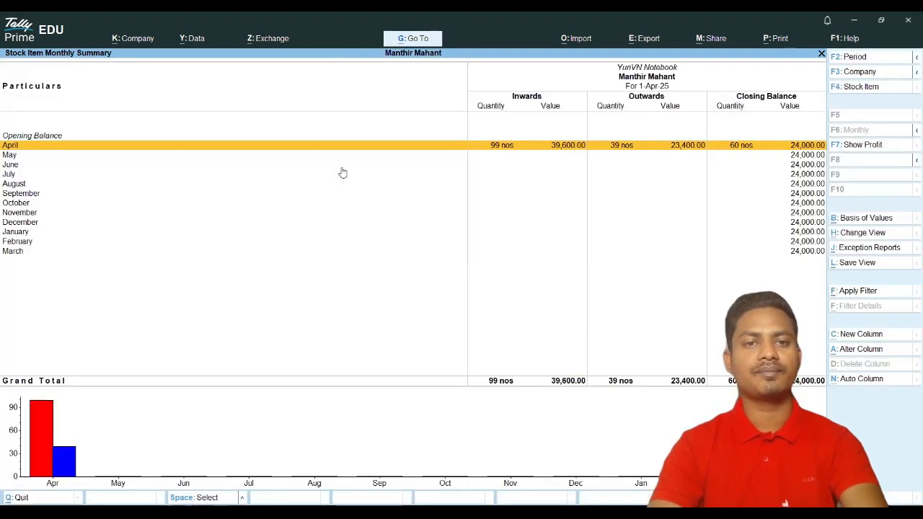
{"action": "key", "text": "Return"}
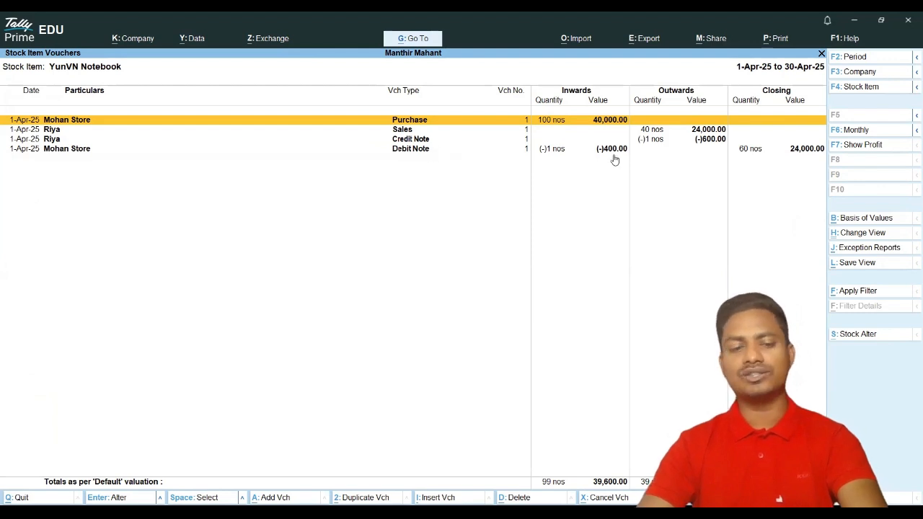
{"action": "key", "text": "Escape"}
{"action": "key", "text": "Escape"}
{"action": "key", "text": "Escape"}
{"action": "key", "text": "Escape"}
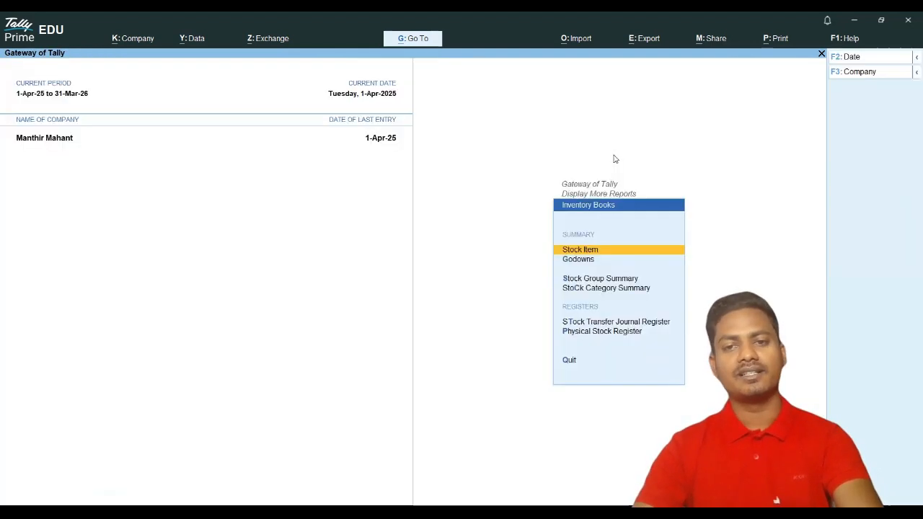
Step: Return to the Gateway of Tally, decline quitting, and reopen voucher entry
{"action": "key", "text": "Escape"}
{"action": "key", "text": "Escape"}
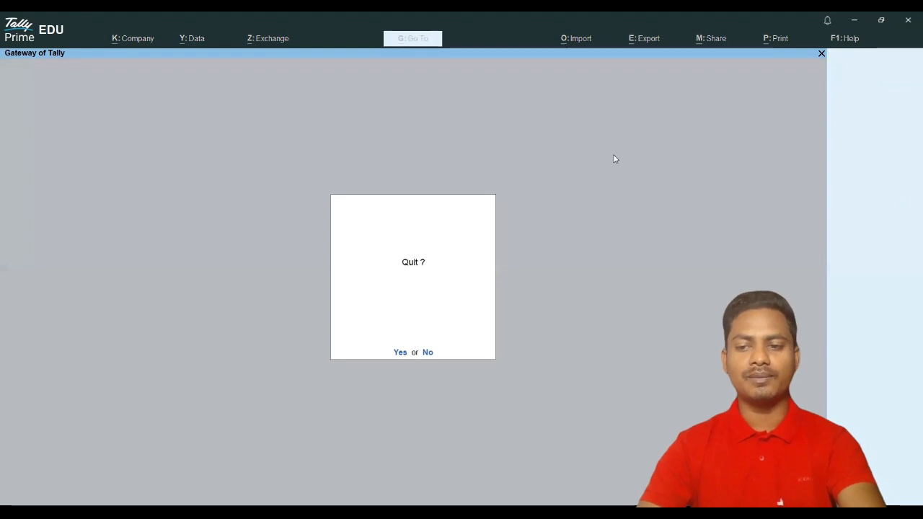
{"action": "key", "text": "Escape"}
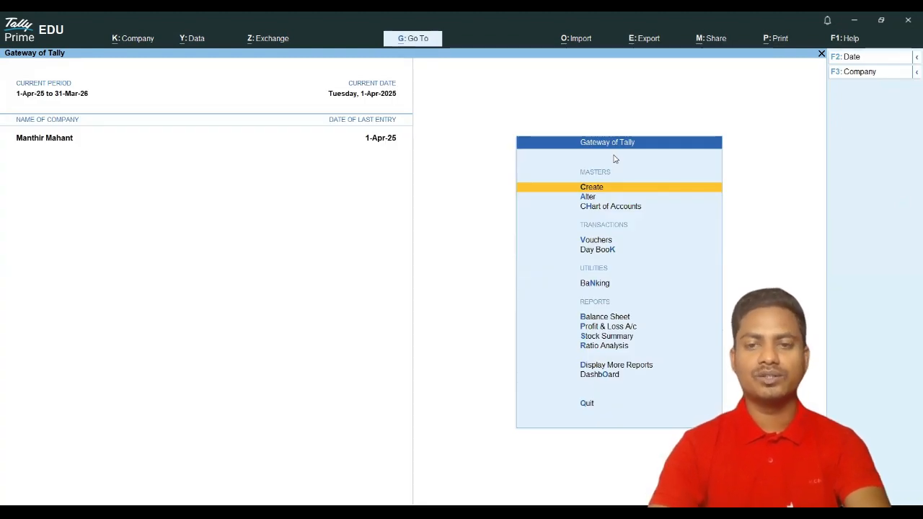
{"action": "key", "text": "Down"}
{"action": "key", "text": "Down"}
{"action": "key", "text": "Down"}
{"action": "key", "text": "Return"}
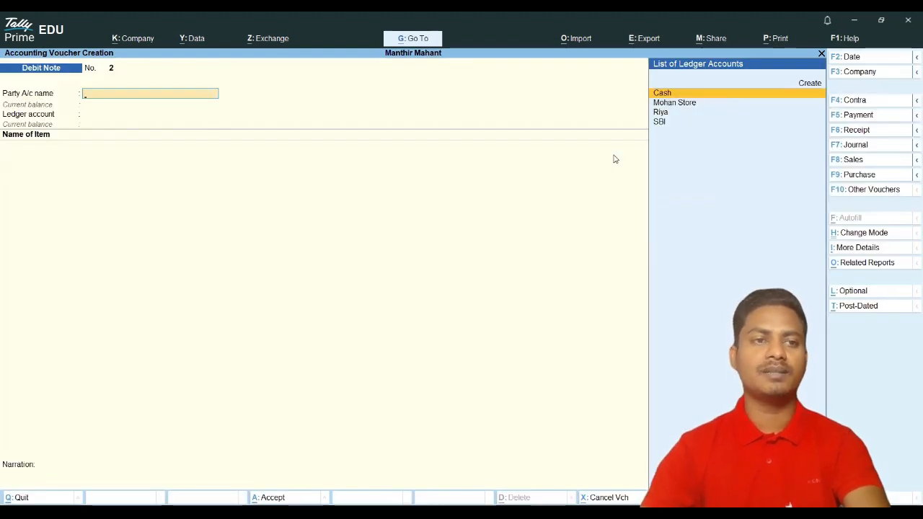
Step: Choose Physical Stock from the voucher type list
{"action": "left_click", "coordinate": [857, 191]}
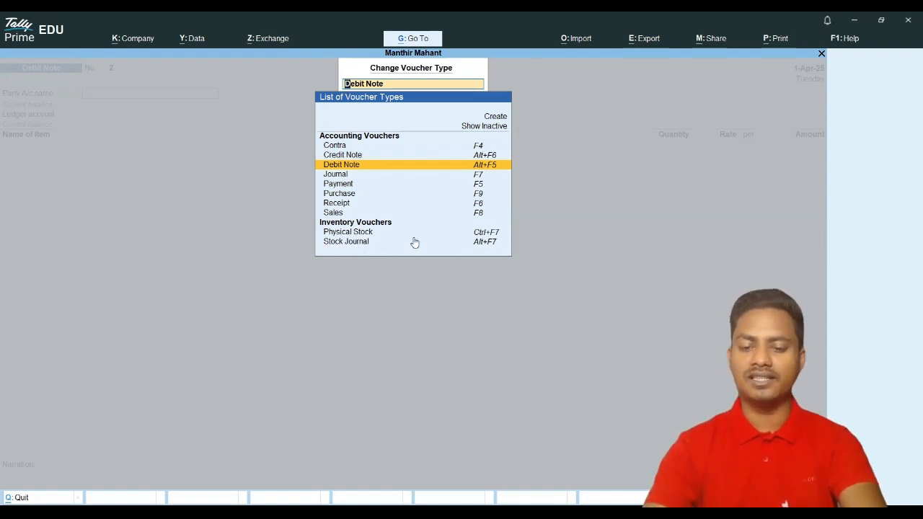
{"action": "key", "text": "Return"}
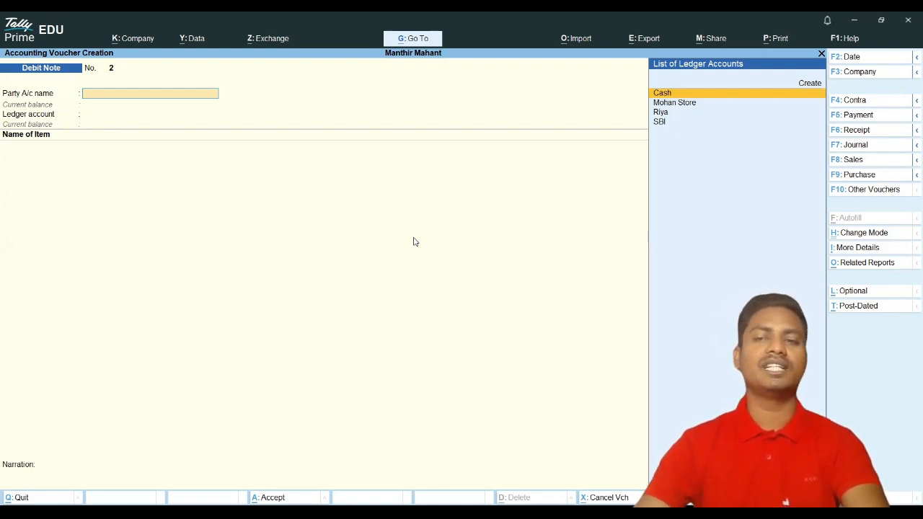
{"action": "left_click", "coordinate": [885, 191]}
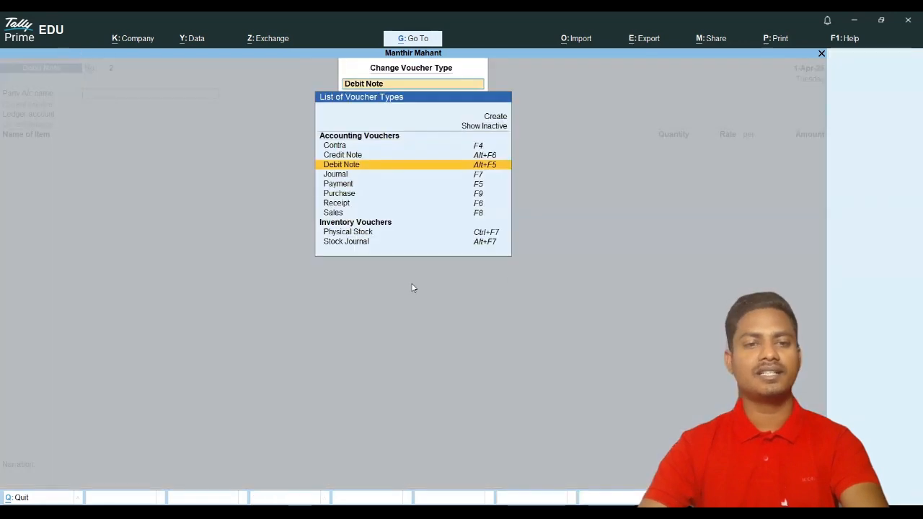
{"action": "left_click", "coordinate": [345, 234]}
Step: Save Physical Stock voucher No. 1 counting 60 nos of YunVN Notebook, then exit to Gateway of Tally
{"action": "left_click", "coordinate": [346, 234]}
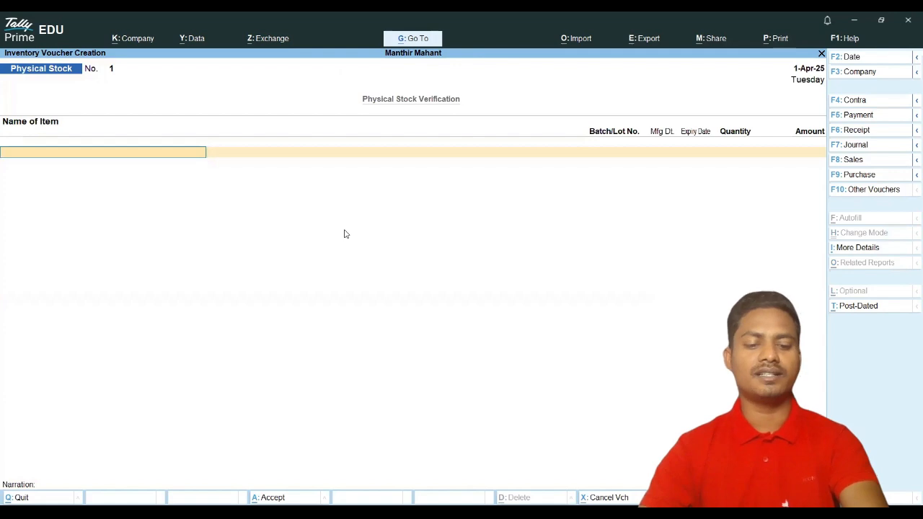
{"action": "key", "text": "Down"}
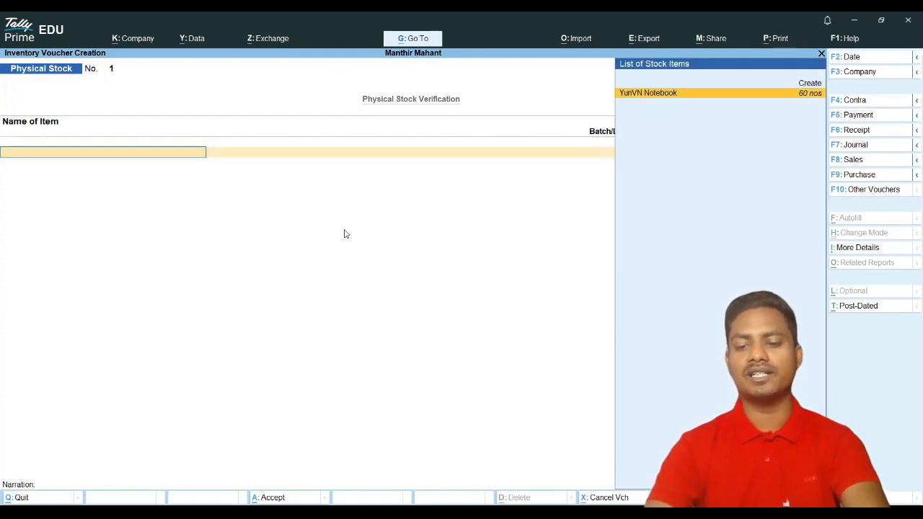
{"action": "key", "text": "Return"}
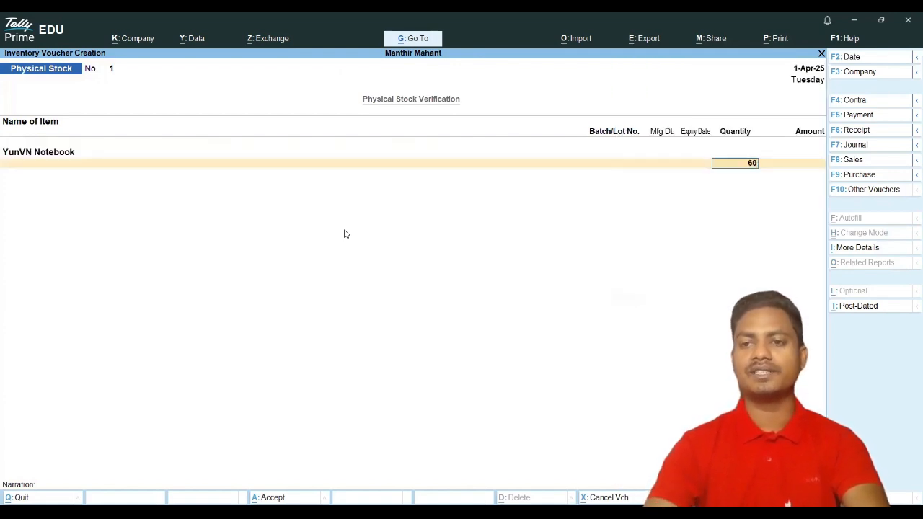
{"action": "key", "text": "Return"}
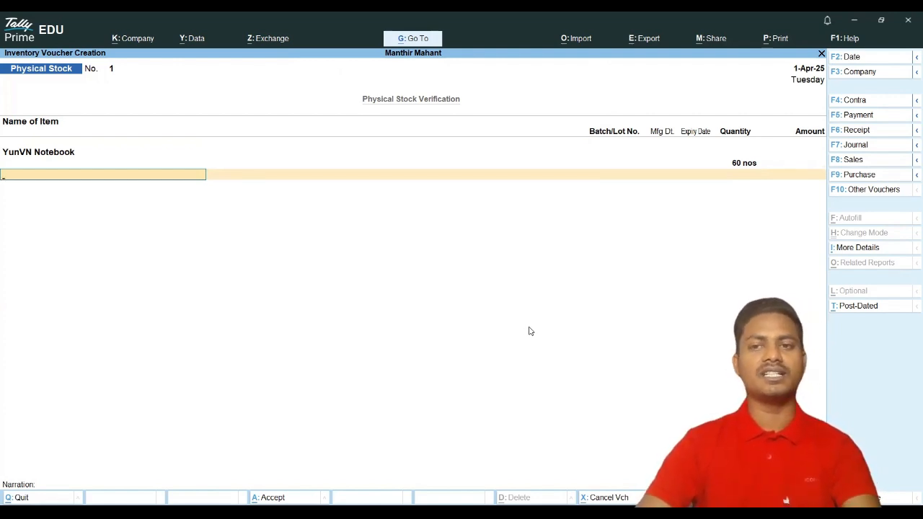
{"action": "key", "text": "Return"}
{"action": "key", "text": "Return"}
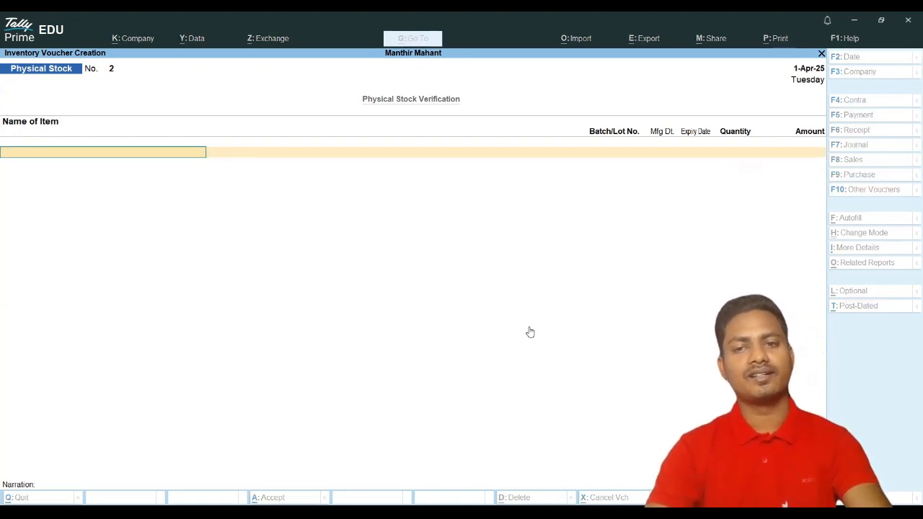
{"action": "key", "text": "Escape"}
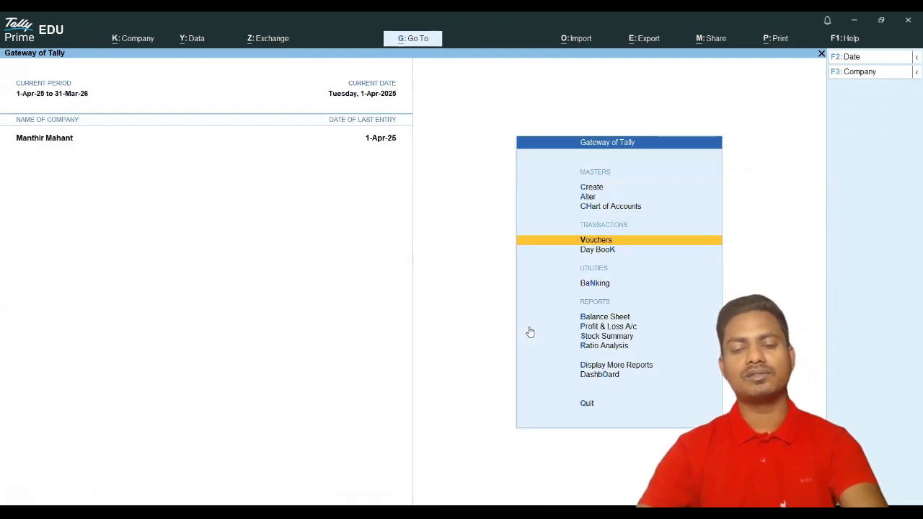
{"action": "left_click", "coordinate": [595, 240]}
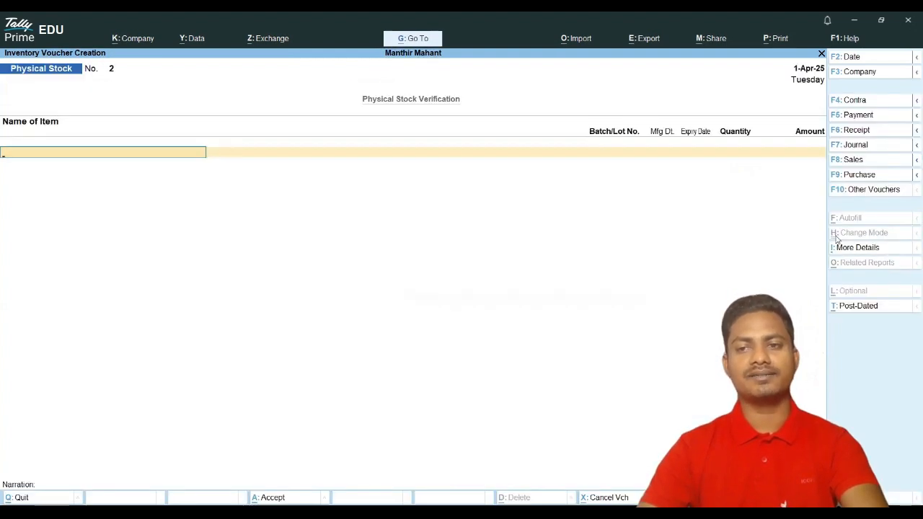
{"action": "left_click", "coordinate": [846, 191]}
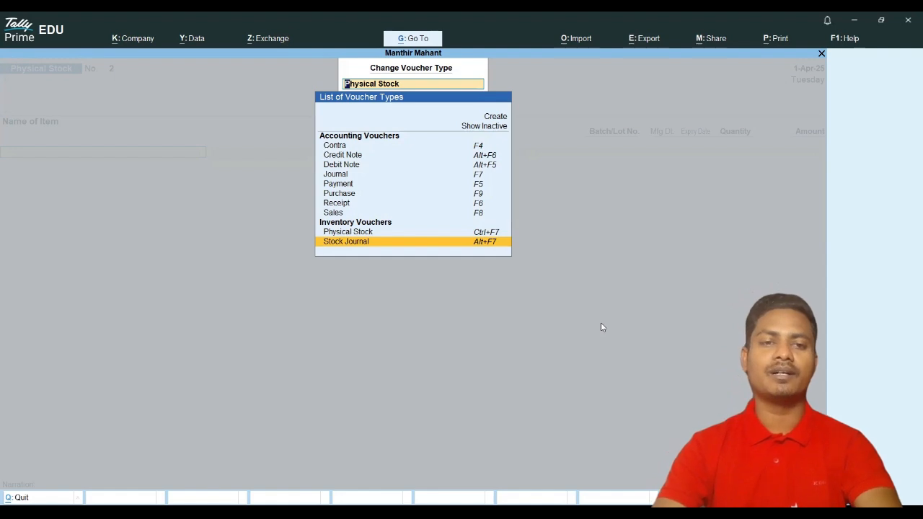
{"action": "key", "text": "Escape"}
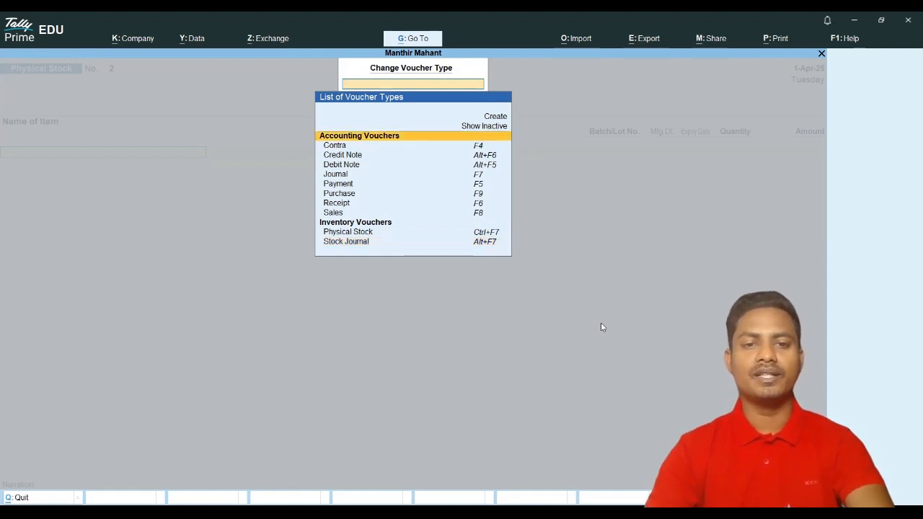
{"action": "key", "text": "Escape"}
{"action": "key", "text": "Escape"}
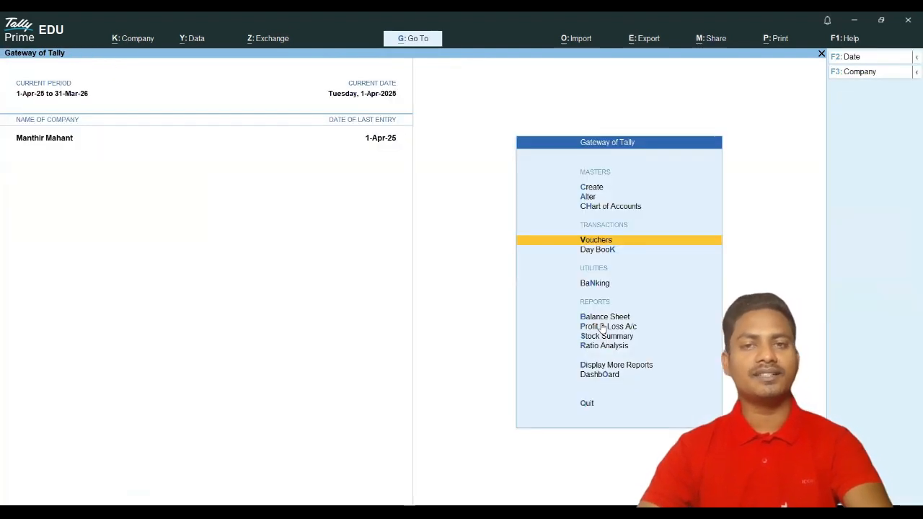